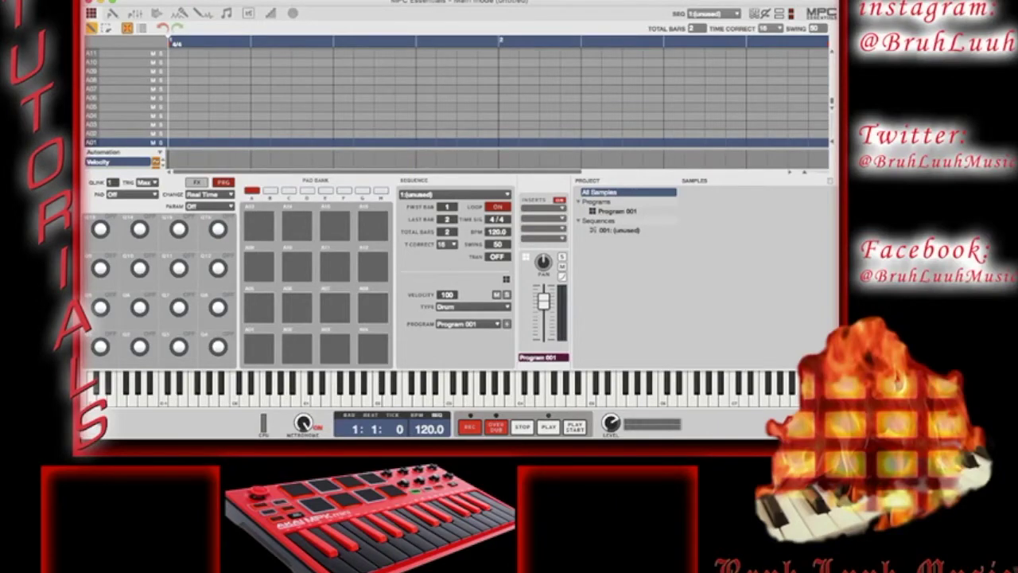
# - Show the file browser and look through the sample kits in the Sample Packs folder
pyautogui.hotkey('ctrl', 'b')
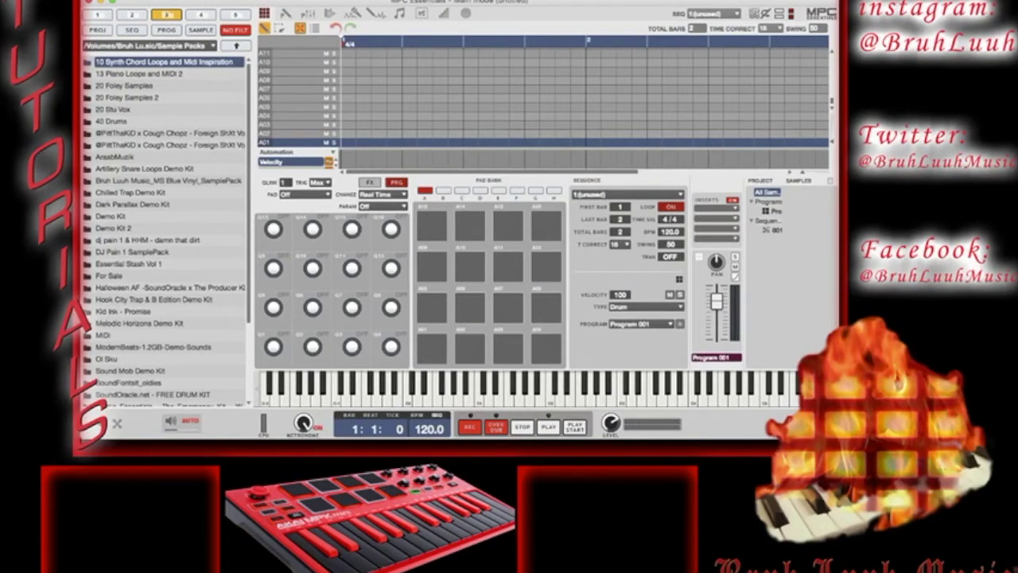
pyautogui.scroll(-2, 165, 231)
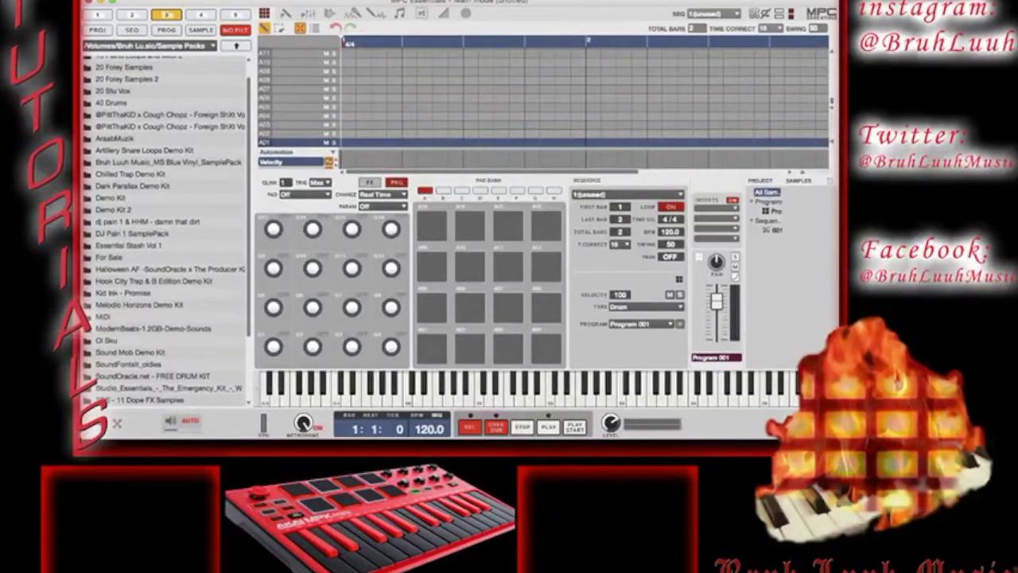
pyautogui.scroll(-4, 166, 231)
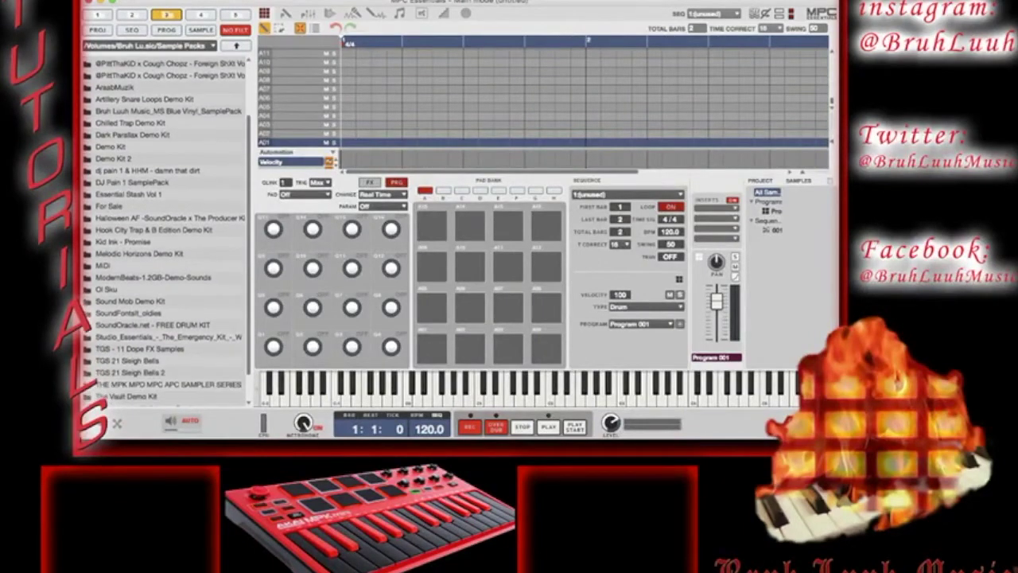
pyautogui.scroll(-2, 166, 230)
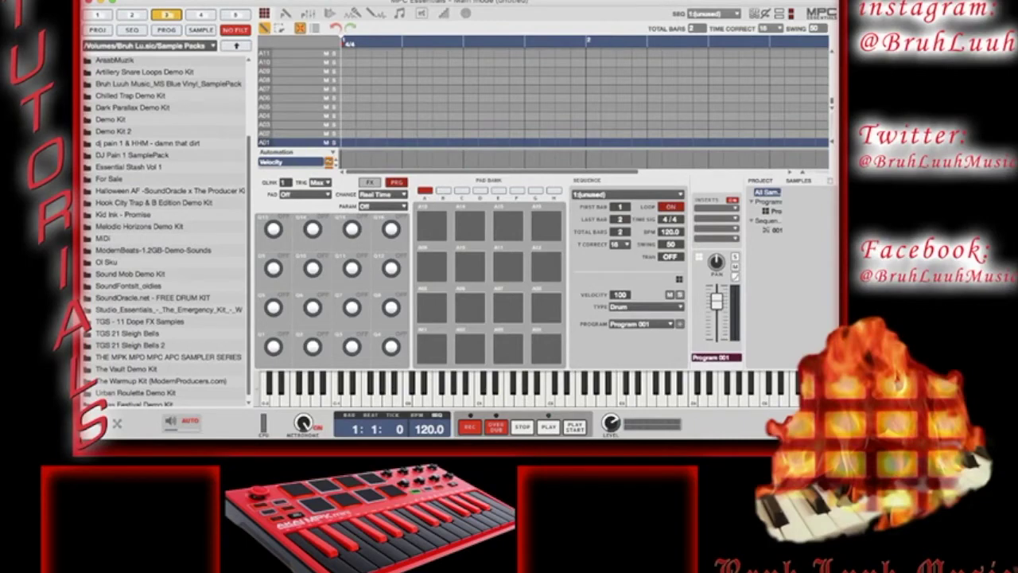
pyautogui.scroll(3, 165, 230)
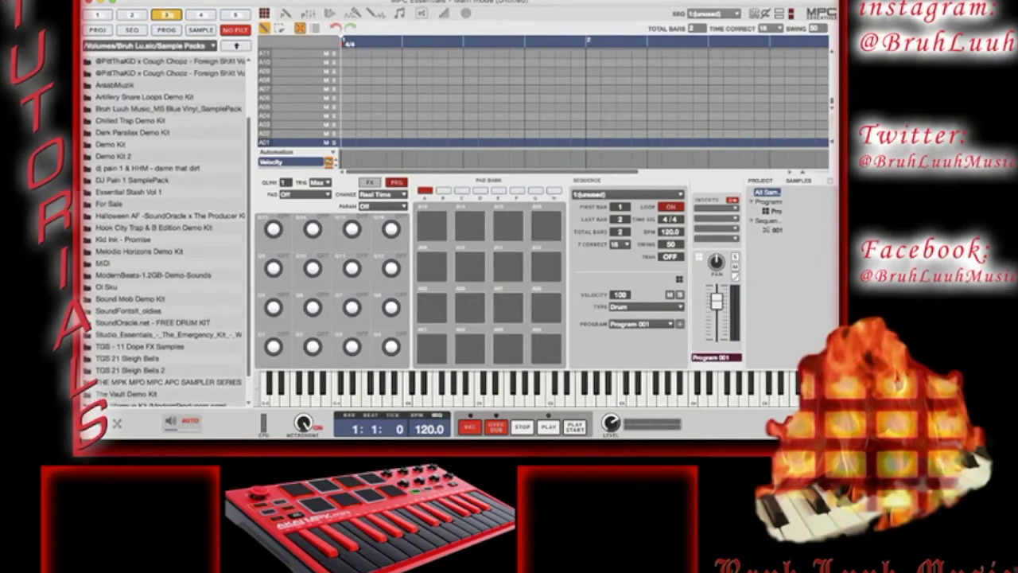
pyautogui.scroll(2, 165, 231)
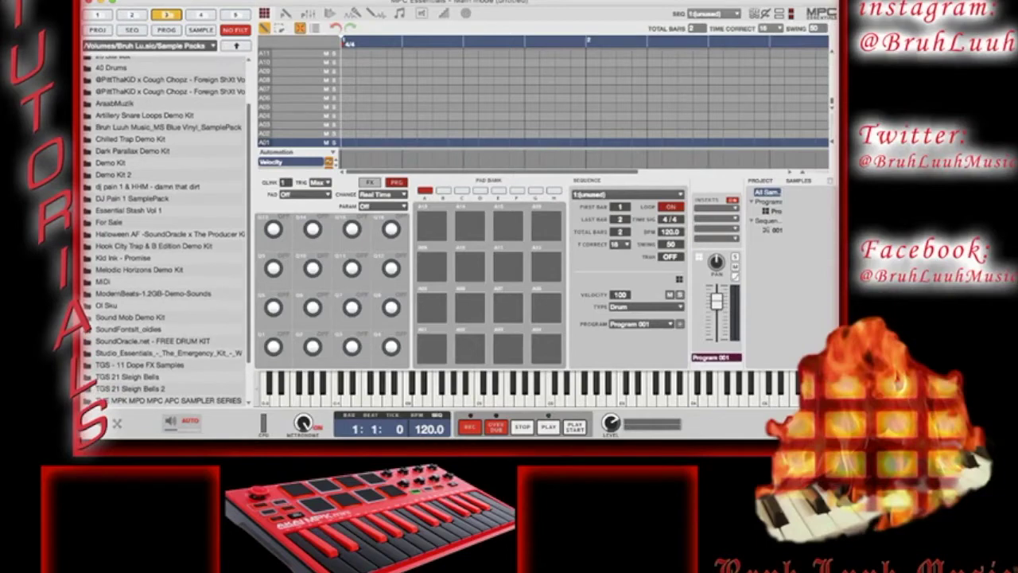
pyautogui.scroll(2, 165, 230)
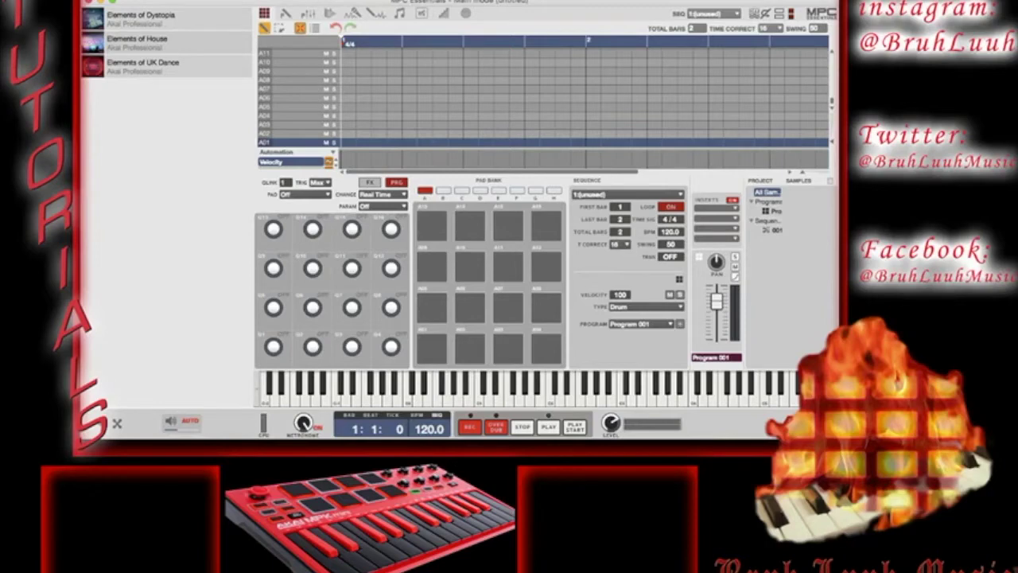
# - Select the Elements of UK Dance expansion and expand the K group of its samples
pyautogui.click(143, 66)
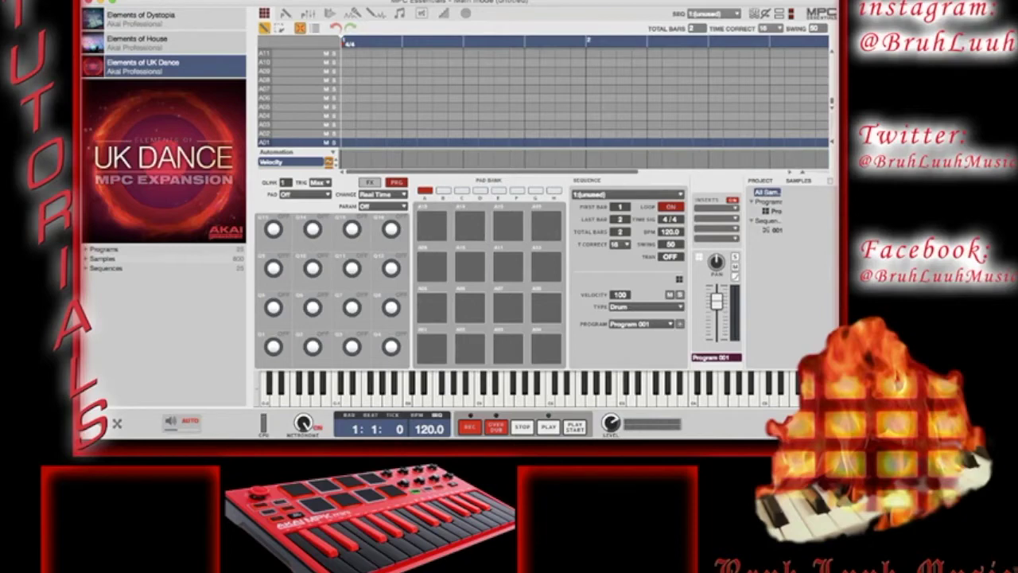
pyautogui.click(86, 258)
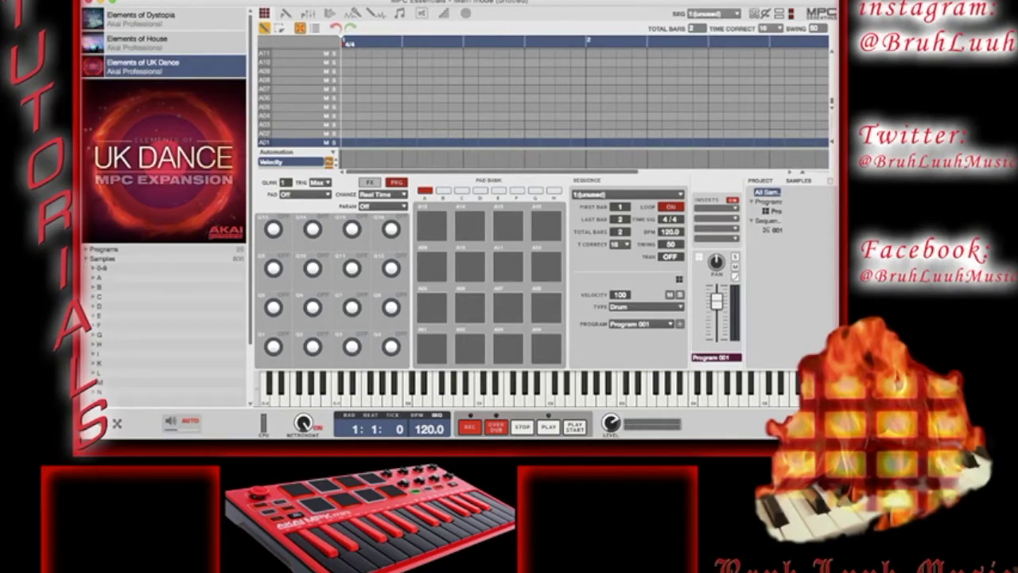
pyautogui.click(92, 363)
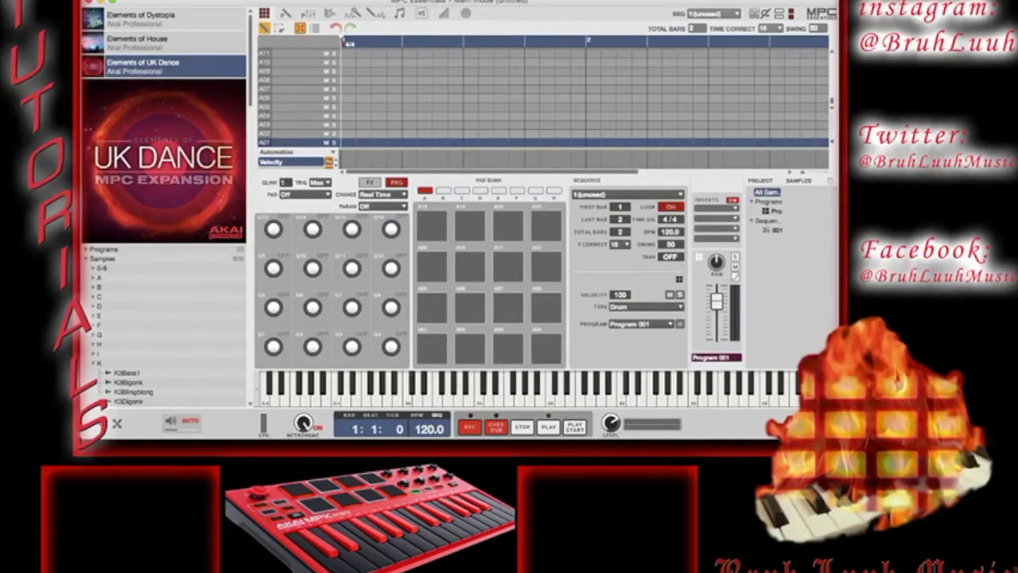
# - Find the Kick_Bro6 sample in the K group and load it onto pad A01
pyautogui.scroll(-5, 164, 206)
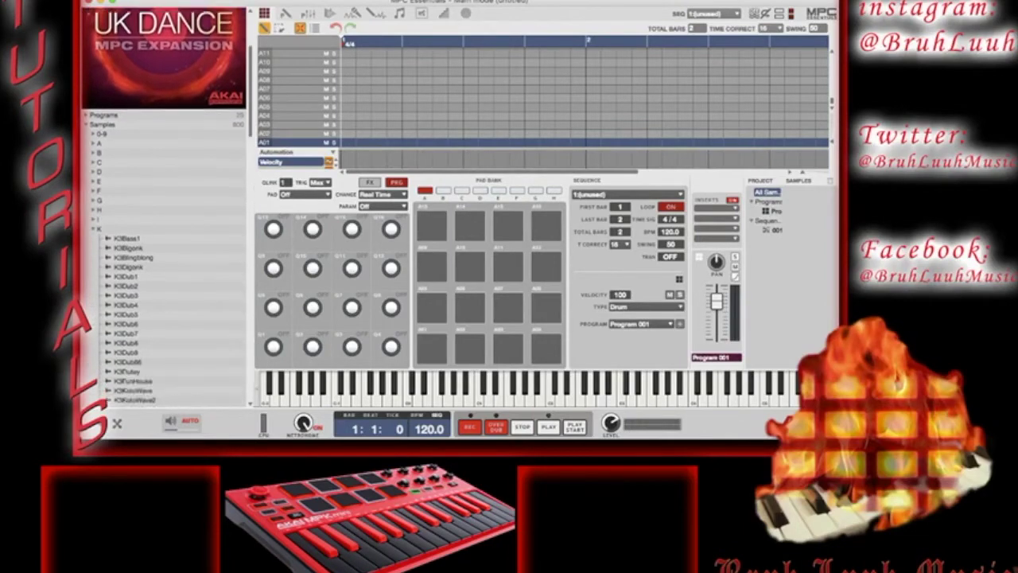
pyautogui.scroll(-4, 165, 207)
pyautogui.scroll(-1, 171, 262)
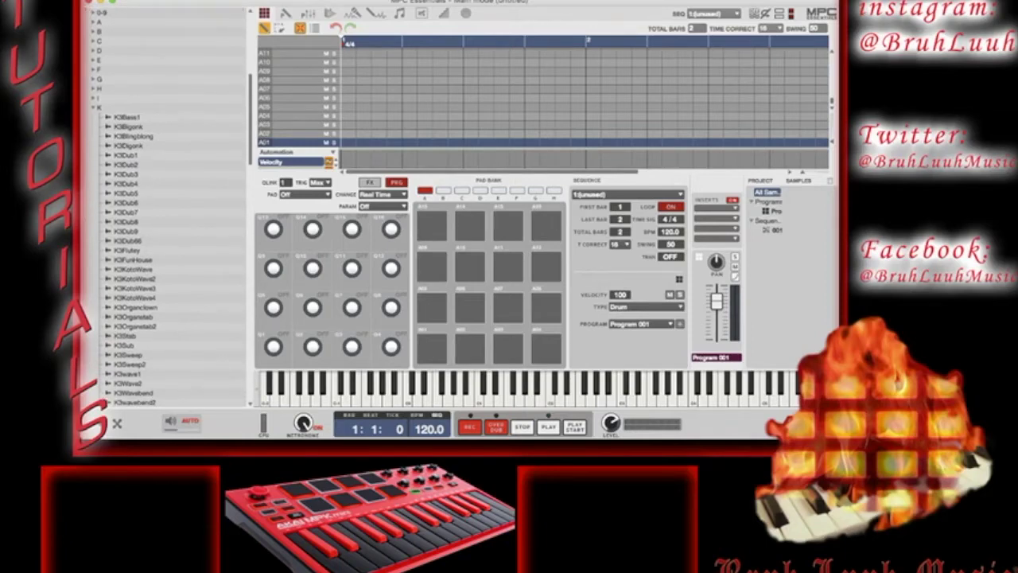
pyautogui.scroll(-6, 132, 207)
pyautogui.scroll(-4, 175, 207)
pyautogui.scroll(-1, 135, 207)
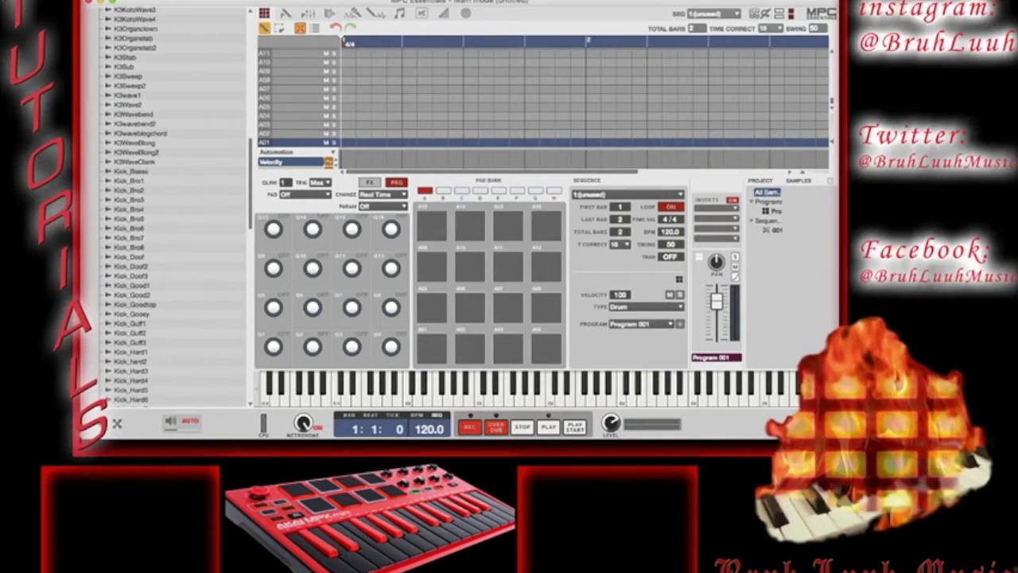
pyautogui.click(132, 228)
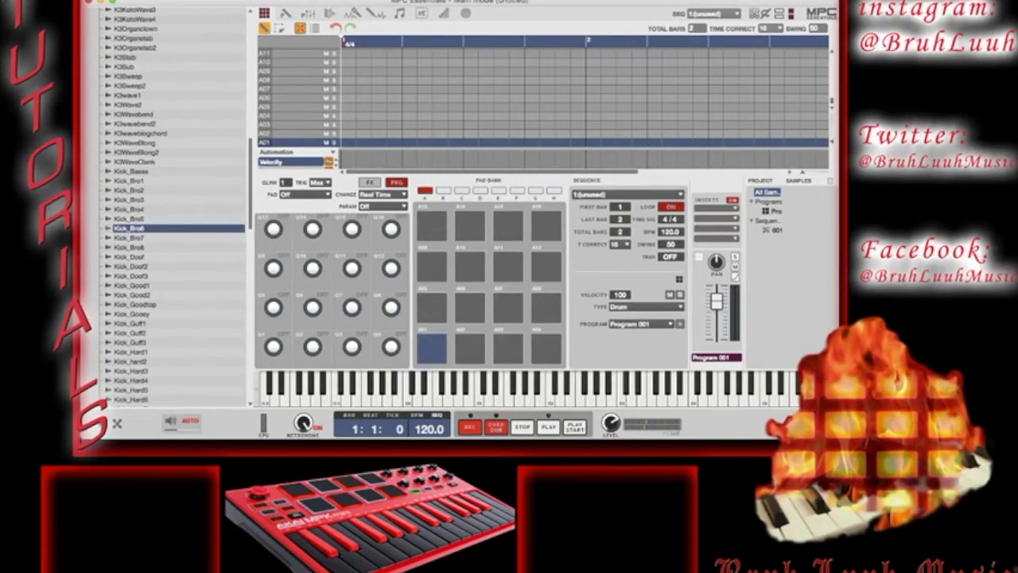
pyautogui.press('Return')
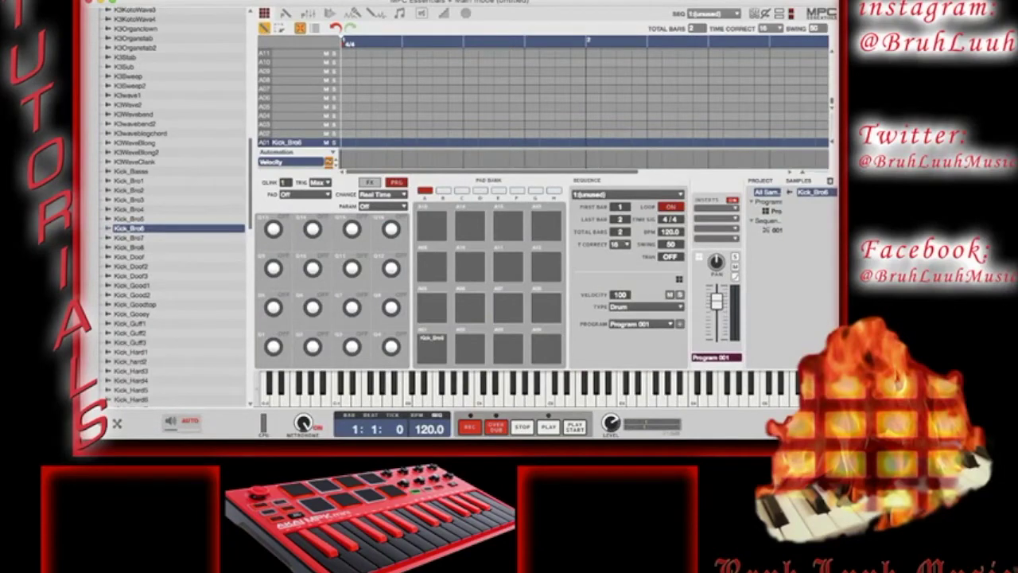
# - Collapse the K group and expand the S group of the UK Dance samples
pyautogui.scroll(12, 171, 207)
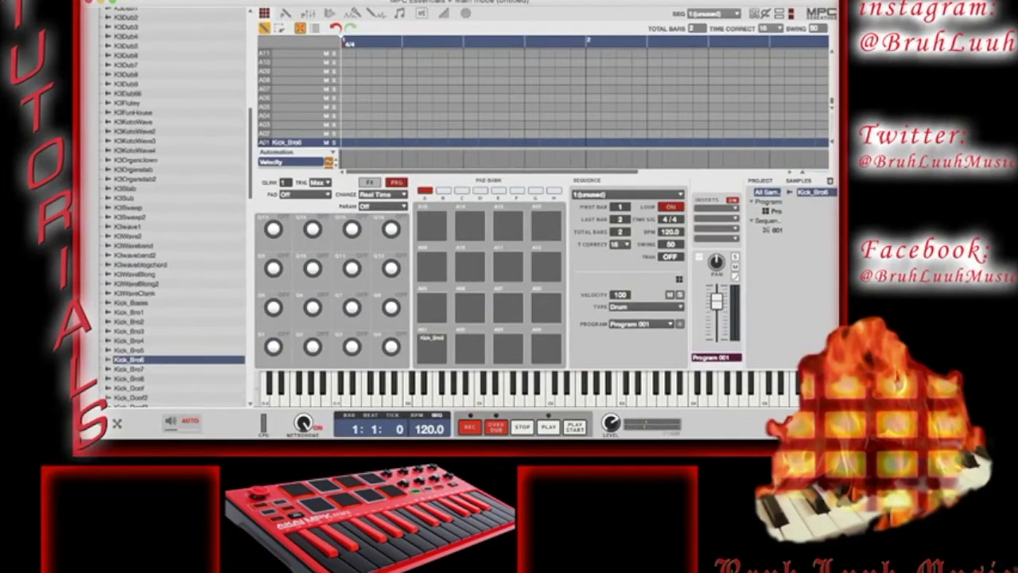
pyautogui.scroll(4, 165, 207)
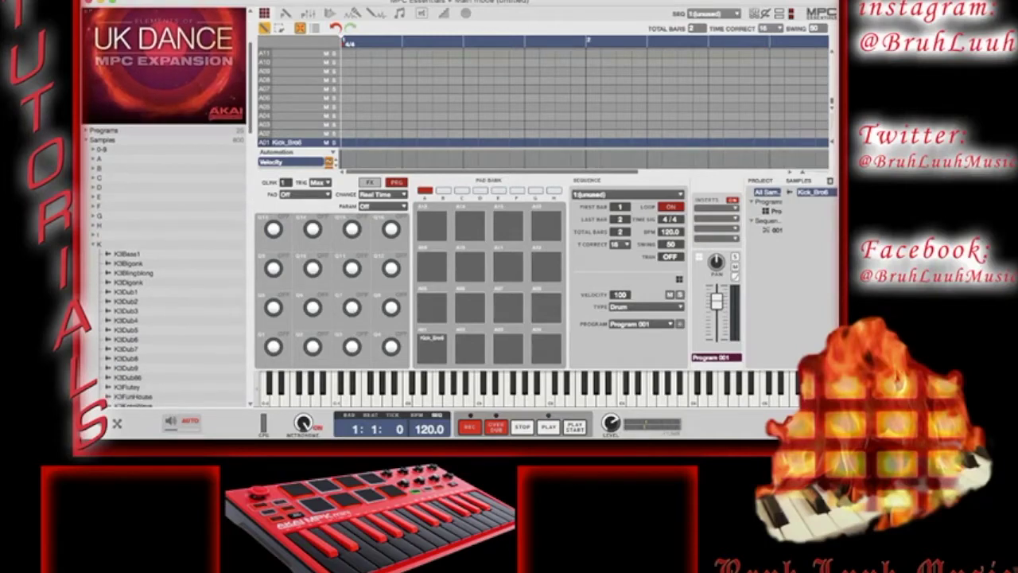
pyautogui.scroll(3, 167, 207)
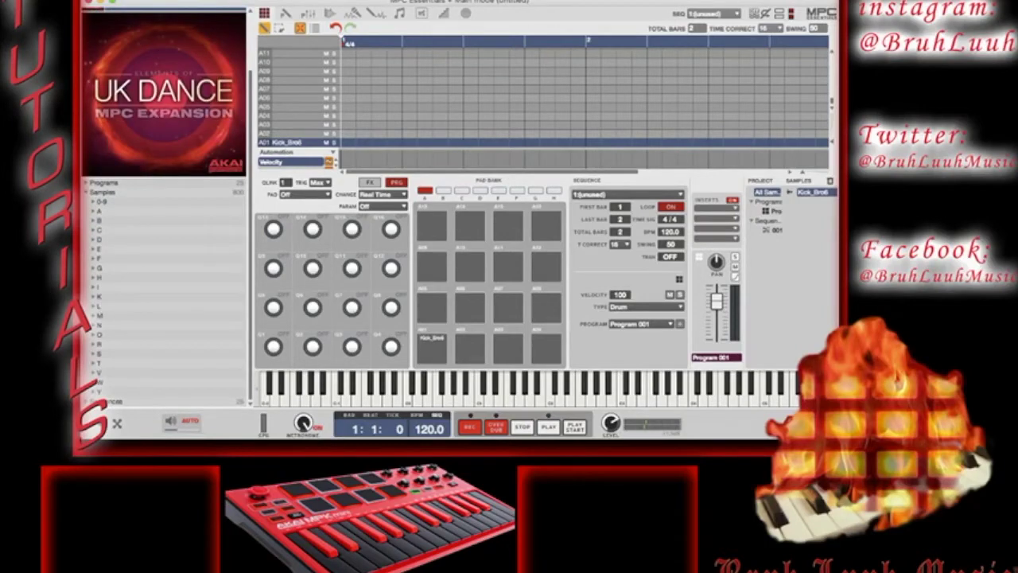
pyautogui.click(92, 354)
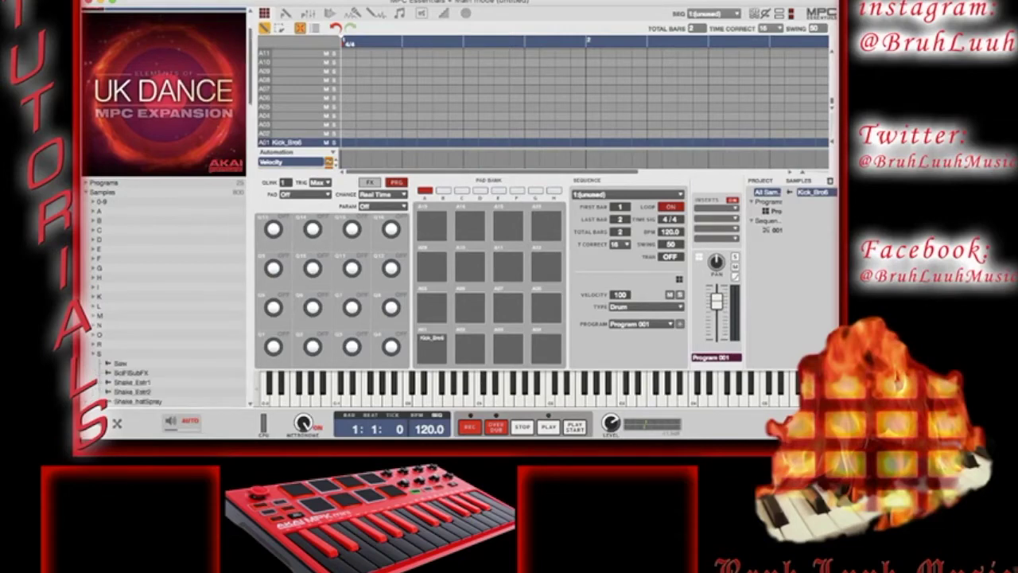
# - Audition the snare samples Snare_Bro3 to Snare_Bro7 and assign Snare_Bro3 to pad A02
pyautogui.scroll(-10, 167, 239)
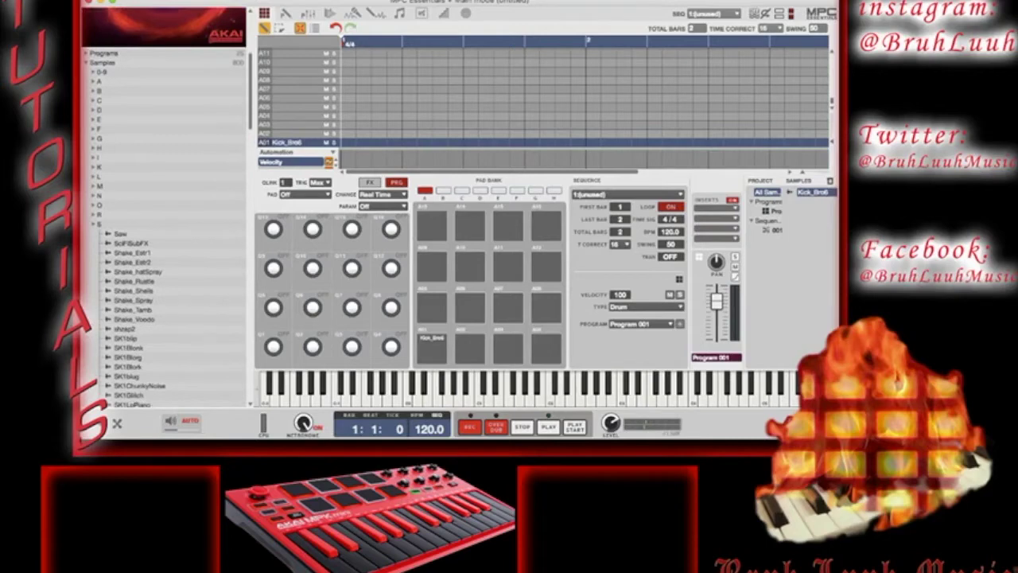
pyautogui.scroll(-6, 132, 223)
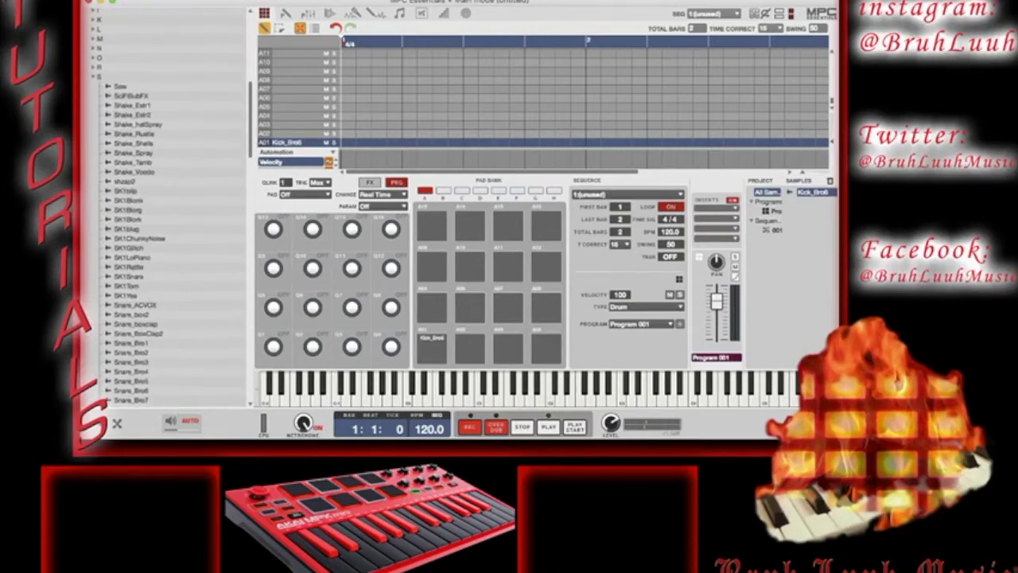
pyautogui.scroll(-4, 132, 223)
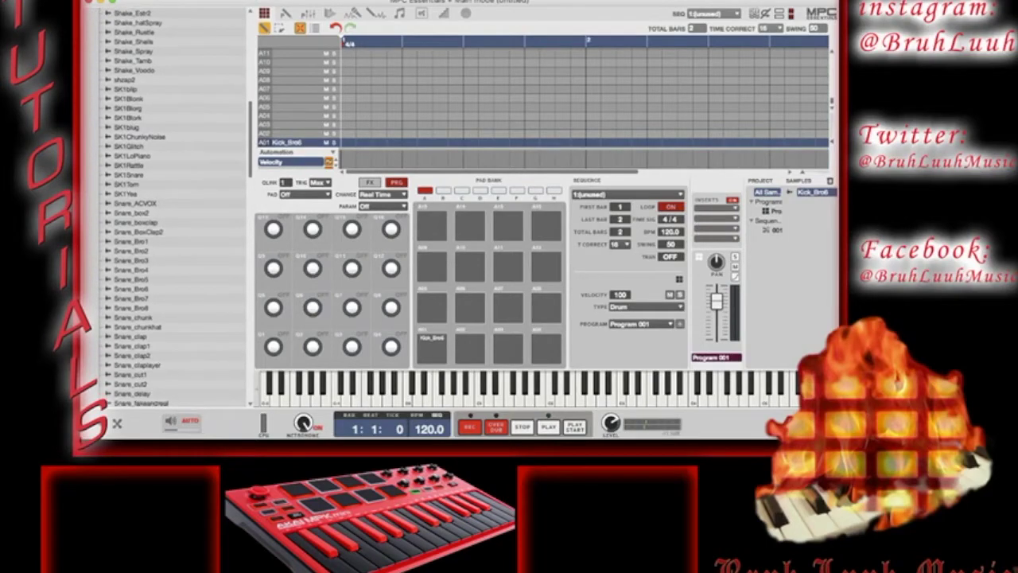
pyautogui.scroll(-1, 140, 207)
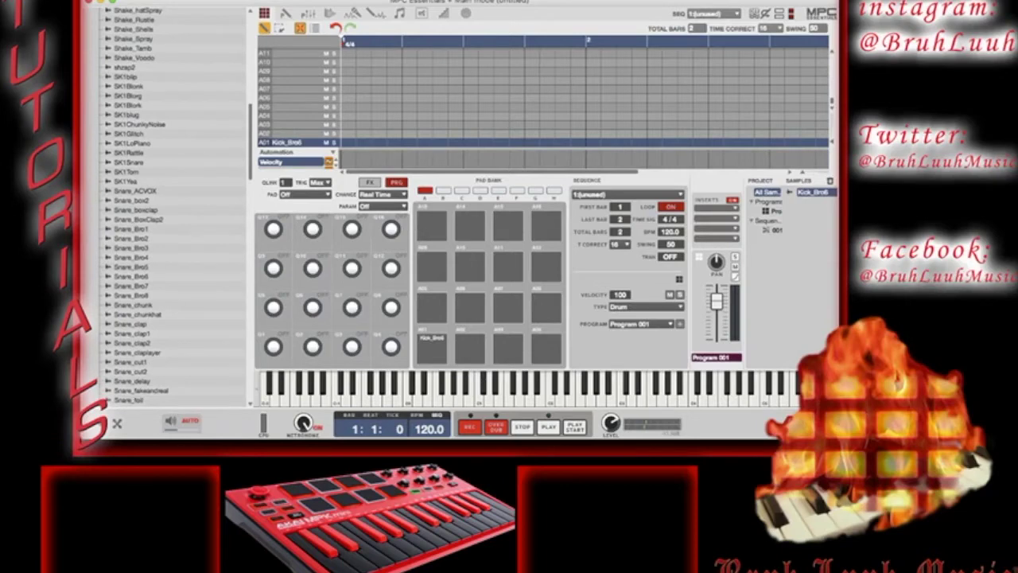
pyautogui.click(131, 276)
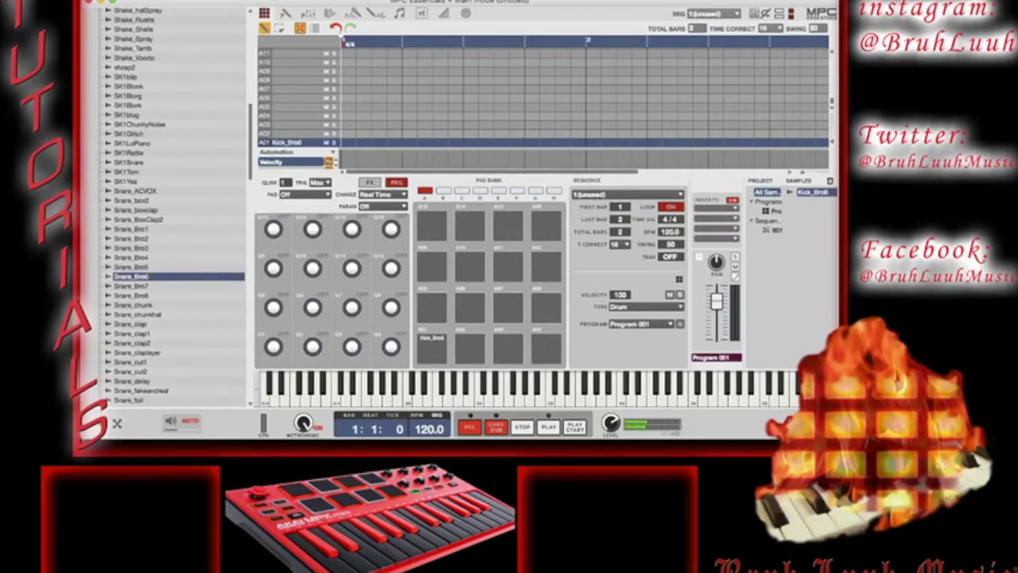
pyautogui.click(431, 348)
pyautogui.click(131, 285)
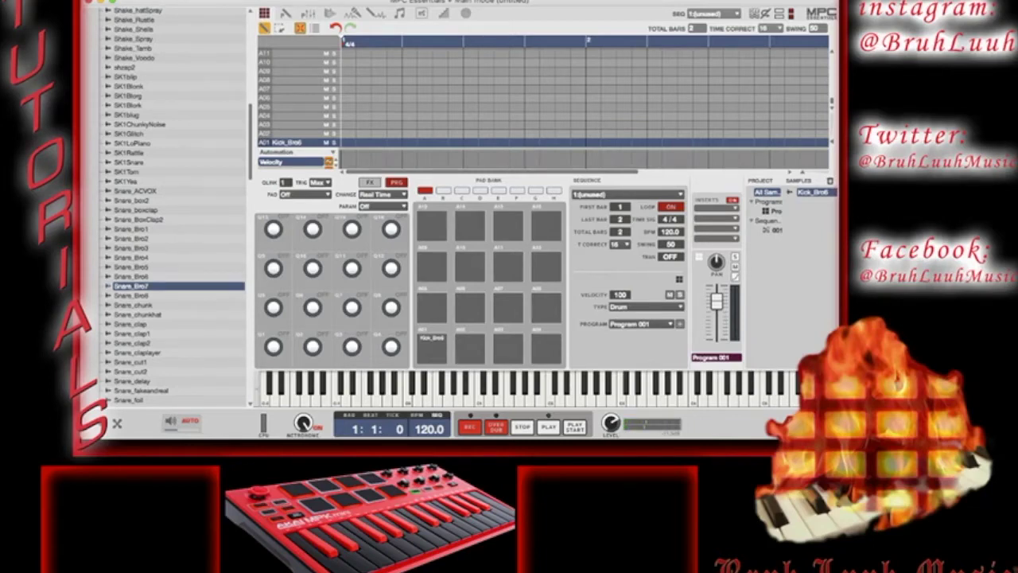
pyautogui.click(131, 266)
pyautogui.click(132, 257)
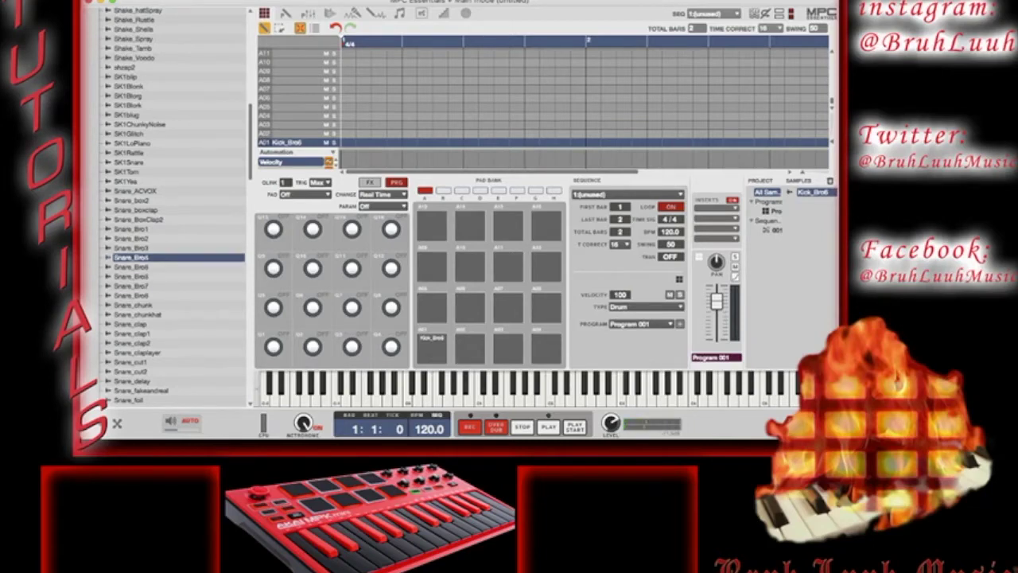
pyautogui.click(131, 247)
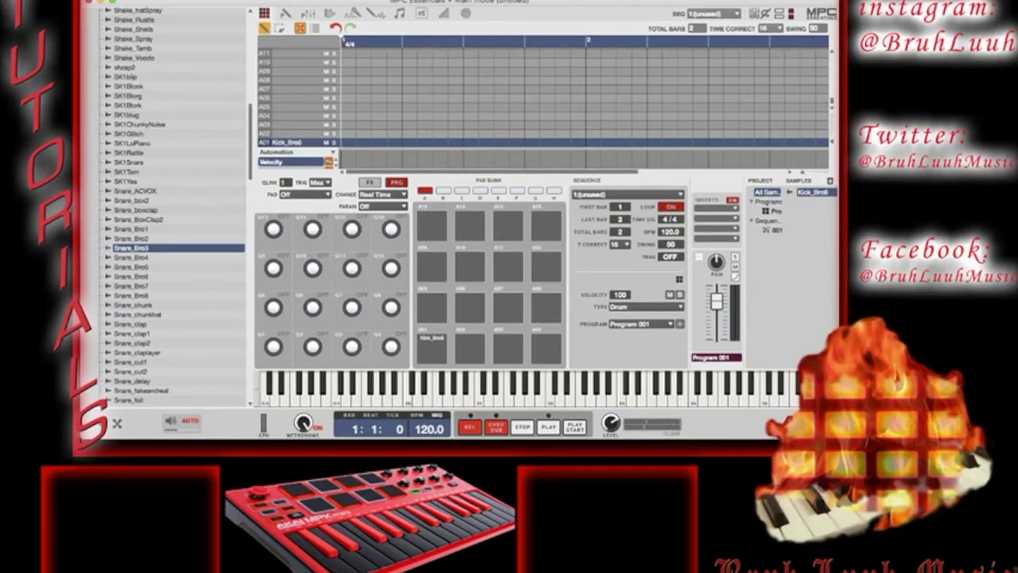
pyautogui.moveTo(131, 248); pyautogui.dragTo(470, 348)
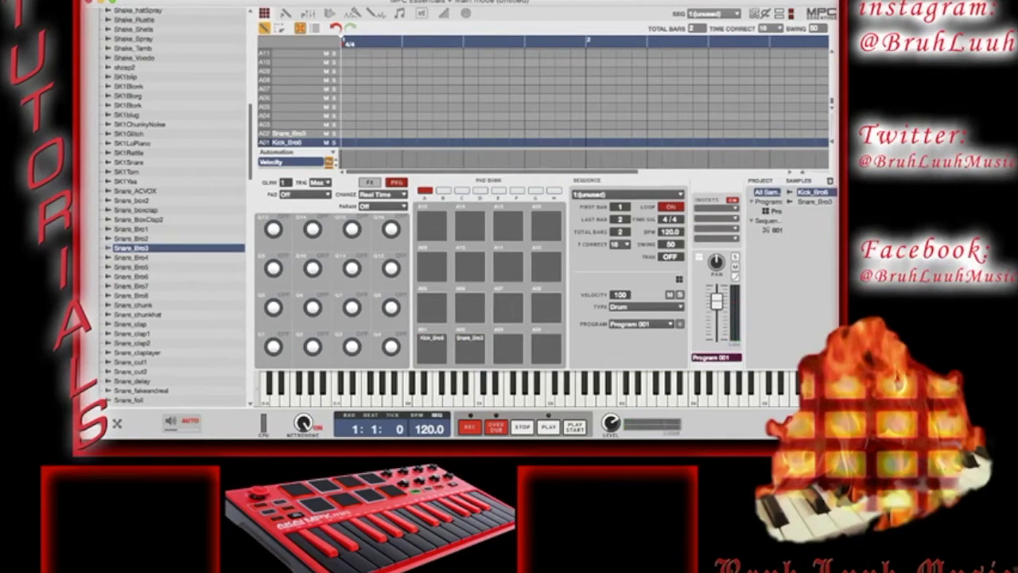
# - Collapse the UK Dance sample list and switch from the expansion browser to the file browser showing the Sample Packs folder
pyautogui.scroll(10, 163, 207)
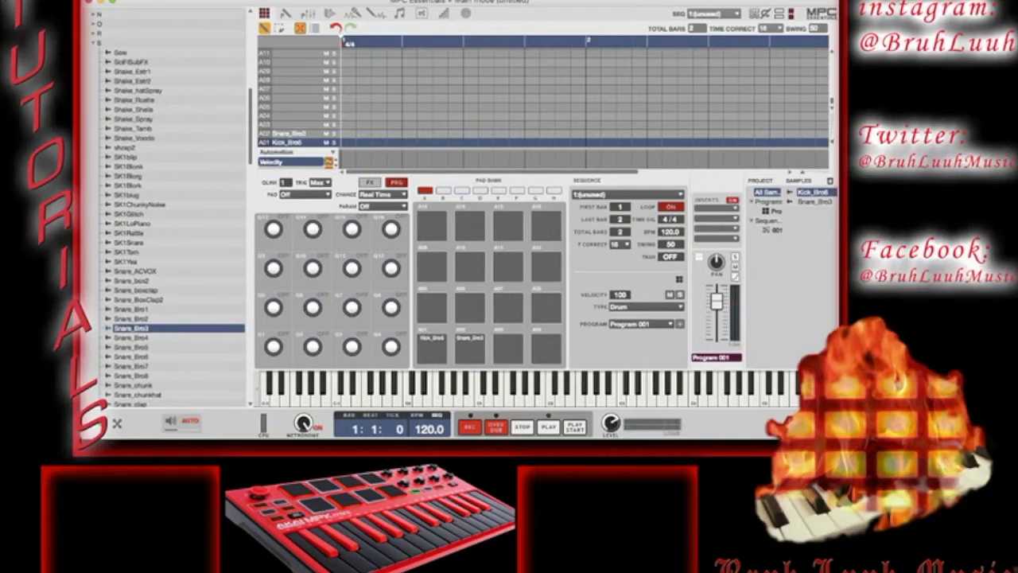
pyautogui.scroll(2, 163, 207)
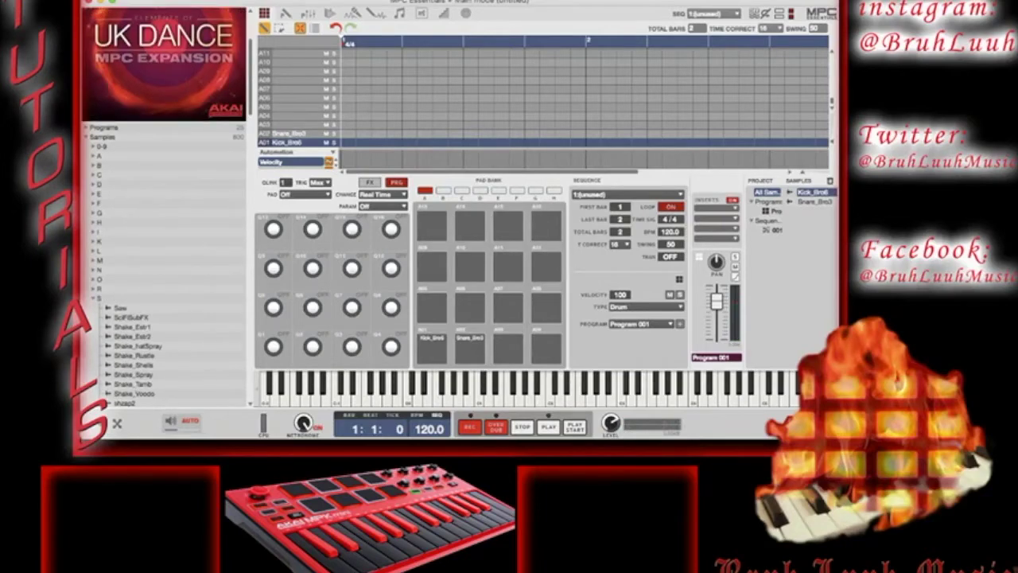
pyautogui.scroll(3, 163, 207)
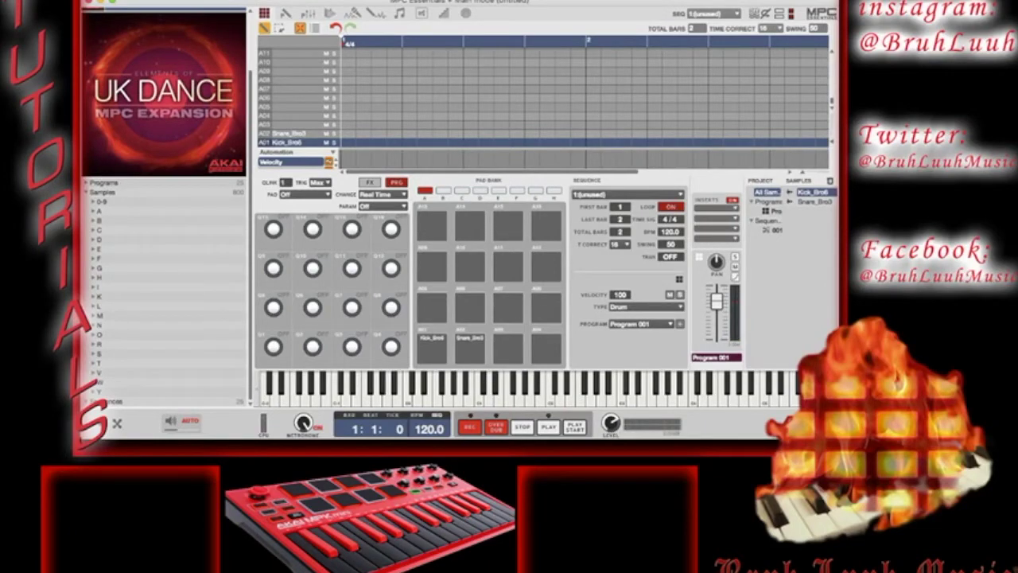
pyautogui.scroll(4, 163, 207)
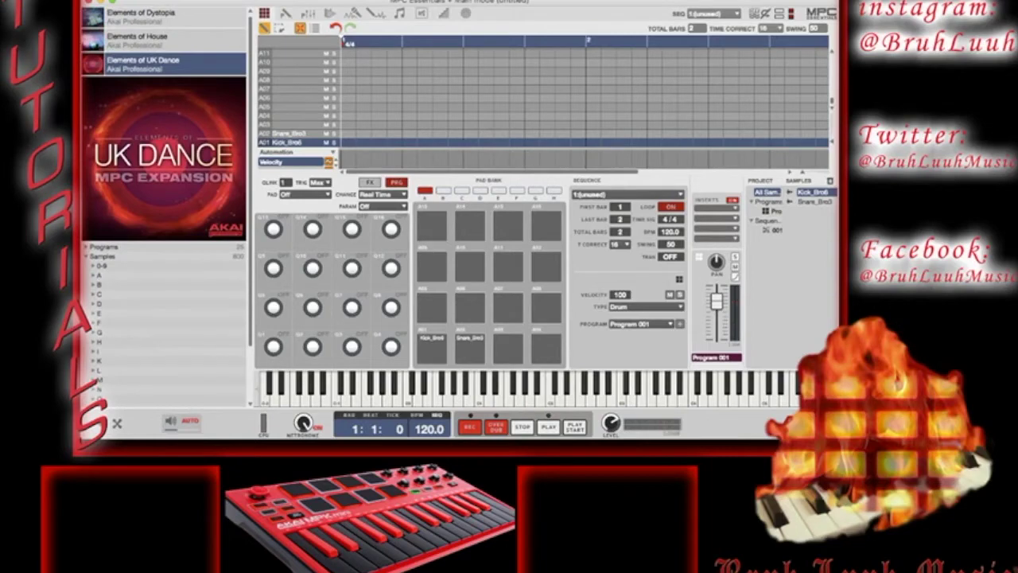
pyautogui.click(86, 256)
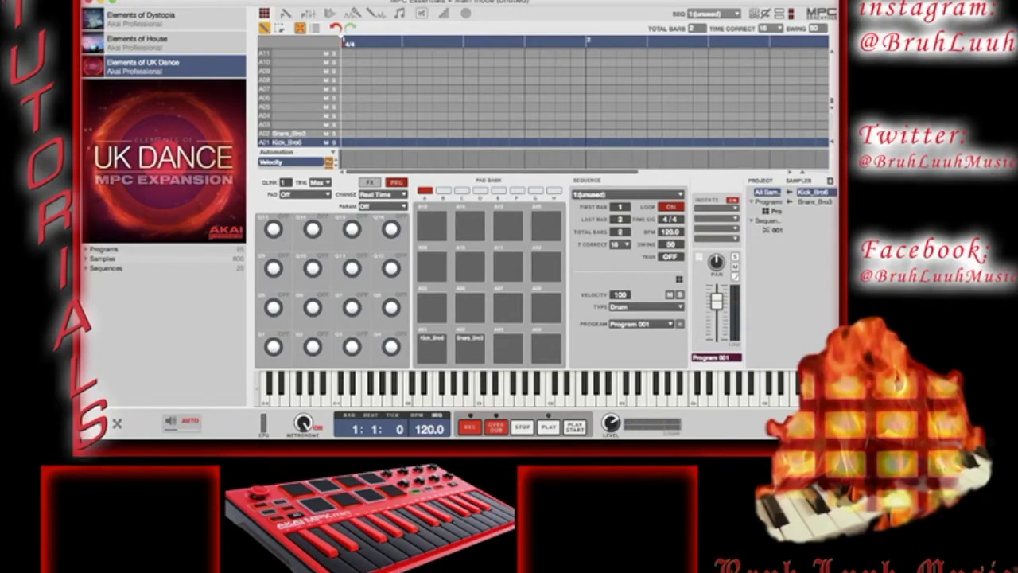
pyautogui.hotkey('ctrl', 'b')
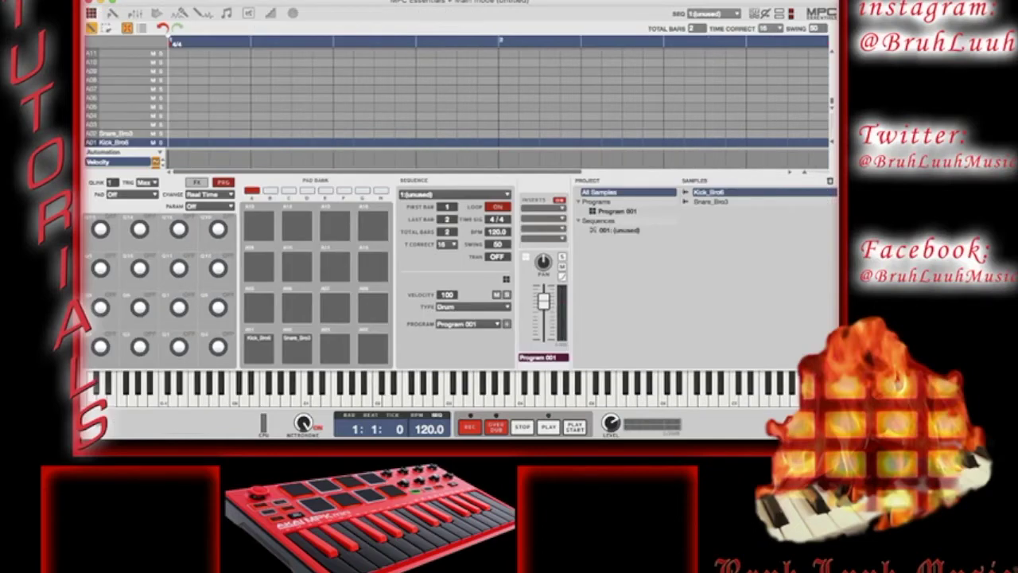
pyautogui.hotkey('ctrl', 'b')
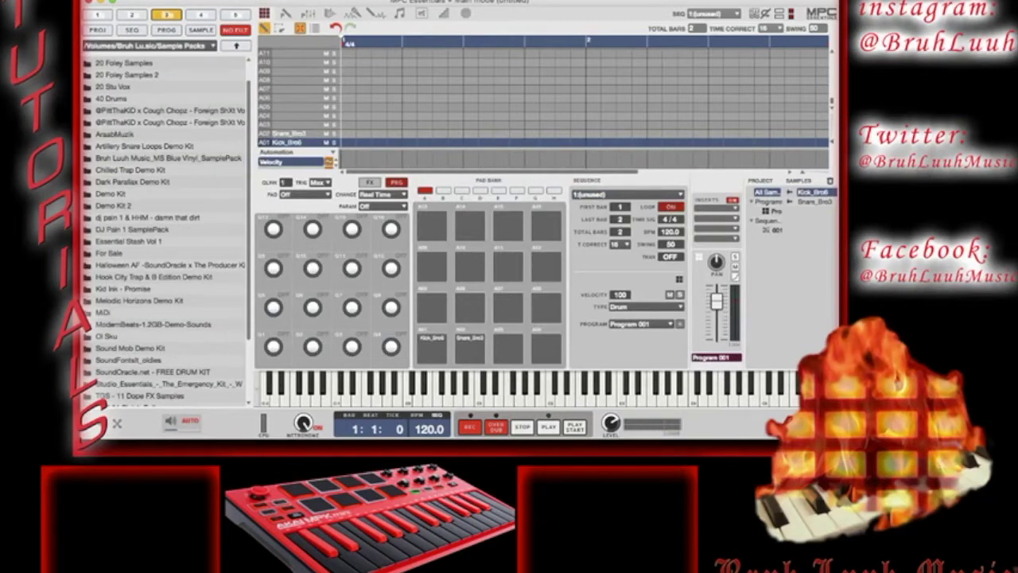
# - Look through the Sample Packs folder from its first sample pack down to the Vegas Festival Demo Kit
pyautogui.scroll(3, 164, 230)
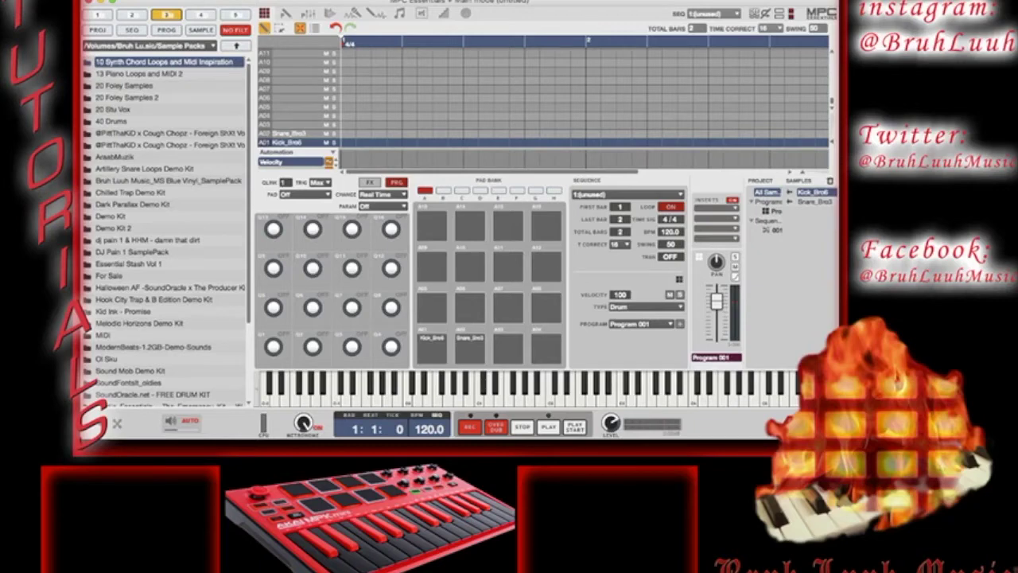
pyautogui.scroll(-1, 167, 231)
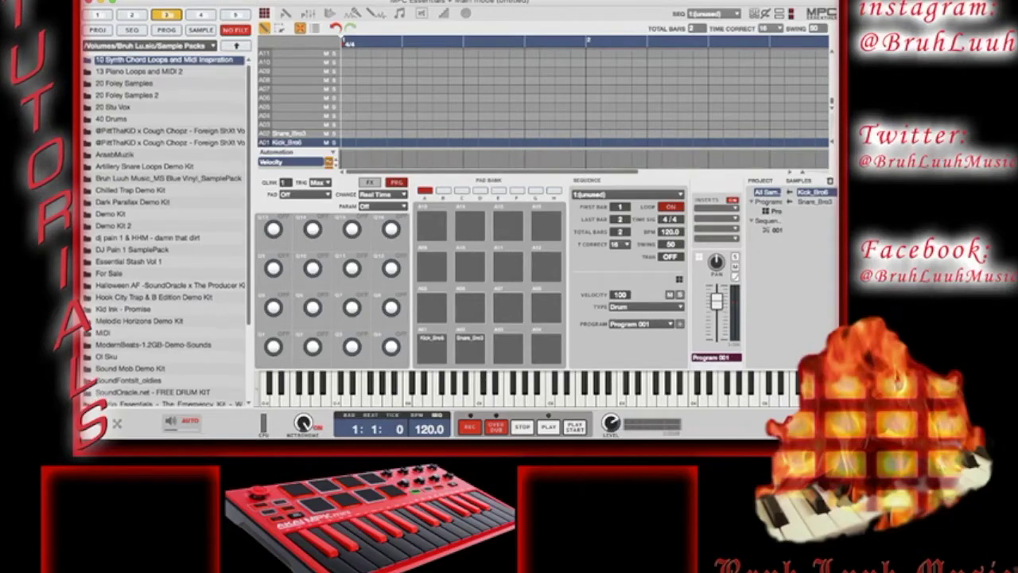
pyautogui.scroll(1, 167, 231)
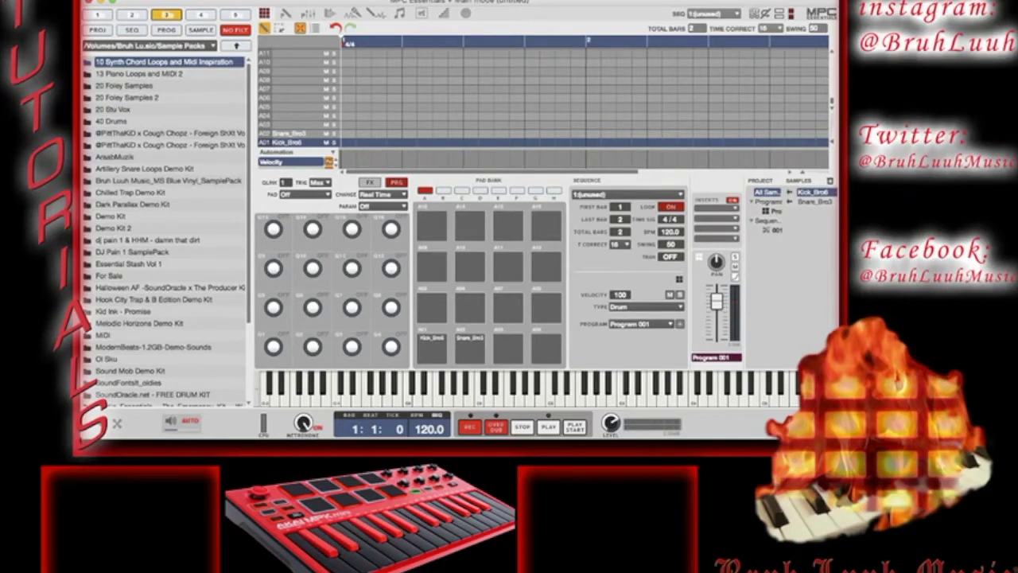
pyautogui.scroll(-1, 165, 231)
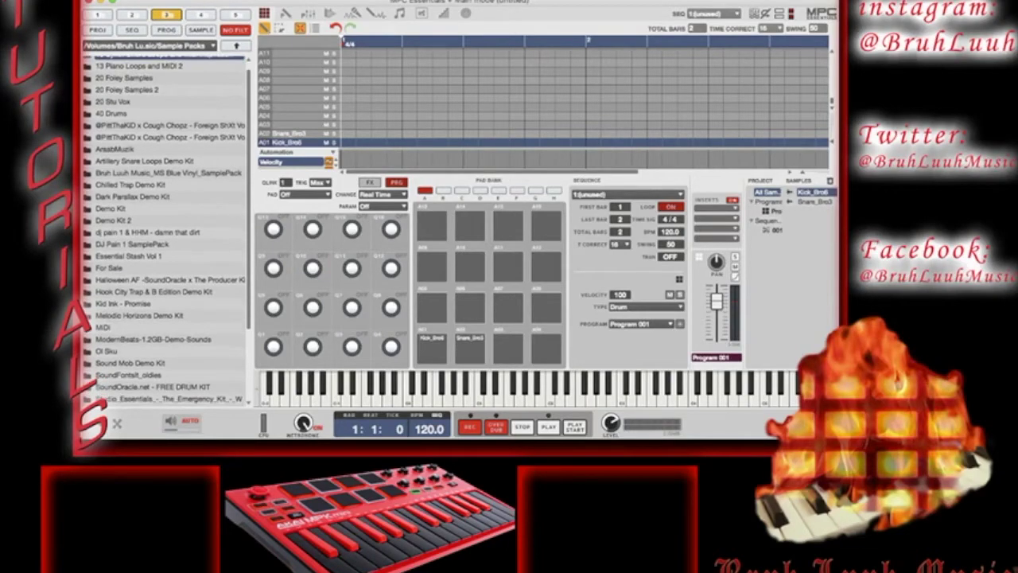
pyautogui.scroll(-1, 165, 231)
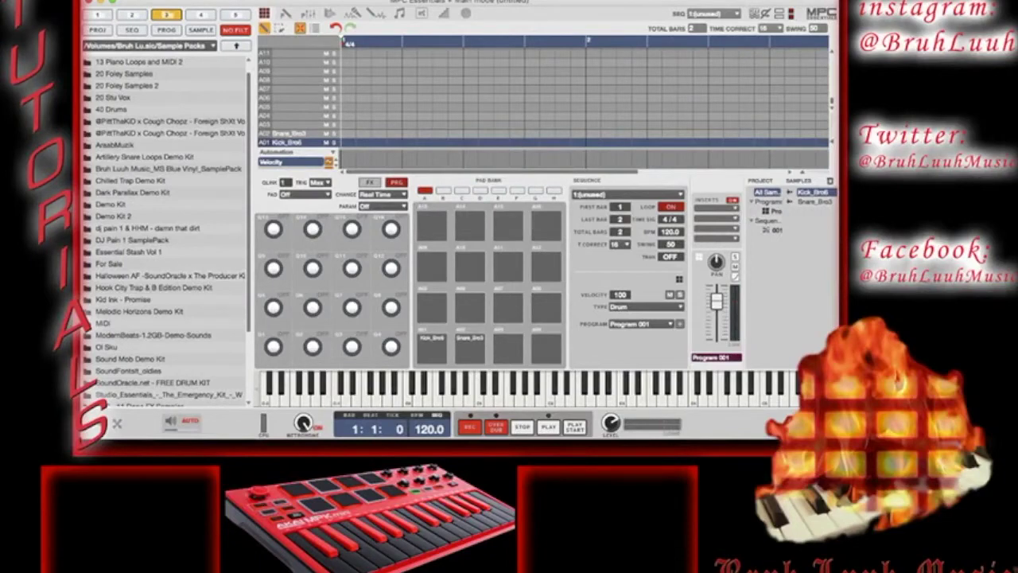
pyautogui.scroll(-1, 166, 230)
pyautogui.scroll(-1, 166, 230)
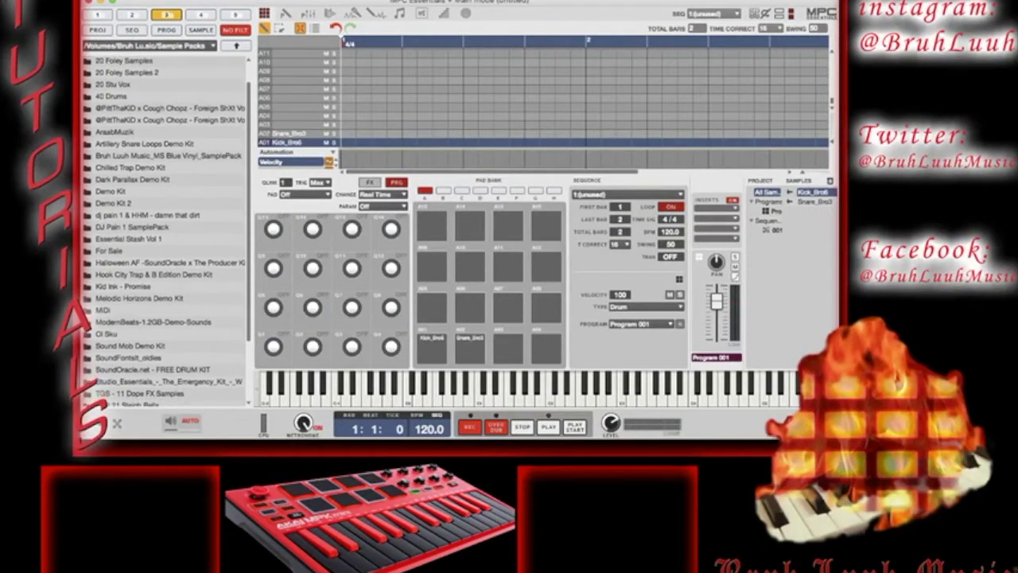
pyautogui.scroll(3, 165, 231)
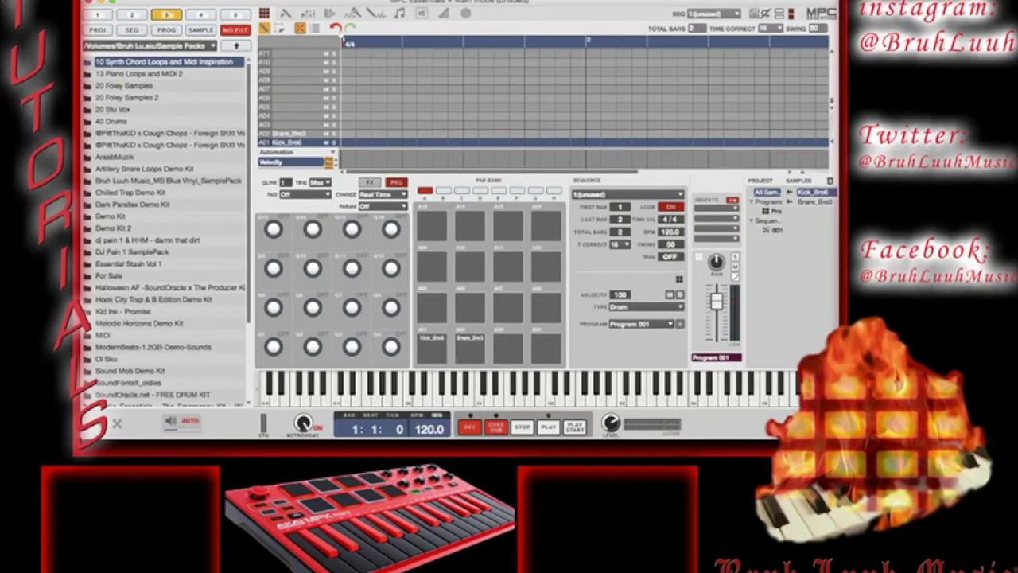
pyautogui.scroll(-1, 165, 230)
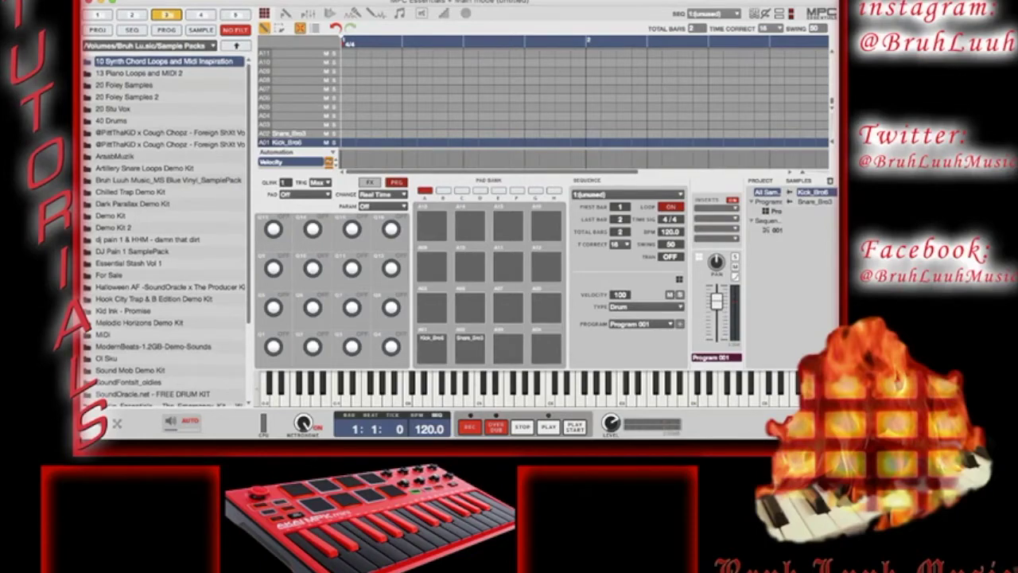
pyautogui.scroll(-1, 165, 231)
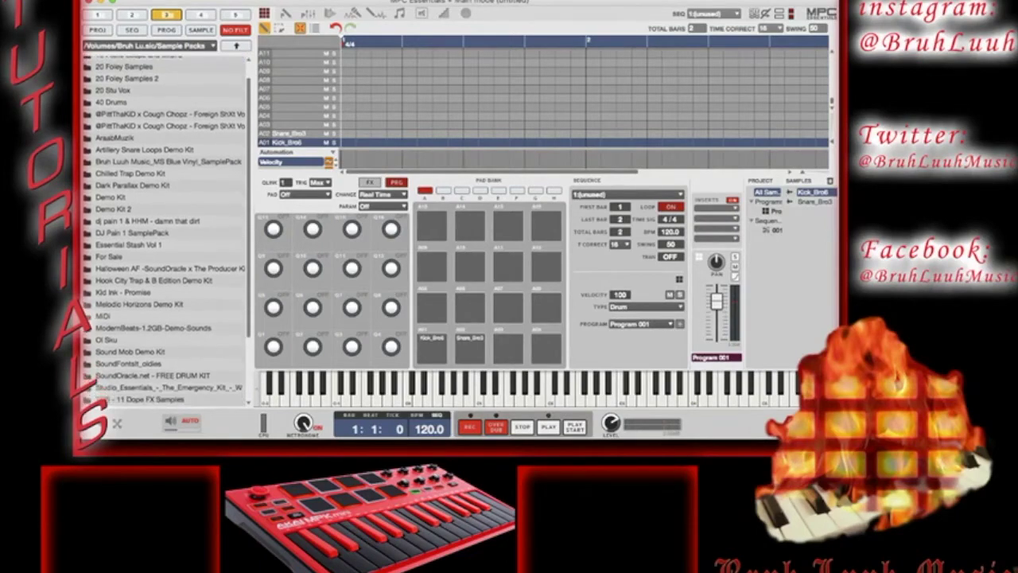
pyautogui.scroll(-1, 164, 231)
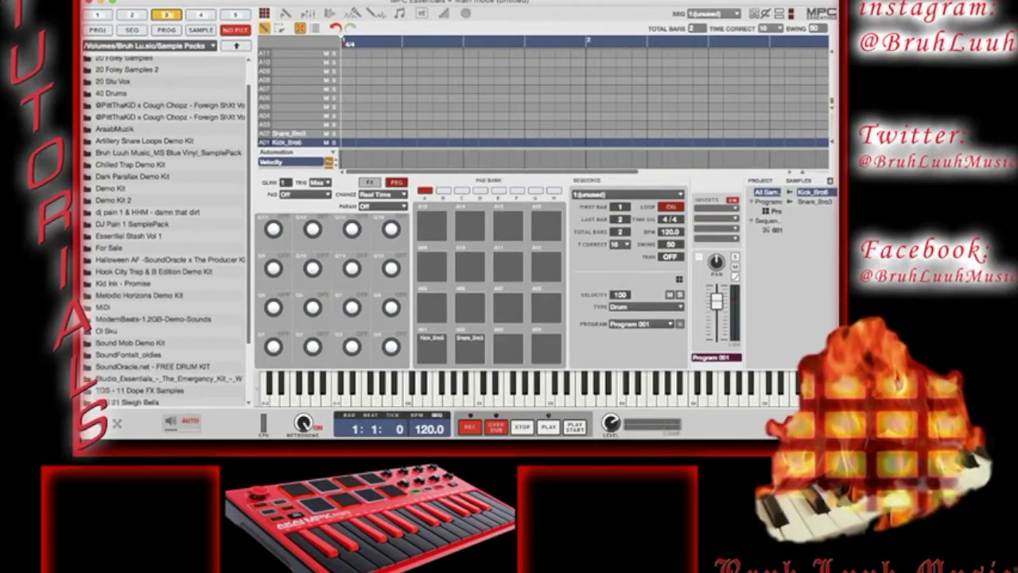
pyautogui.scroll(-2, 167, 231)
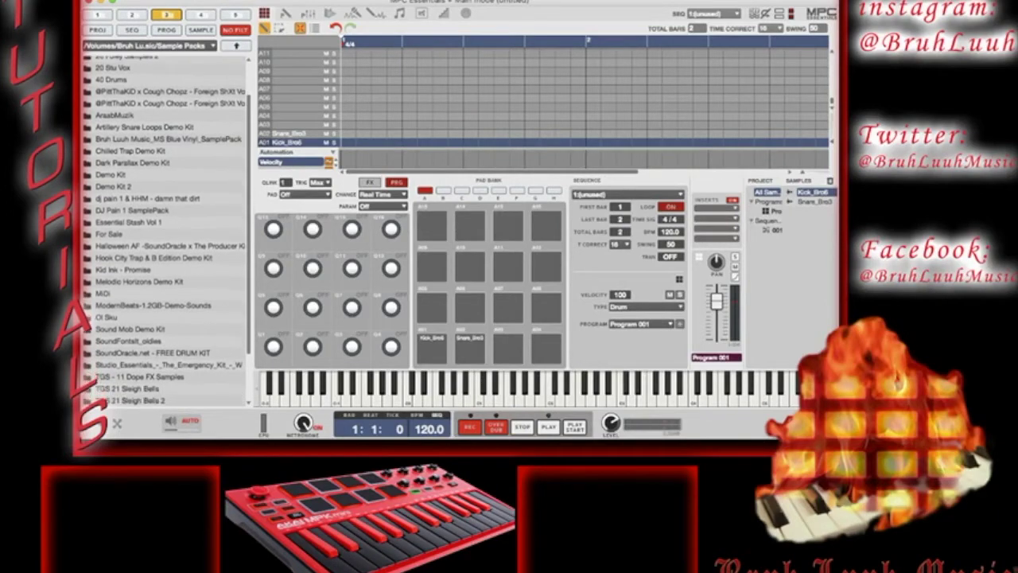
pyautogui.scroll(-2, 165, 231)
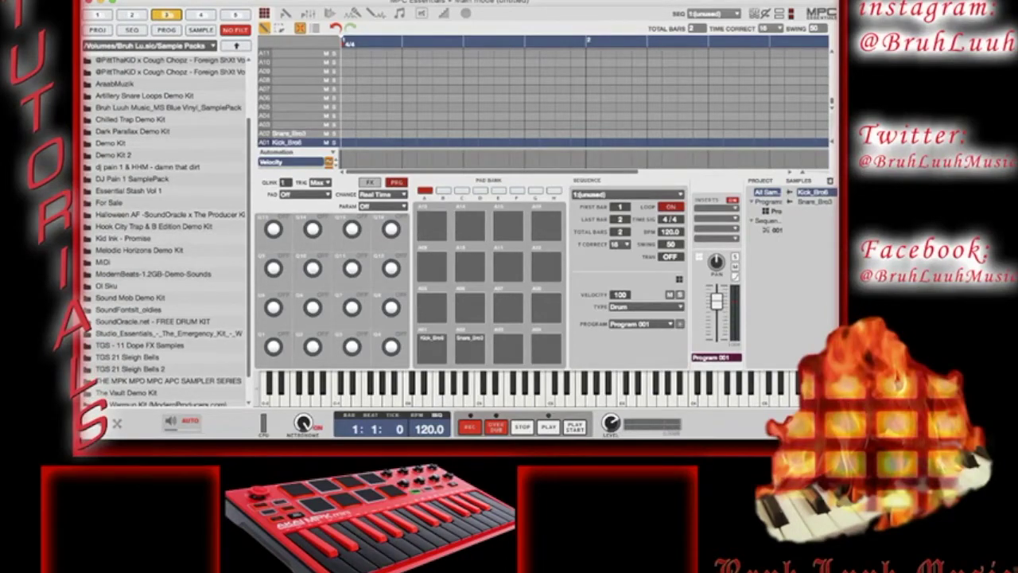
pyautogui.scroll(-1, 163, 231)
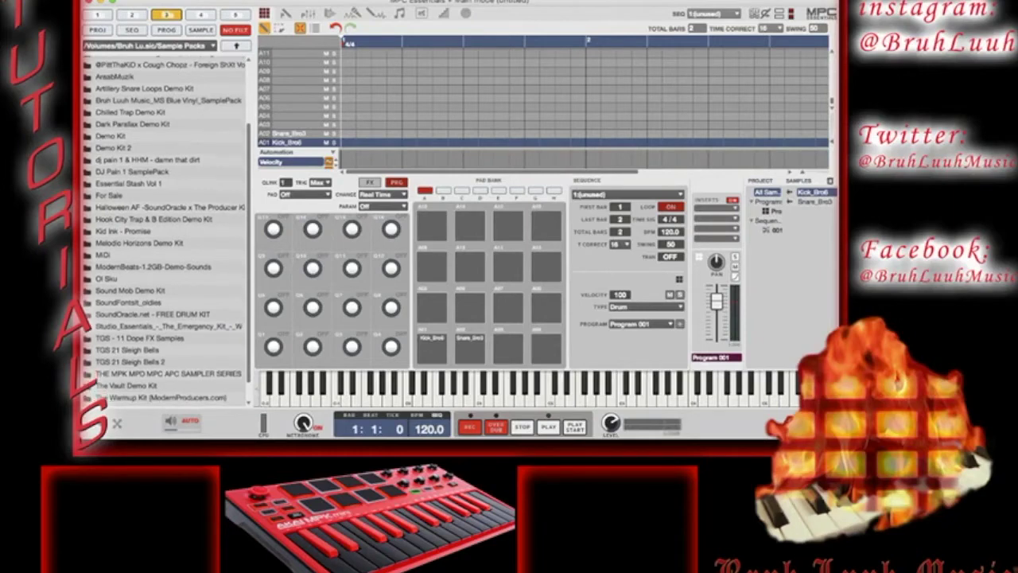
pyautogui.scroll(-1, 163, 231)
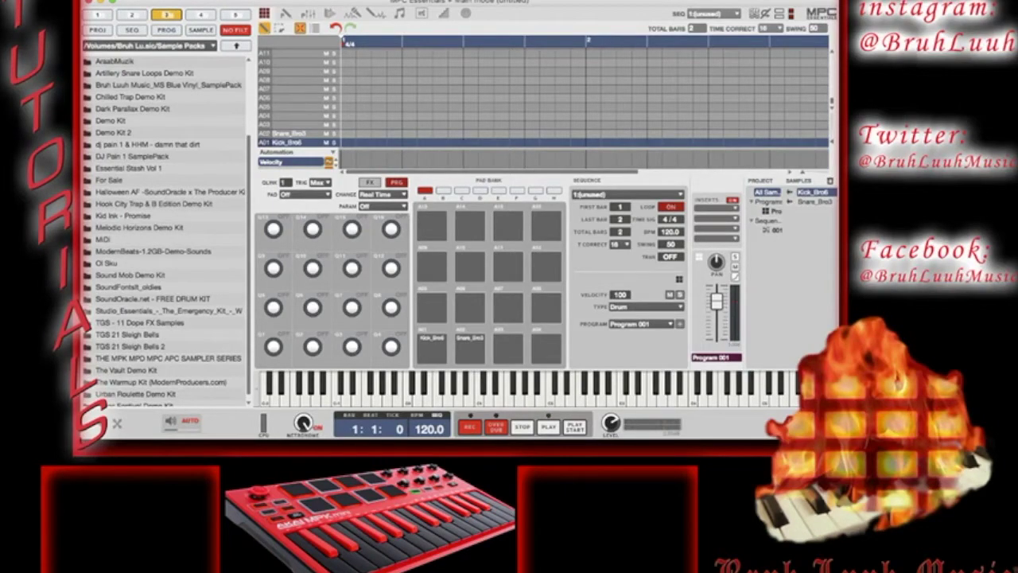
pyautogui.scroll(-1, 163, 231)
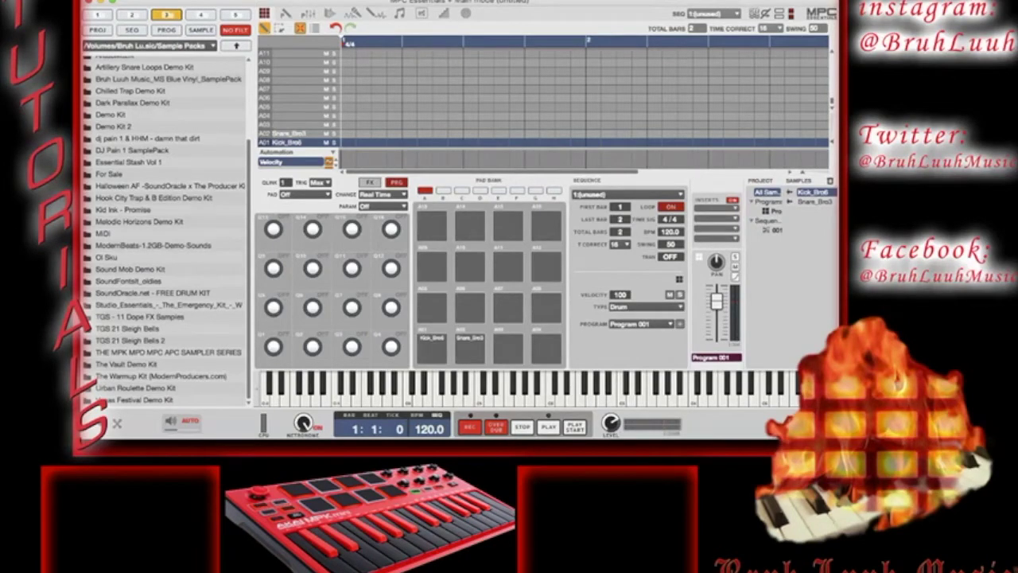
# - Open the Chilled Trap Demo Kit folder and load Chilled Trap-Sub-LM3 Sub.WAV onto pad A09
pyautogui.scroll(2, 164, 231)
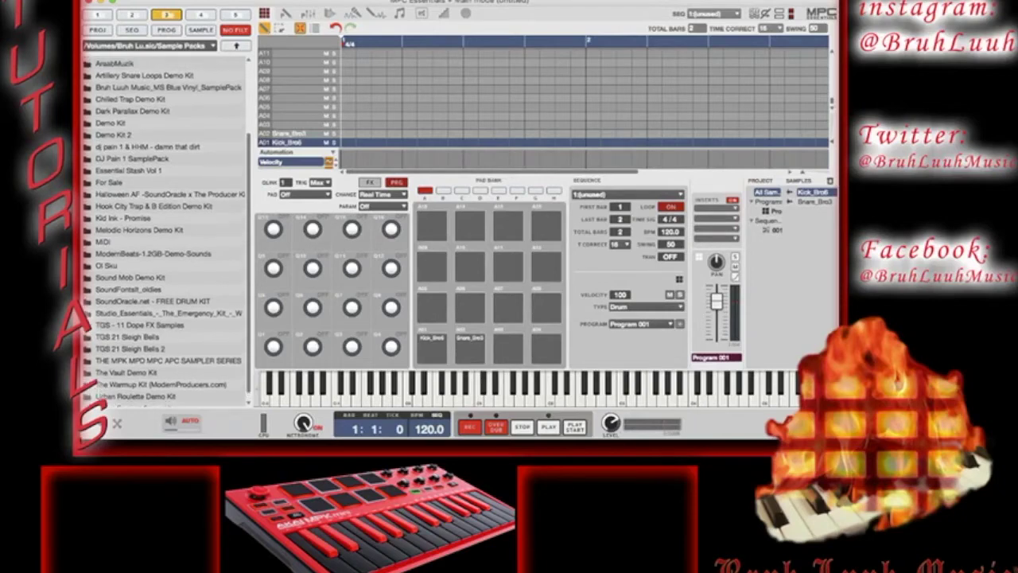
pyautogui.scroll(2, 164, 231)
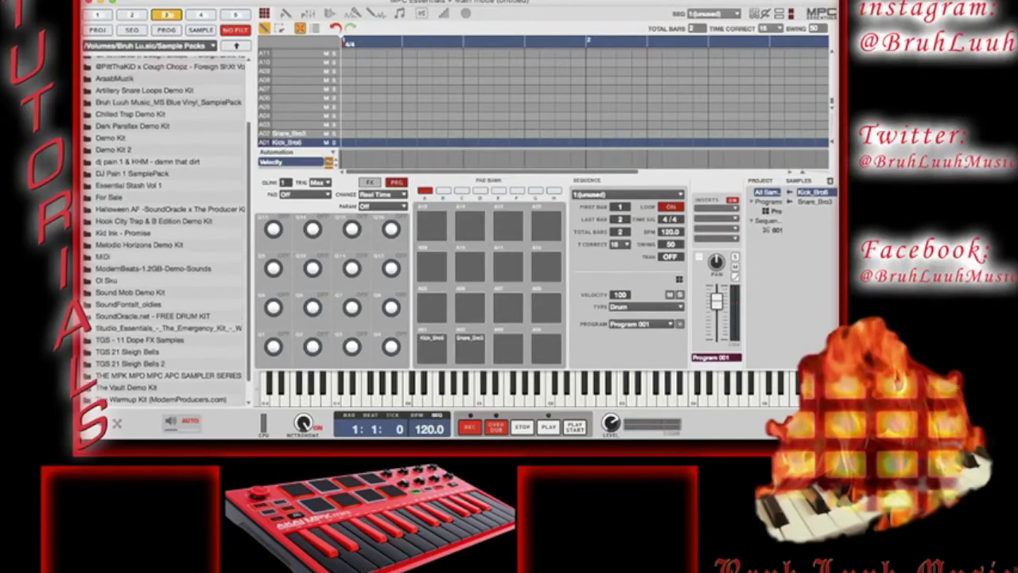
pyautogui.scroll(2, 165, 230)
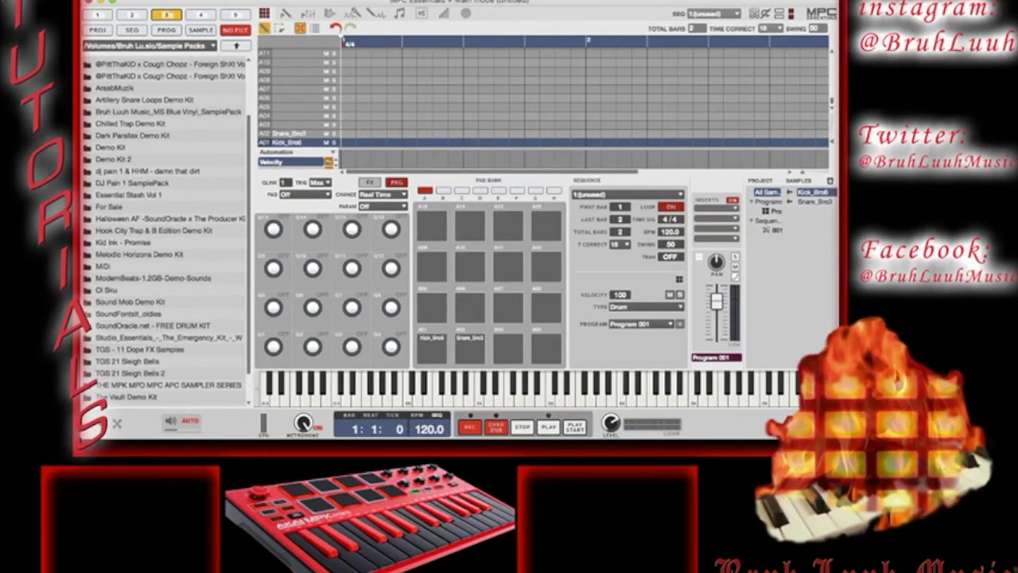
pyautogui.scroll(2, 165, 231)
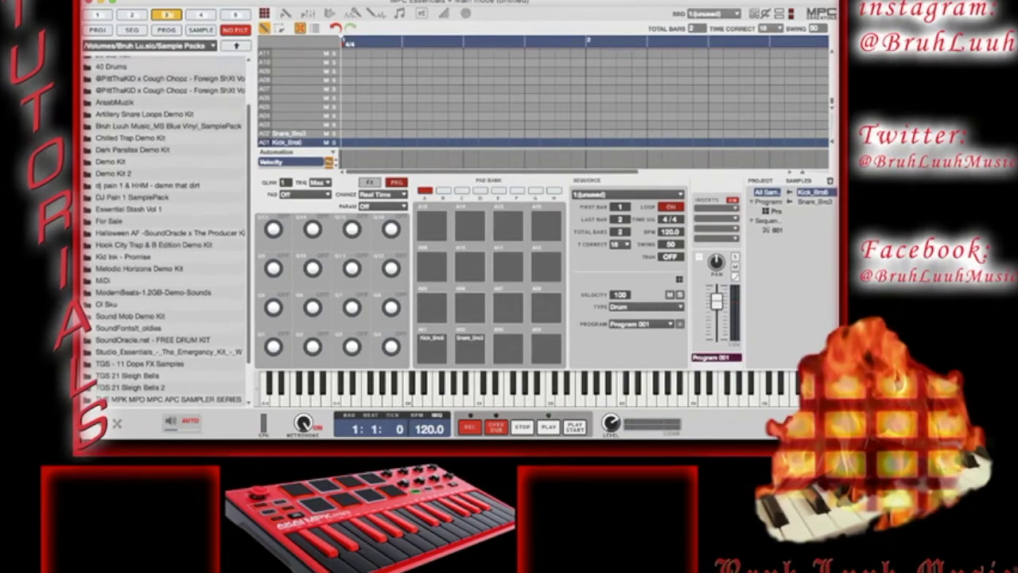
pyautogui.scroll(3, 165, 231)
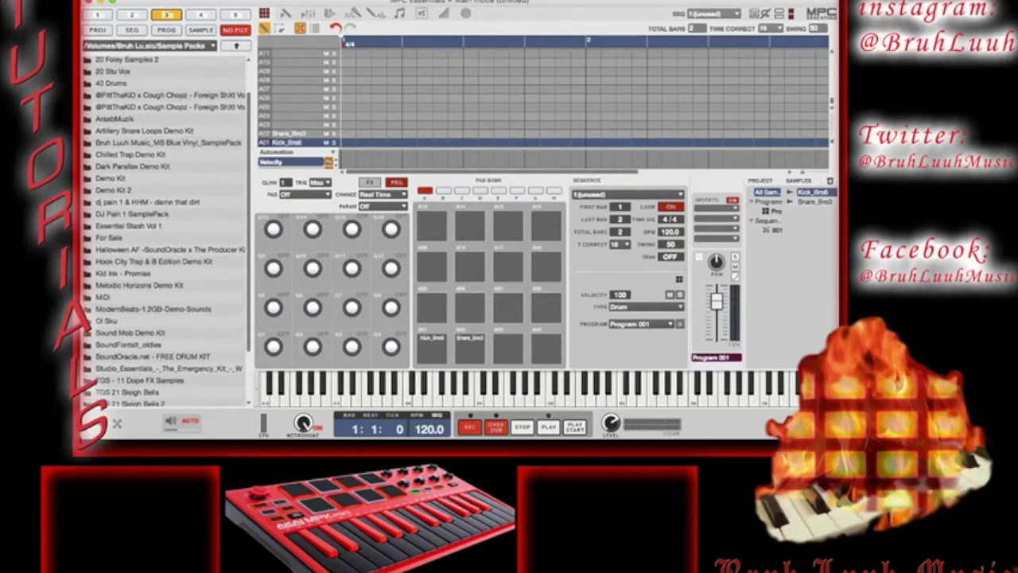
pyautogui.scroll(3, 165, 231)
pyautogui.scroll(2, 164, 230)
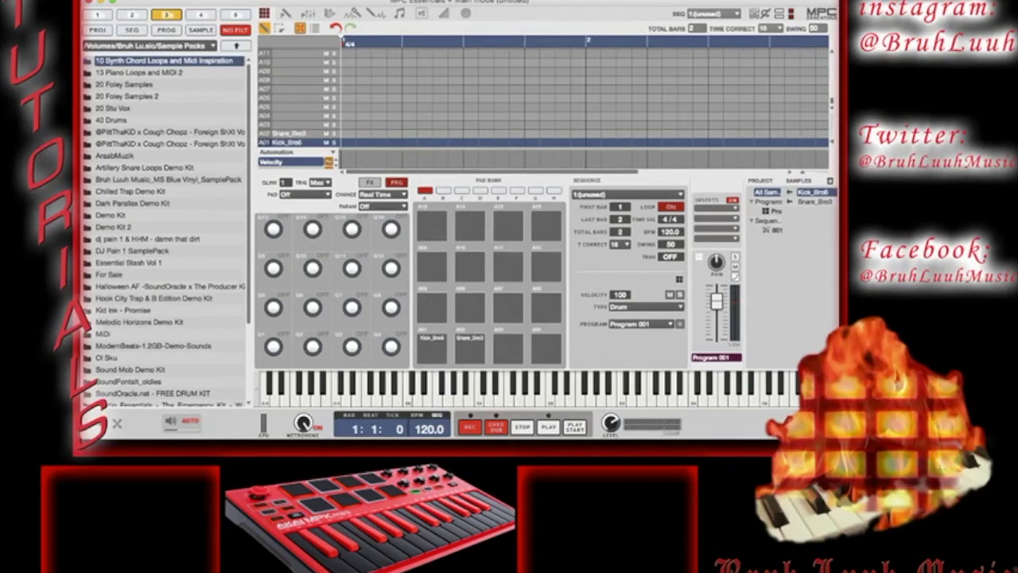
pyautogui.doubleClick(131, 191)
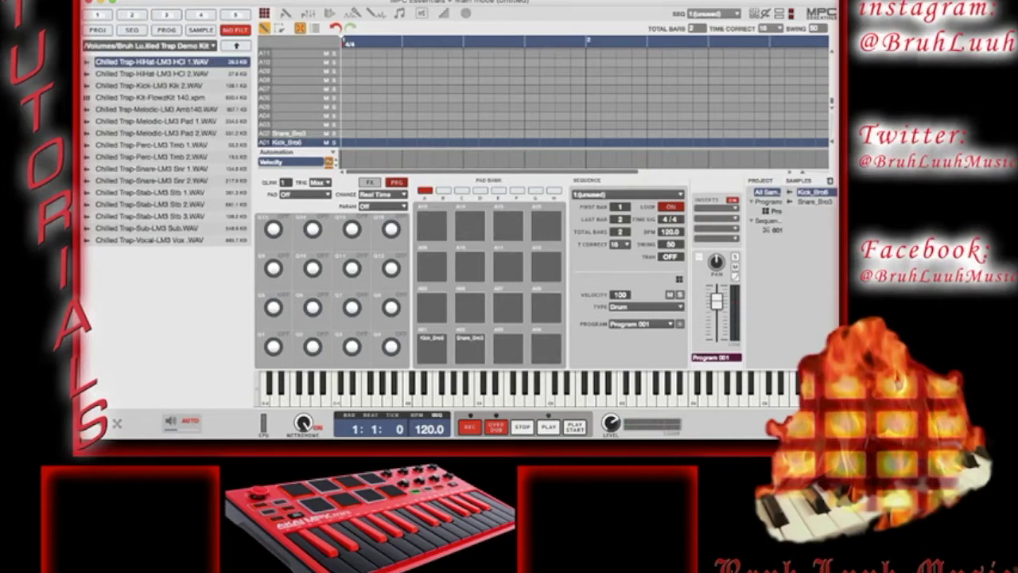
pyautogui.click(147, 228)
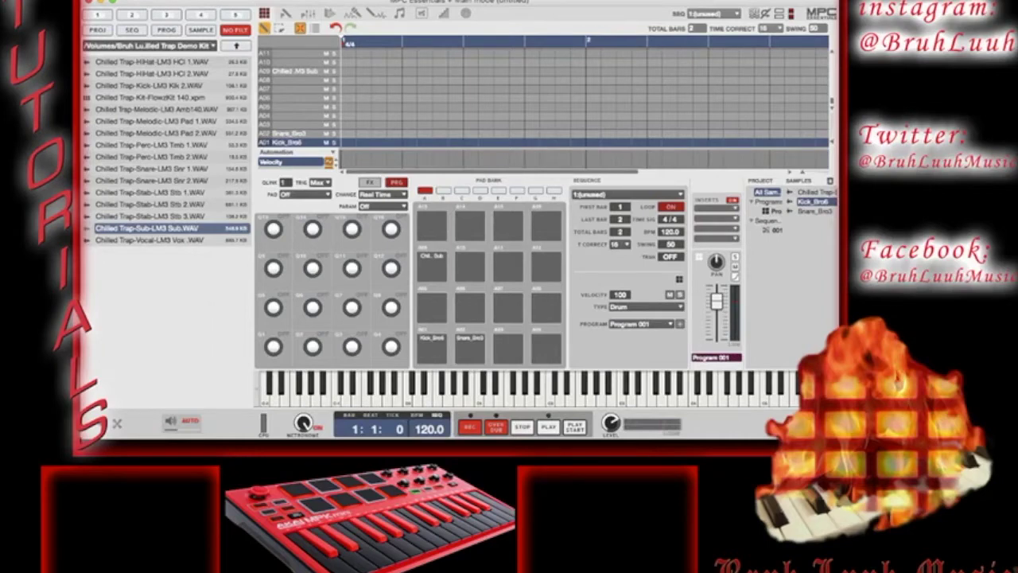
# - Return to the Sample Packs folder and open the Audio subfolder of 13 Piano Loops and MIDI 2
pyautogui.click(167, 15)
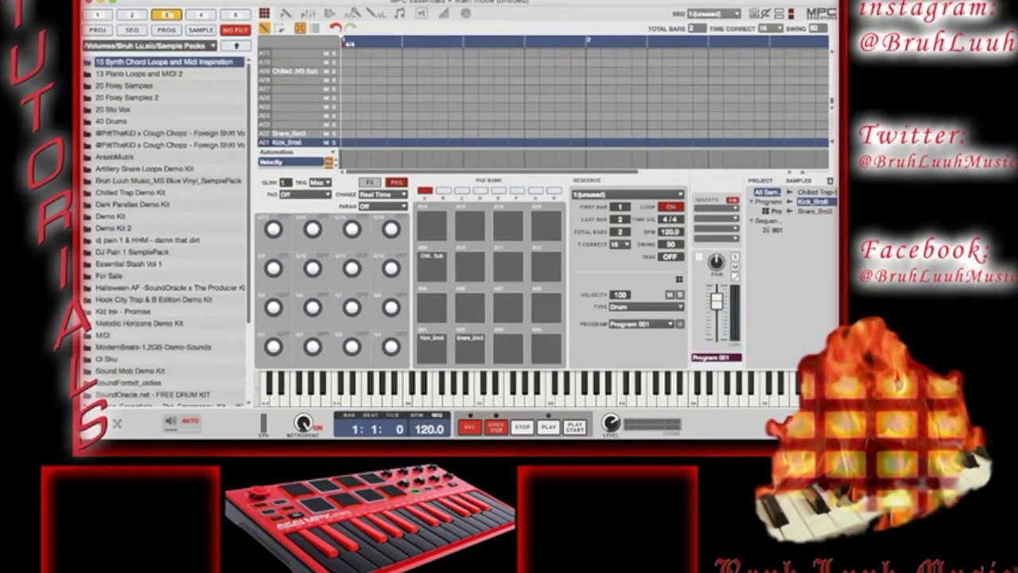
pyautogui.click(139, 74)
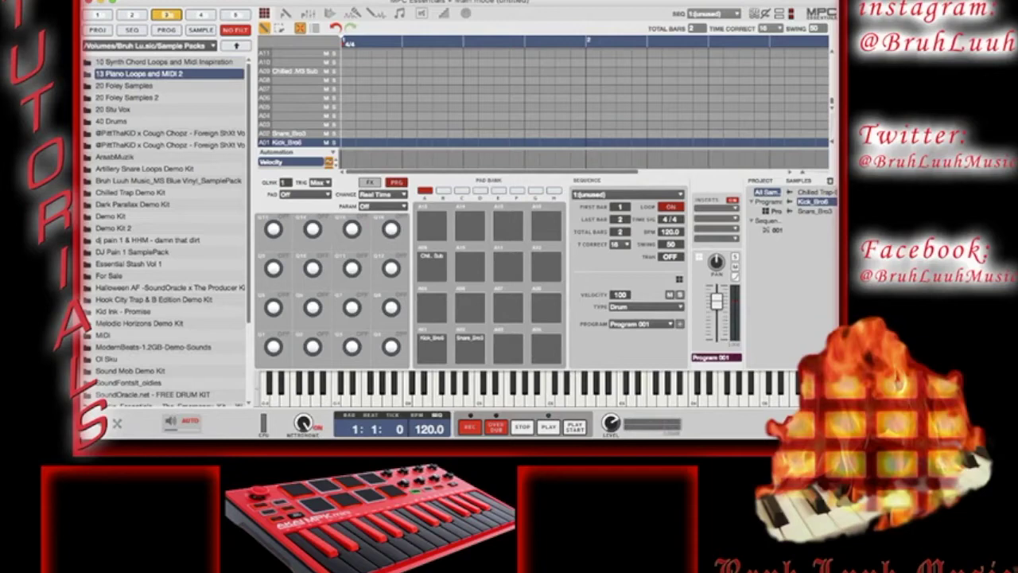
pyautogui.doubleClick(140, 73)
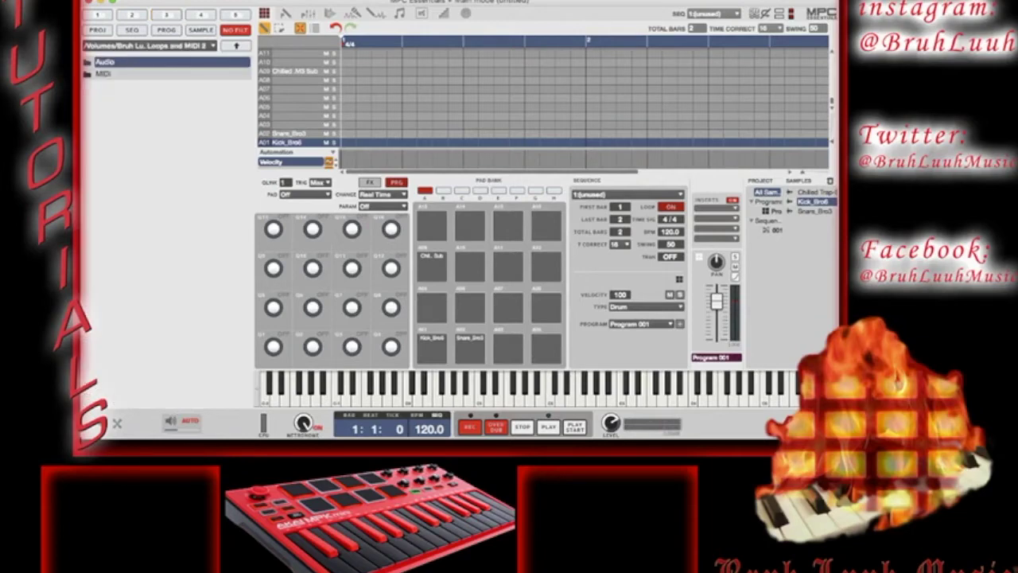
pyautogui.press('Return')
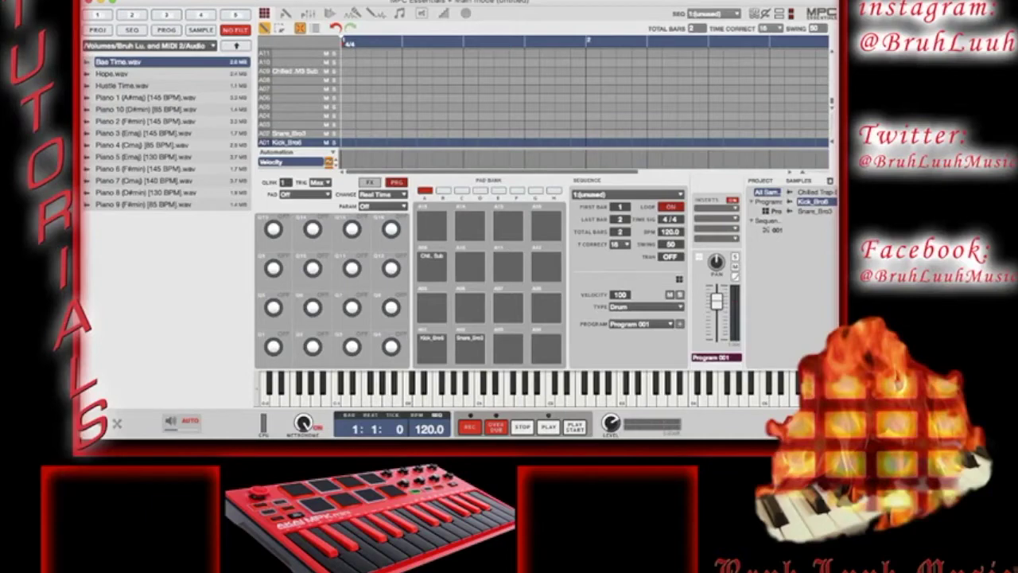
# - Audition the loops Bae Time, Hope, Hustle Time, Piano 1, Piano 10, Piano 2, Piano 3 and Piano 4
pyautogui.click(111, 73)
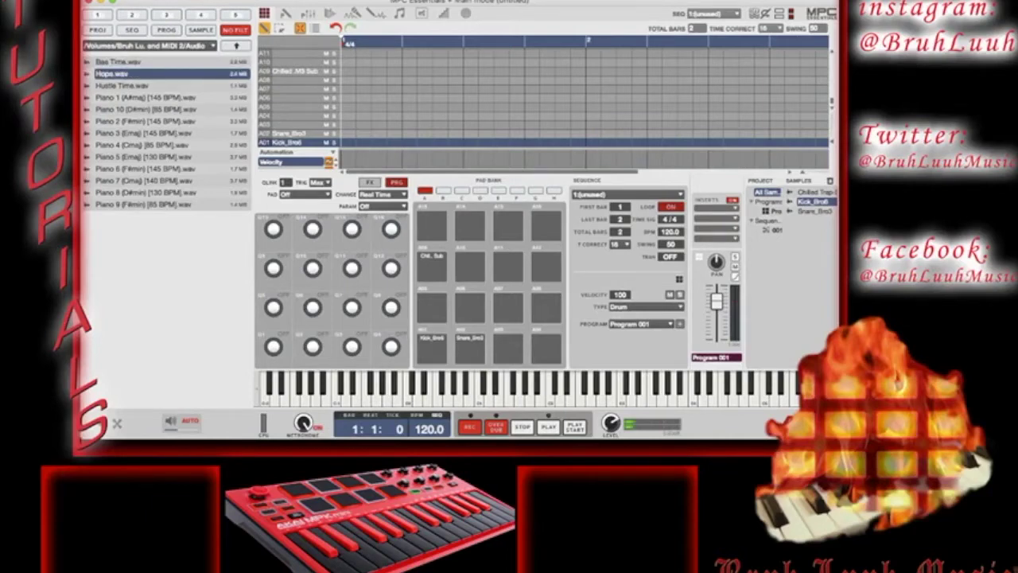
pyautogui.click(118, 61)
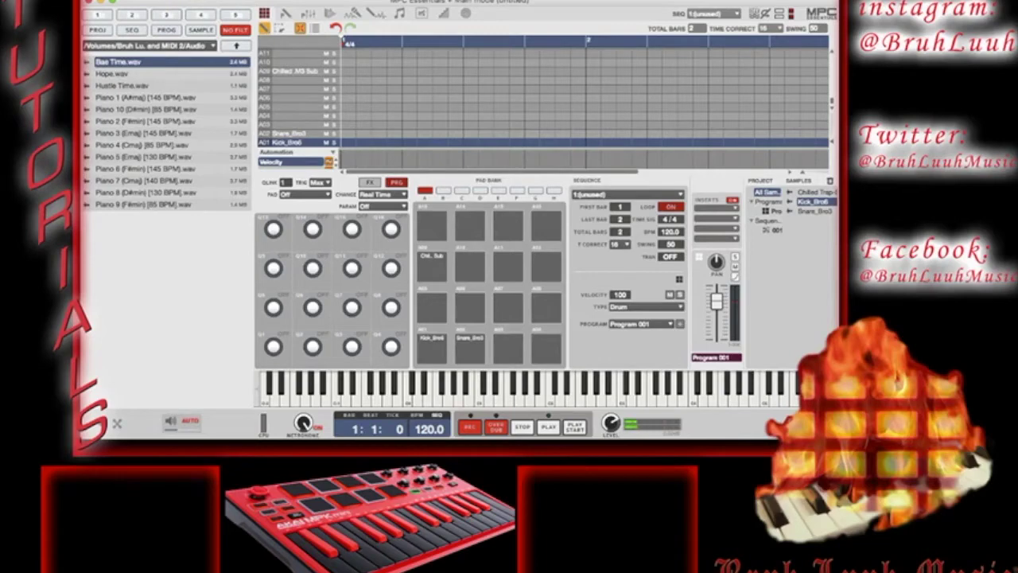
pyautogui.click(111, 73)
pyautogui.click(122, 85)
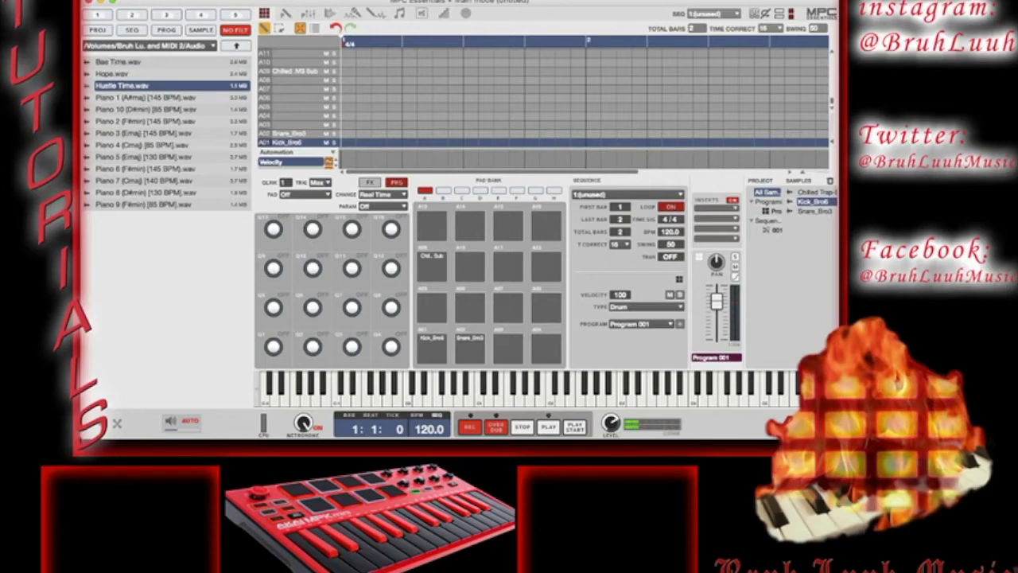
pyautogui.click(145, 97)
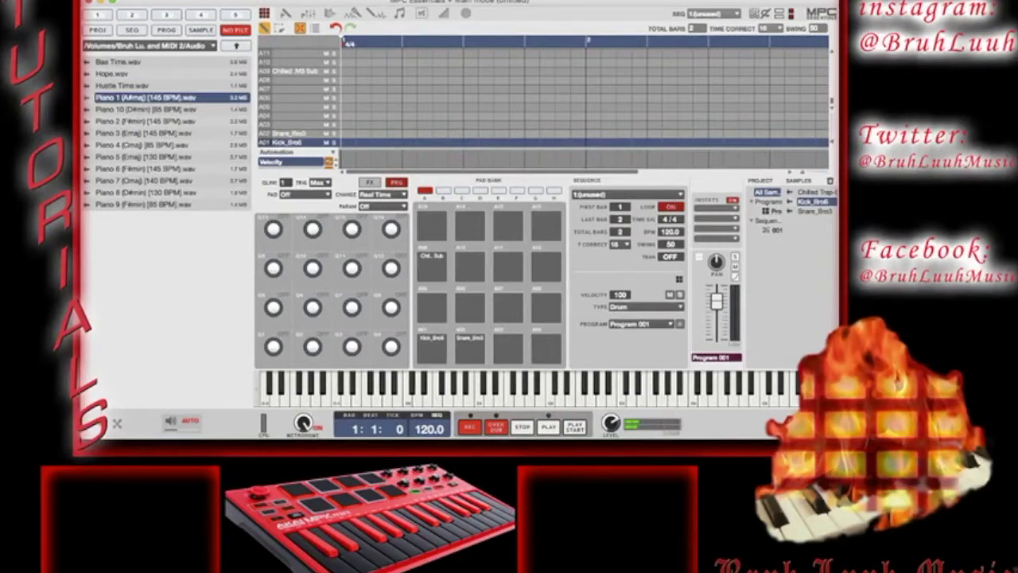
pyautogui.click(146, 109)
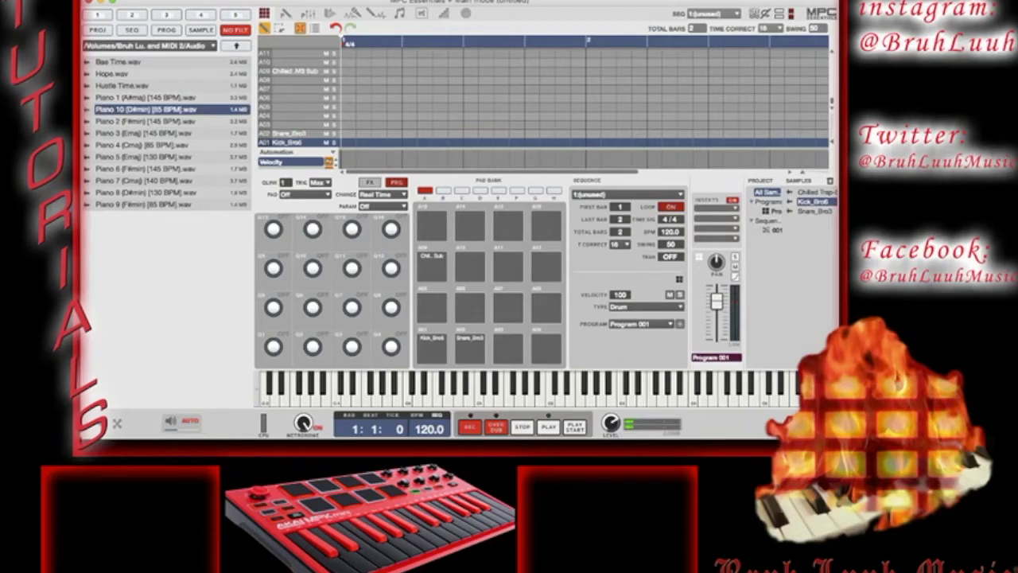
pyautogui.click(146, 121)
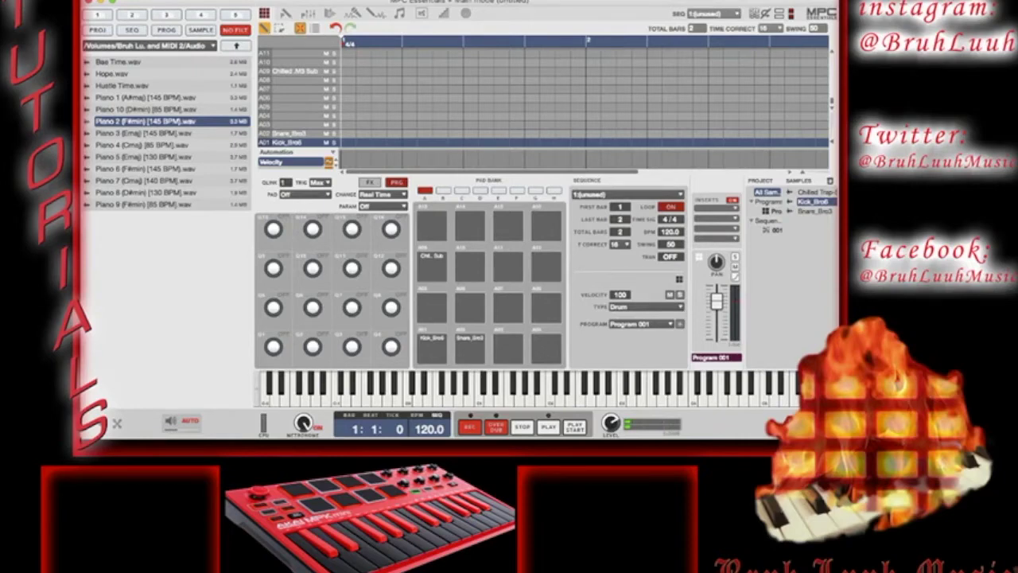
pyautogui.click(143, 133)
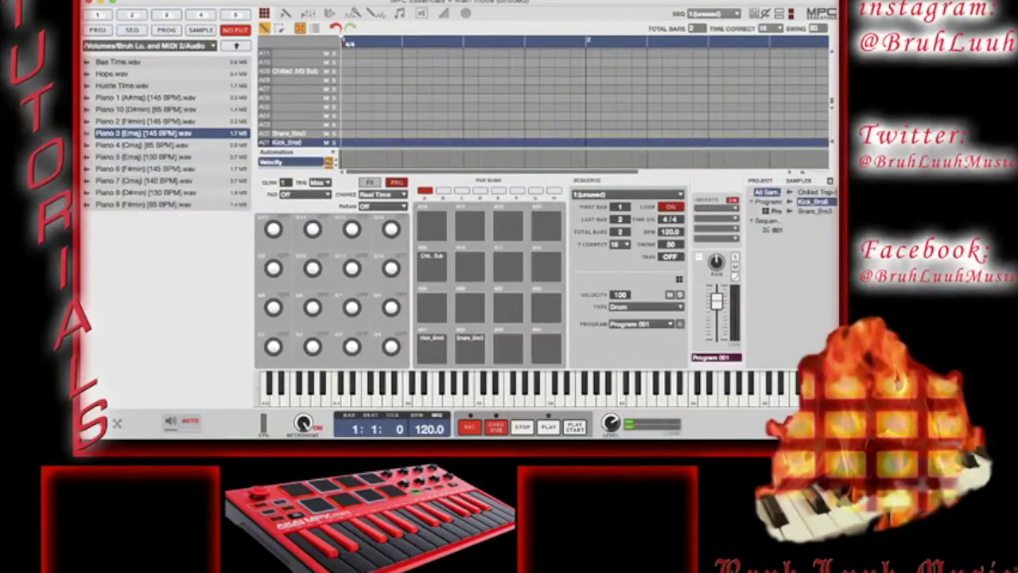
pyautogui.click(144, 145)
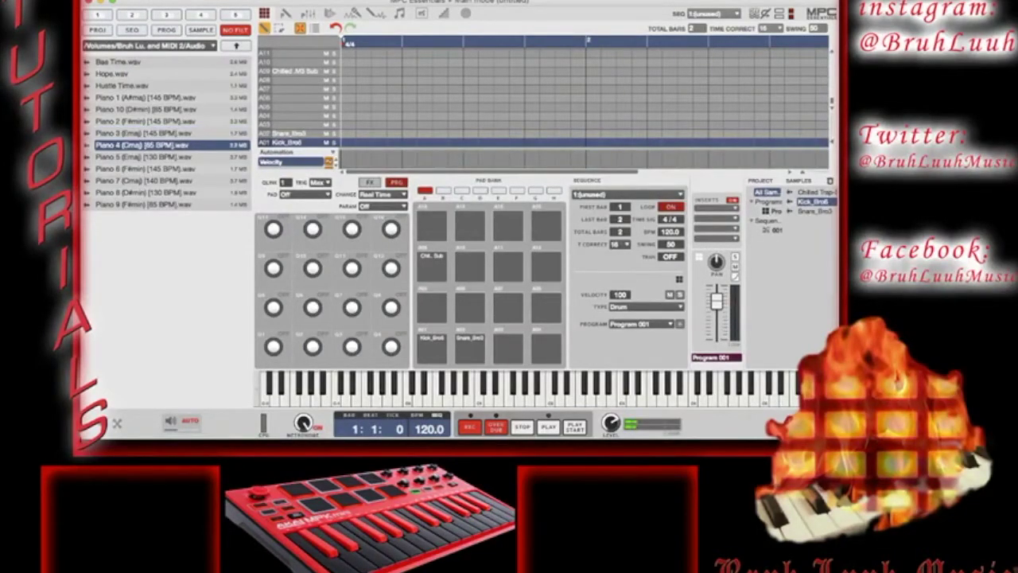
# - Audition the loops Piano 5, Piano 6, Piano 7, Piano 8 and Piano 9
pyautogui.click(143, 157)
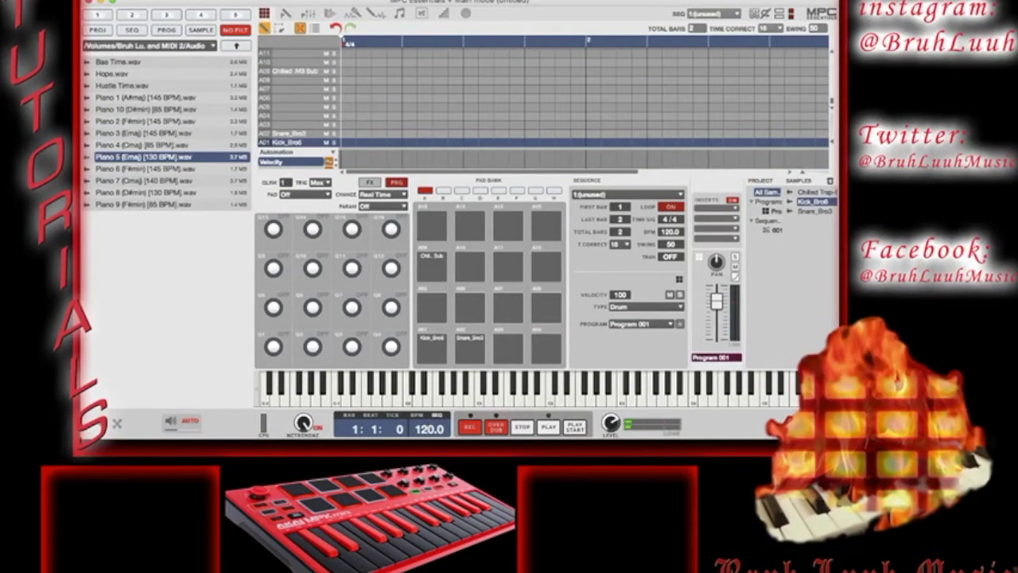
pyautogui.click(143, 169)
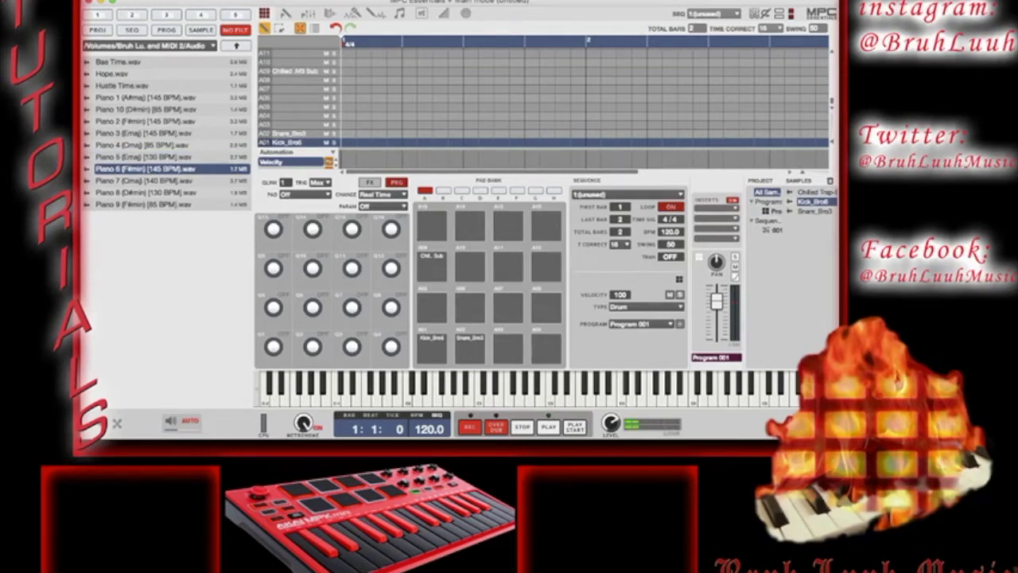
pyautogui.click(143, 180)
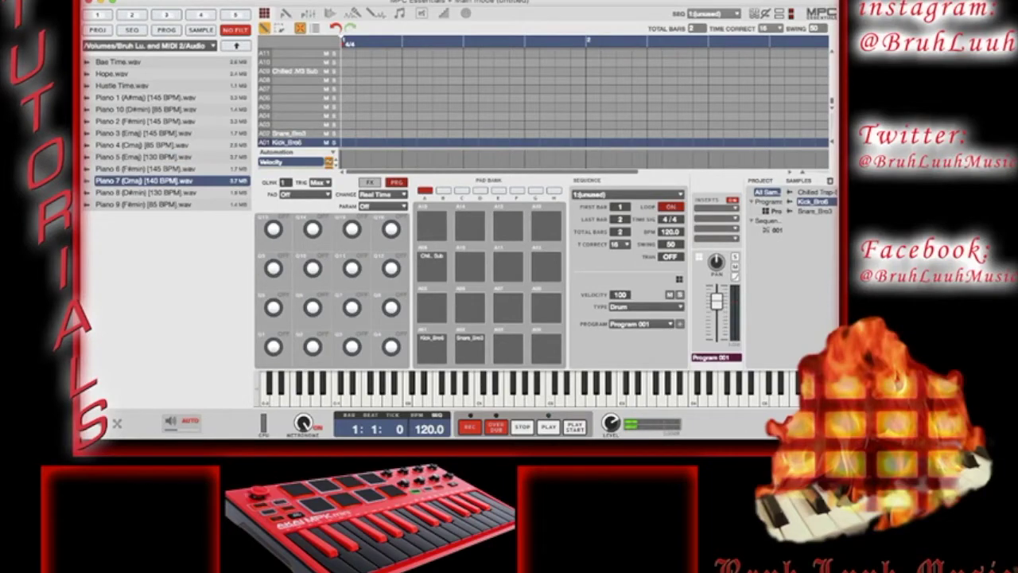
pyautogui.click(143, 192)
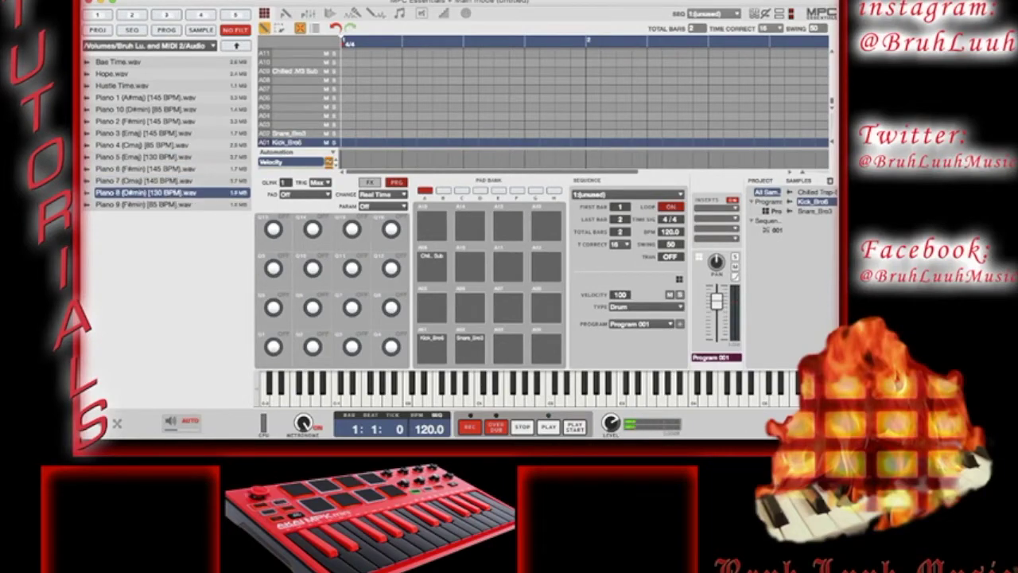
pyautogui.click(144, 204)
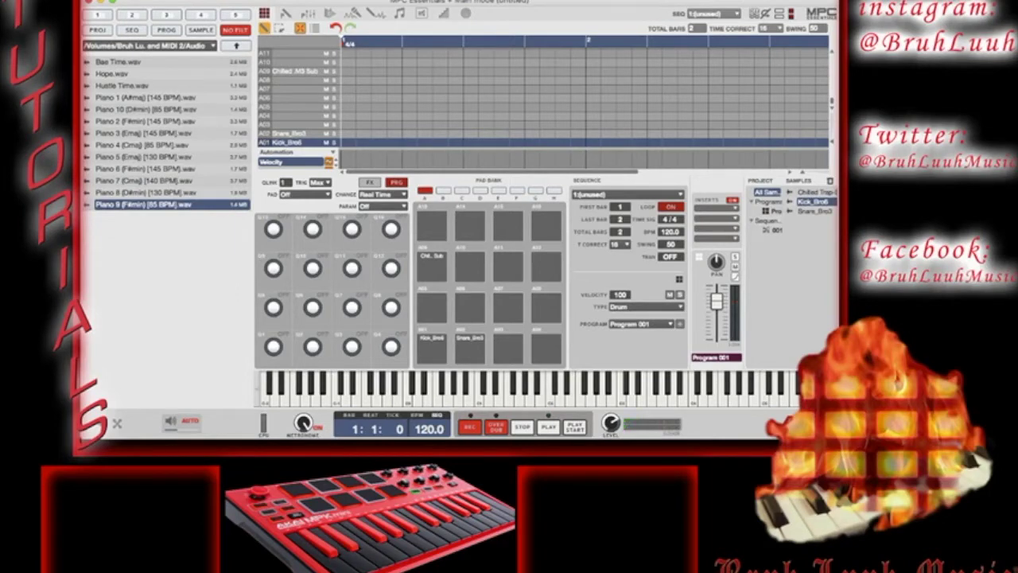
# - Compare the loops Piano 1, Piano 10 and Piano 2 again, and load Piano 2 (F#min) [145 BPM].wav into the project's samples
pyautogui.click(147, 97)
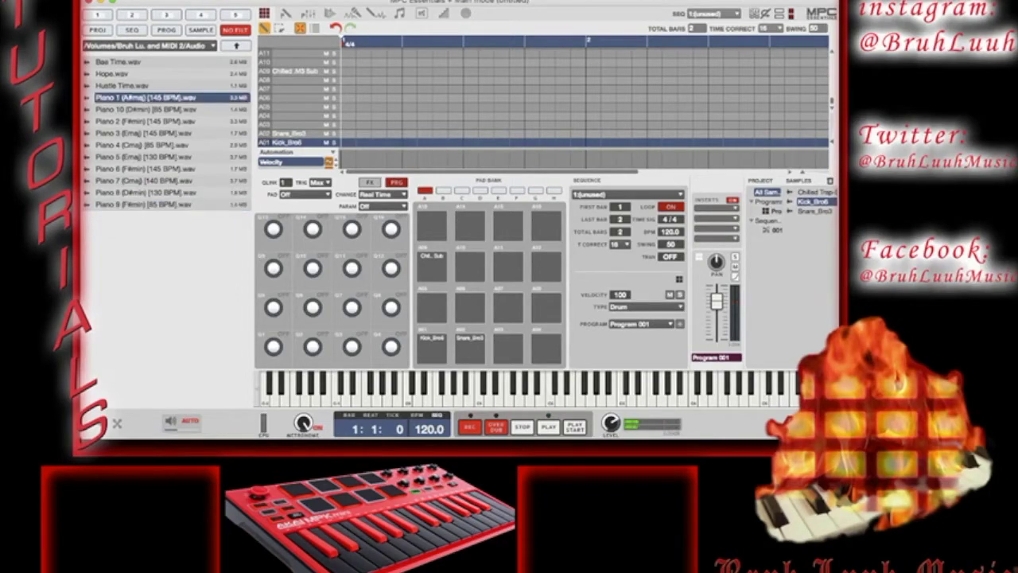
pyautogui.click(147, 109)
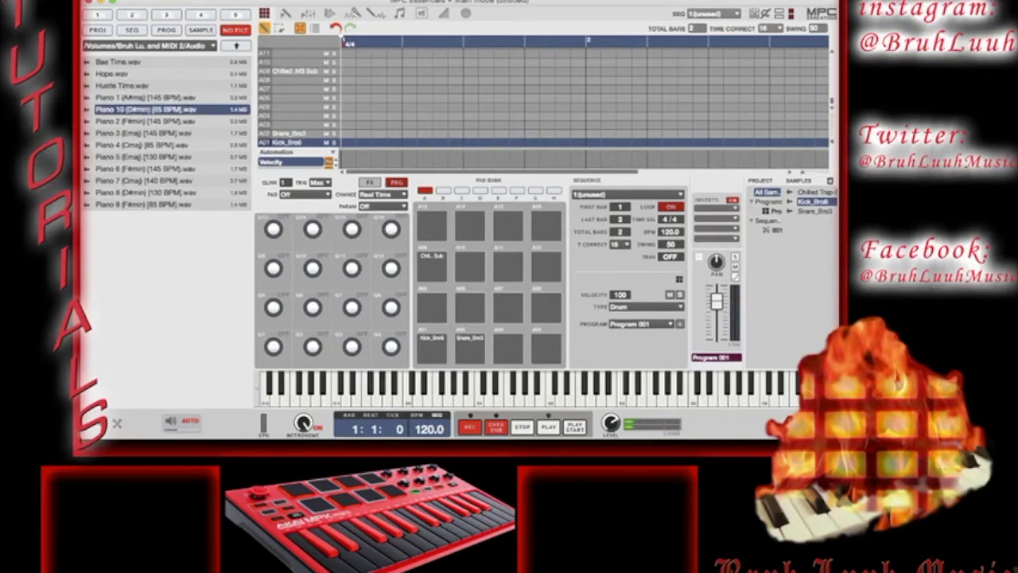
pyautogui.click(148, 121)
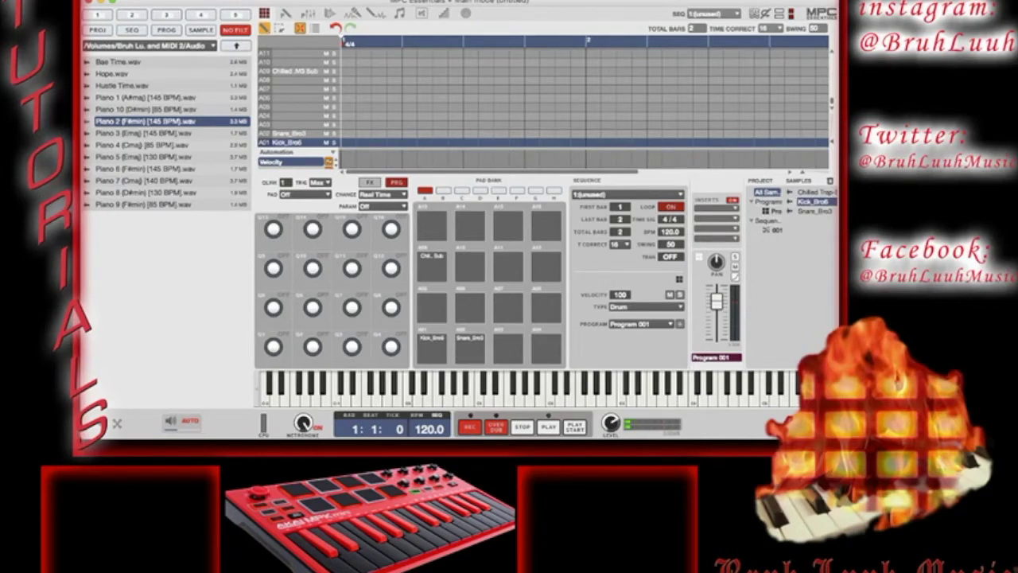
pyautogui.doubleClick(147, 121)
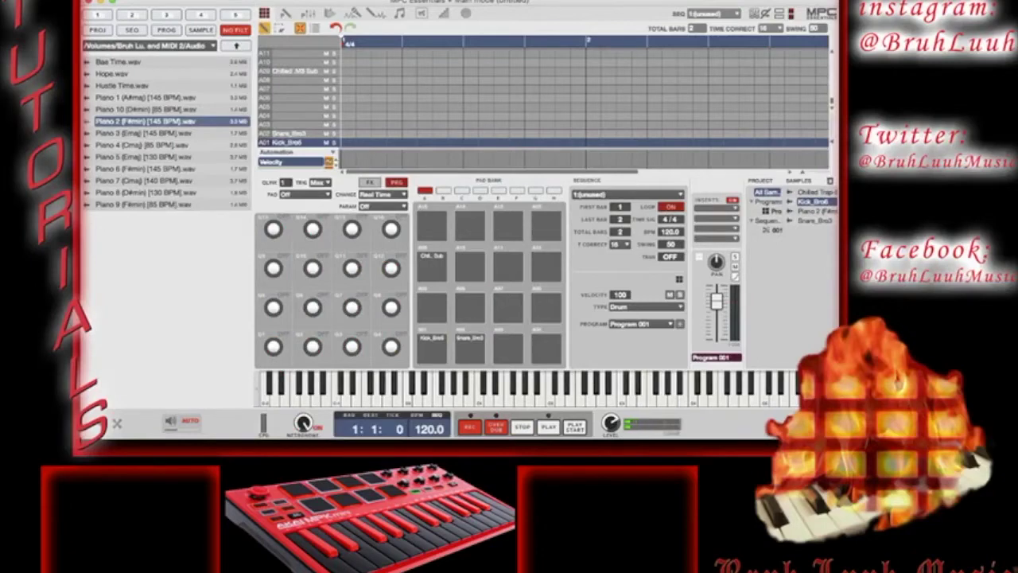
# - Hide the file browser and open the Piano 2 sample for editing in Chop mode
pyautogui.hotkey('ctrl', 'b')
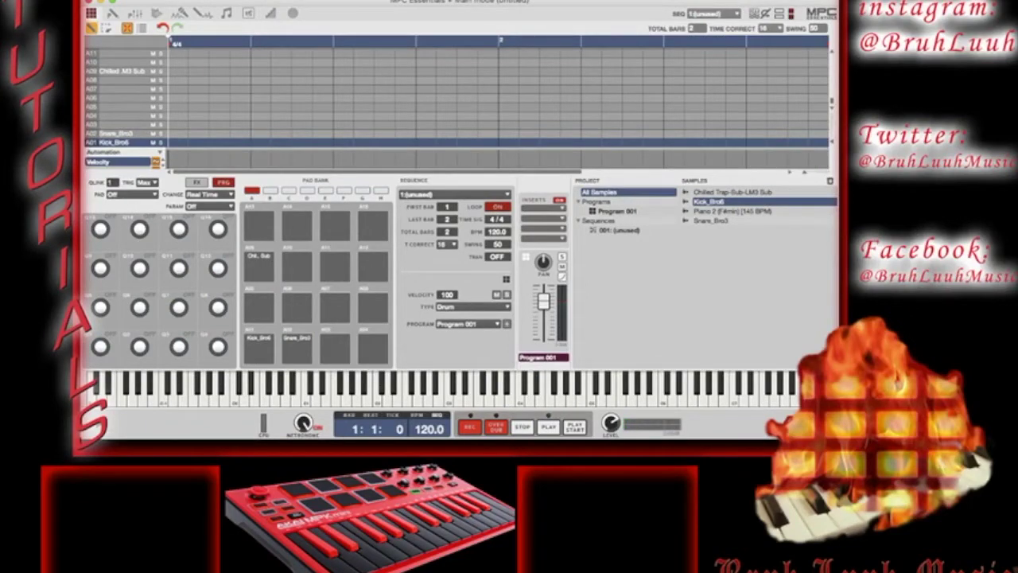
pyautogui.click(732, 211)
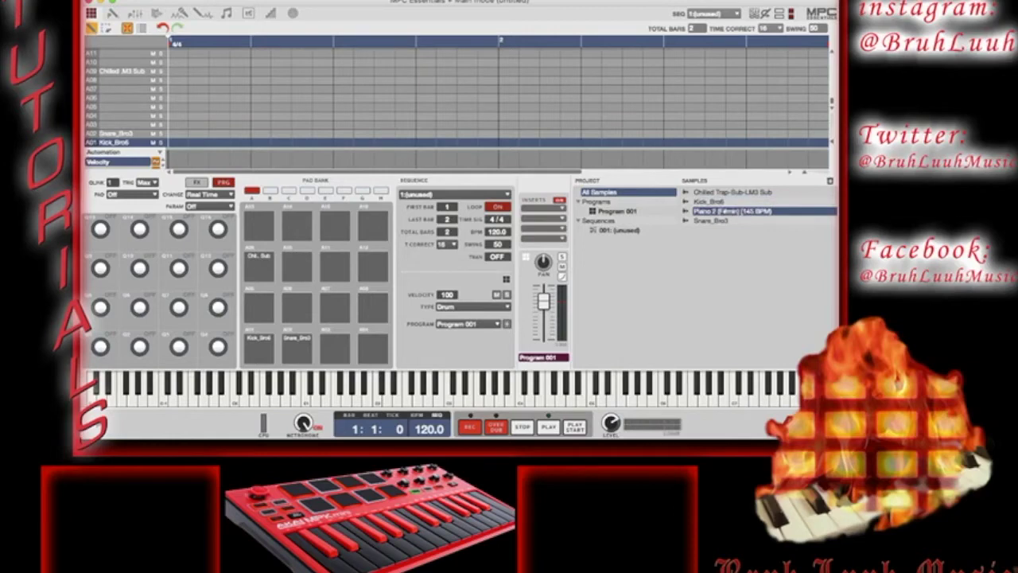
pyautogui.hotkey('ctrl', 'e')
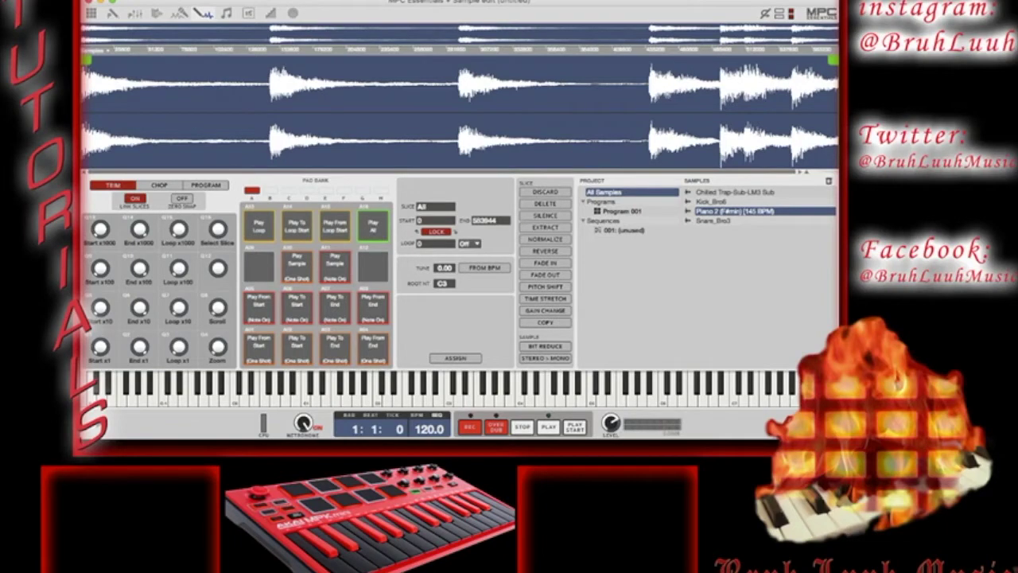
pyautogui.click(160, 184)
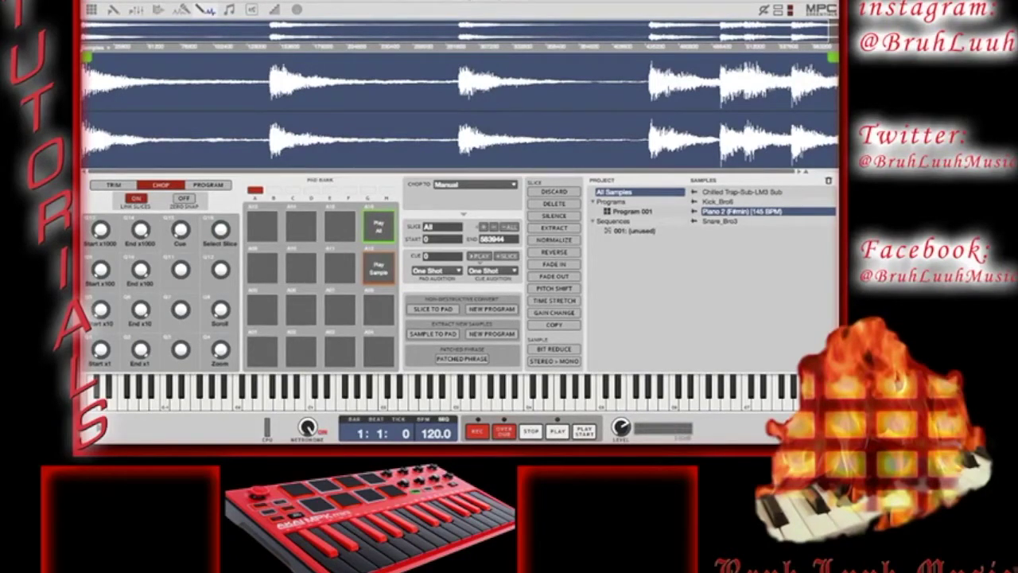
# - Move the start of slice 1 back to the very beginning of the sample, at position 0
pyautogui.moveTo(806, 171); pyautogui.dragTo(820, 171)
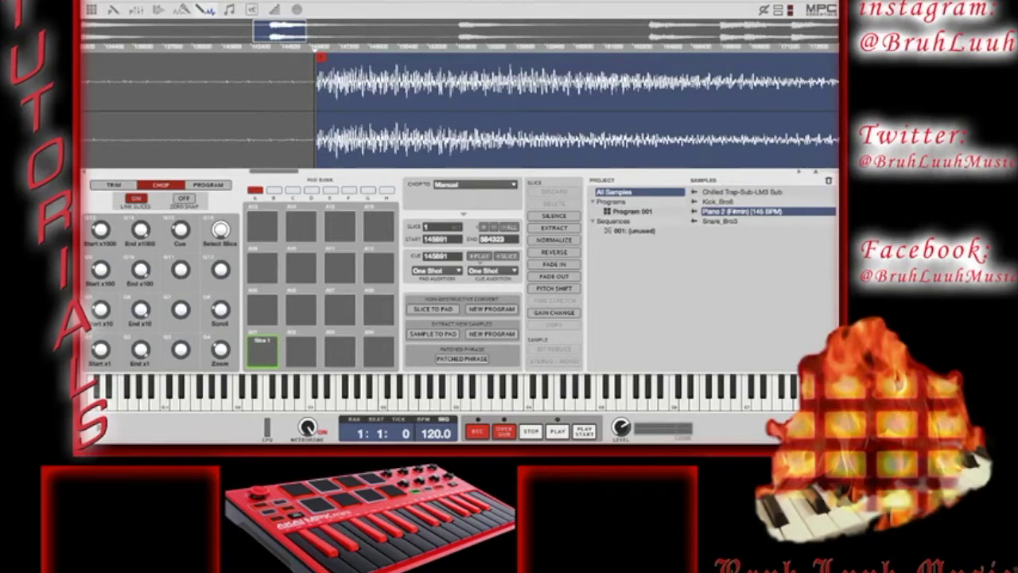
pyautogui.hscroll(-3, 579, 105)
pyautogui.hscroll(-3, 459, 106)
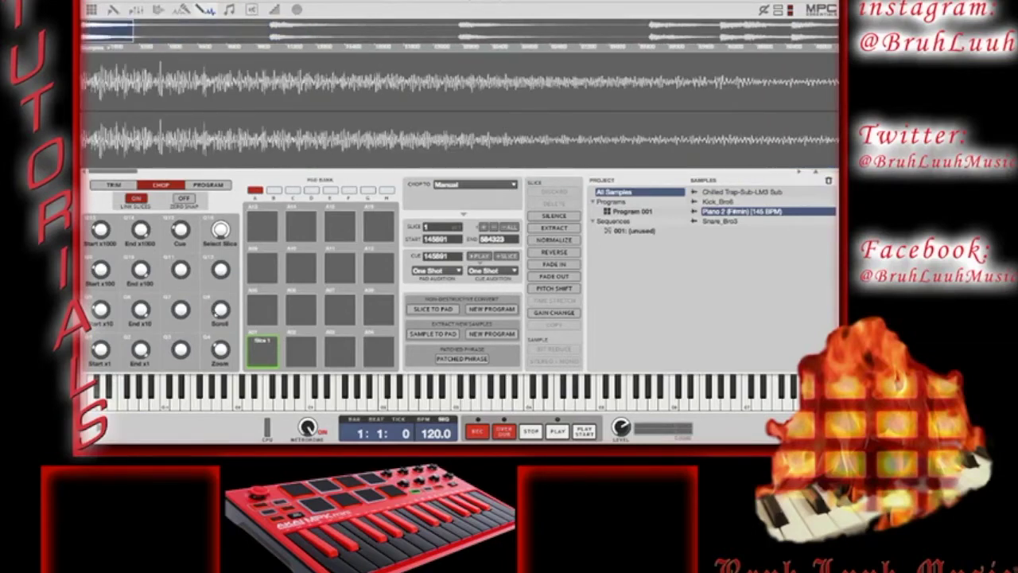
pyautogui.scroll(-5, 460, 106)
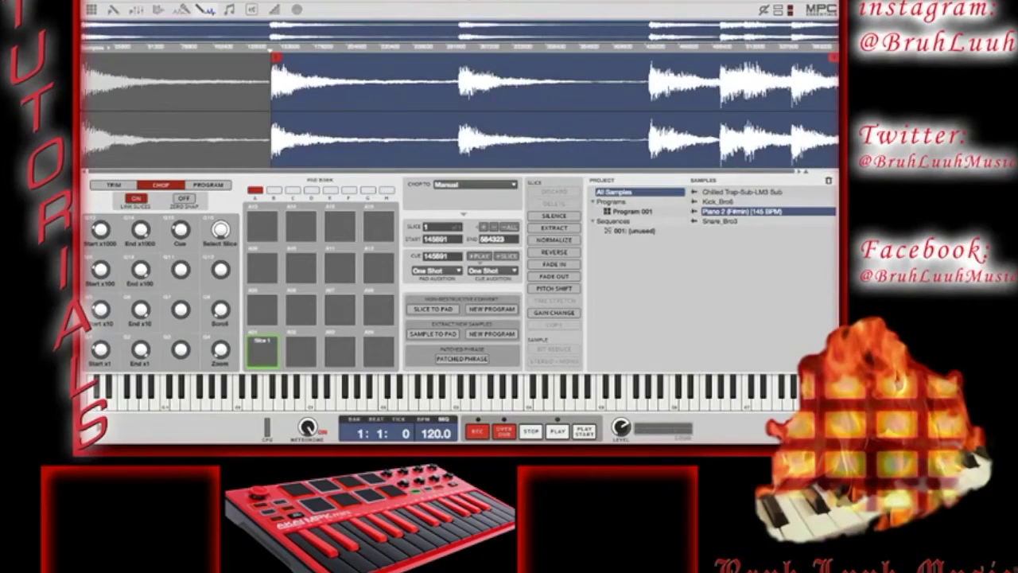
pyautogui.moveTo(270, 51); pyautogui.dragTo(82, 51)
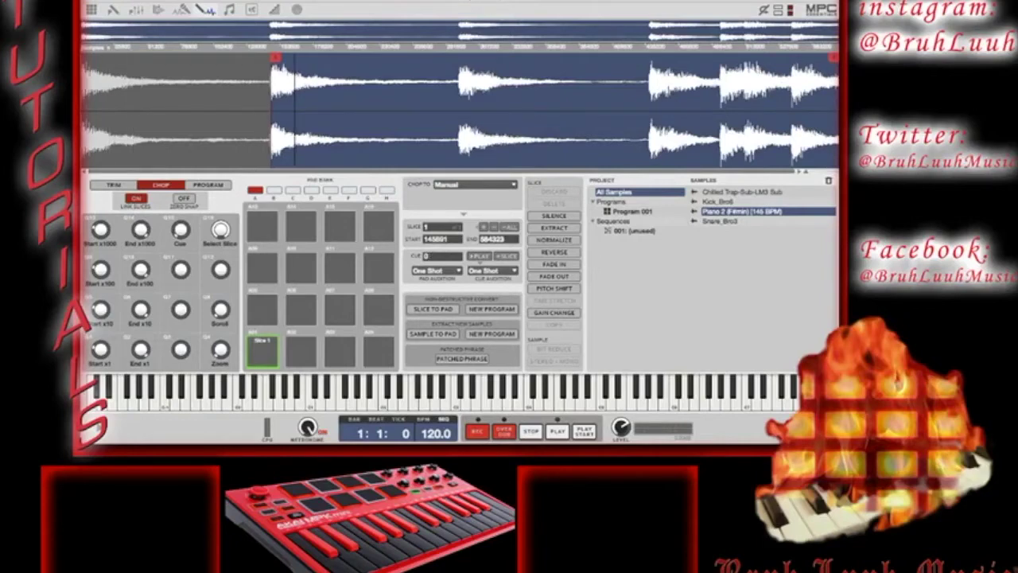
pyautogui.moveTo(275, 57); pyautogui.dragTo(82, 57)
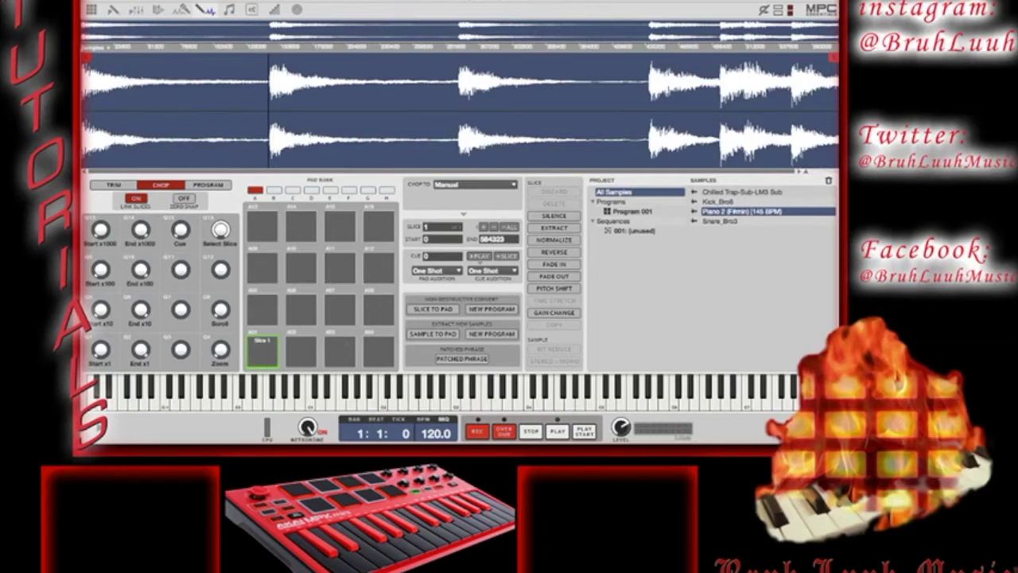
# - Add slice 2 at the second chord of the waveform and fine-tune its start to about 145956, right on the attack
pyautogui.keyDown('shift'); pyautogui.click(269, 111); pyautogui.keyUp('shift')
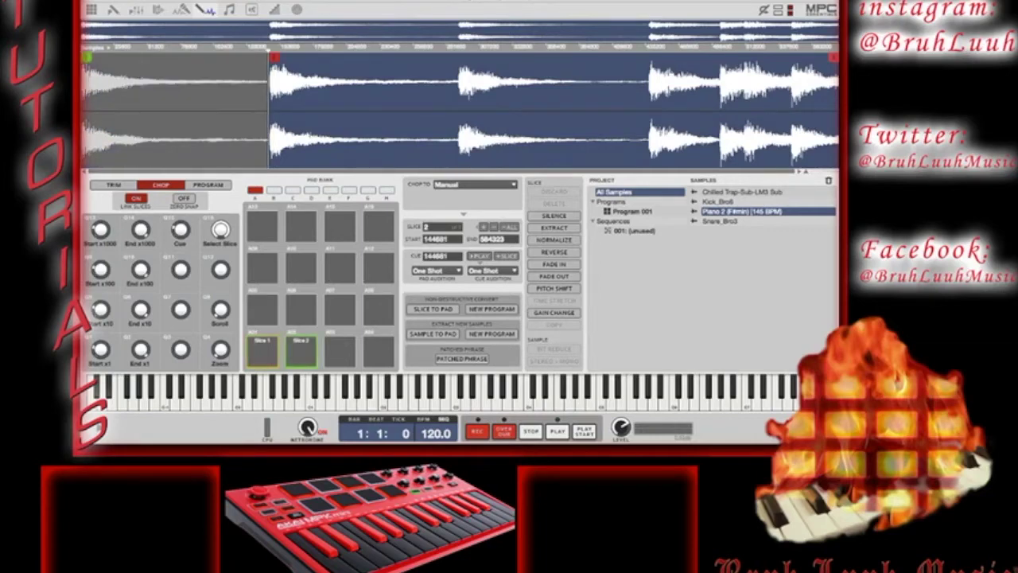
pyautogui.scroll(5, 460, 112)
pyautogui.scroll(3, 461, 111)
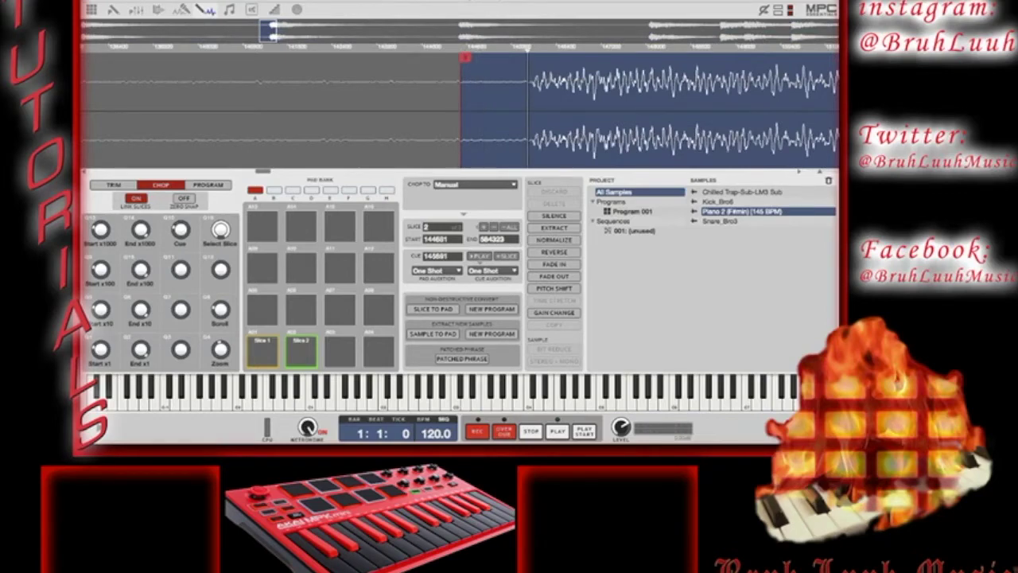
pyautogui.moveTo(465, 57); pyautogui.dragTo(532, 57)
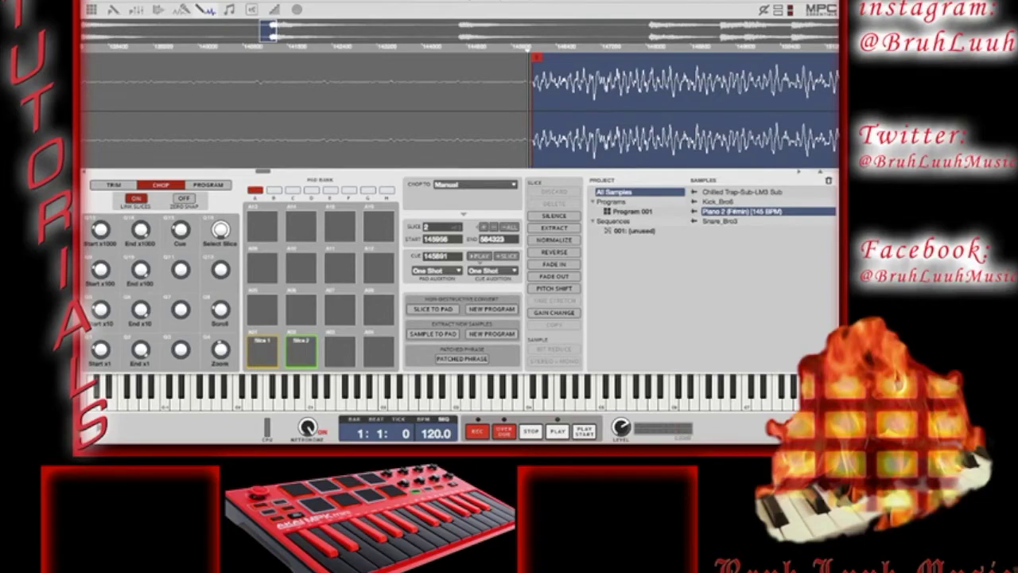
# - Add slice 3 at the third chord, starting at about 290933, and slice 4 at the fourth chord, starting at about 437310
pyautogui.scroll(-1, 461, 103)
pyautogui.scroll(-1, 462, 103)
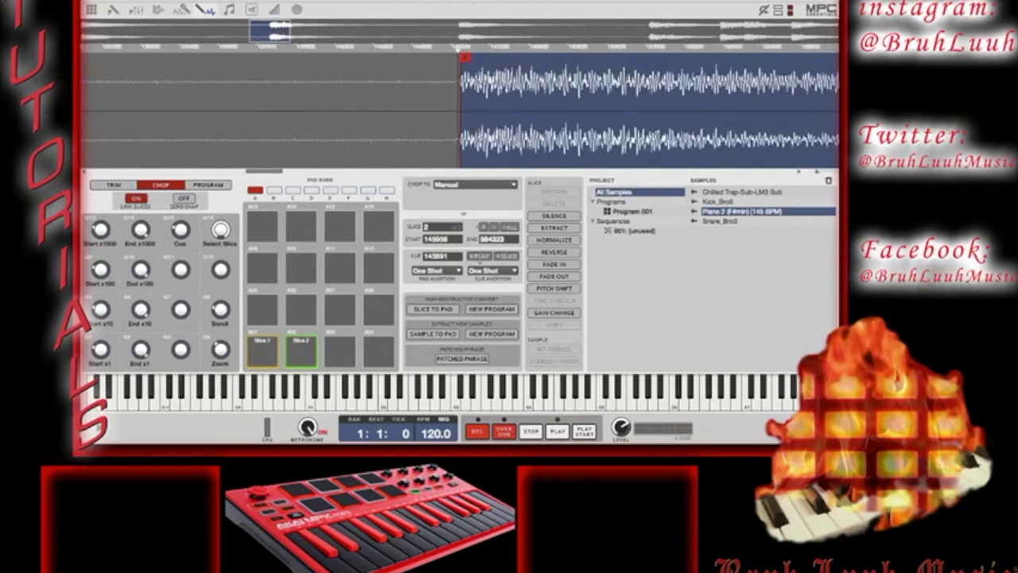
pyautogui.scroll(-1, 461, 104)
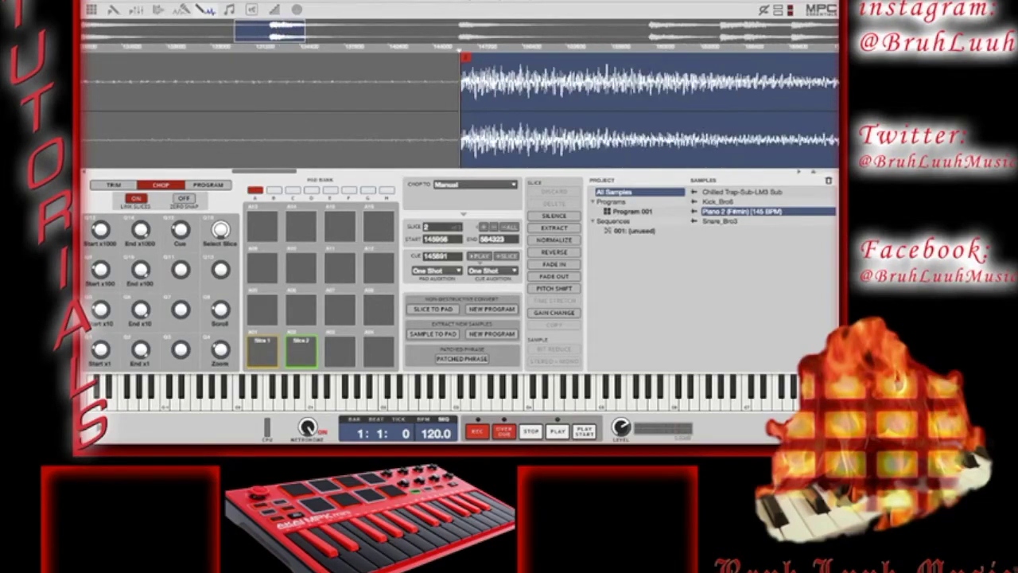
pyautogui.scroll(-2, 462, 103)
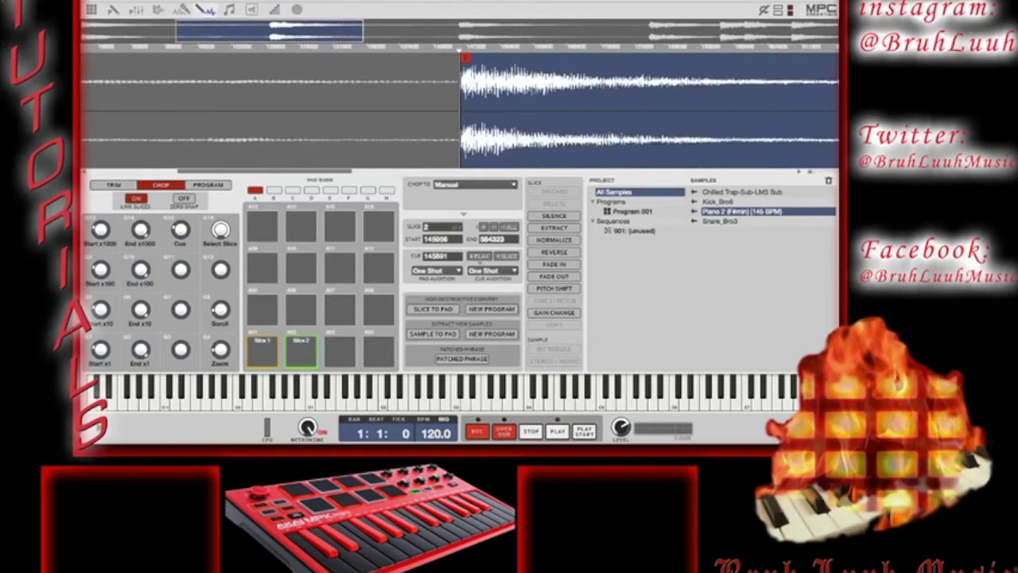
pyautogui.scroll(-1, 462, 103)
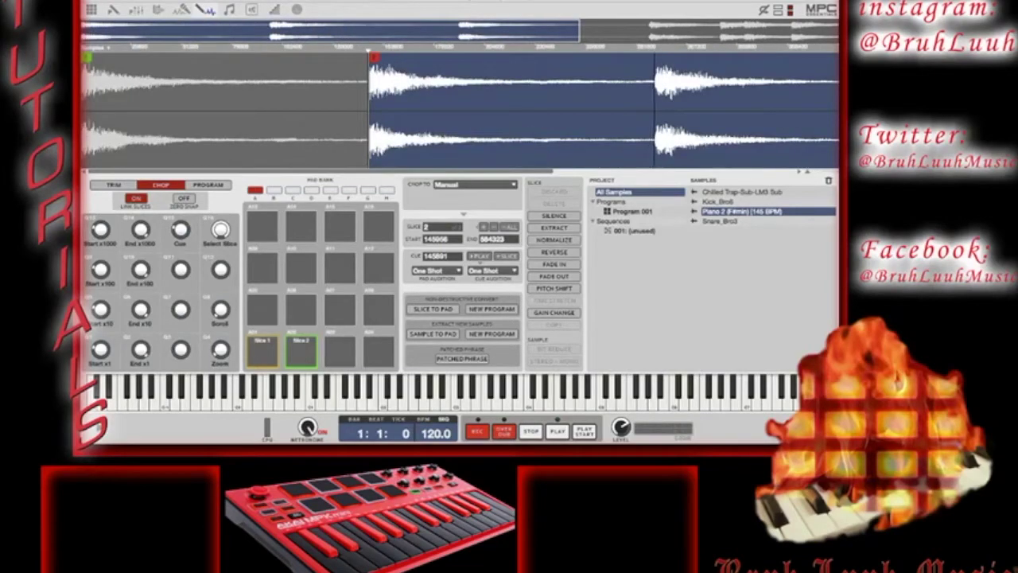
pyautogui.click(657, 103)
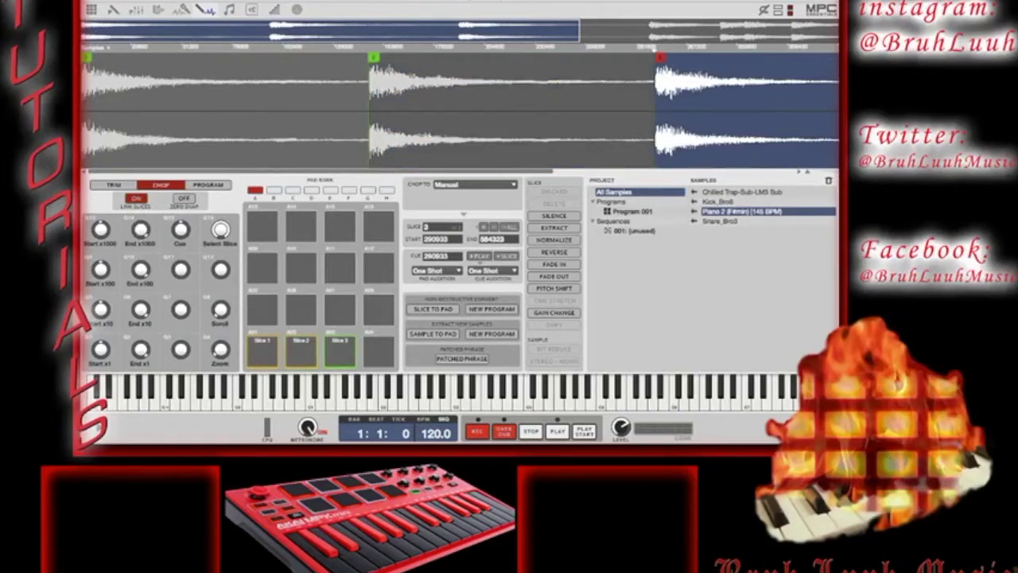
pyautogui.scroll(-1, 461, 103)
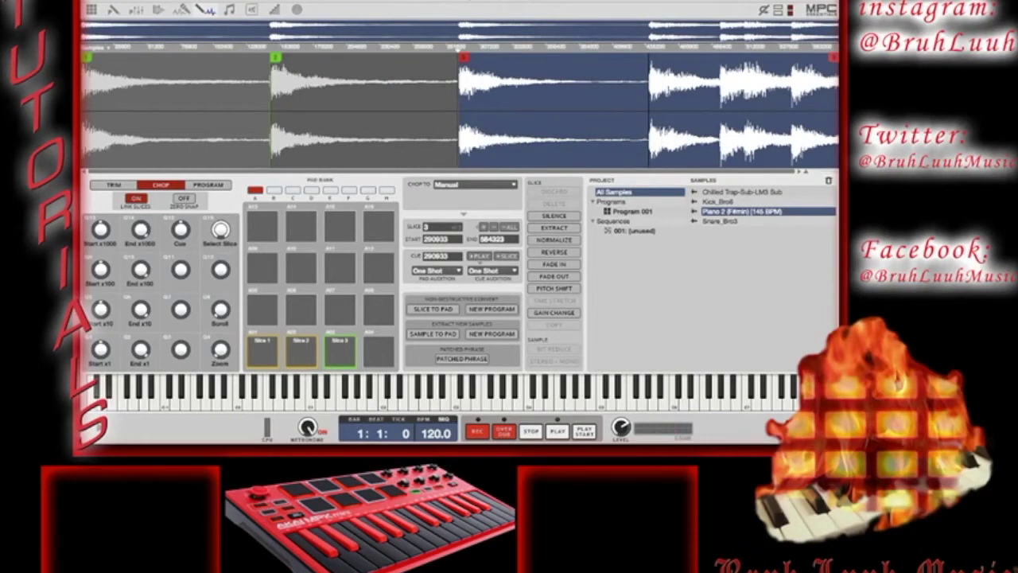
pyautogui.click(649, 103)
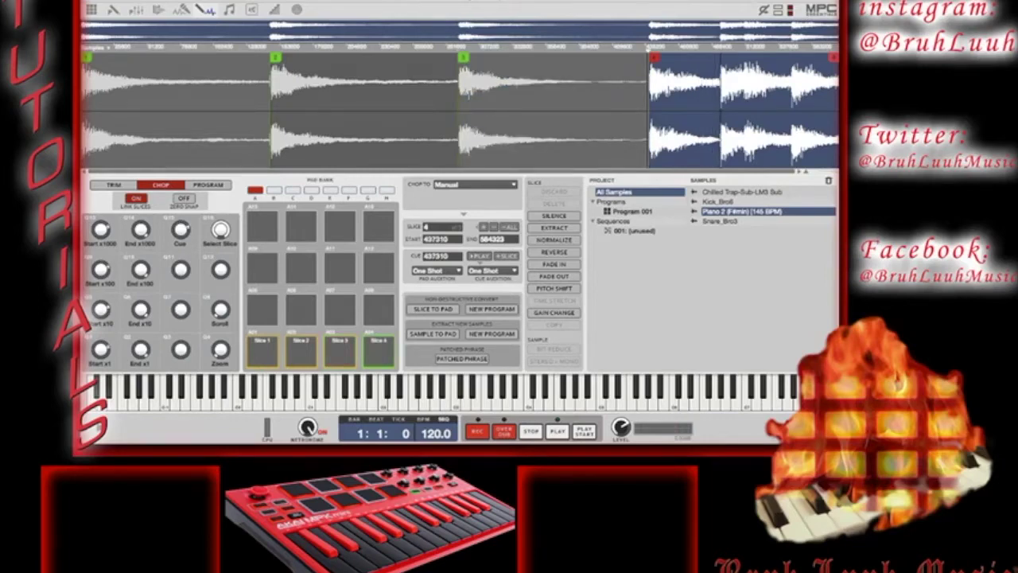
# - Add slices 5, 6 and 7 at the last three attacks, starting at about 492382, 510584 and 546987, and audition slice 5
pyautogui.click(721, 104)
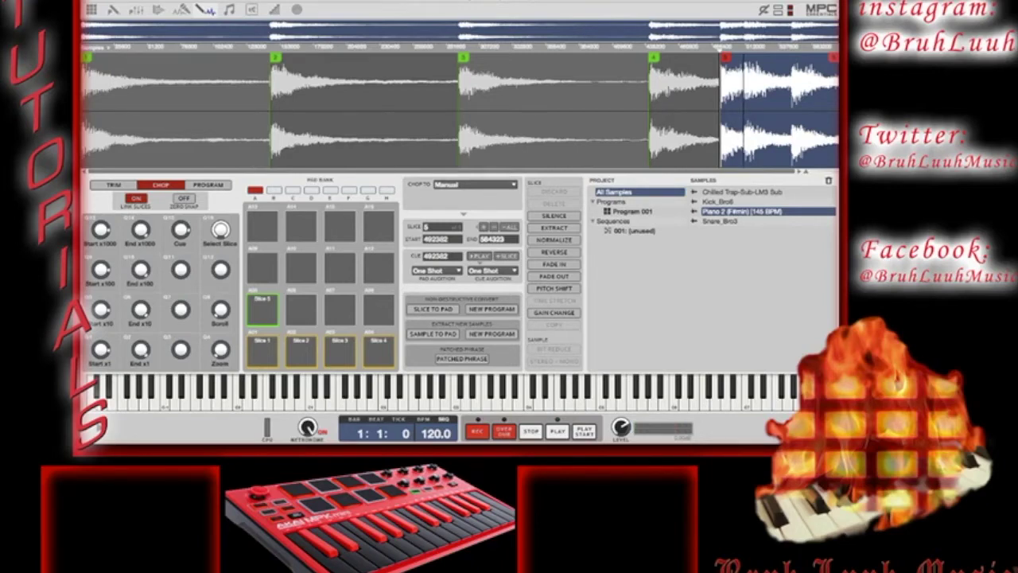
pyautogui.click(744, 111)
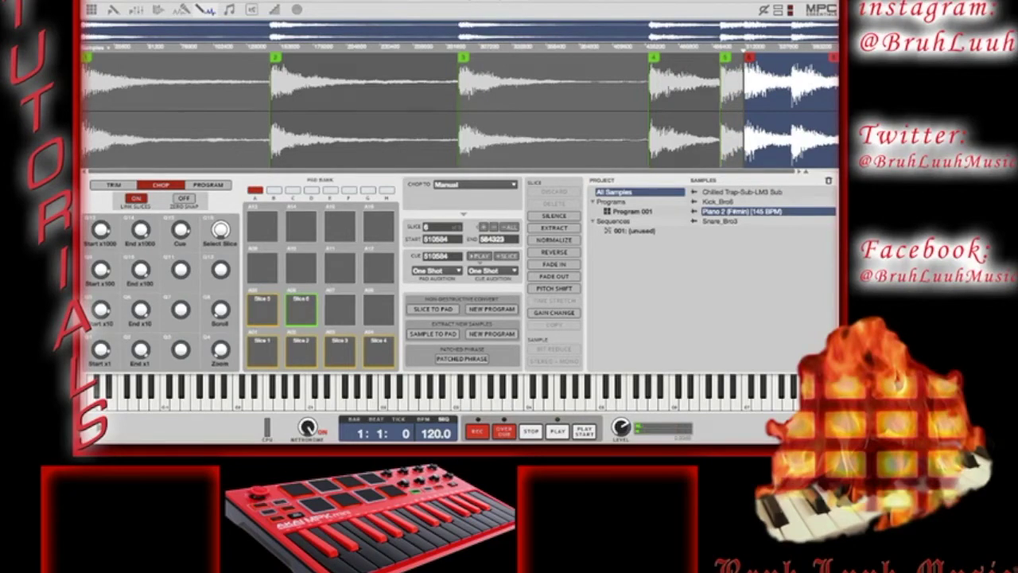
pyautogui.click(262, 310)
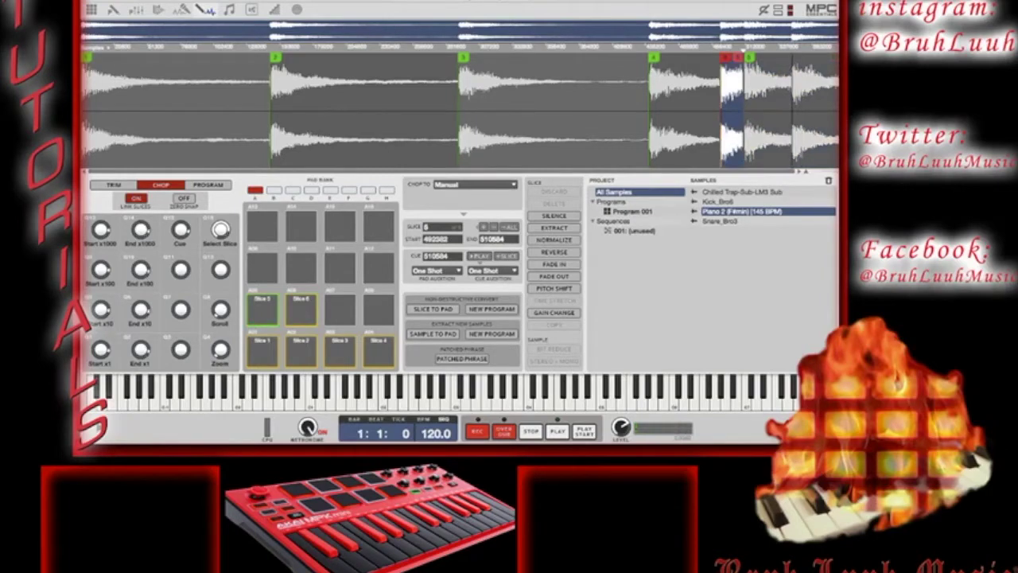
pyautogui.click(795, 104)
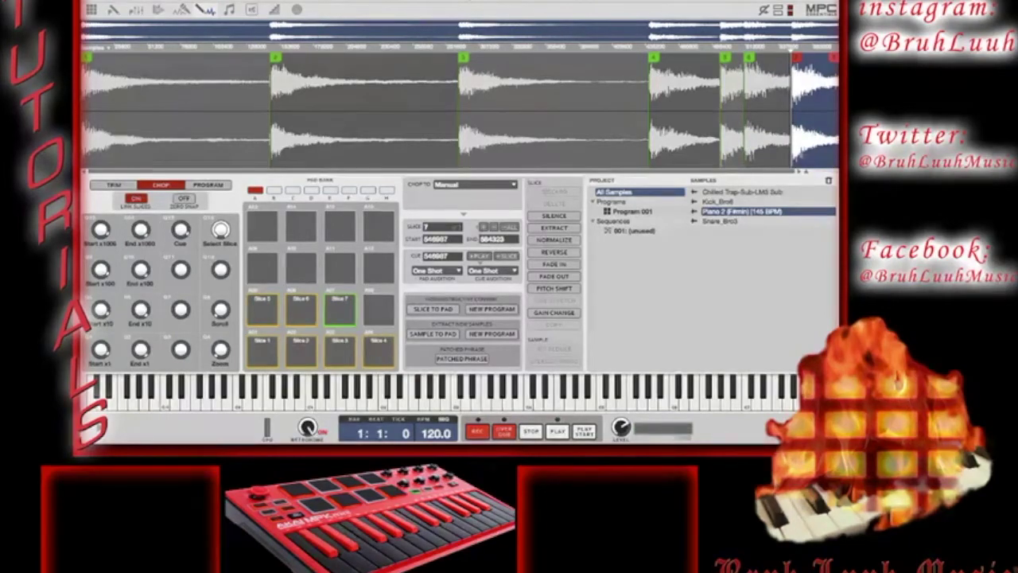
# - Convert the slices to a new program with new cropped samples, creating events over 2 bars
pyautogui.scroll(2, 462, 112)
pyautogui.scroll(5, 462, 112)
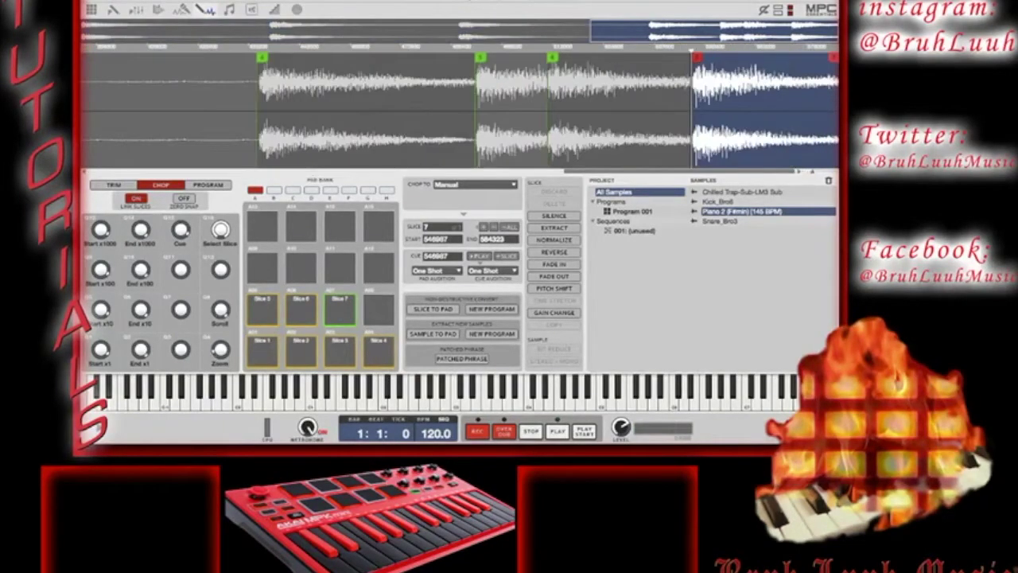
pyautogui.scroll(-3, 462, 111)
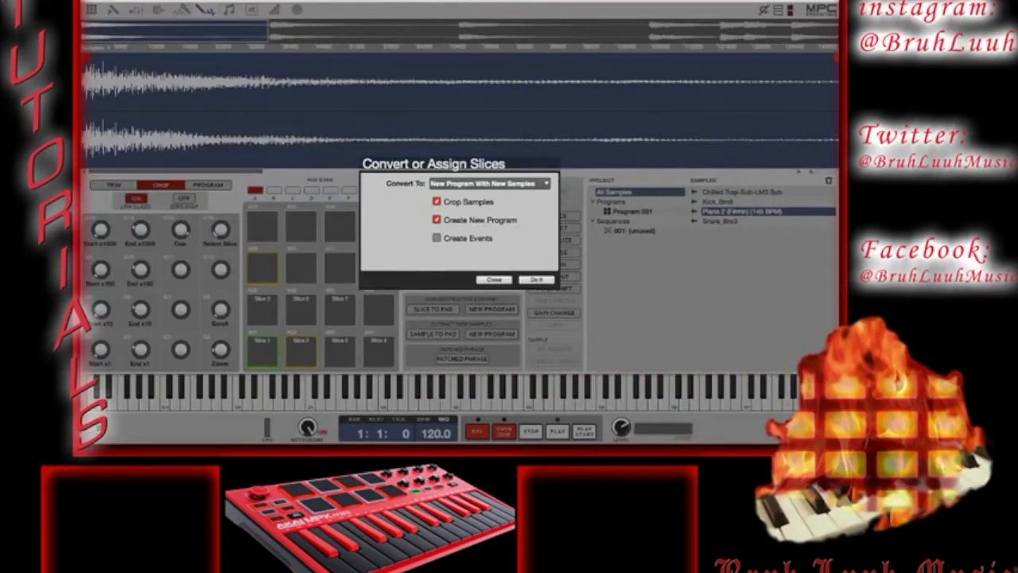
pyautogui.click(436, 237)
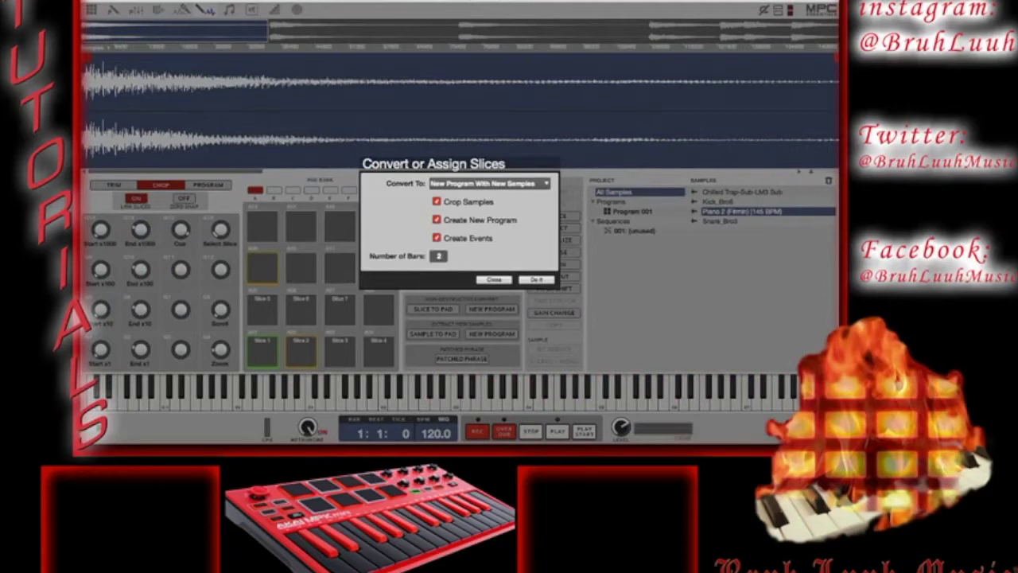
pyautogui.write('2')
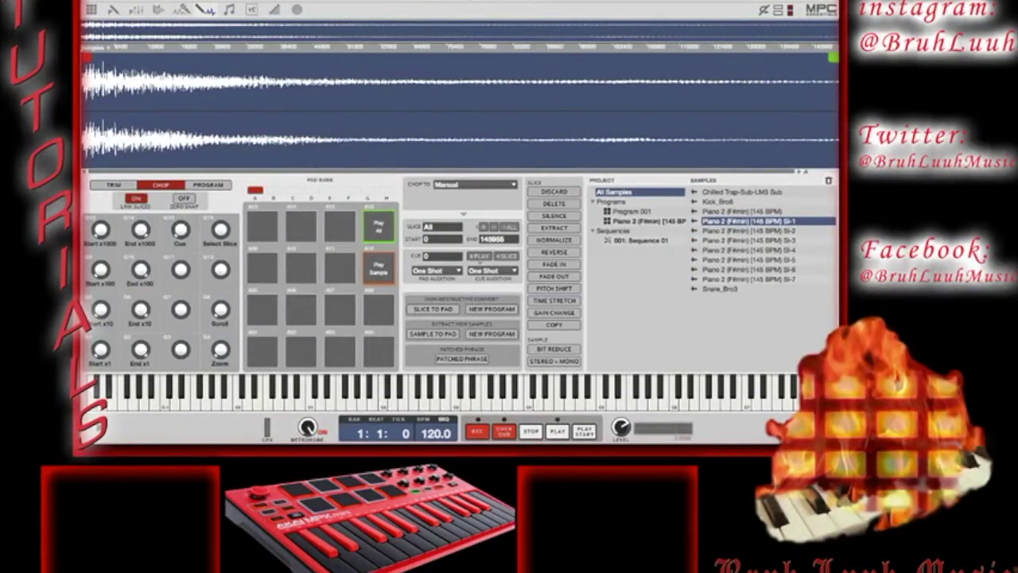
# - Review the samples of both programs in the project list and open the main sequence view with Program 001 selected
pyautogui.click(632, 211)
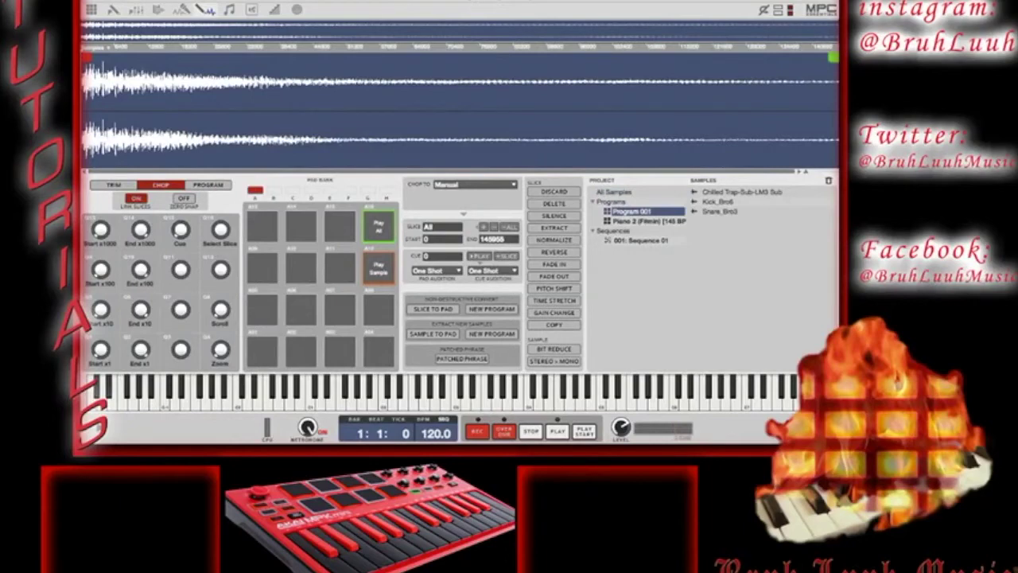
pyautogui.click(644, 220)
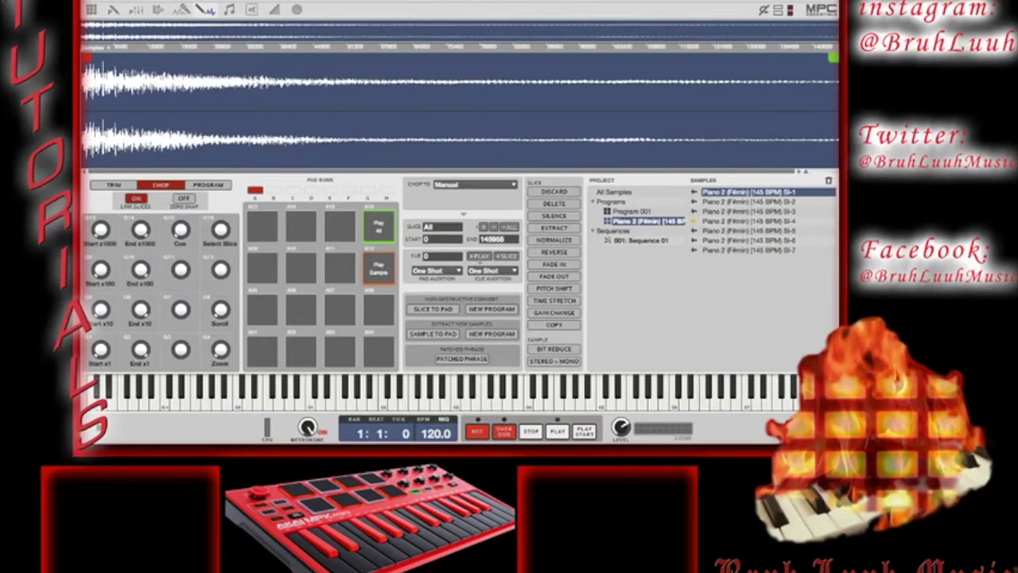
pyautogui.click(614, 191)
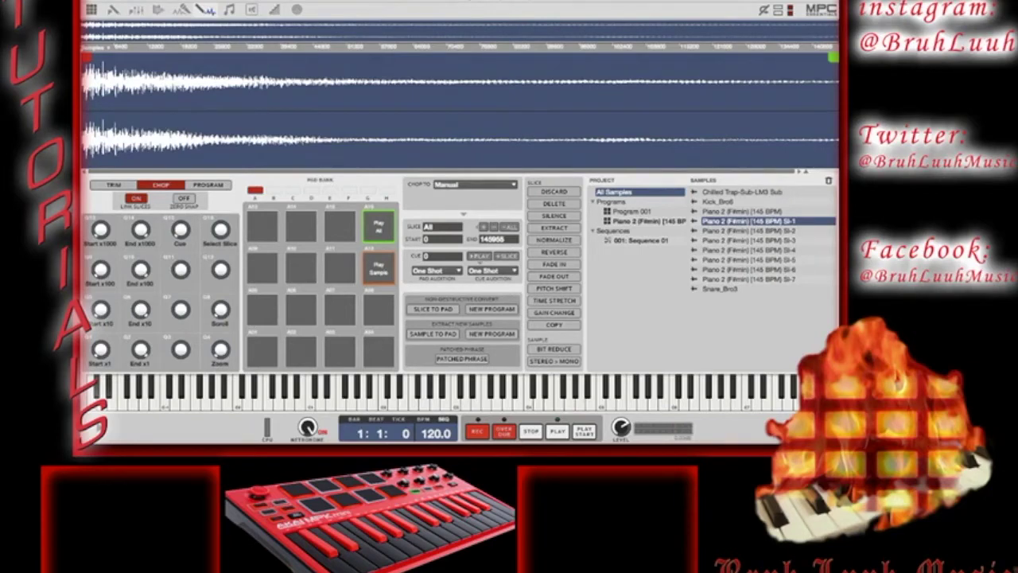
pyautogui.click(92, 10)
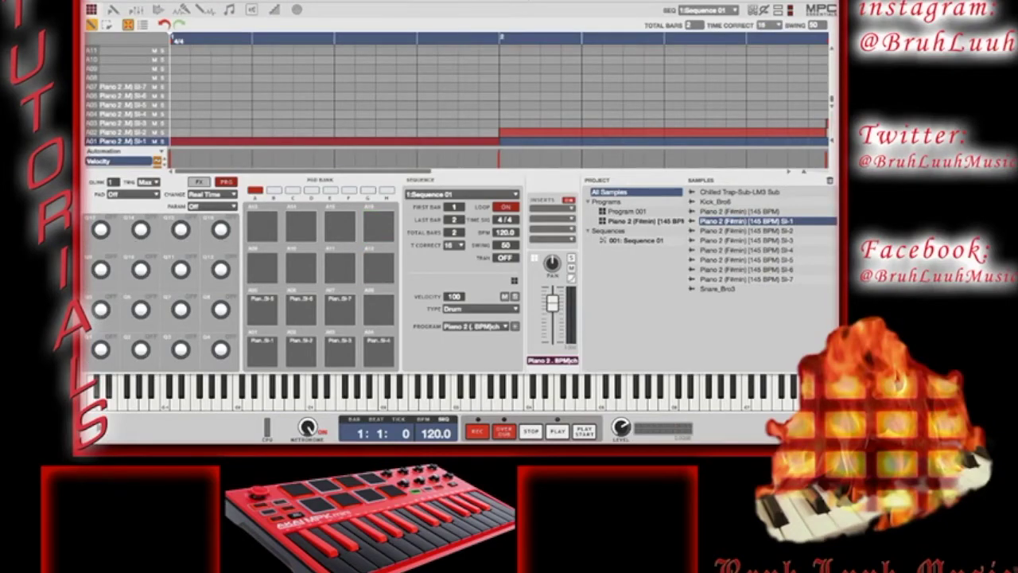
pyautogui.click(627, 210)
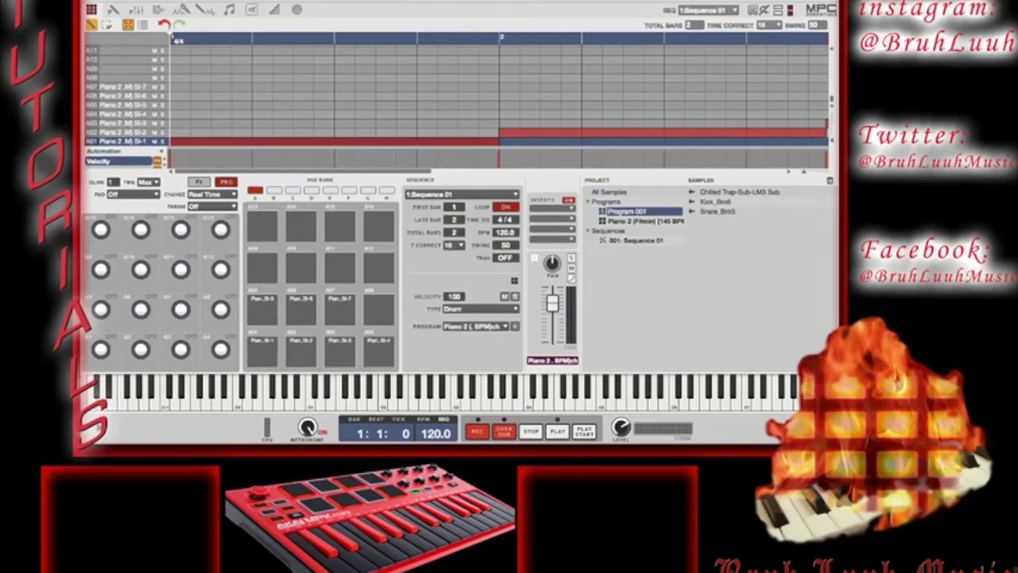
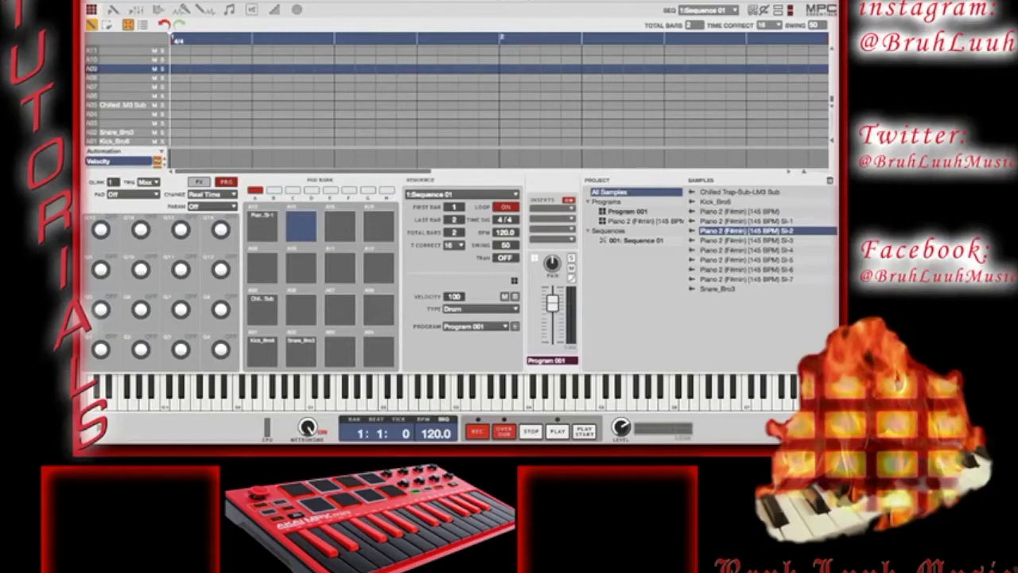
# - Assign Piano 2 slices 2, 3 and 4 to pads A14 to A16 and slices 5, 6 and 7 to pads A09 to A11 in Program 001
pyautogui.moveTo(301, 225); pyautogui.dragTo(301, 226)
pyautogui.click(746, 239)
pyautogui.moveTo(747, 239); pyautogui.dragTo(340, 226)
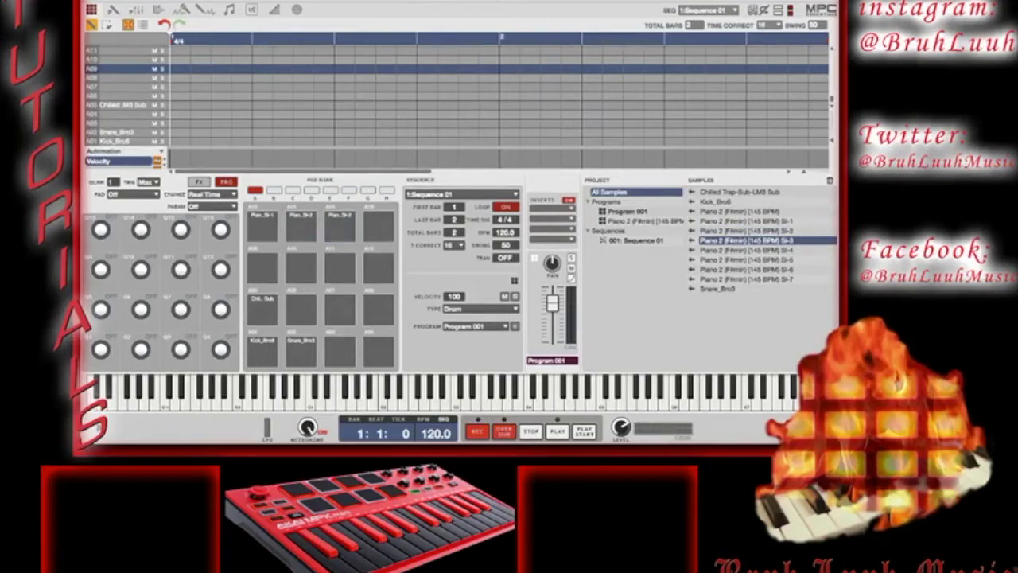
pyautogui.click(746, 249)
pyautogui.moveTo(746, 250); pyautogui.dragTo(379, 226)
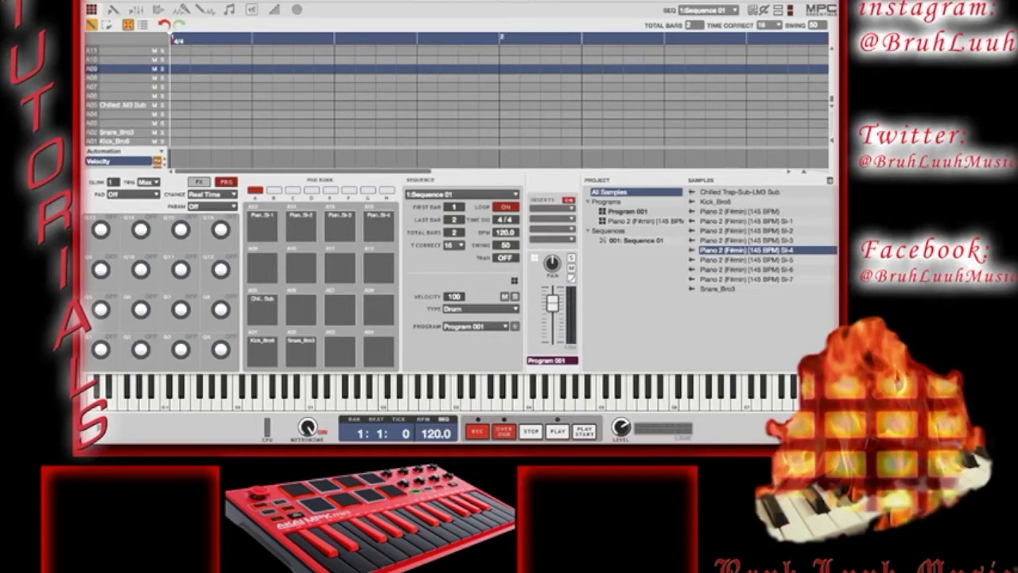
pyautogui.click(746, 259)
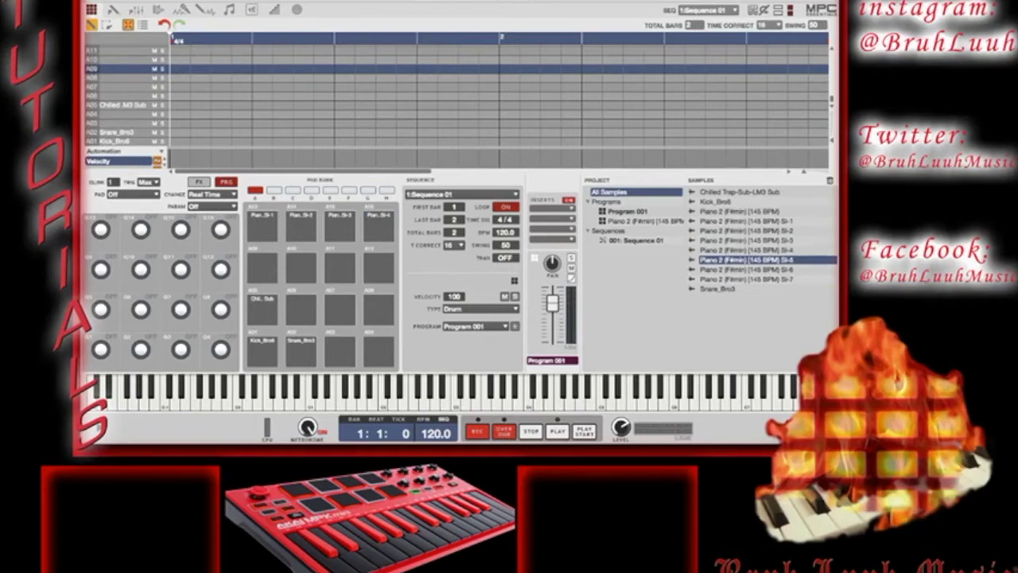
pyautogui.moveTo(746, 260); pyautogui.dragTo(263, 268)
pyautogui.moveTo(746, 269); pyautogui.dragTo(302, 269)
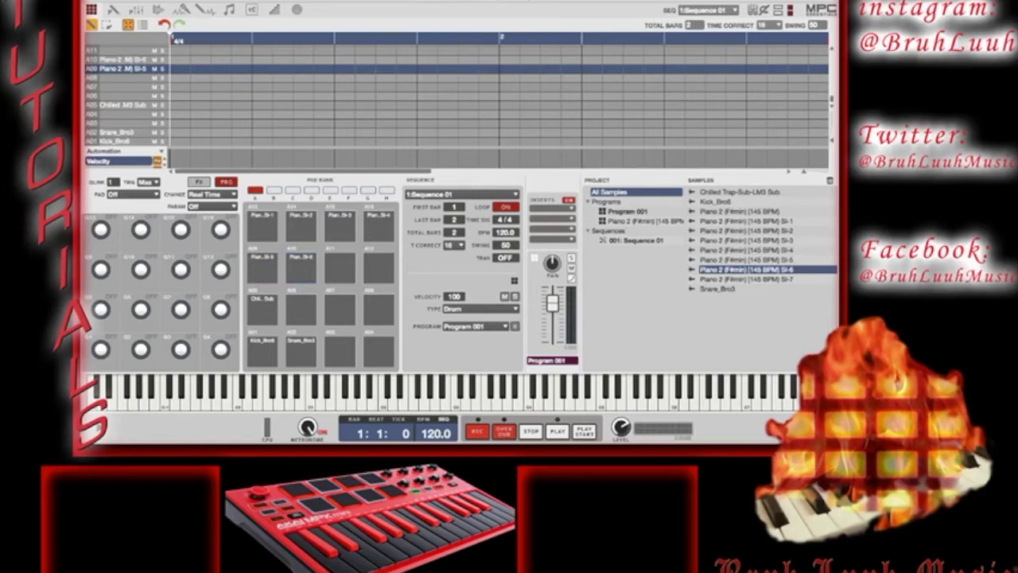
pyautogui.moveTo(746, 279); pyautogui.dragTo(340, 268)
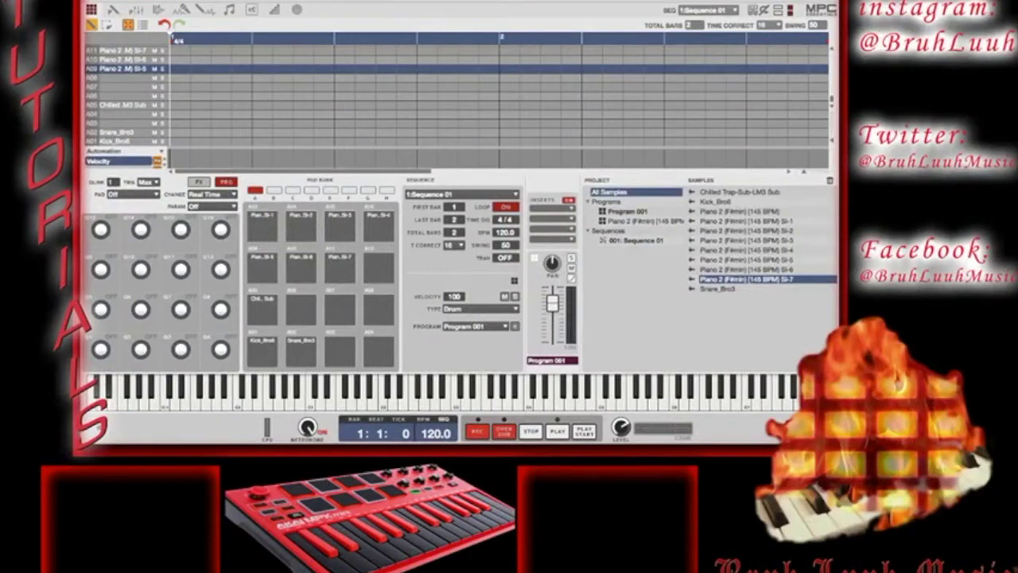
# - Show the file browser and undo the recorded pad notes in Sequence 01
pyautogui.press('super+b')
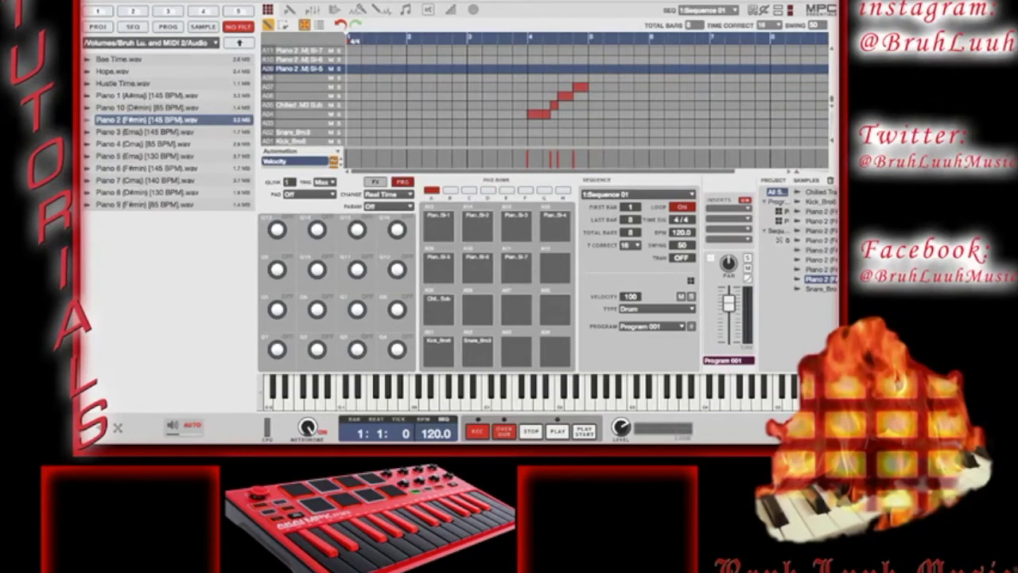
pyautogui.hotkey('ctrl', 'z')
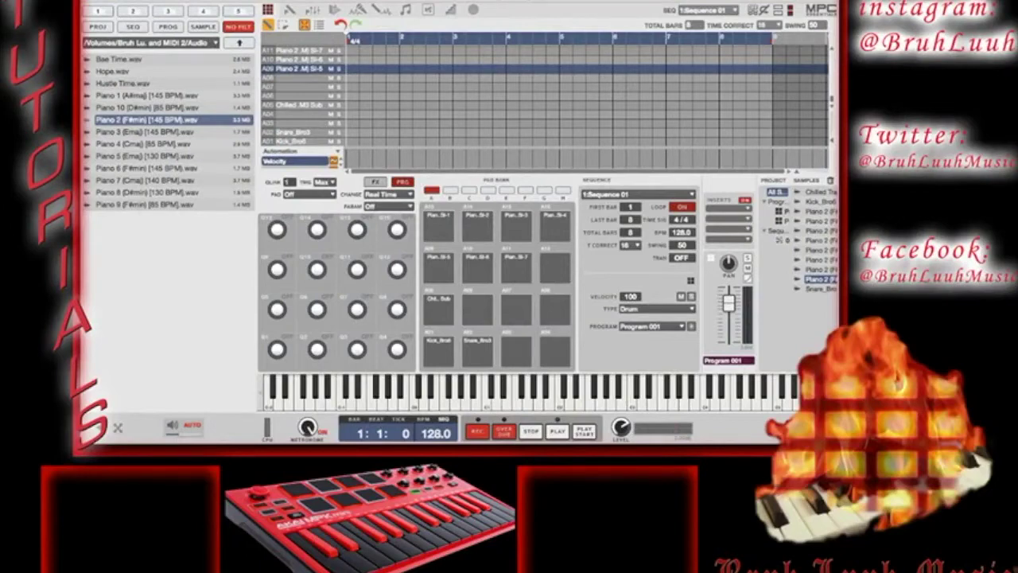
pyautogui.press('space')
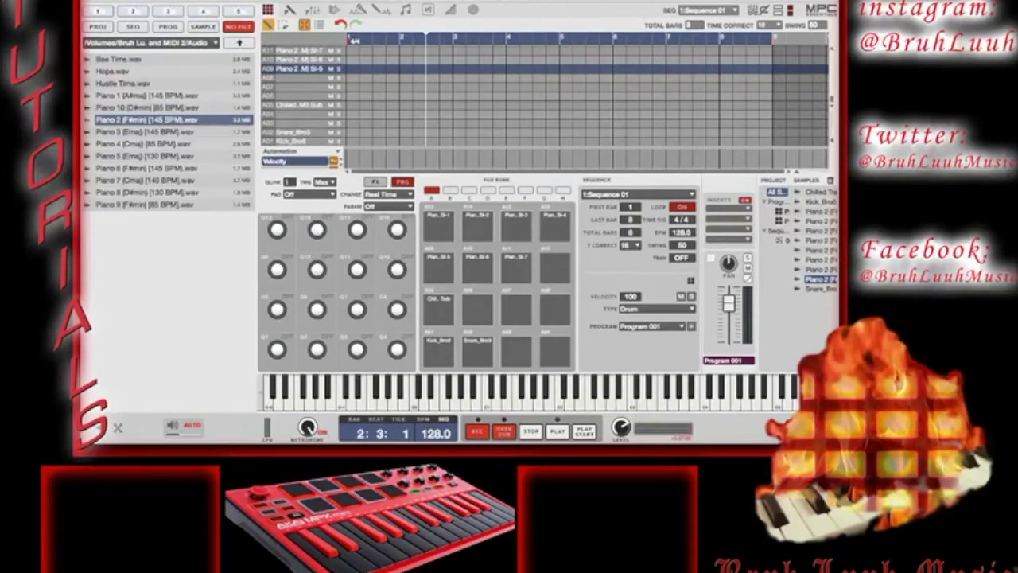
# - Open the program editor and put the pads of piano slices 5, 6 and 7 in mute group 1
pyautogui.hotkey('ctrl', 'e')
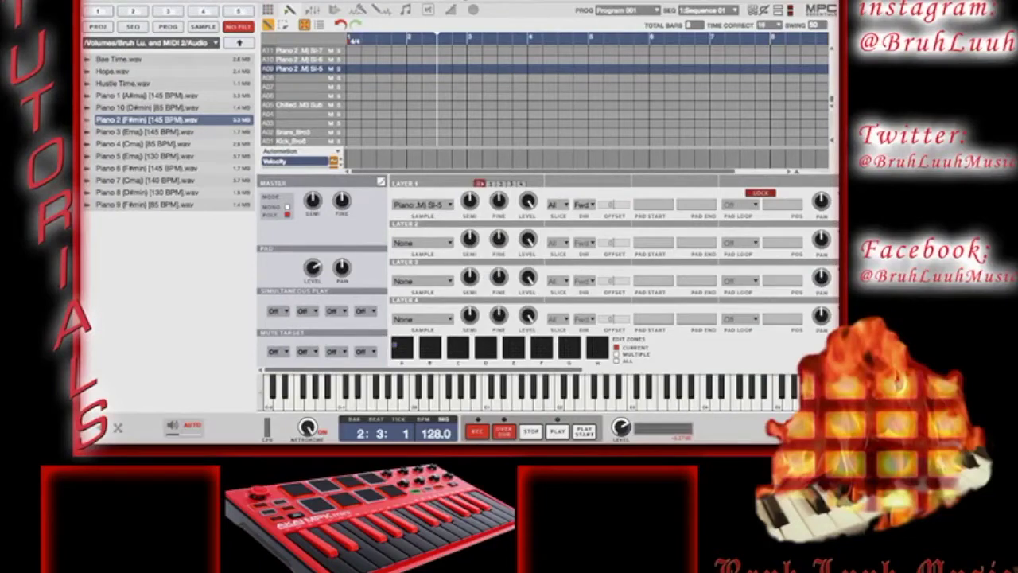
pyautogui.hscroll(3, 548, 272)
pyautogui.hscroll(10, 547, 273)
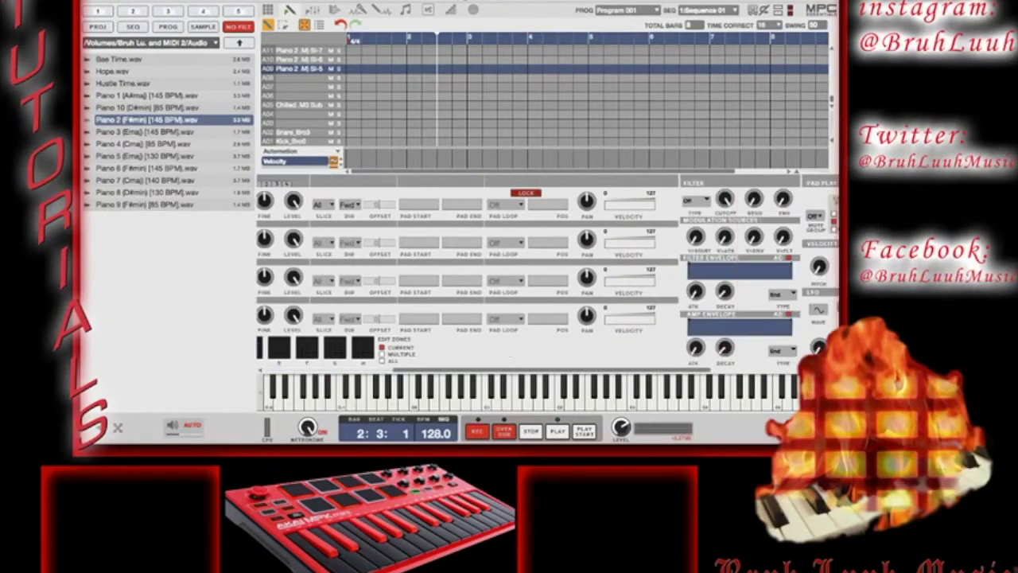
pyautogui.hscroll(5, 547, 272)
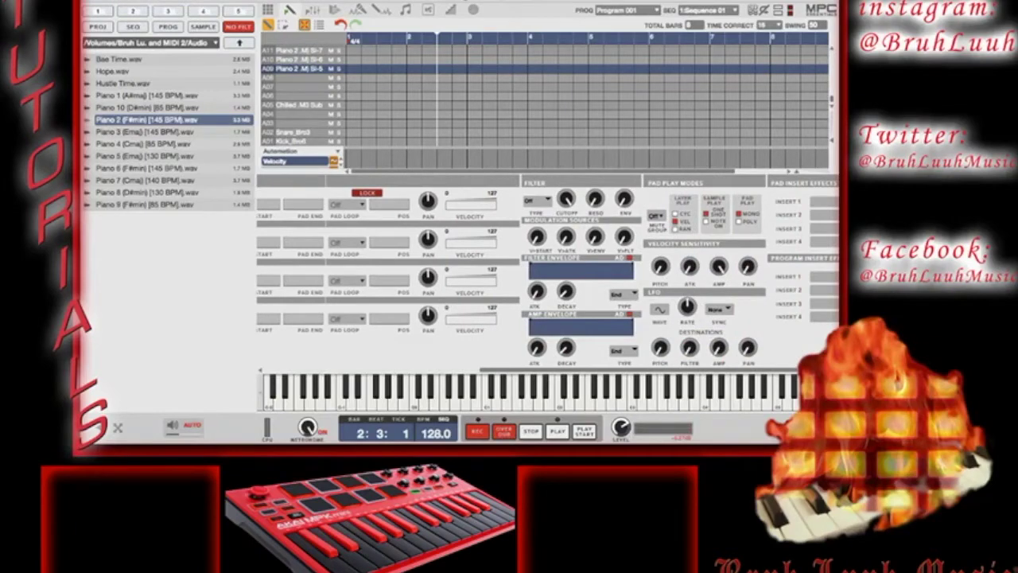
pyautogui.scroll(5, 545, 100)
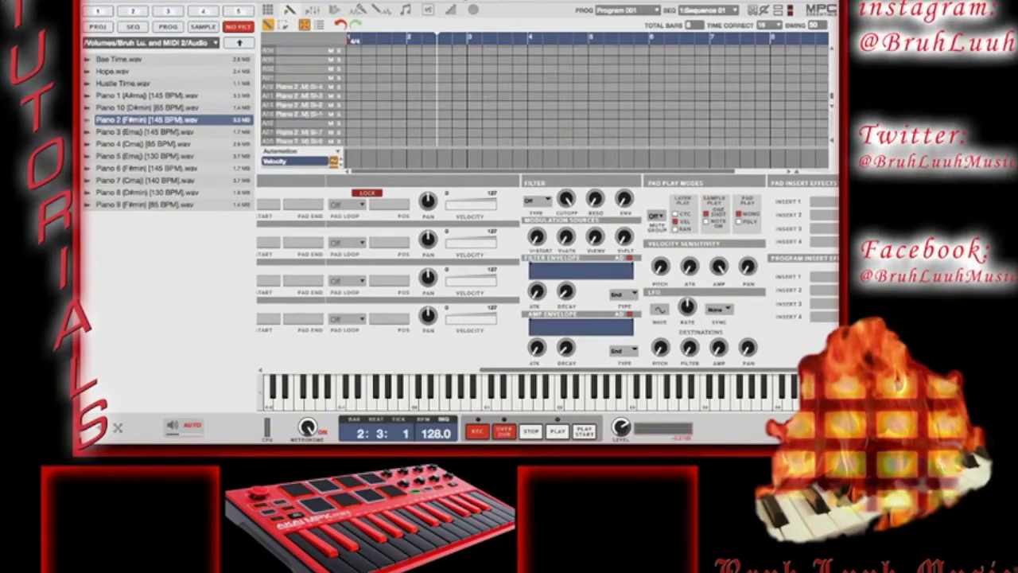
pyautogui.scroll(-2, 545, 99)
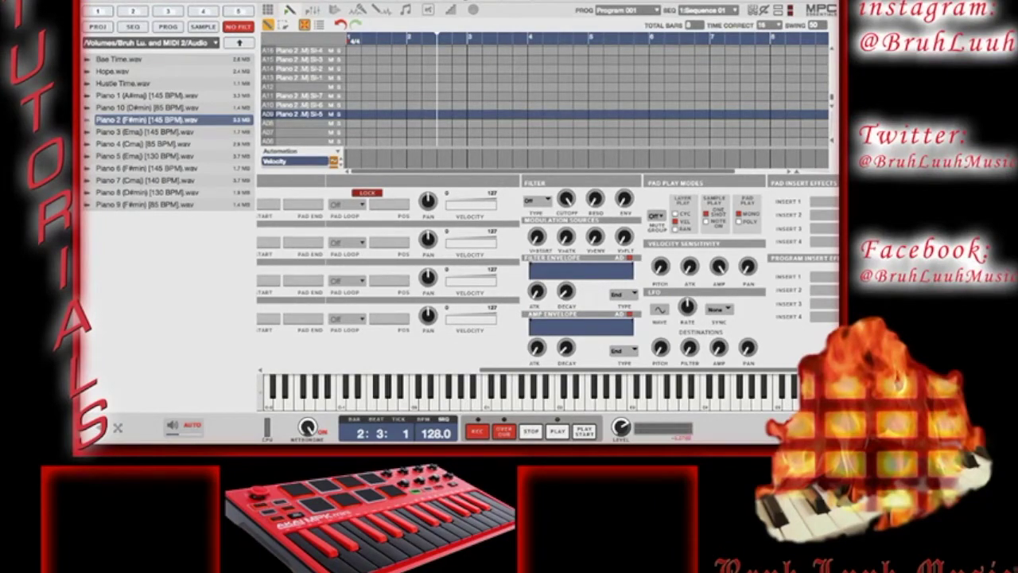
pyautogui.scroll(-1, 656, 216)
pyautogui.click(298, 104)
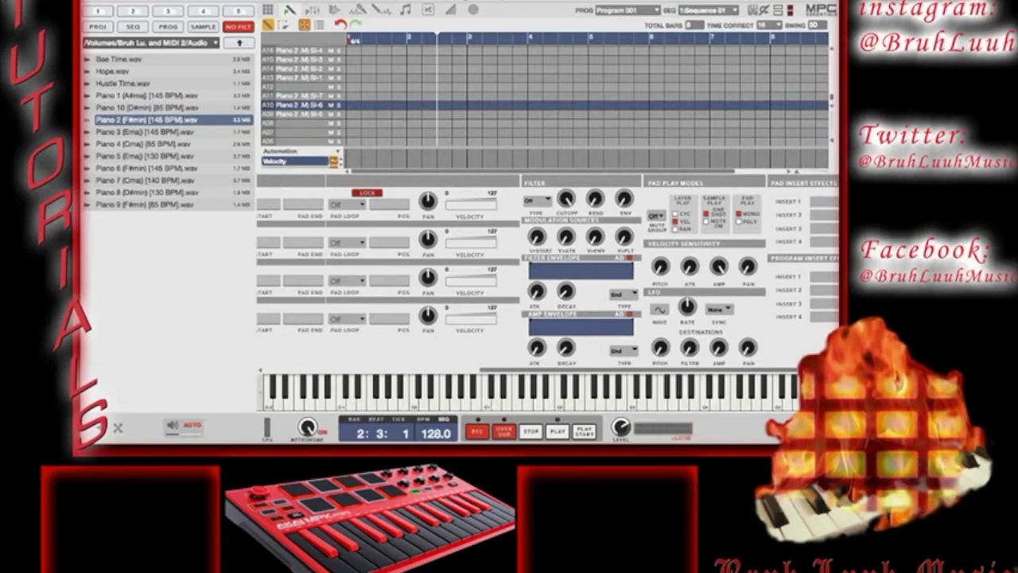
pyautogui.scroll(1, 655, 216)
pyautogui.click(296, 96)
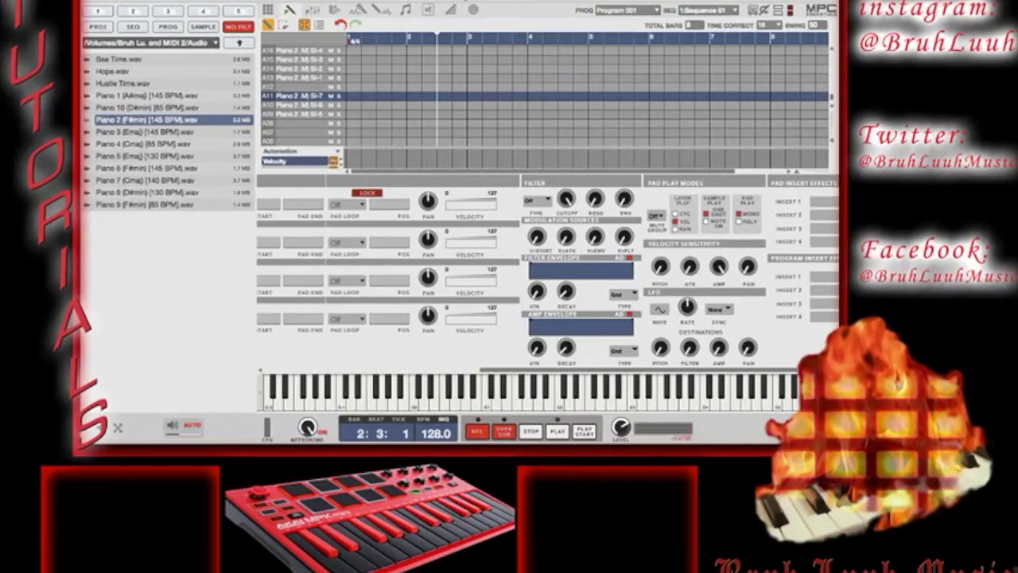
pyautogui.click(656, 216)
# - Put the pads of piano slices 1, 2, 3 and 4 in mute group 1
pyautogui.click(295, 77)
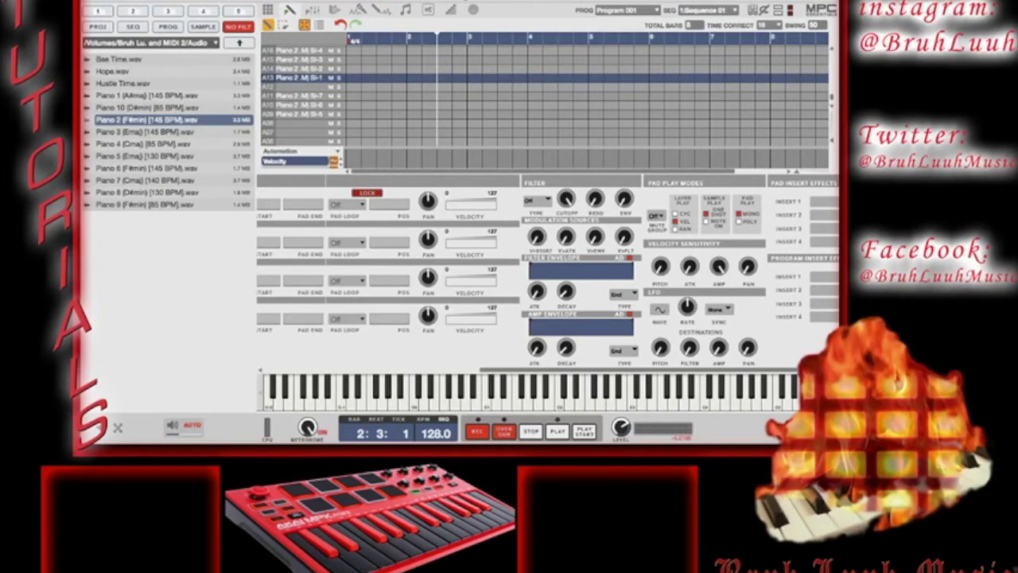
pyautogui.scroll(-1, 655, 216)
pyautogui.click(299, 69)
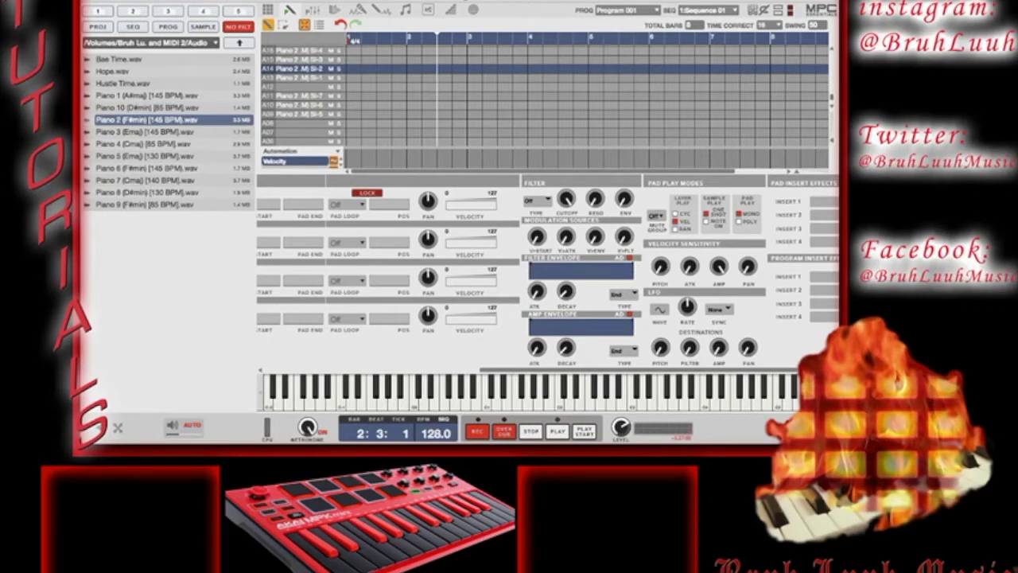
pyautogui.scroll(-1, 654, 215)
pyautogui.click(295, 59)
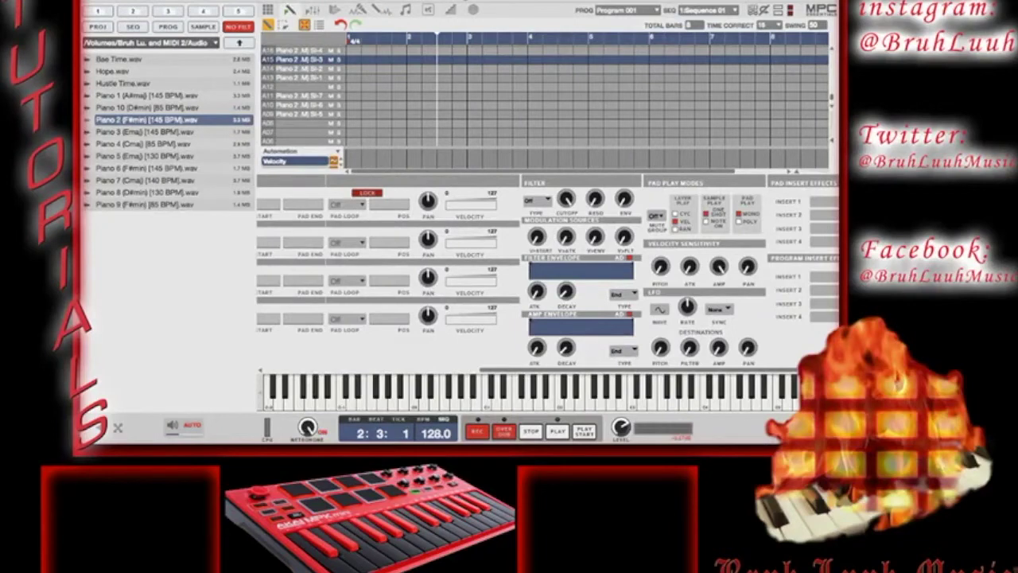
pyautogui.scroll(5, 654, 216)
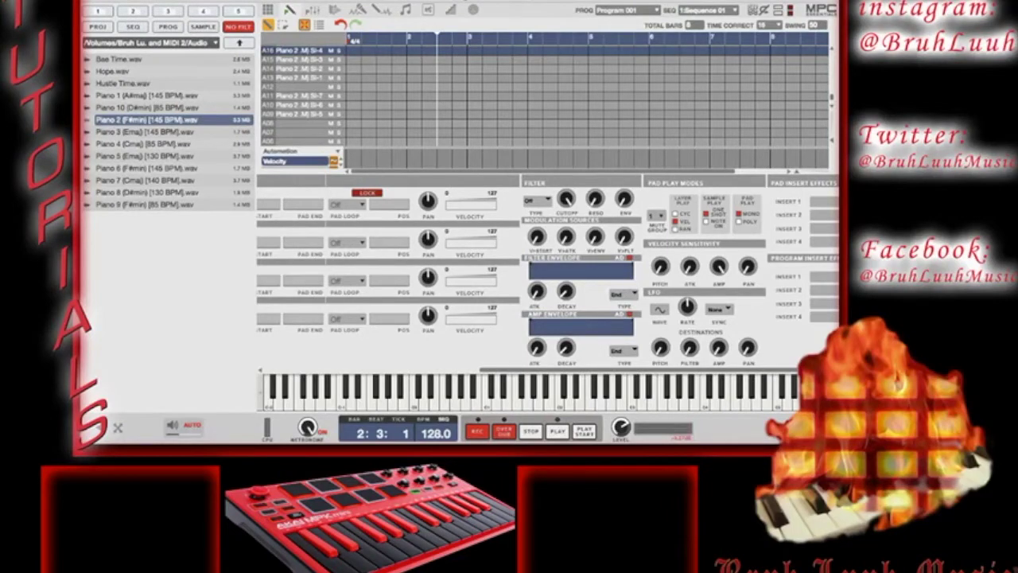
# - Return to the main view and play Sequence 01 from the start of bar 1
pyautogui.hscroll(-10, 547, 271)
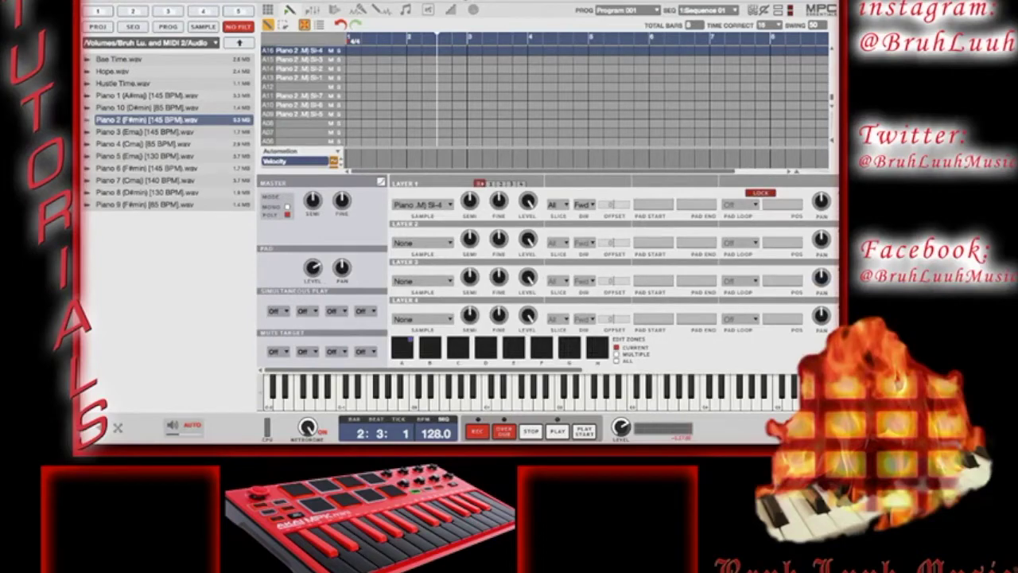
pyautogui.scroll(1, 303, 96)
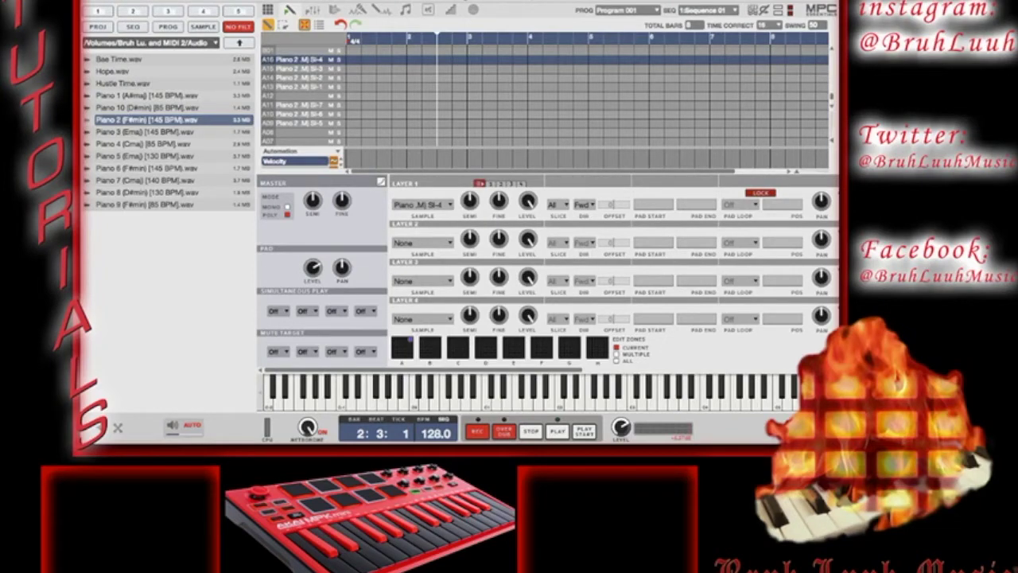
pyautogui.click(268, 9)
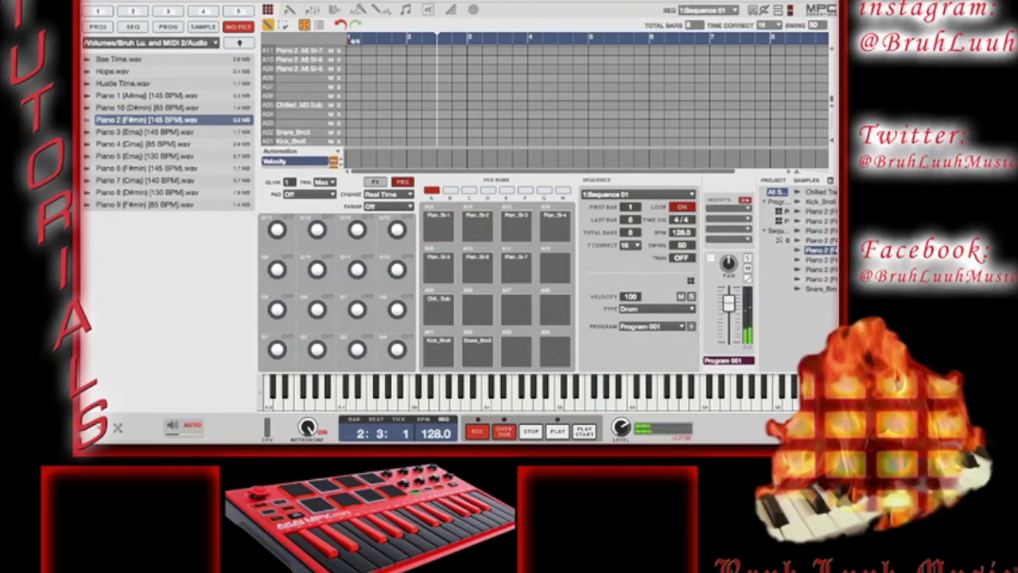
pyautogui.click(350, 37)
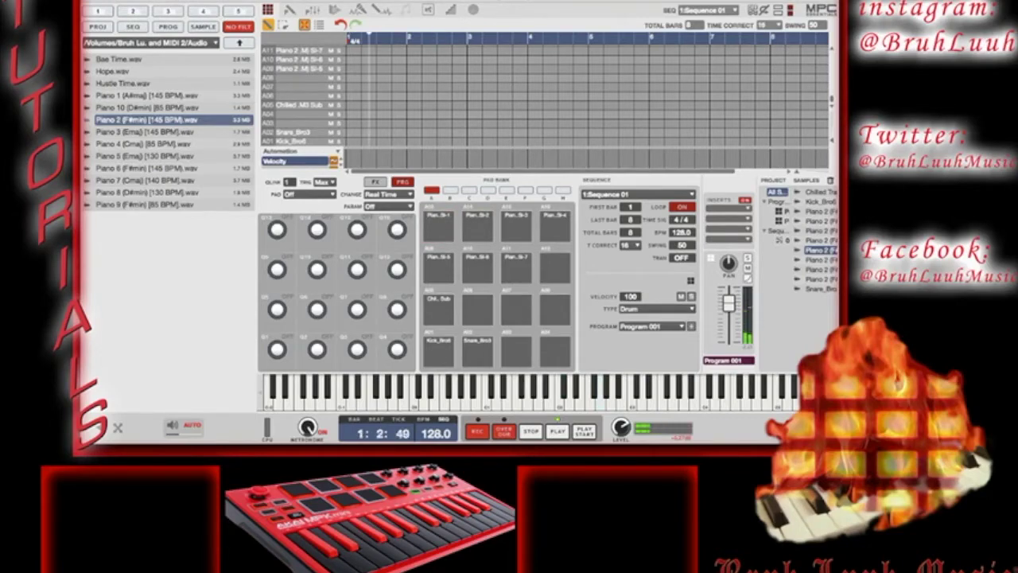
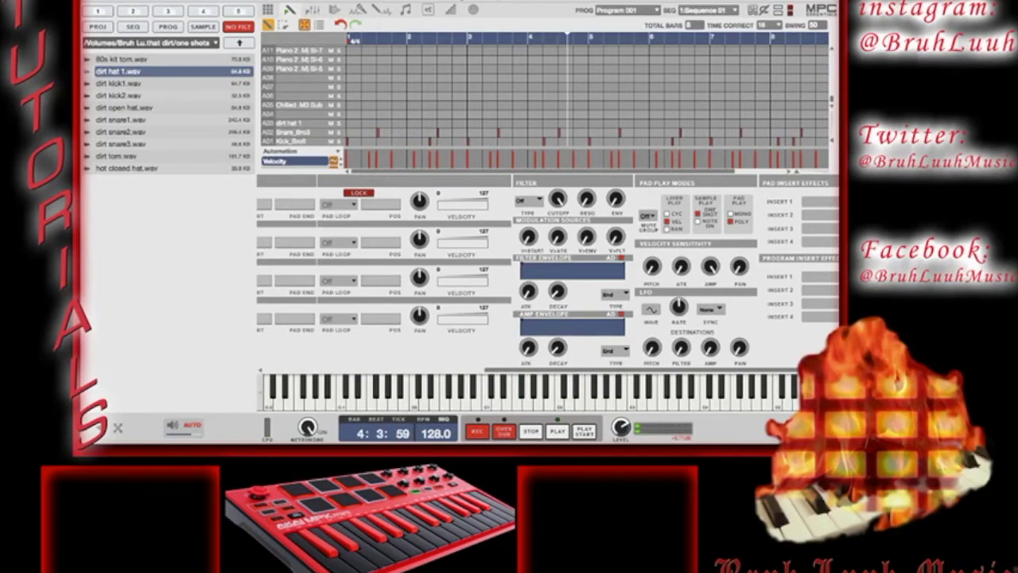
# - Try Mono pad play for the dirt hat 1 pad and set it back to Poly
pyautogui.click(730, 213)
pyautogui.click(730, 221)
pyautogui.hscroll(-5, 548, 270)
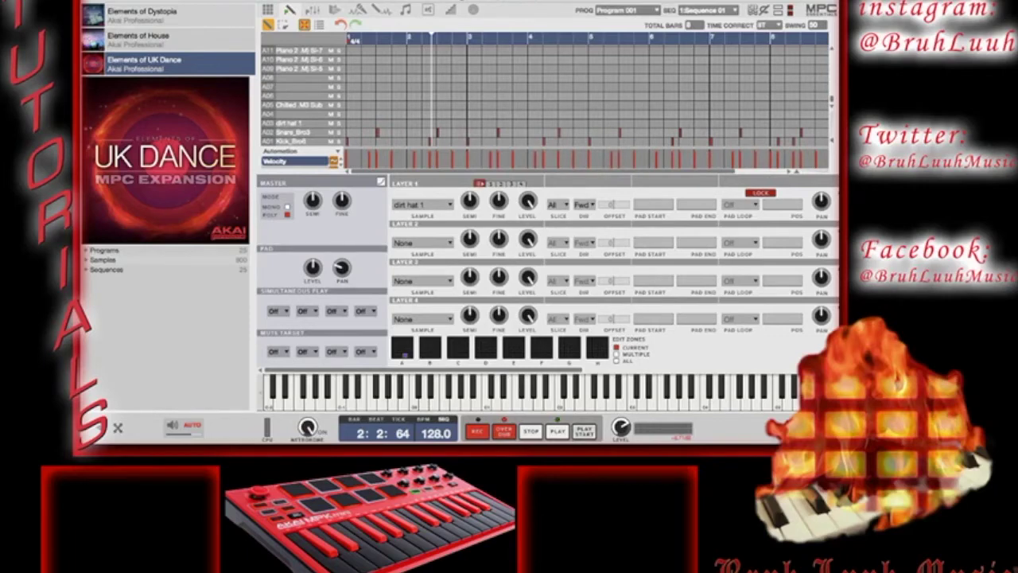
# - Record a dirt hat 1 pattern across Sequence 01 while it plays, including extra hits in bars 3 and 7
pyautogui.hotkey('shift', 'space')
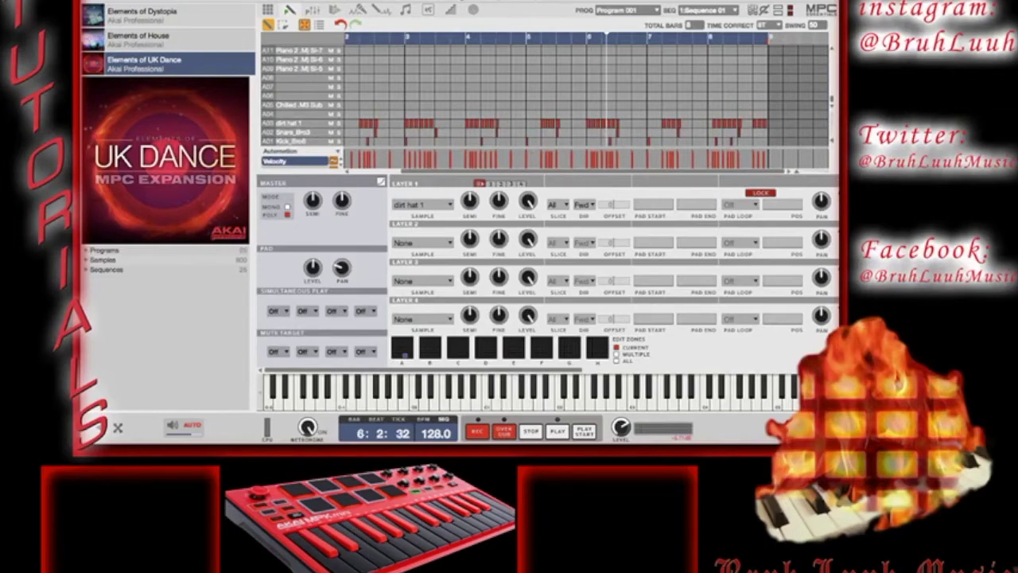
pyautogui.hotkey('shift', 'space')
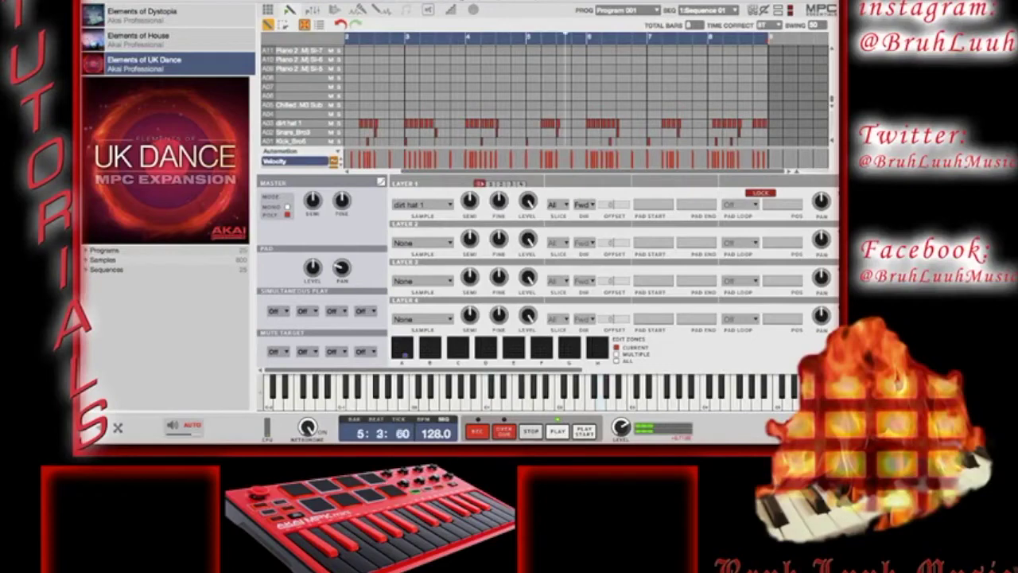
pyautogui.press('space')
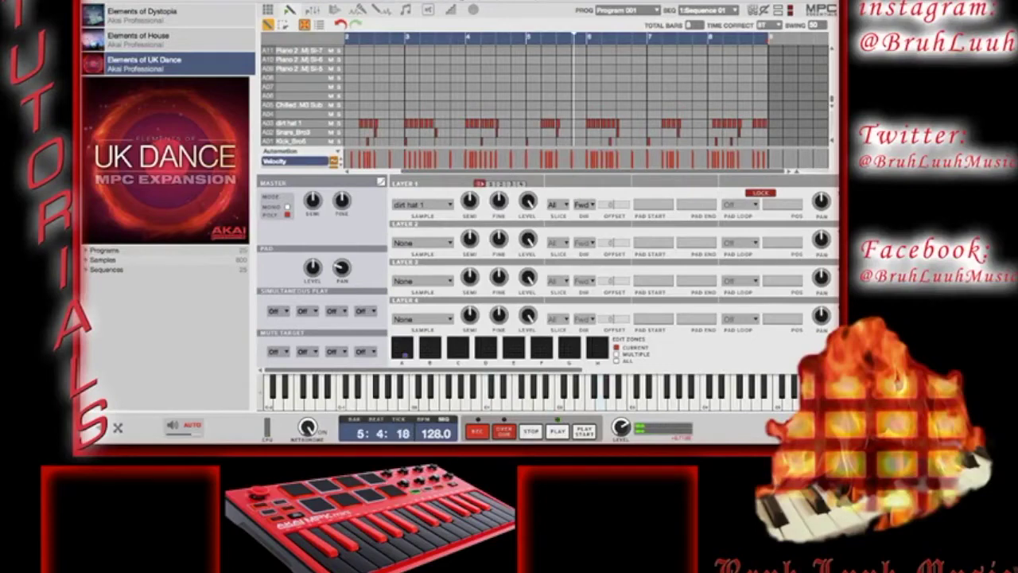
pyautogui.press('space')
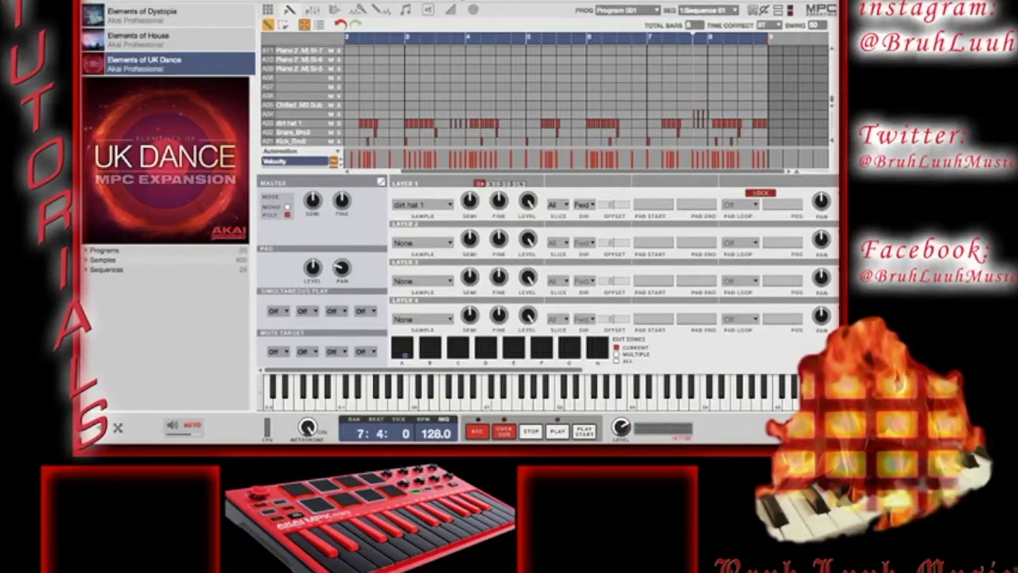
# - Move the stray A04 note at the start of bar 8 onto dirt hat 1 and delete the other A04 notes in bar 7
pyautogui.scroll(5, 585, 96)
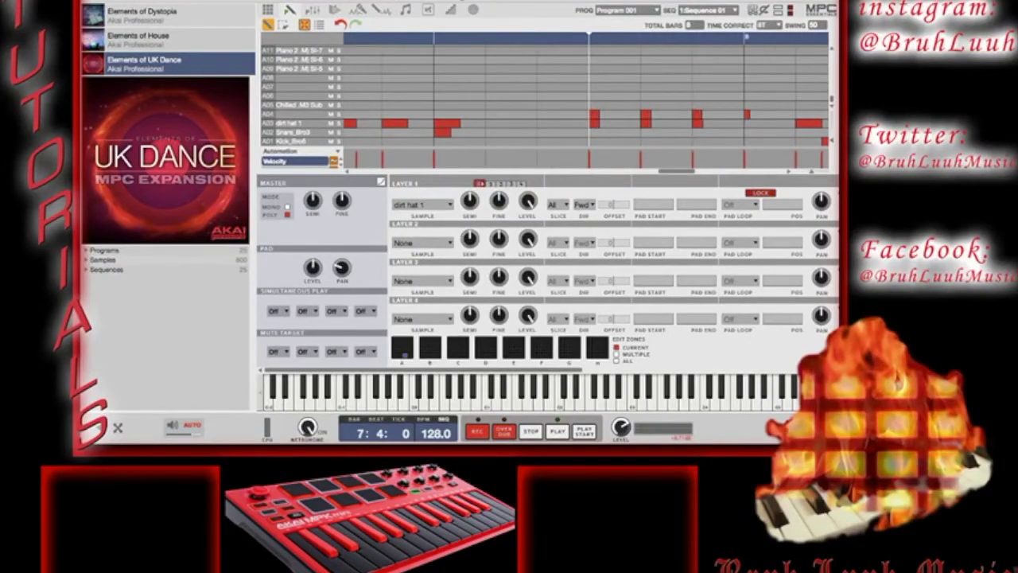
pyautogui.moveTo(746, 115); pyautogui.dragTo(746, 123)
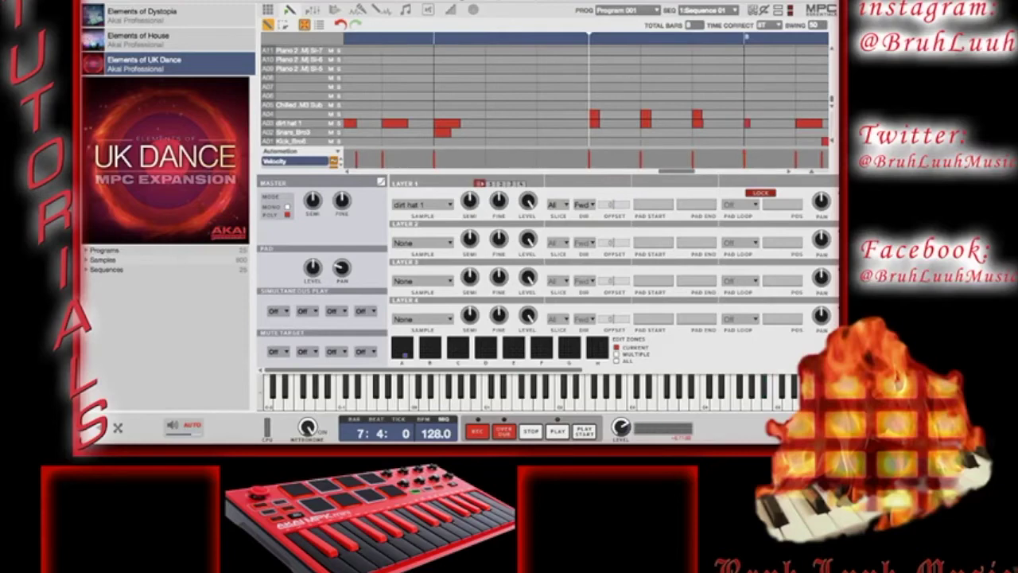
pyautogui.press('s')
pyautogui.press('Delete')
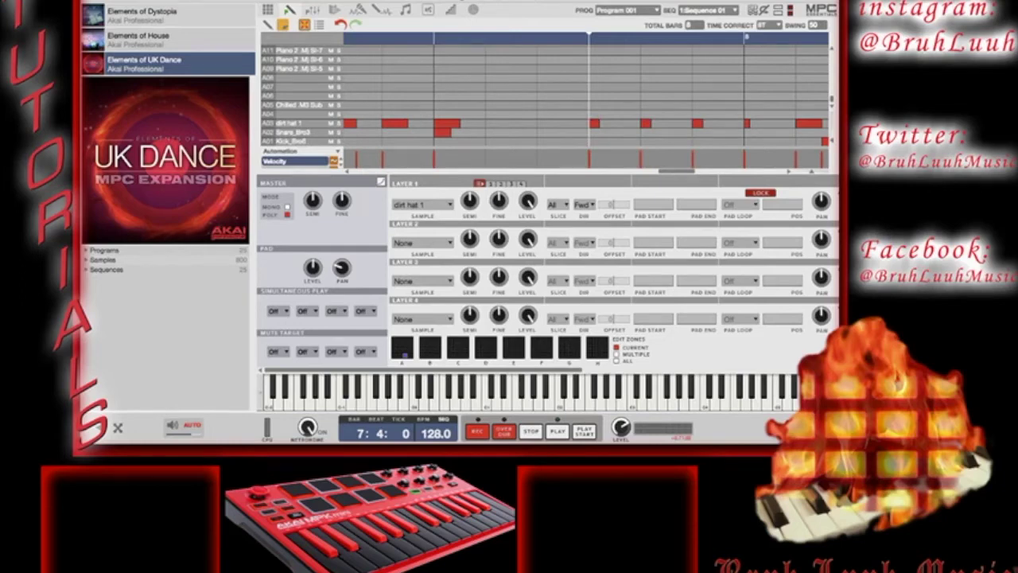
pyautogui.hotkey('ctrl', '-')
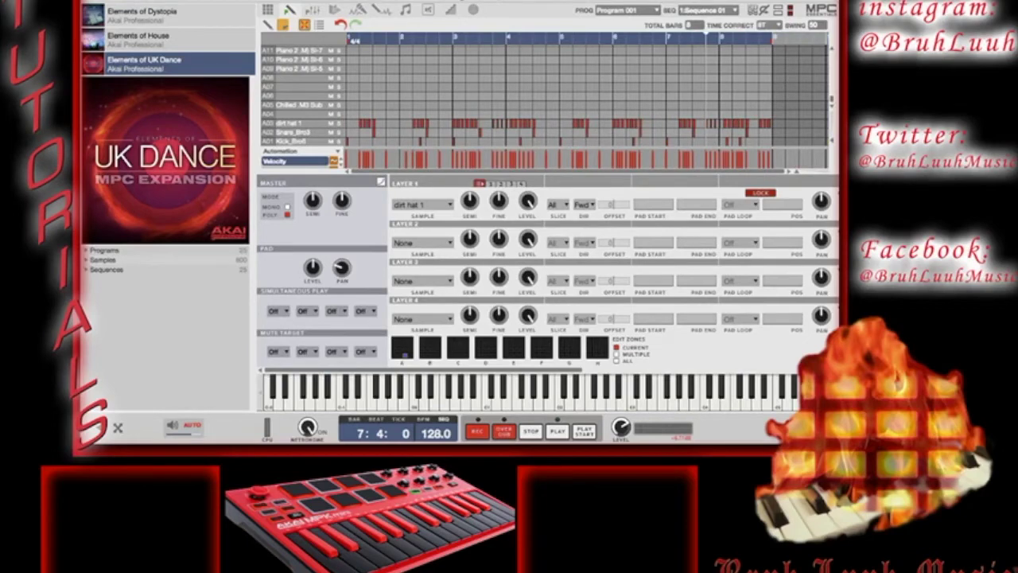
# - Play Sequence 01 and lower the volume of the Chilled sub pad A05 in the pad mixer
pyautogui.press('space')
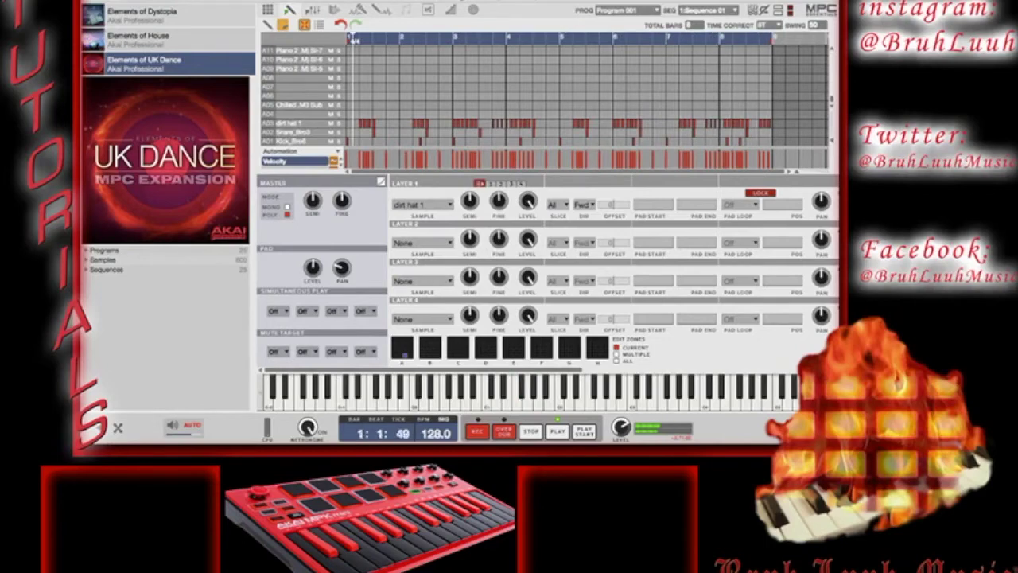
pyautogui.hotkey('ctrl', 'm')
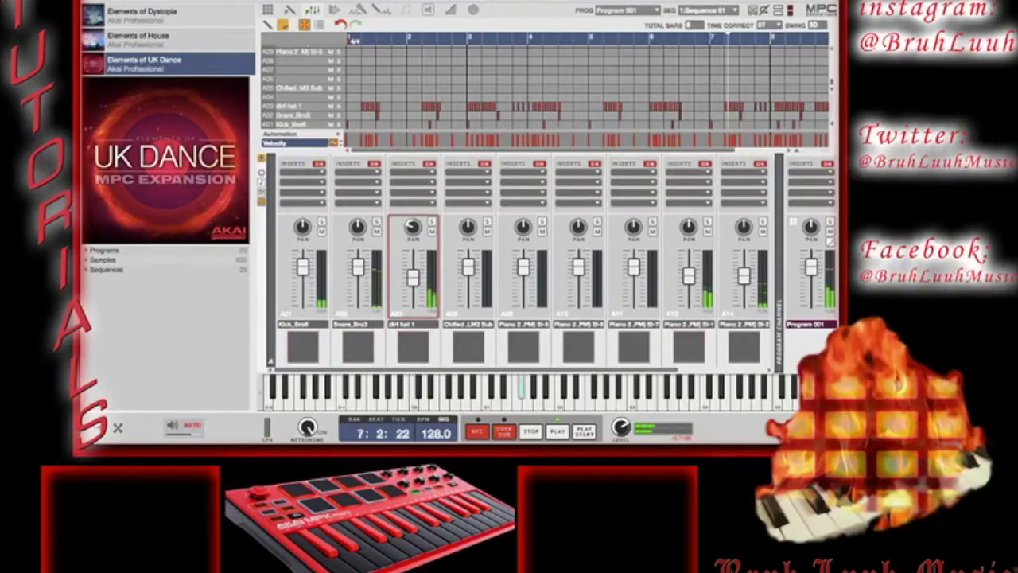
pyautogui.click(468, 228)
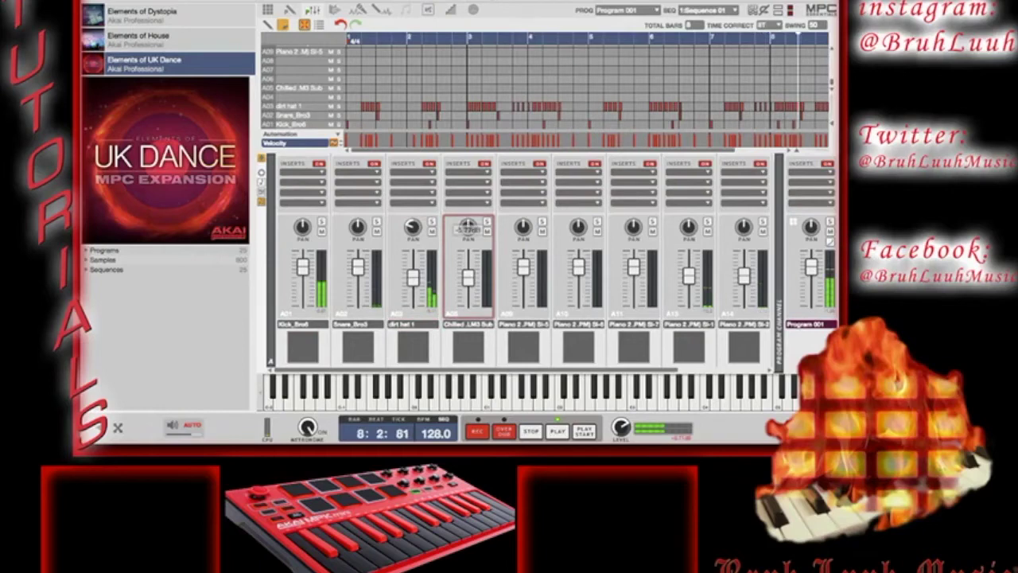
pyautogui.moveTo(468, 276); pyautogui.dragTo(469, 282)
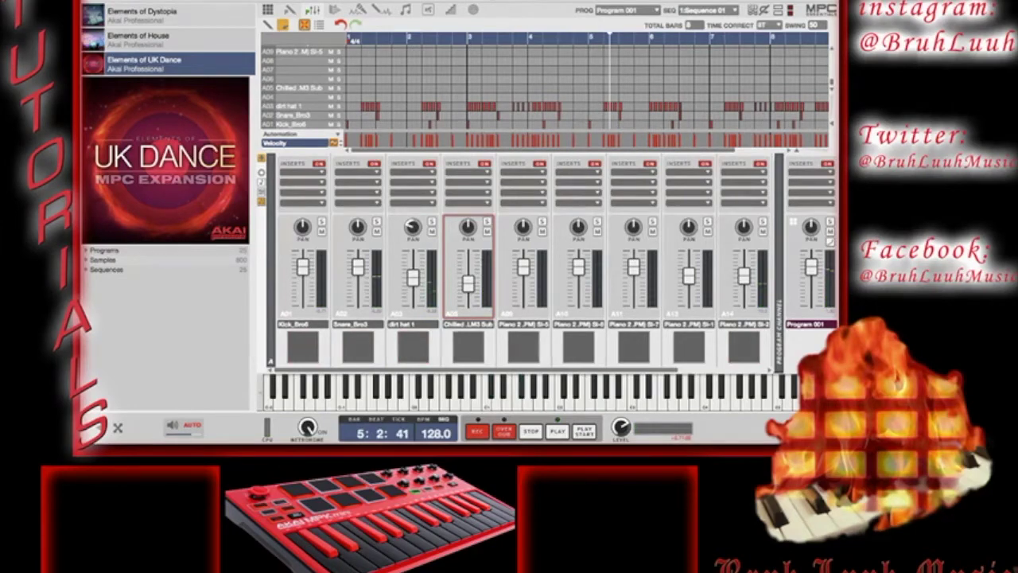
# - Put the Chilled sub on pads A06, A07 and A08 as well and adjust the layer 1 semitone tuning of pad A05
pyautogui.press('F1')
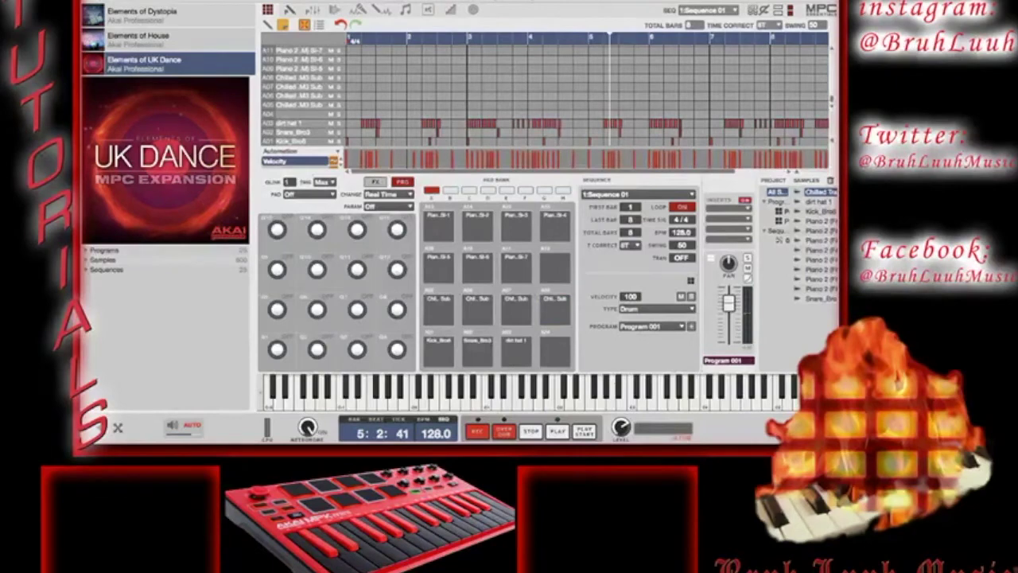
pyautogui.hotkey('ctrl', 'e')
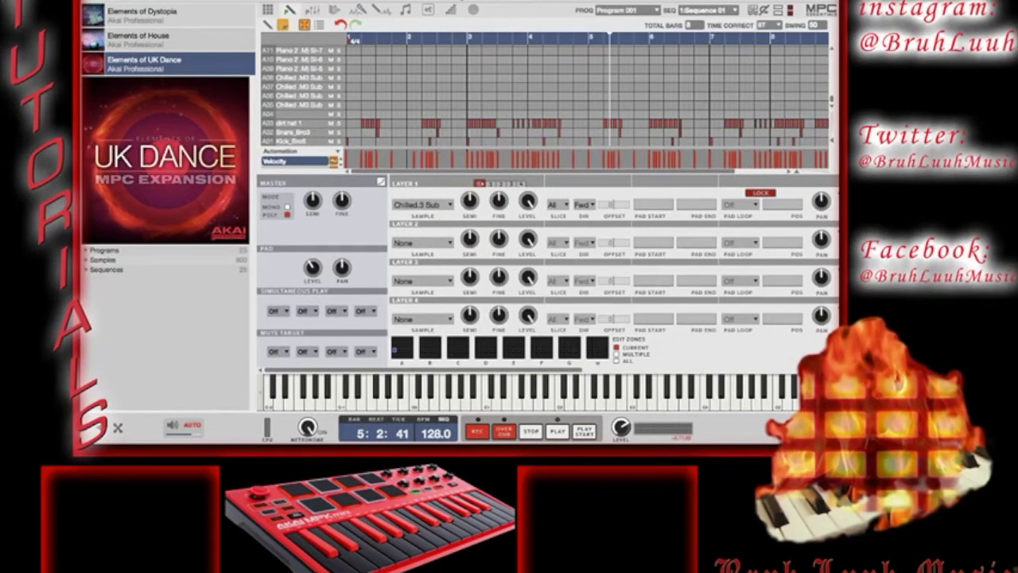
pyautogui.click(291, 105)
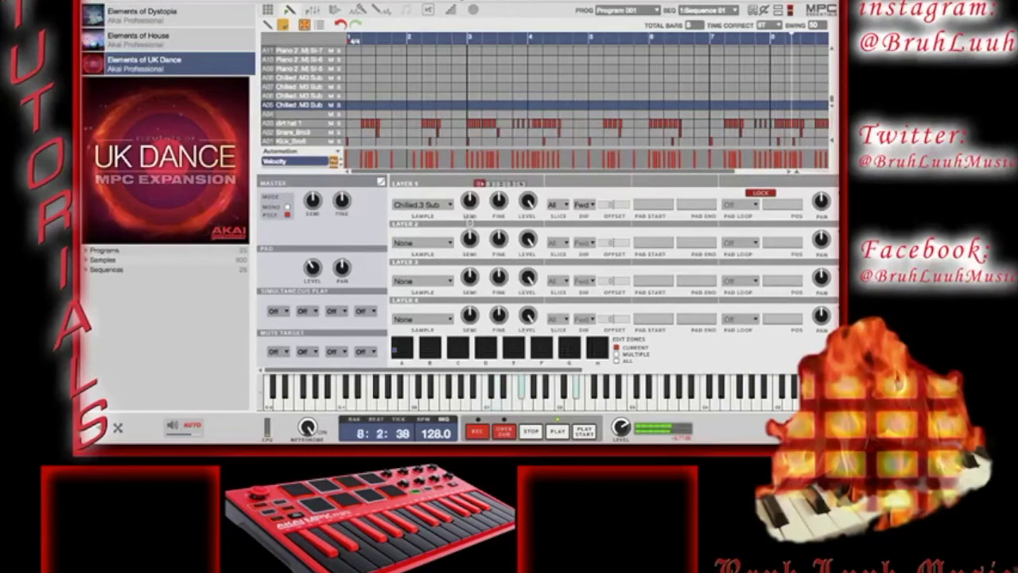
pyautogui.moveTo(470, 201); pyautogui.dragTo(470, 212)
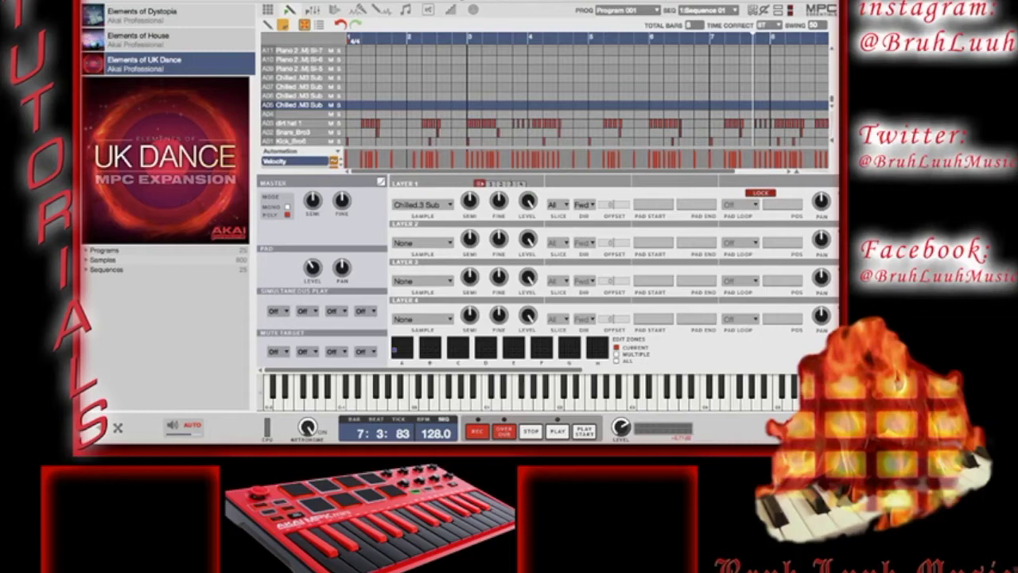
# - Put the Chilled sub pads A06, A07 and A08 in mute group 2 with Mono pad play
pyautogui.hotkey('ctrl', 'm')
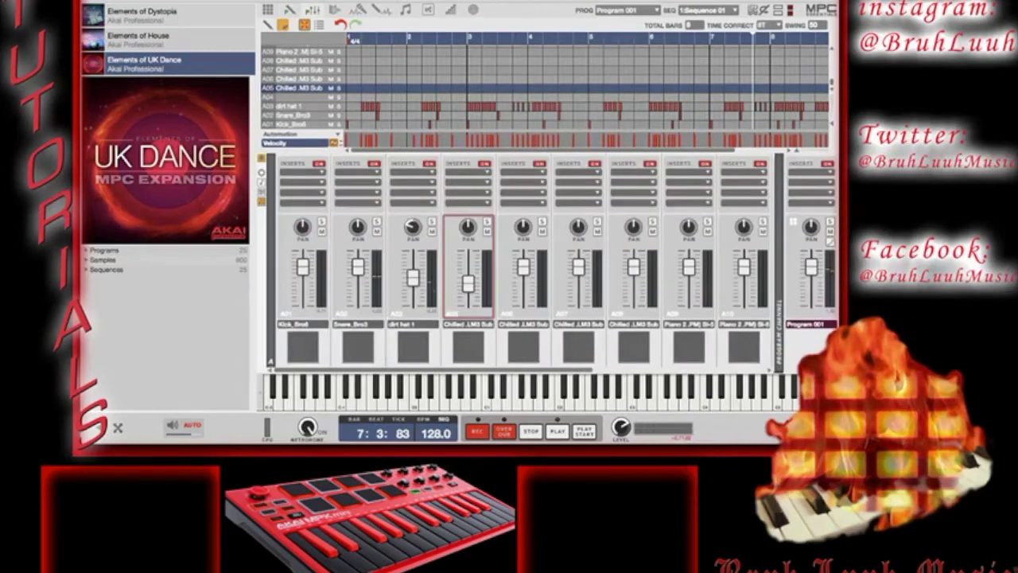
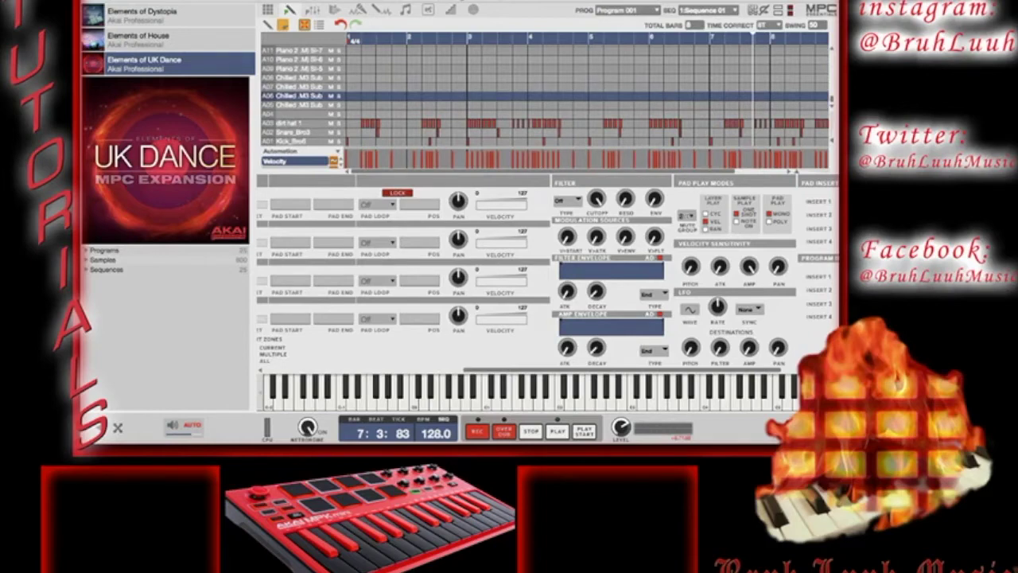
pyautogui.click(294, 77)
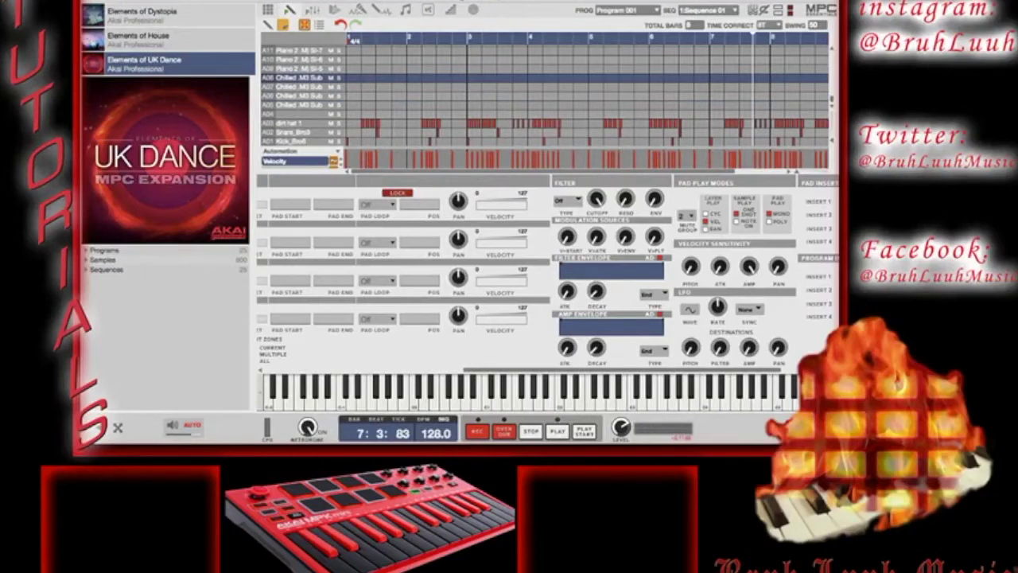
pyautogui.click(294, 86)
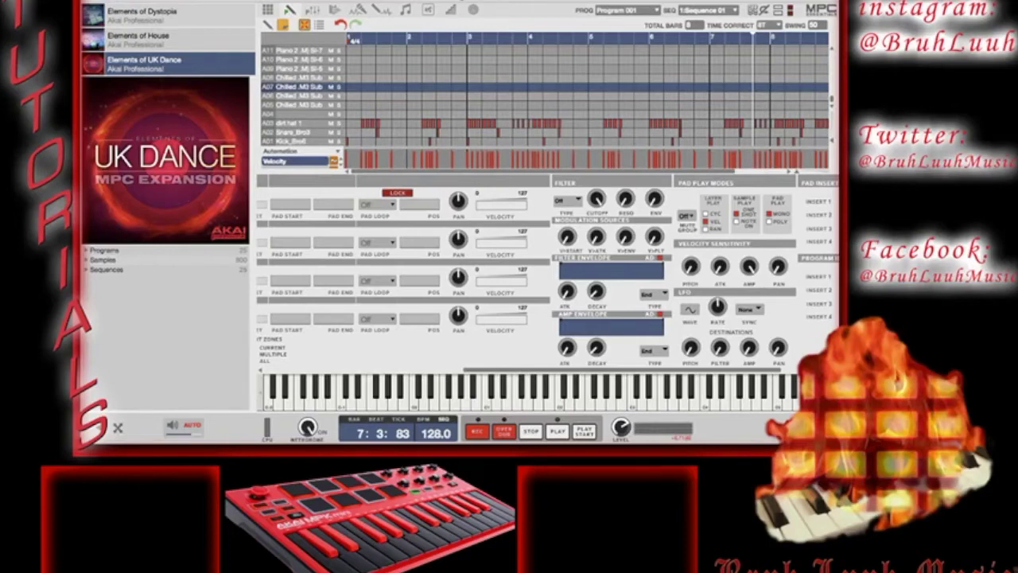
pyautogui.scroll(-1, 683, 216)
pyautogui.click(290, 78)
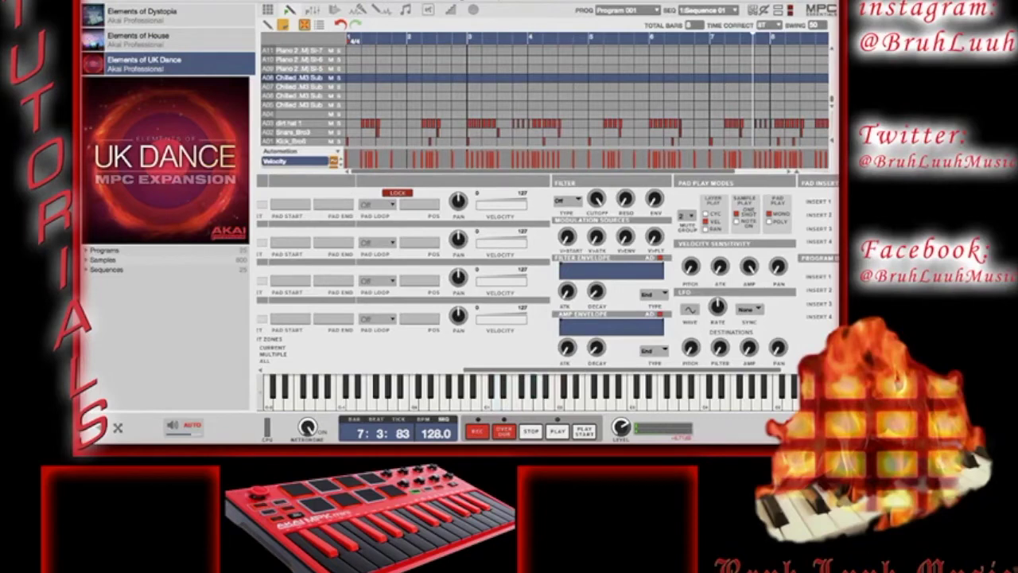
# - Tune layer 1 of the A06 Chilled sub pad down in semitones and check the pad play modes of pads A06 and A05
pyautogui.hscroll(-5, 549, 274)
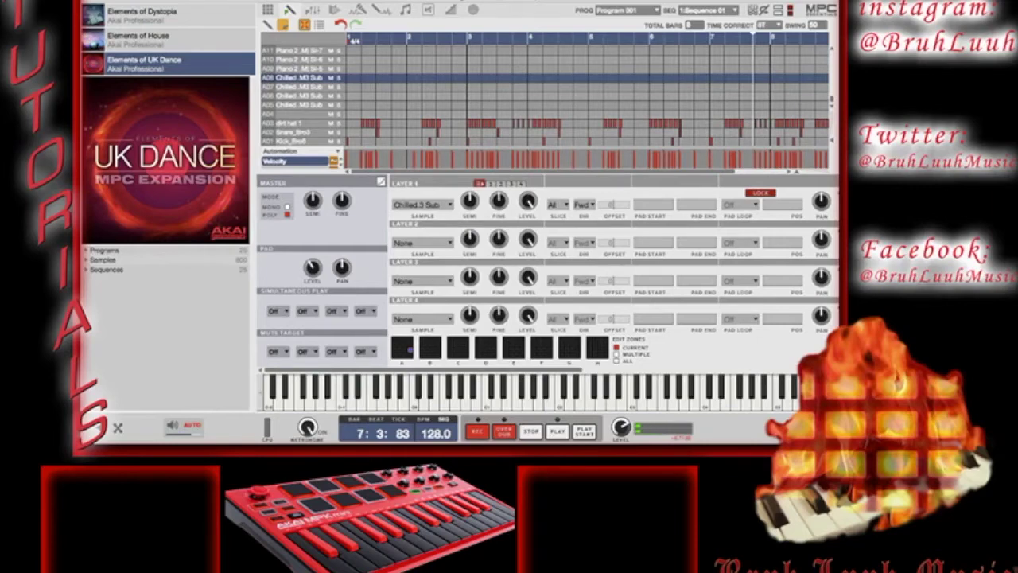
pyautogui.click(302, 105)
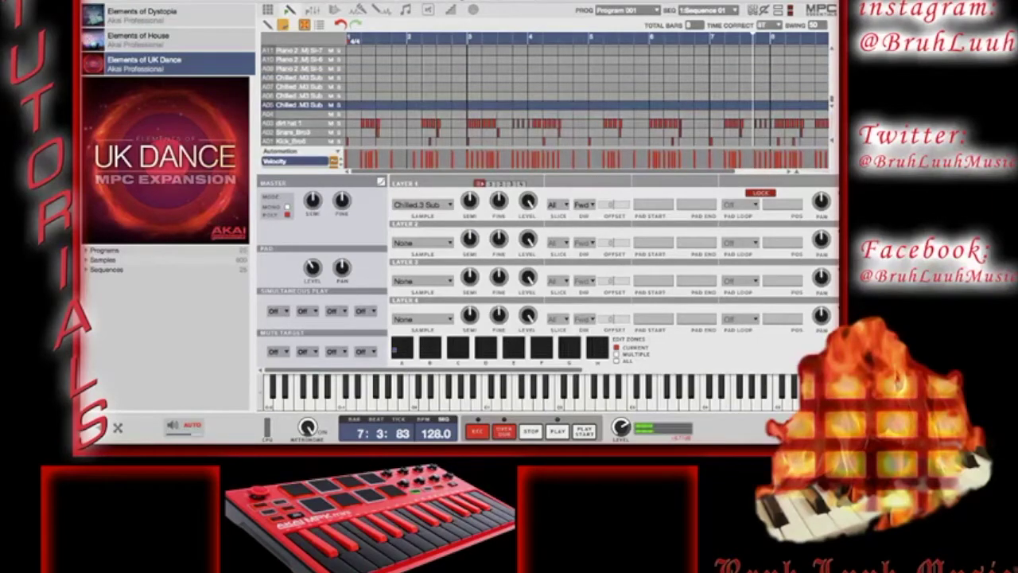
pyautogui.click(302, 96)
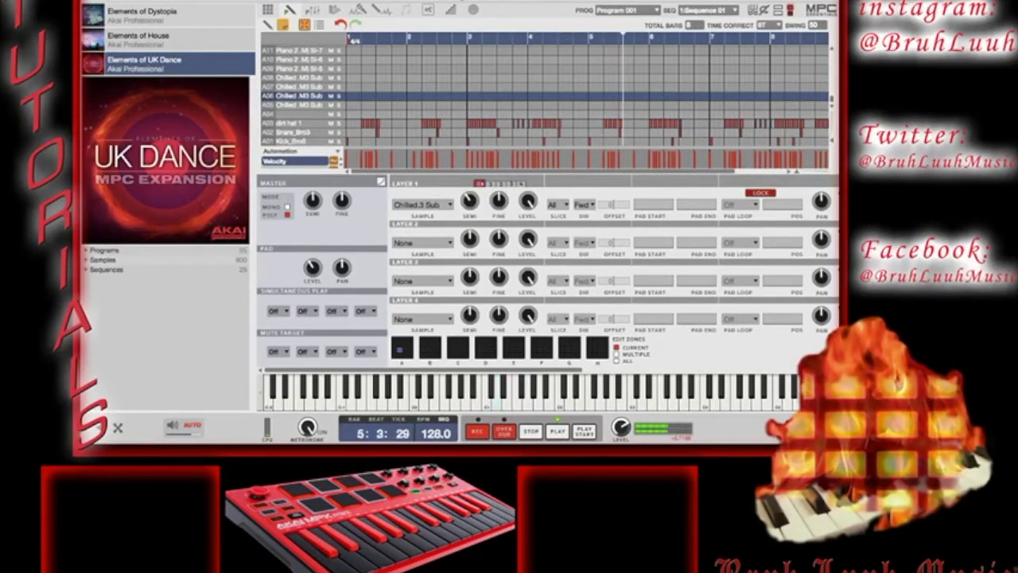
pyautogui.hscroll(5, 549, 271)
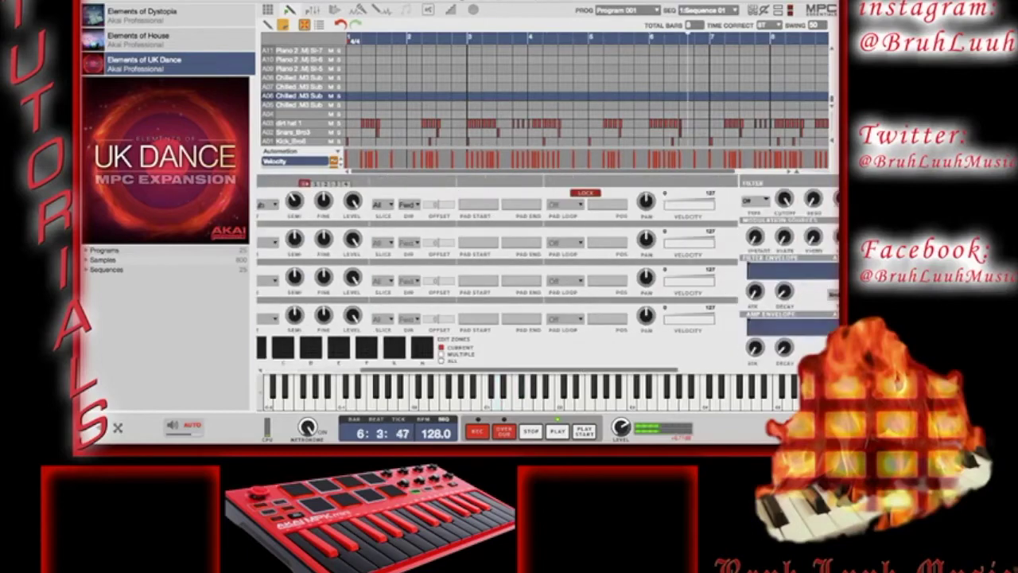
pyautogui.hscroll(5, 548, 270)
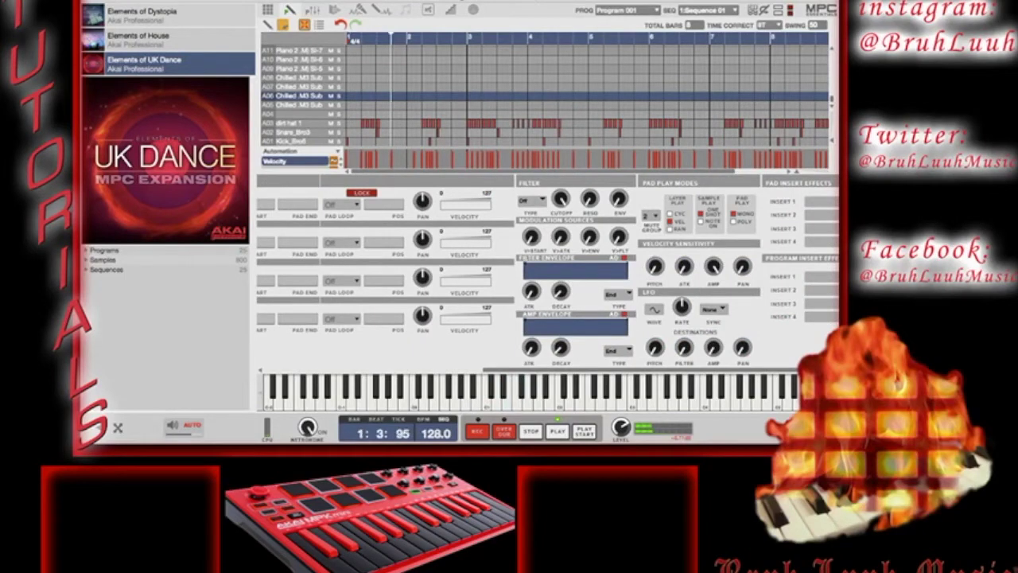
pyautogui.click(294, 104)
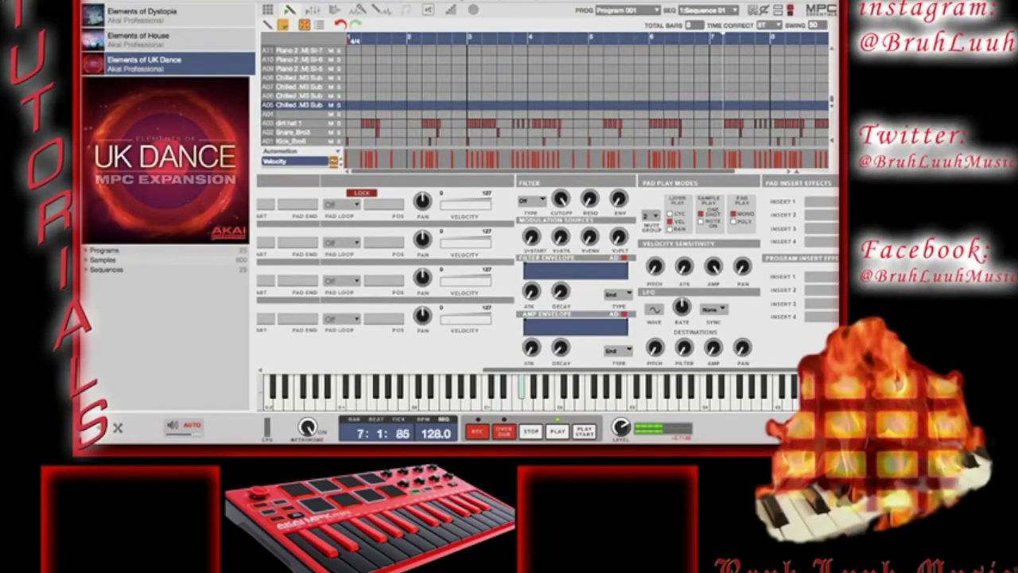
# - Set the layer 1 semitone tuning of the A07 Chilled sub pad to -3 while the sequence plays
pyautogui.hscroll(-5, 525, 270)
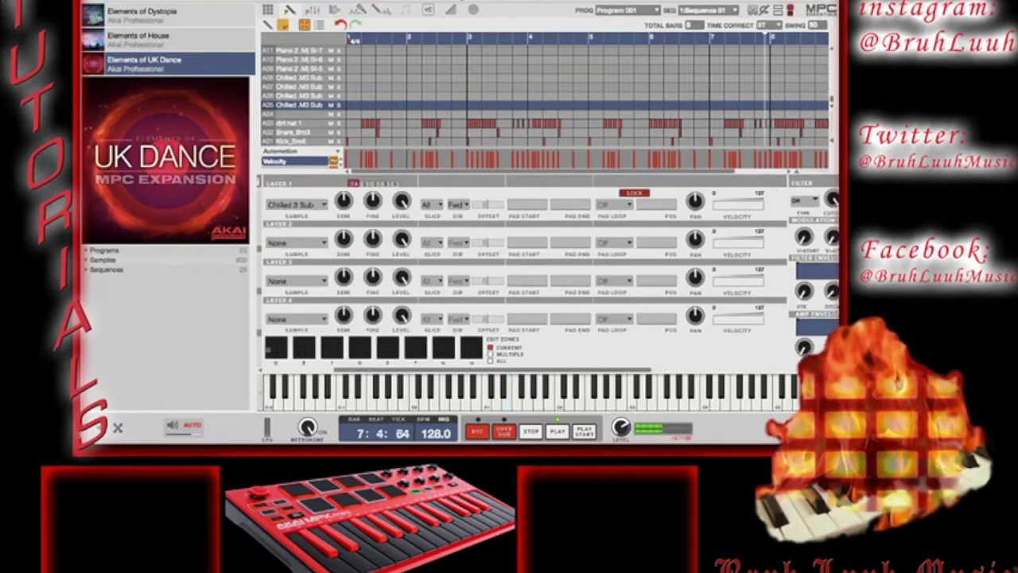
pyautogui.hscroll(-3, 421, 270)
pyautogui.hscroll(-2, 445, 270)
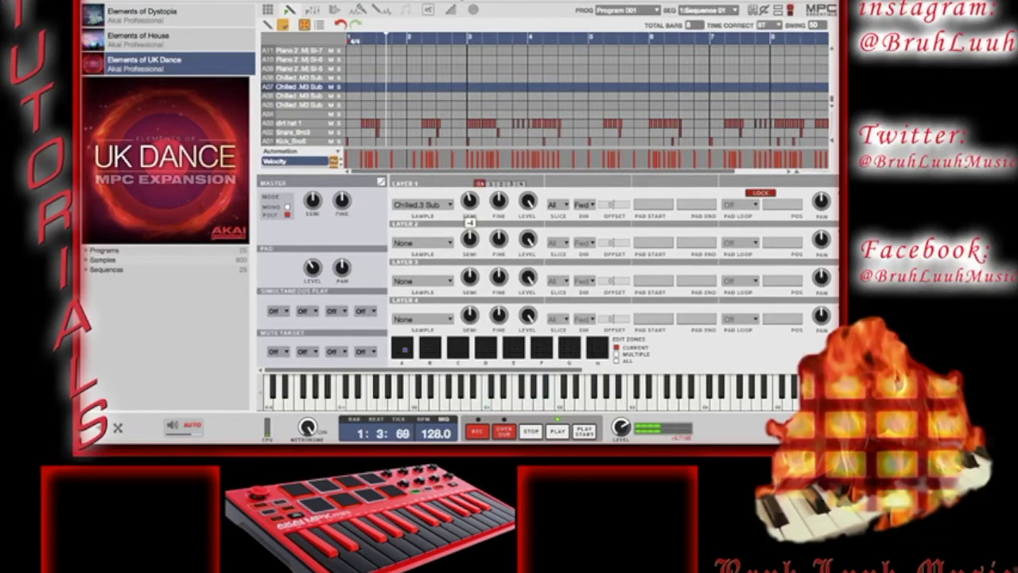
pyautogui.scroll(1, 470, 201)
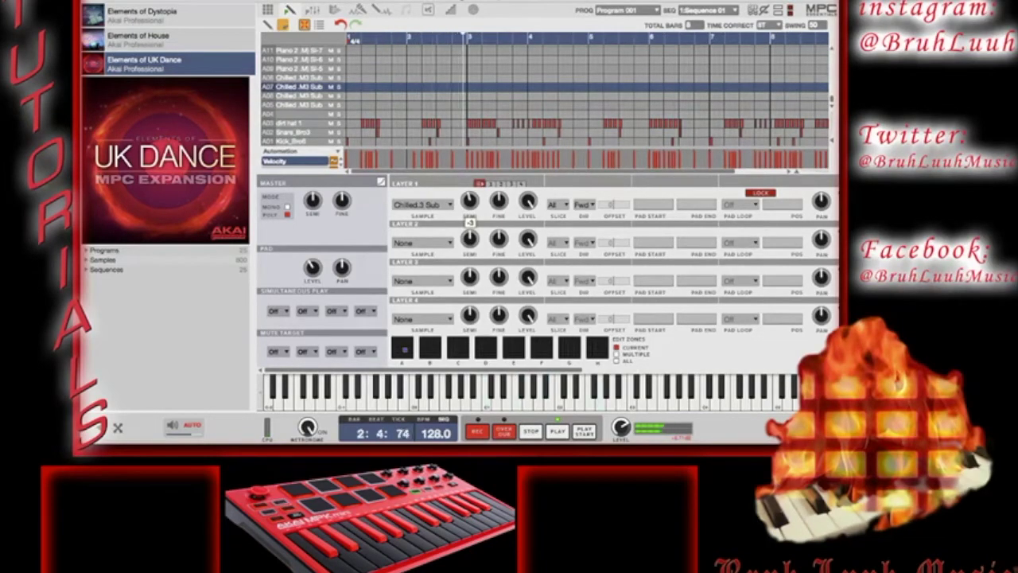
pyautogui.scroll(3, 470, 201)
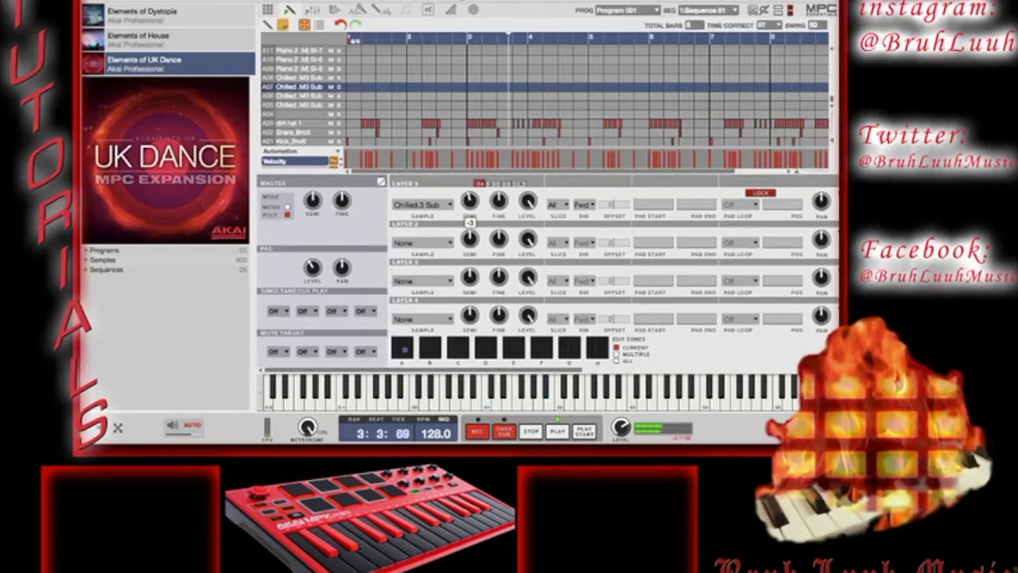
pyautogui.scroll(1, 470, 200)
pyautogui.scroll(2, 470, 200)
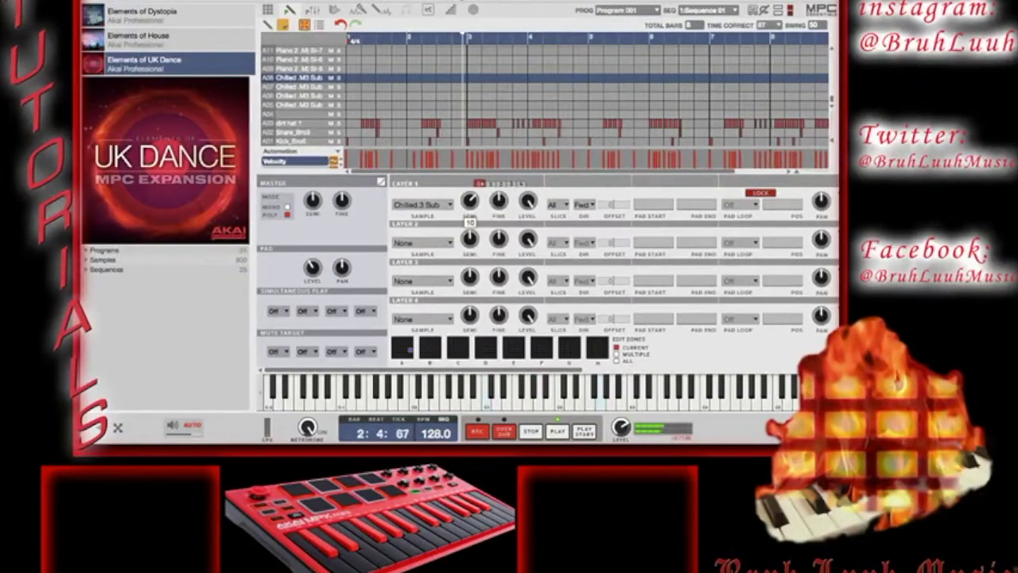
# - Tune layer 1 of the A08 Chilled sub pad by ear, trying 11 and 12 semitones
pyautogui.moveTo(470, 202); pyautogui.dragTo(470, 198)
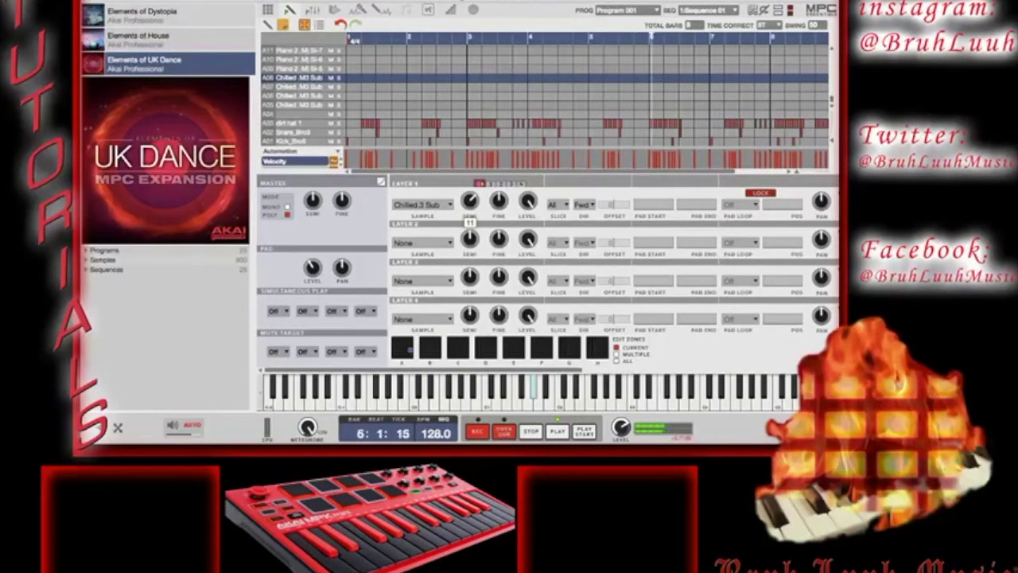
pyautogui.moveTo(470, 198); pyautogui.dragTo(470, 195)
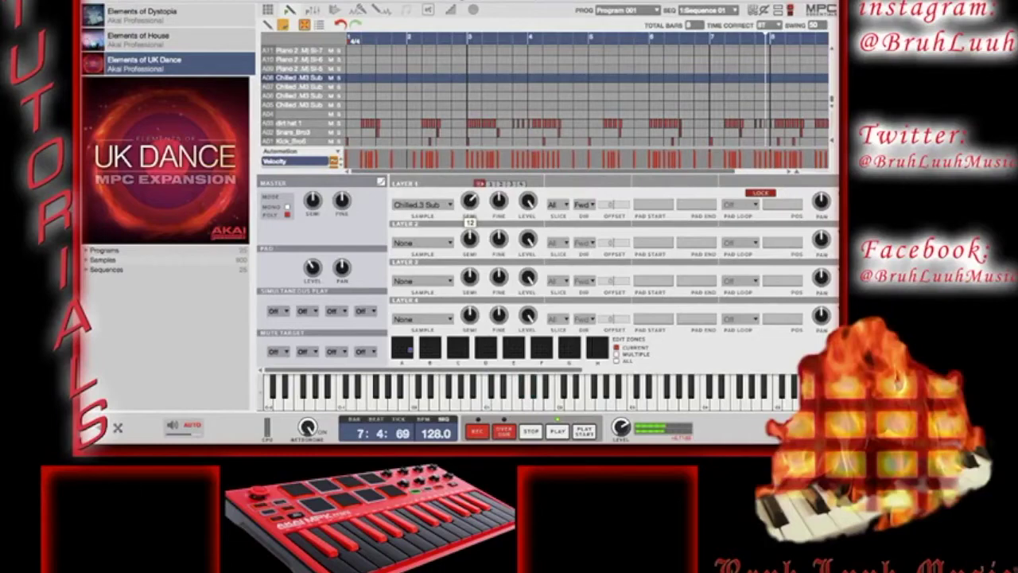
pyautogui.moveTo(470, 198); pyautogui.dragTo(471, 202)
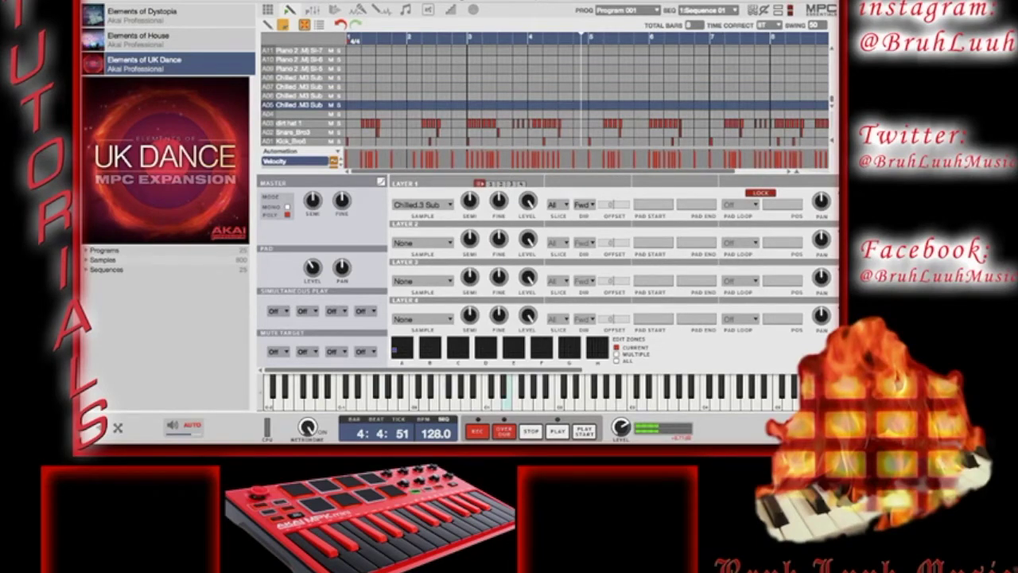
# - Try recording a bassline with the Chilled sub pads over the looping sequence, and undo the take
pyautogui.click(298, 95)
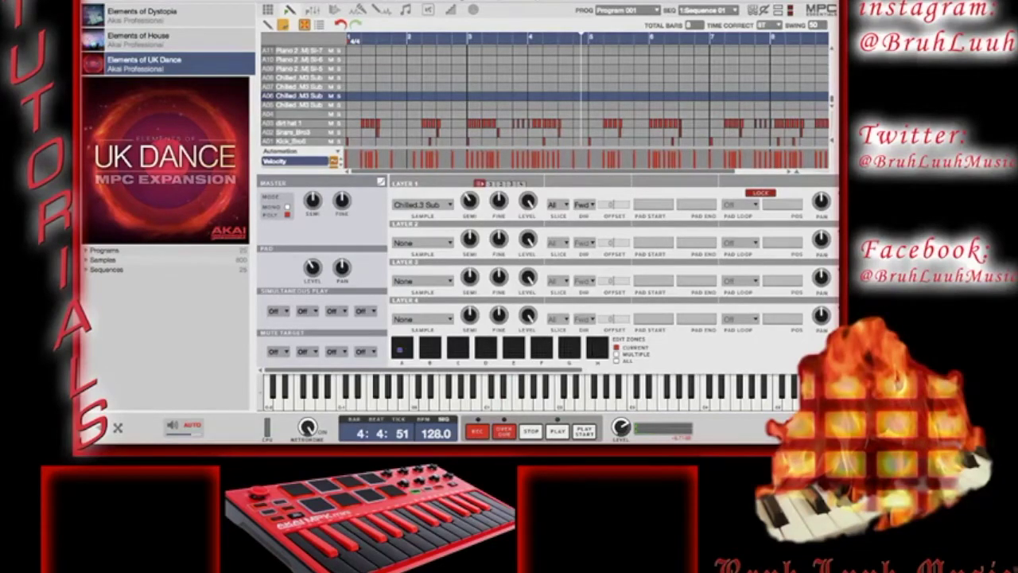
pyautogui.click(298, 86)
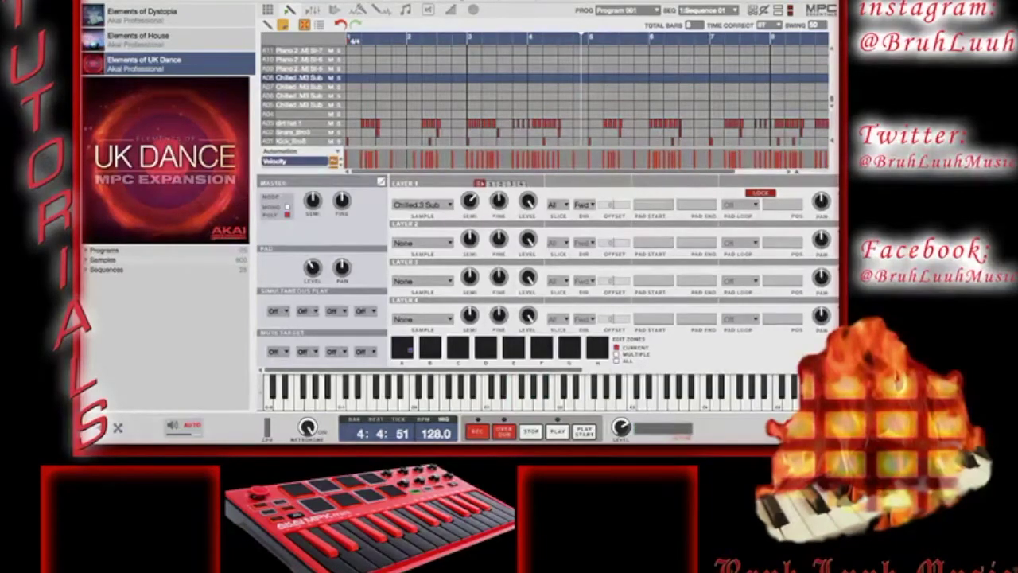
pyautogui.press('space')
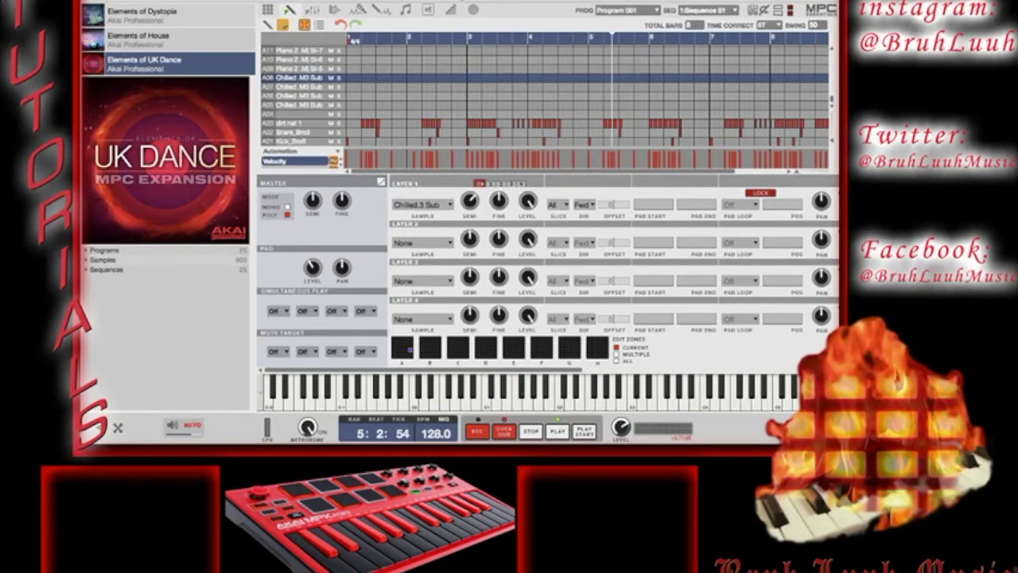
pyautogui.press('space')
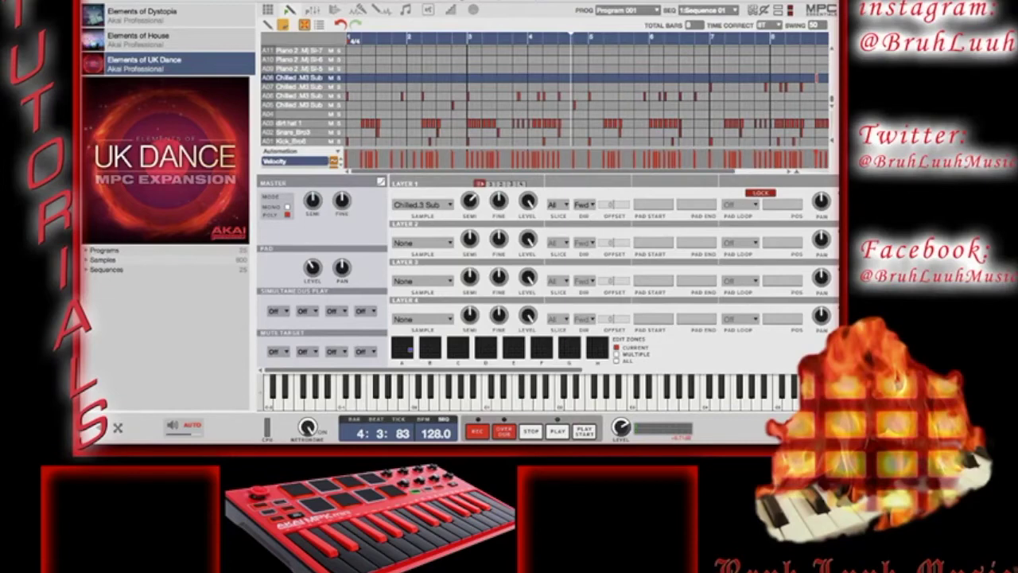
pyautogui.hotkey('ctrl', 'z')
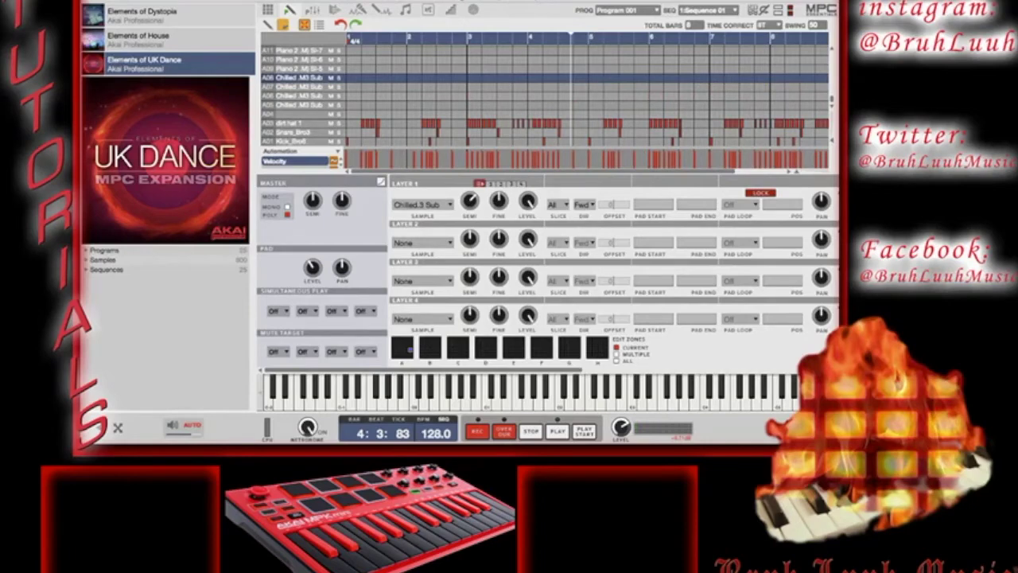
# - Set time correct to 16, record a bassline on Chilled sub pads A05 to A08 over the beat, and save the project
pyautogui.scroll(-1, 763, 24)
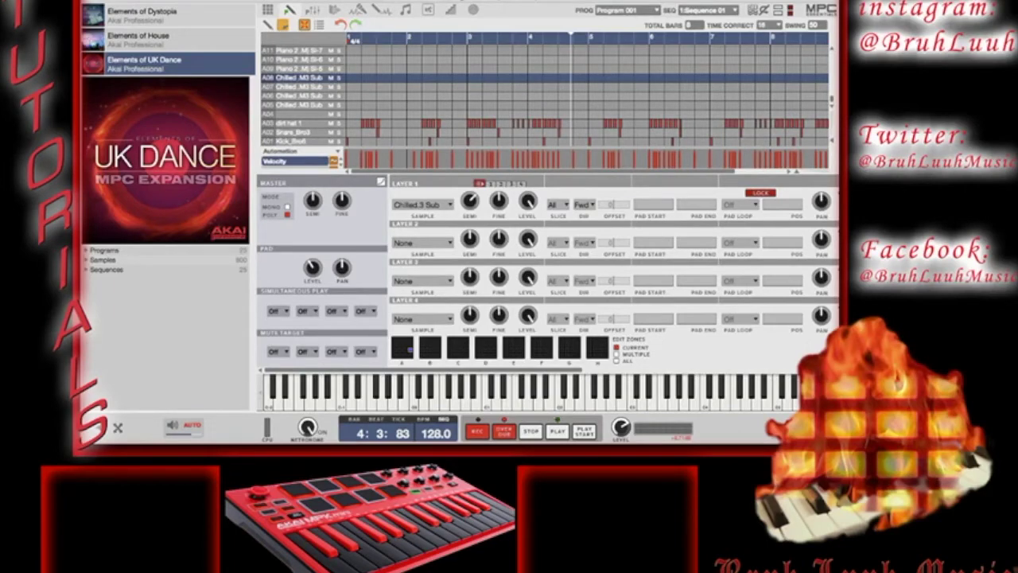
pyautogui.press('space')
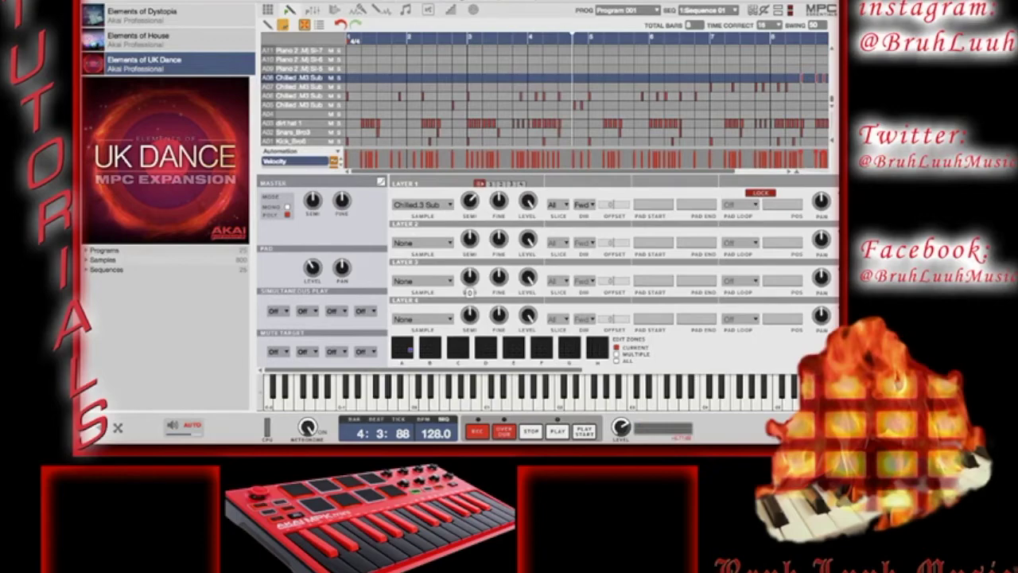
pyautogui.hotkey('ctrl', 's')
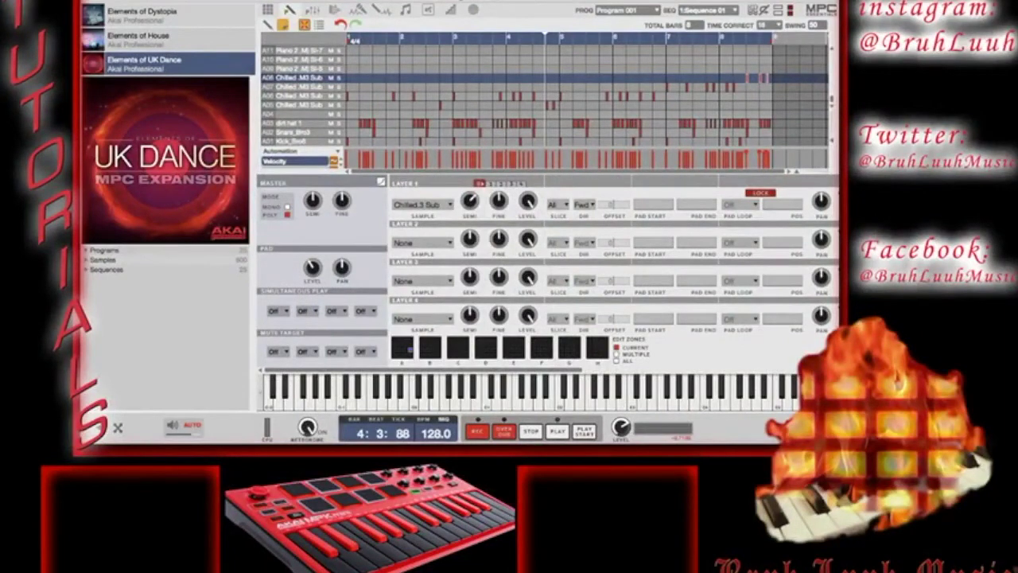
# - Select the empty pad A04 and go up one level from the one shots folder in the file browser
pyautogui.click(279, 114)
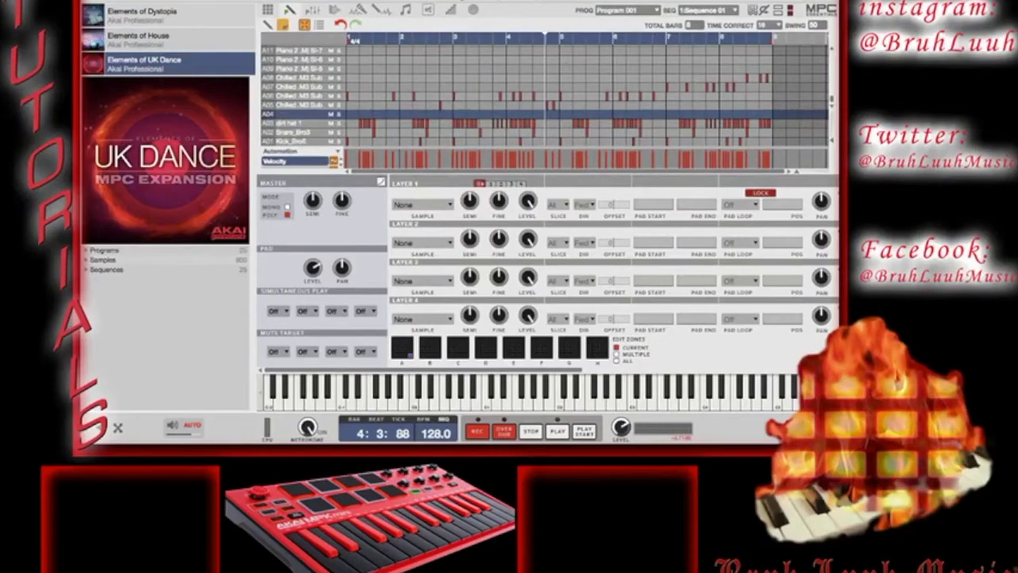
pyautogui.hotkey('ctrl', 'b')
pyautogui.hotkey('ctrl', 'b')
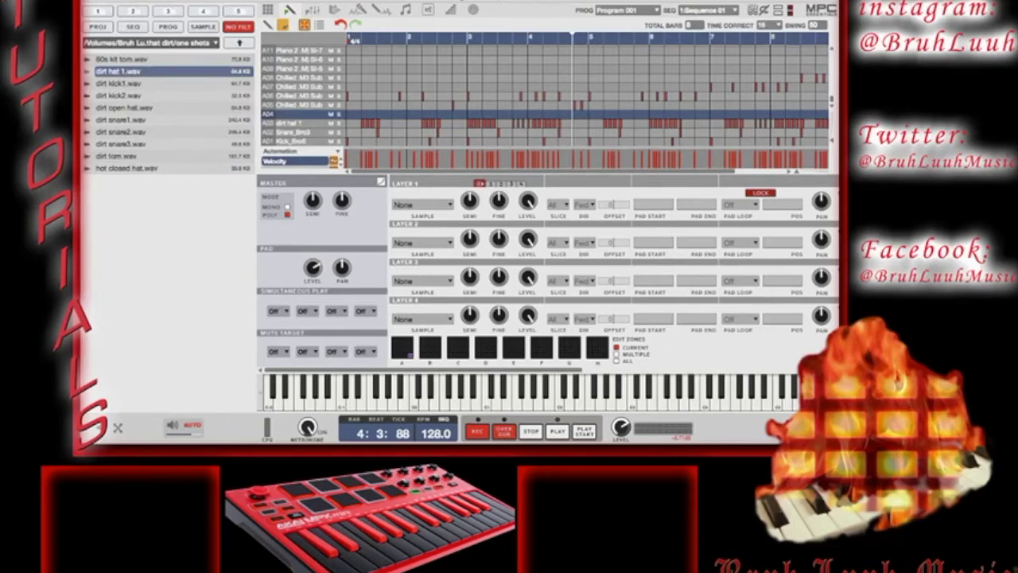
pyautogui.click(239, 42)
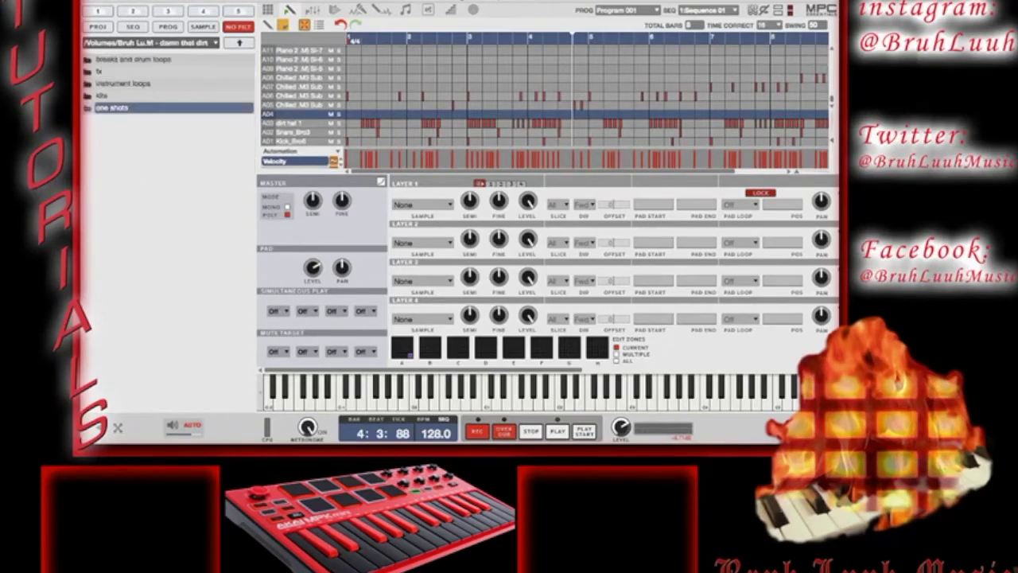
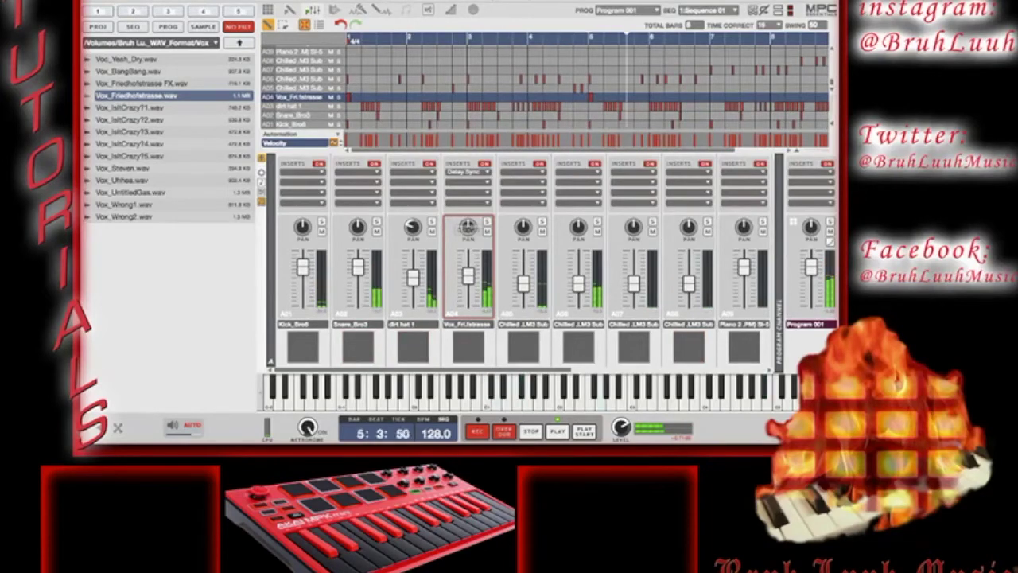
# - Balance the channel level of the A04 Vox_Friedhofstrasse pad by ear in the mixer while the sequence plays
pyautogui.moveTo(468, 265); pyautogui.dragTo(468, 277)
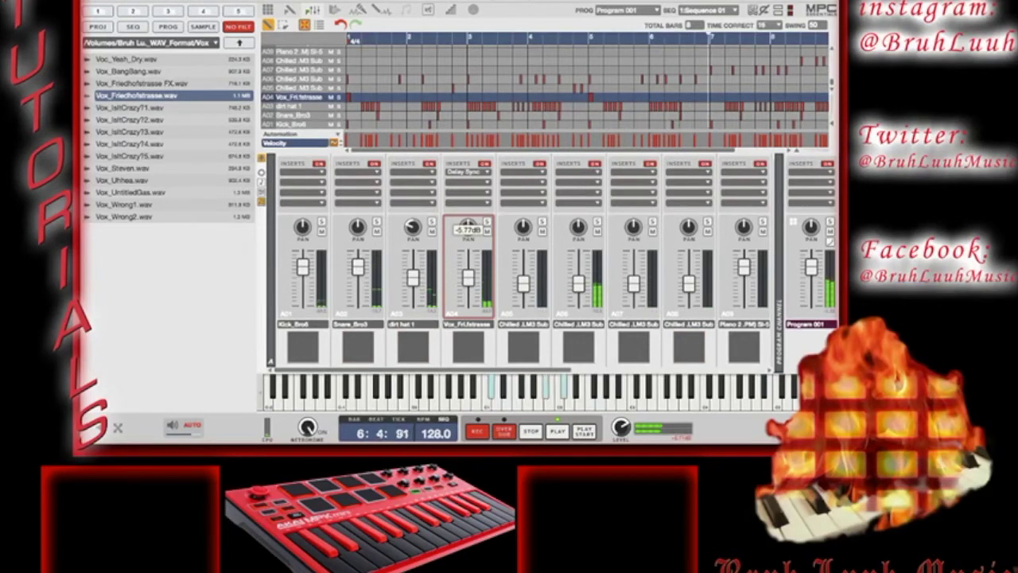
pyautogui.moveTo(469, 277); pyautogui.dragTo(469, 273)
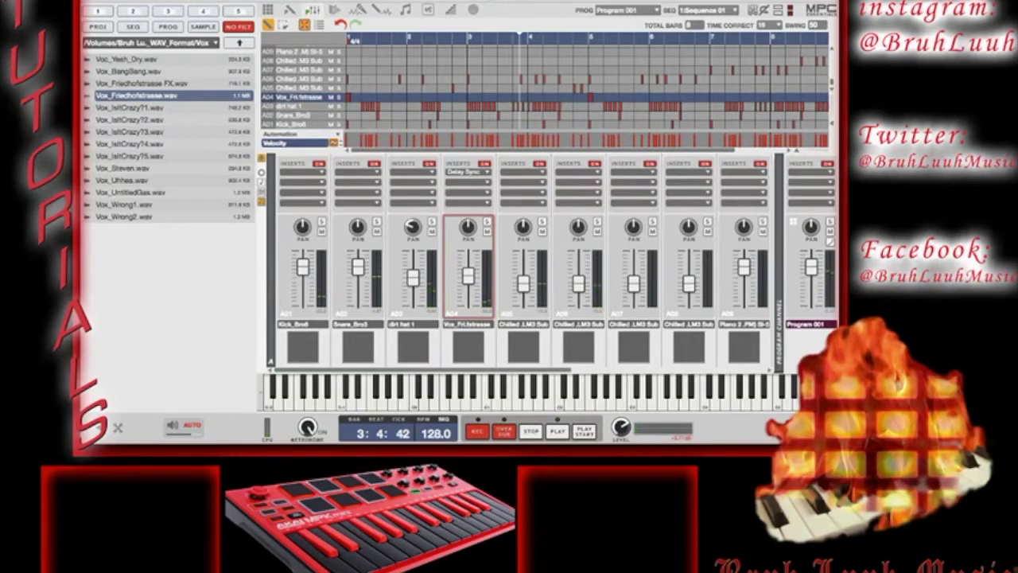
# - Hide the file browser and check the mute groups and pad play modes of pads A05 and A04
pyautogui.hotkey('ctrl', 'b')
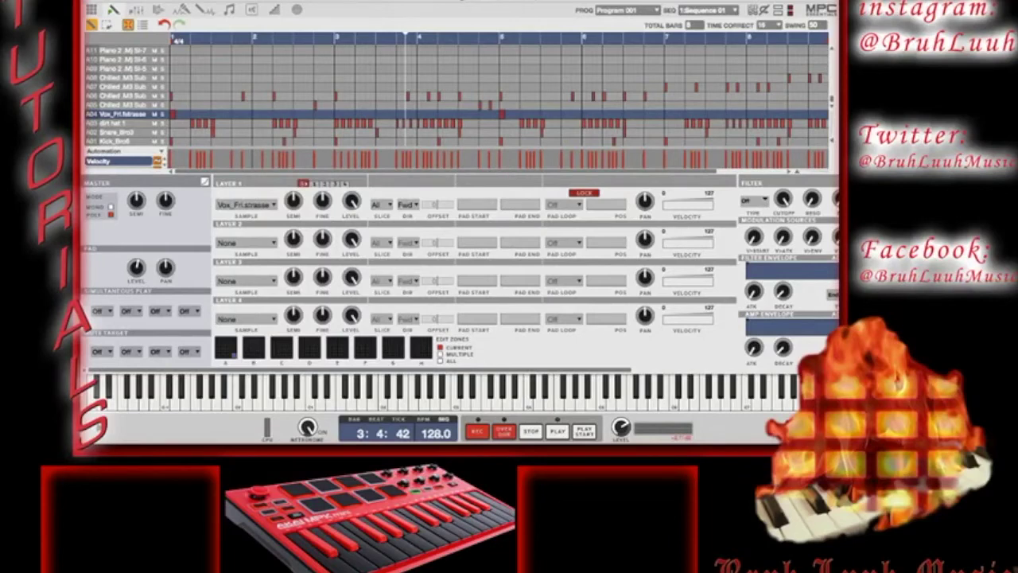
pyautogui.hscroll(5, 461, 270)
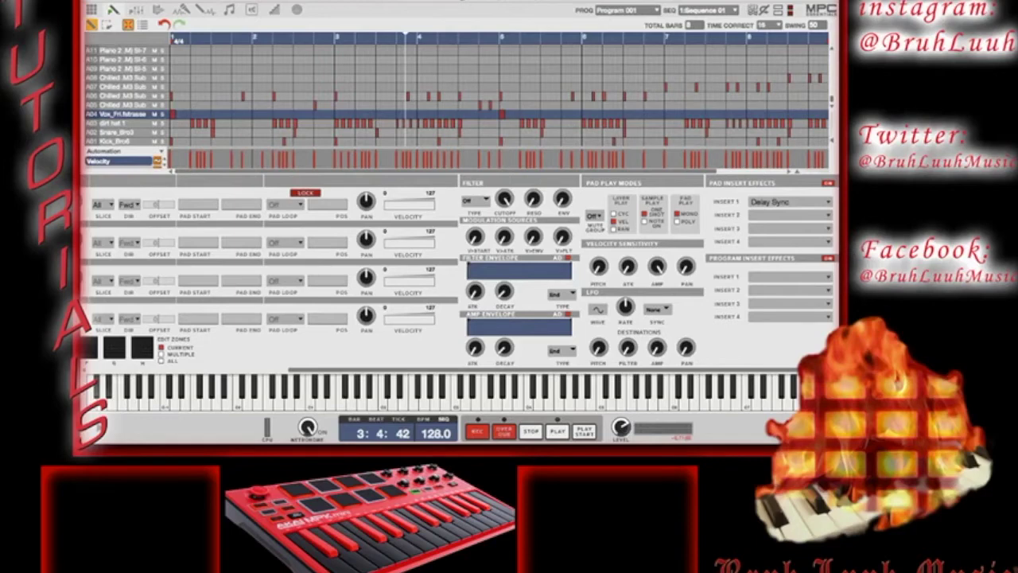
pyautogui.click(116, 104)
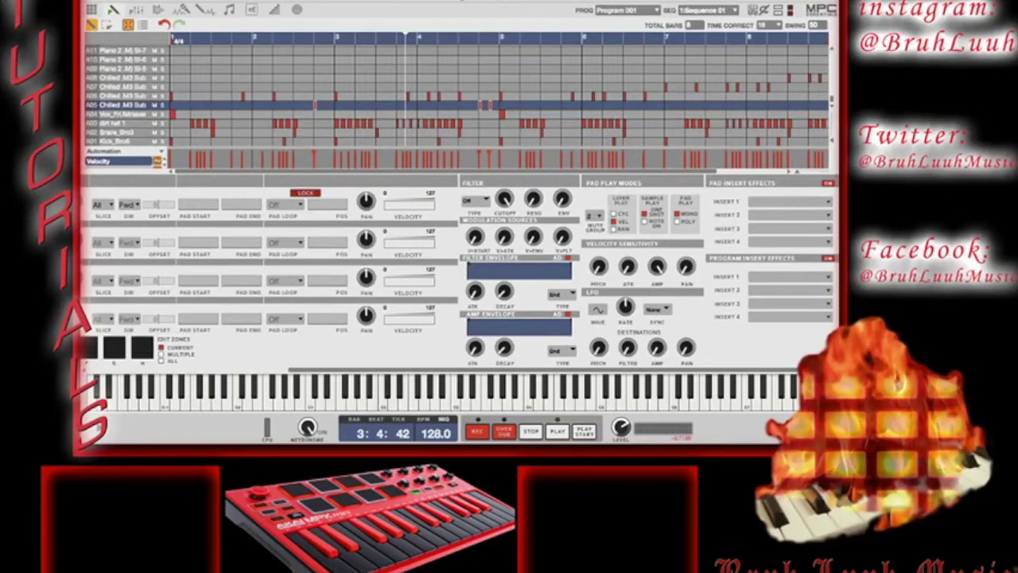
pyautogui.click(115, 114)
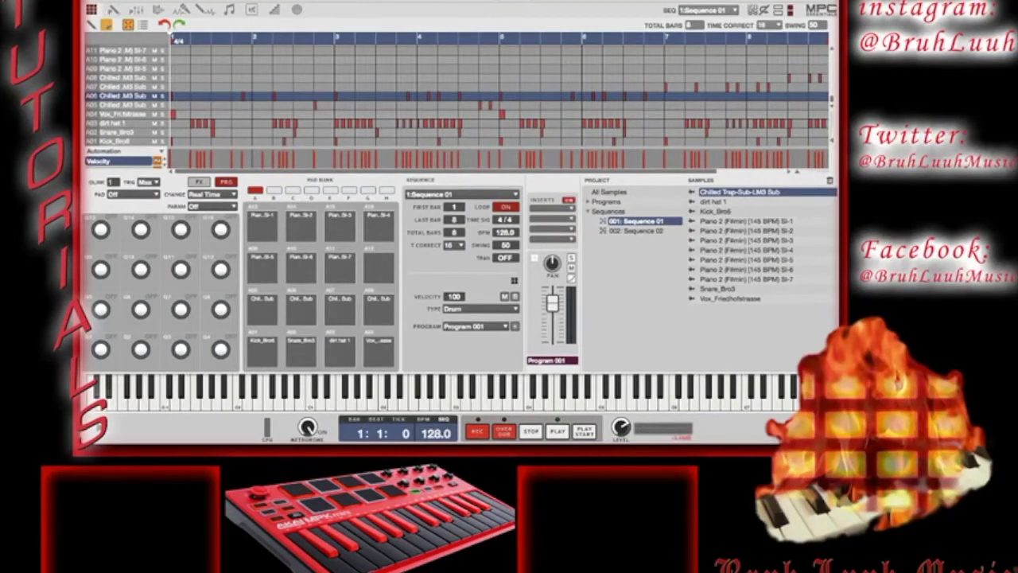
# - Copy all events of Sequence 01 into Sequence 02 and extend Sequence 02 to 8 bars
pyautogui.click(641, 231)
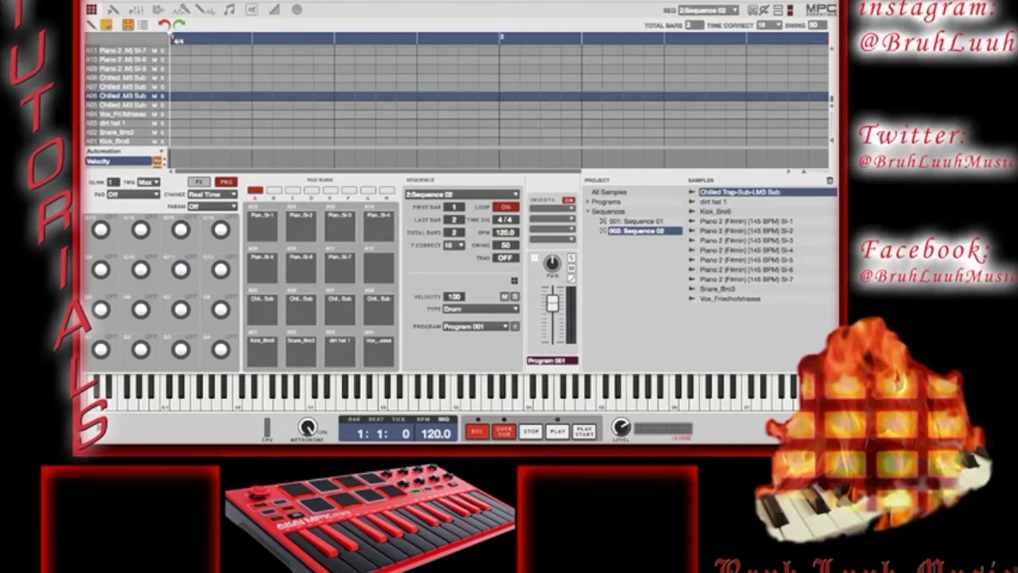
pyautogui.click(636, 221)
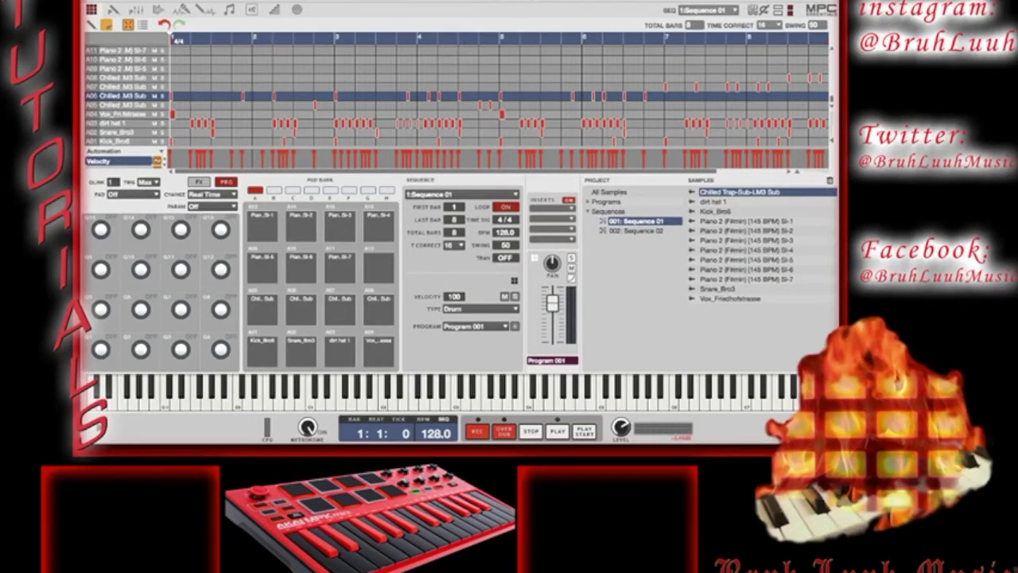
pyautogui.click(640, 230)
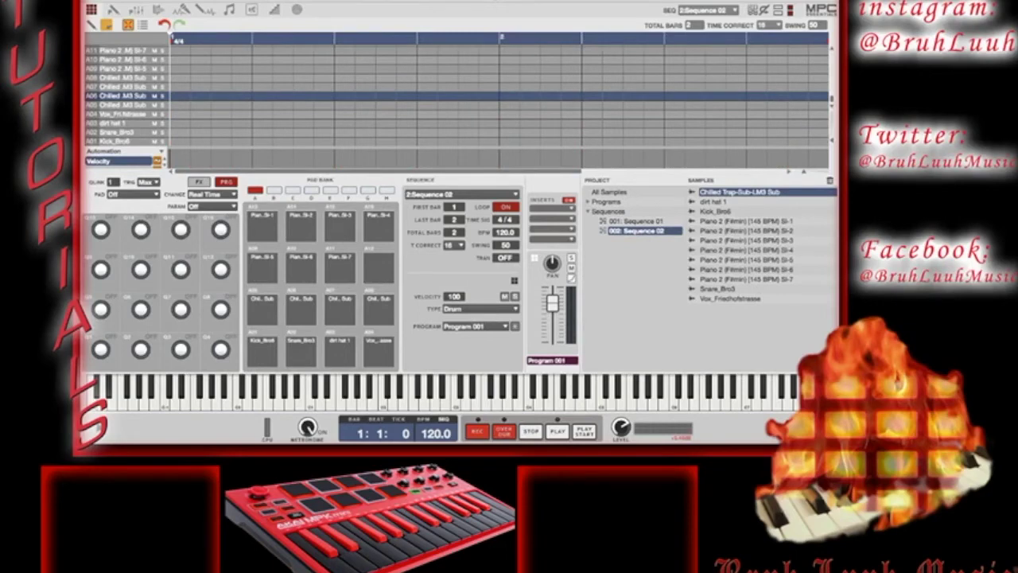
pyautogui.hotkey('ctrl', 'v')
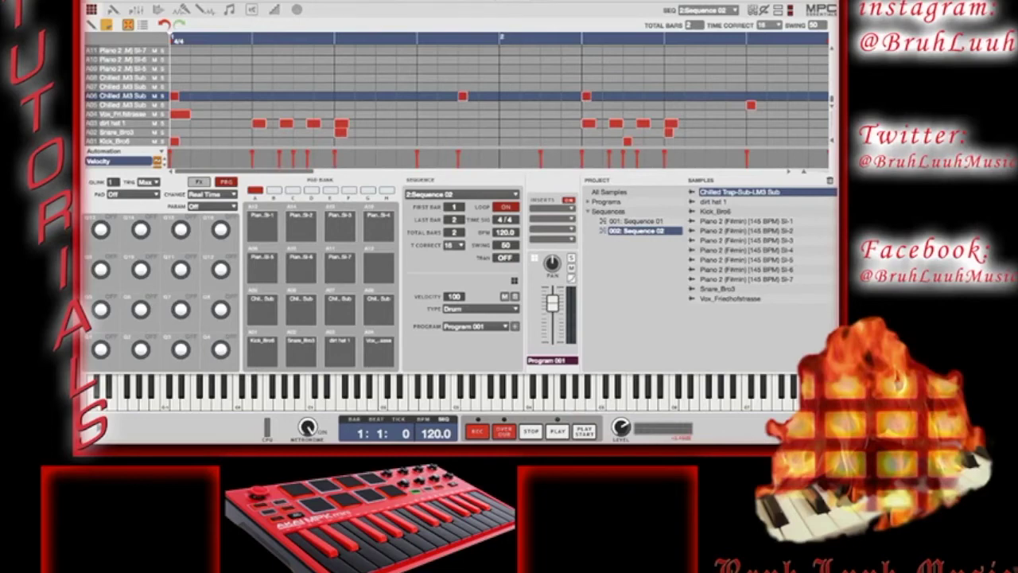
pyautogui.hotkey('ctrl', 'v')
pyautogui.hotkey('ctrl', 'v')
pyautogui.hotkey('ctrl', 'v')
pyautogui.hotkey('ctrl', 'v')
pyautogui.hotkey('ctrl', 'v')
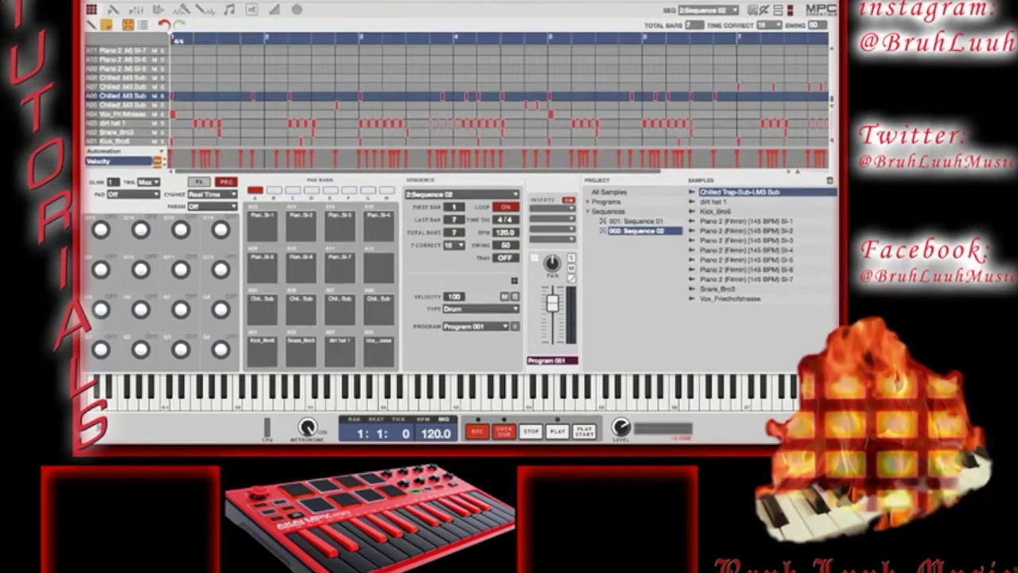
pyautogui.hotkey('ctrl', 'v')
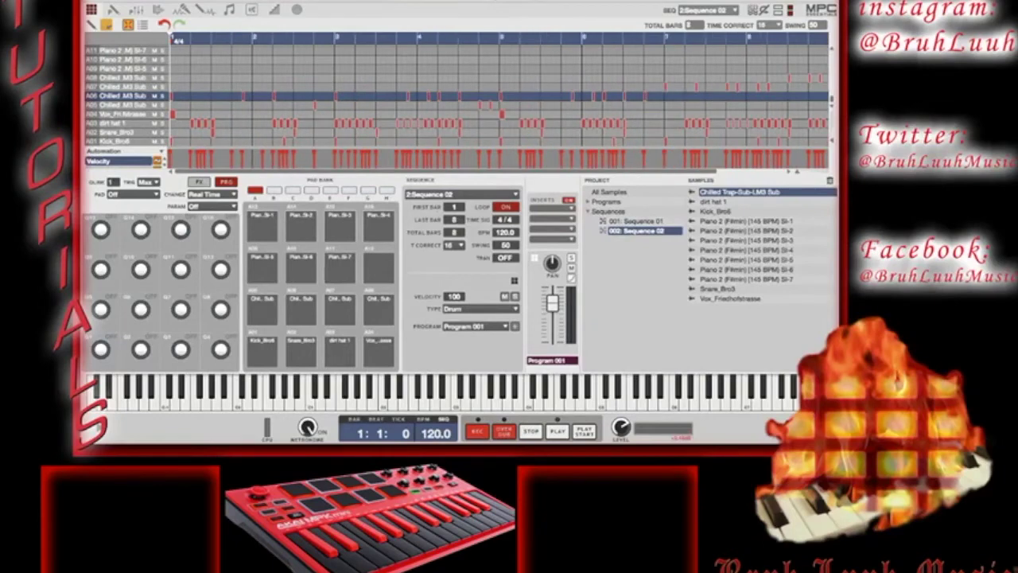
# - Set the tempo of Sequence 02 to 128 BPM and play it back
pyautogui.doubleClick(436, 433)
pyautogui.press('Return')
pyautogui.press('BackSpace')
pyautogui.write('8')
pyautogui.press('space')
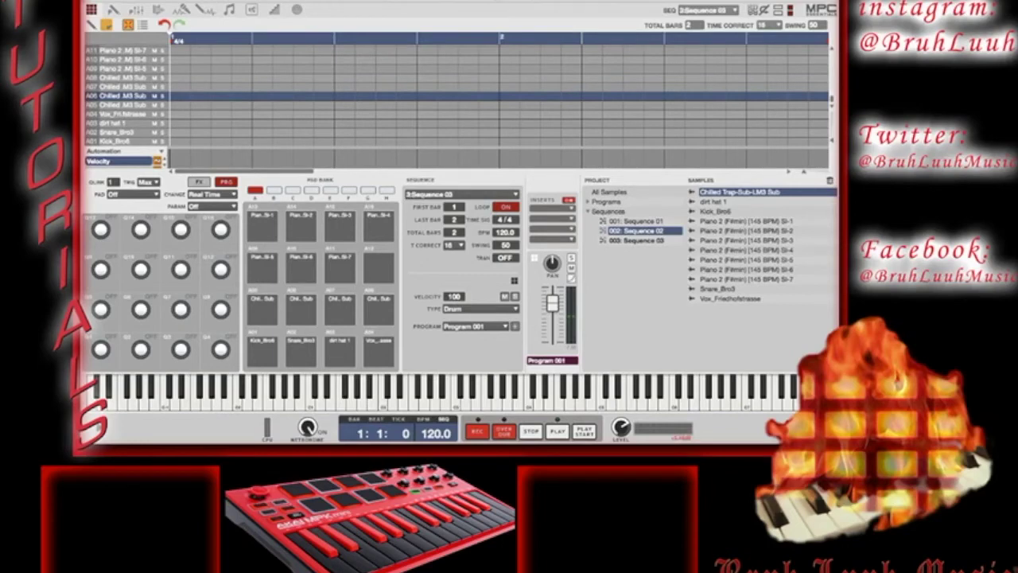
# - Fill Sequence 03 with the copied events, extend it to 9 bars and play it back
pyautogui.scroll(-1, 454, 220)
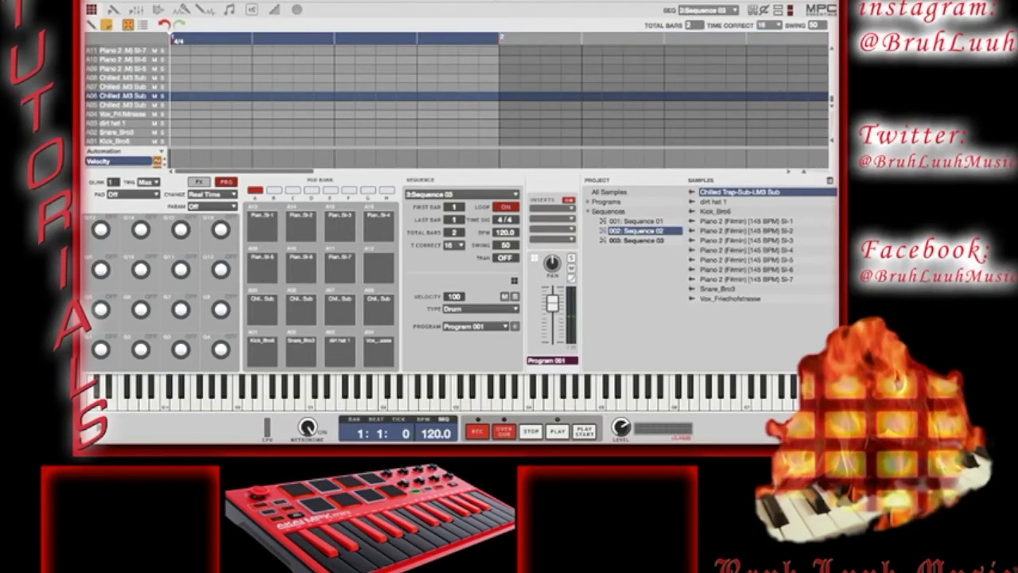
pyautogui.scroll(1, 454, 219)
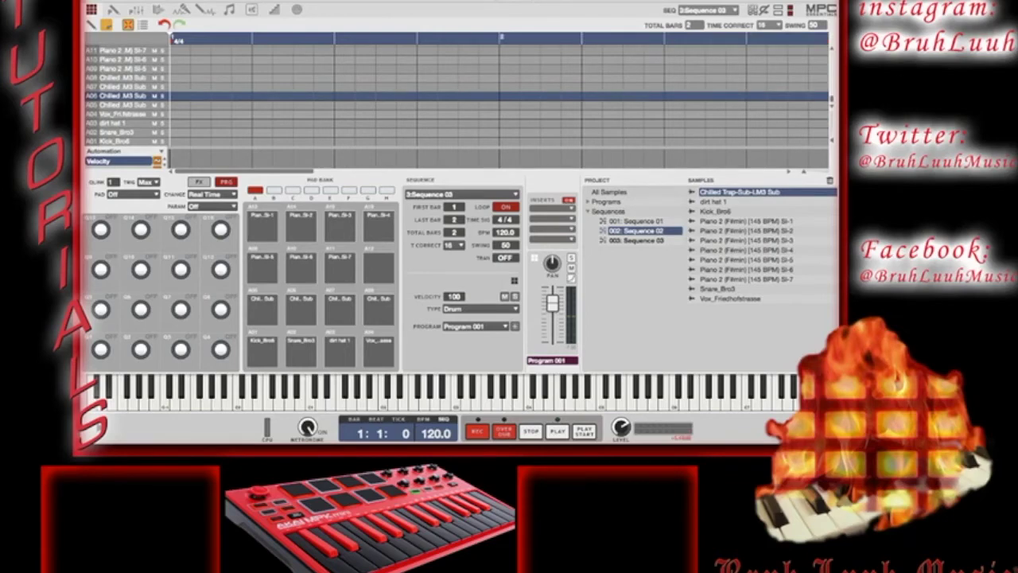
pyautogui.scroll(6, 453, 220)
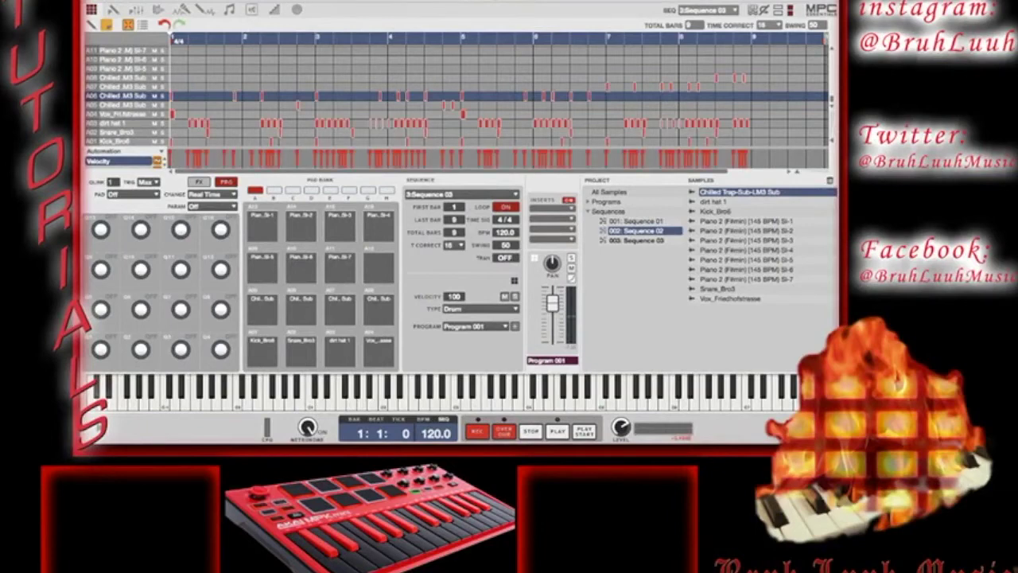
pyautogui.press('space')
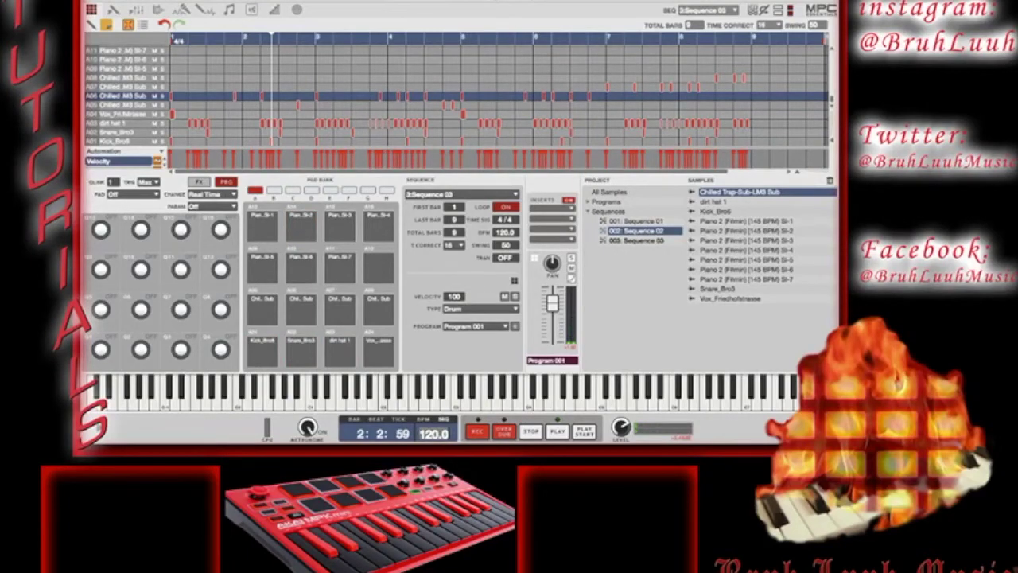
# - Set the tempo of Sequence 03 to 128 BPM
pyautogui.press('BackSpace')
pyautogui.press('BackSpace')
pyautogui.press('BackSpace')
pyautogui.press('BackSpace')
pyautogui.press('BackSpace')
pyautogui.write('128')
pyautogui.press('Return')
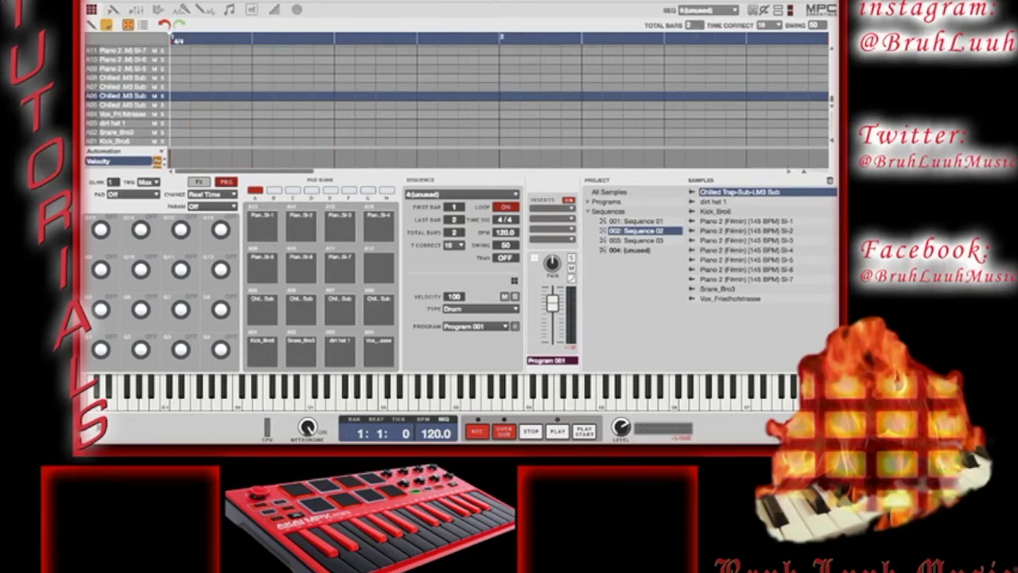
# - Paste the copied events into Sequence 04, with its tempo set to 128 BPM and its length to 8 bars
pyautogui.hotkey('ctrl', 'v')
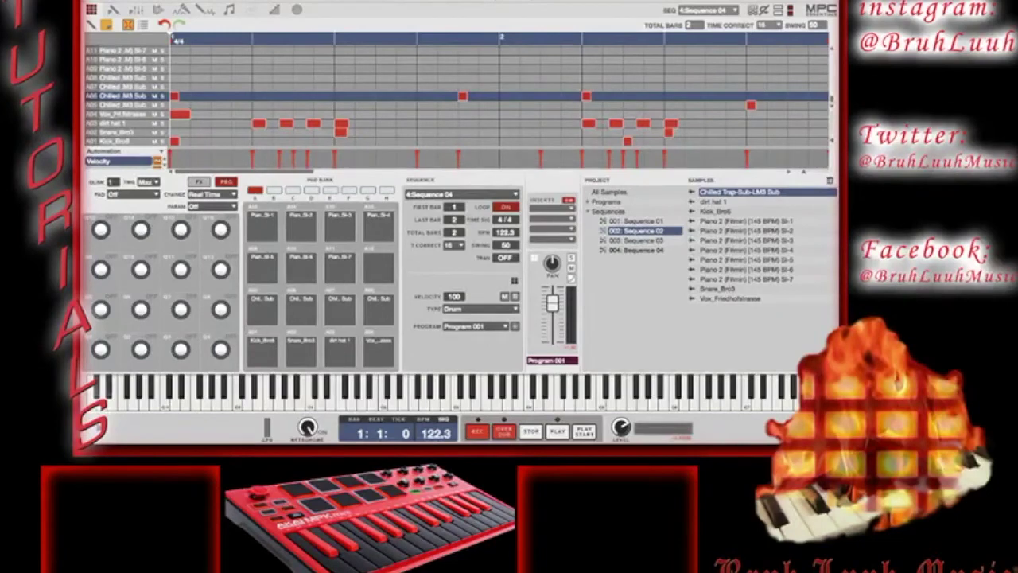
pyautogui.click(436, 434)
pyautogui.press('BackSpace')
pyautogui.press('BackSpace')
pyautogui.write('28')
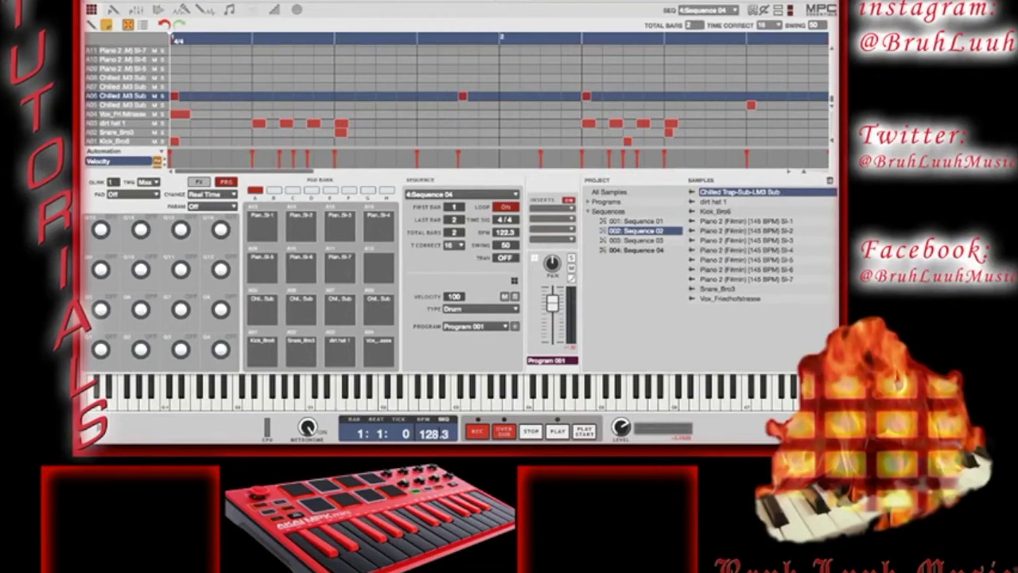
pyautogui.press('Delete')
pyautogui.press('Delete')
pyautogui.press('Return')
pyautogui.write('8')
pyautogui.press('Return')
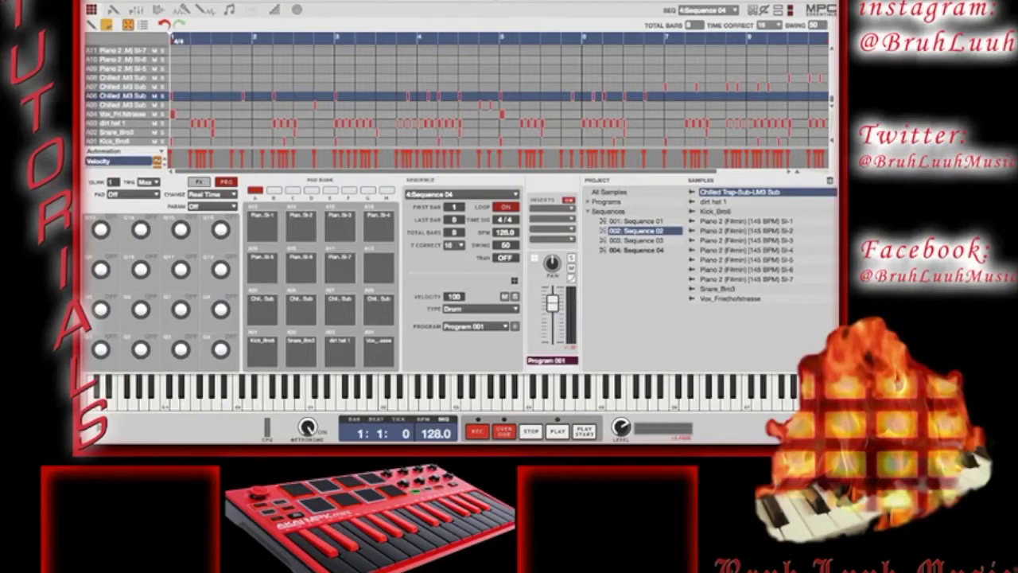
pyautogui.press('space')
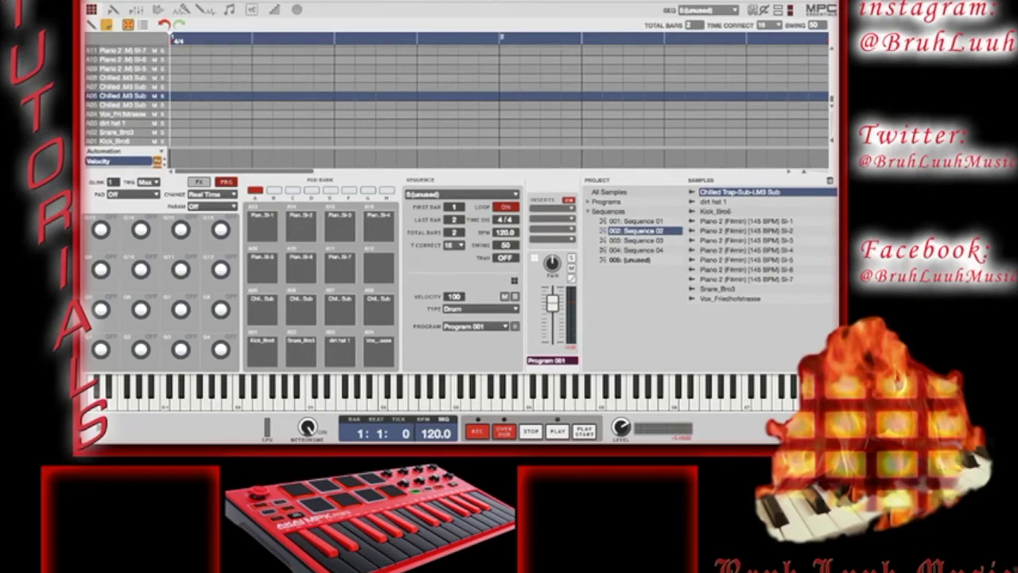
# - Paste the copied events into Sequence 05 and set its tempo to 128 BPM
pyautogui.hotkey('ctrl', 'v')
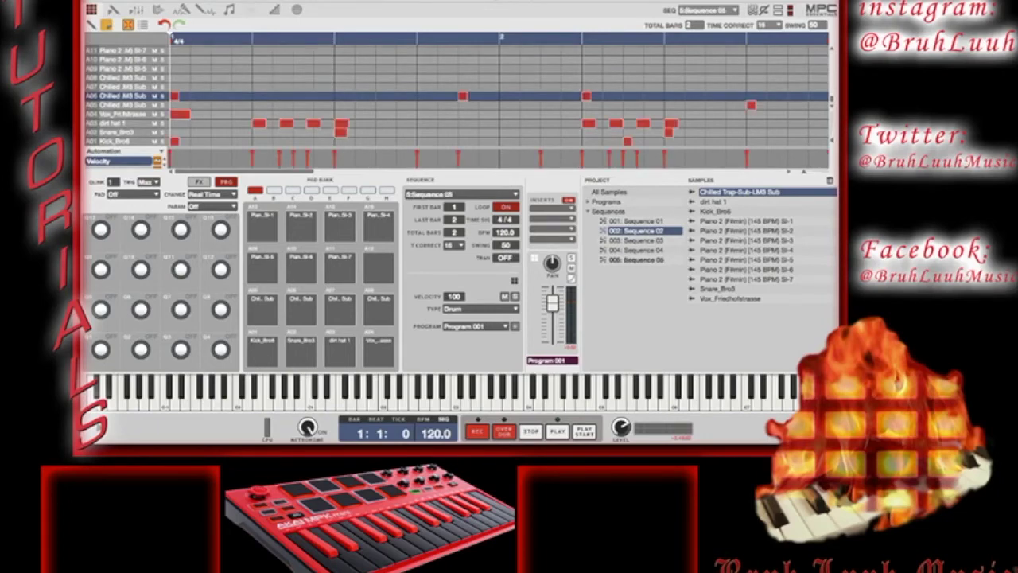
pyautogui.doubleClick(436, 433)
pyautogui.press('BackSpace')
pyautogui.write('128')
pyautogui.press('Return')
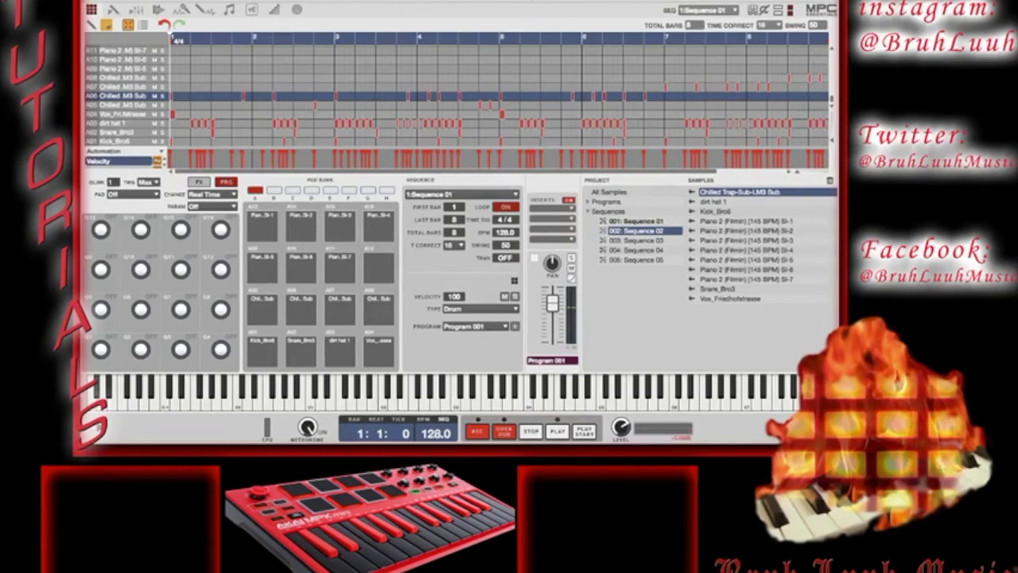
# - Open the Next Sequence overview and play Sequence 01 from there
pyautogui.click(157, 11)
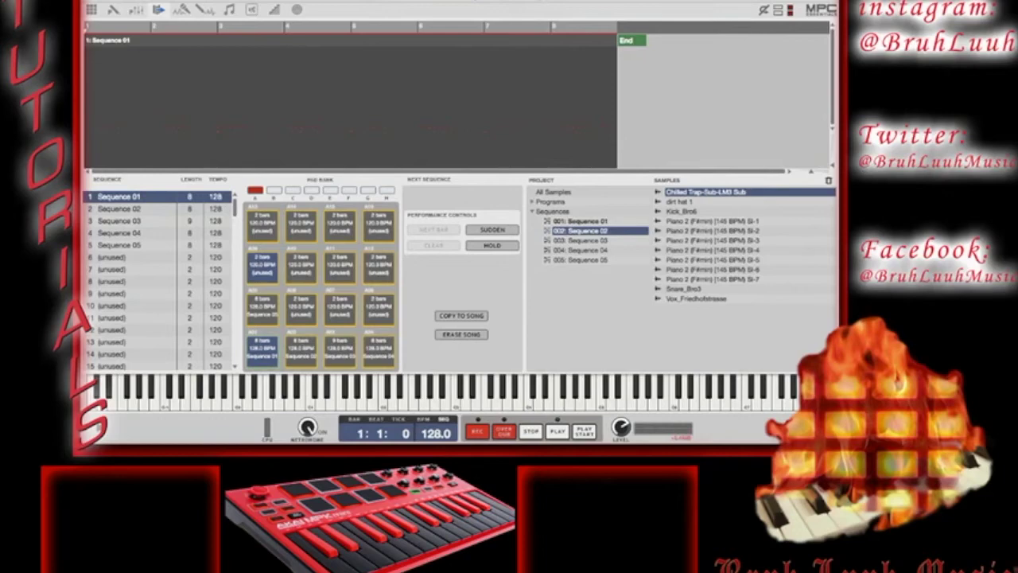
pyautogui.press('space')
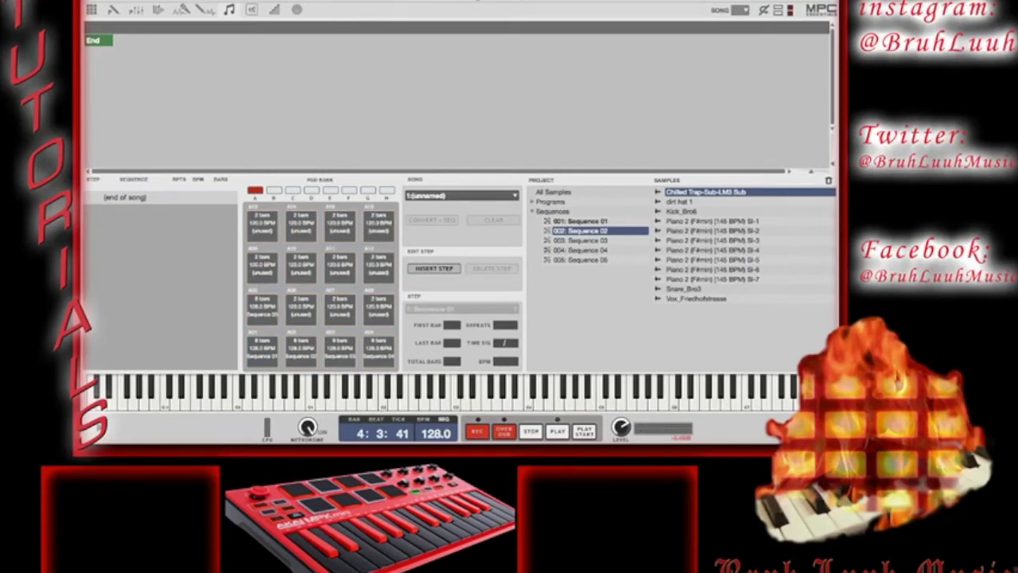
# - Insert repeated Sequence 01 steps into the empty song until it holds nine of them
pyautogui.click(434, 268)
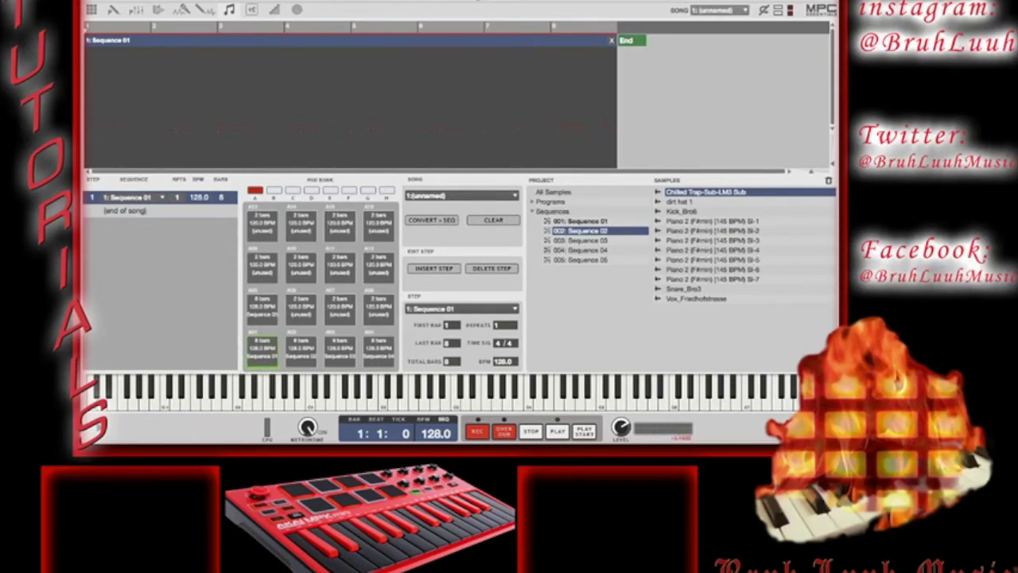
pyautogui.click(491, 268)
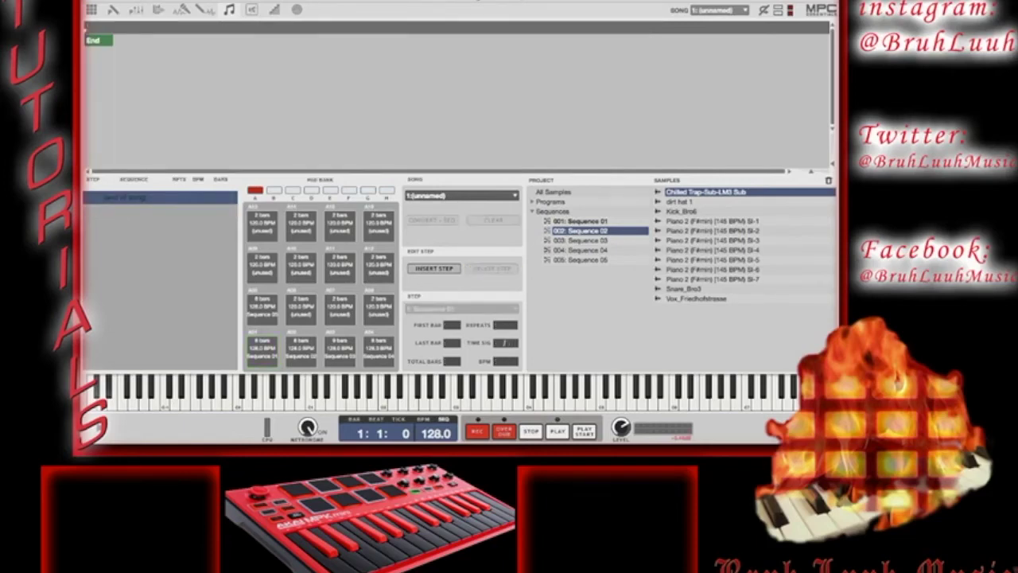
pyautogui.click(434, 268)
pyautogui.click(434, 268)
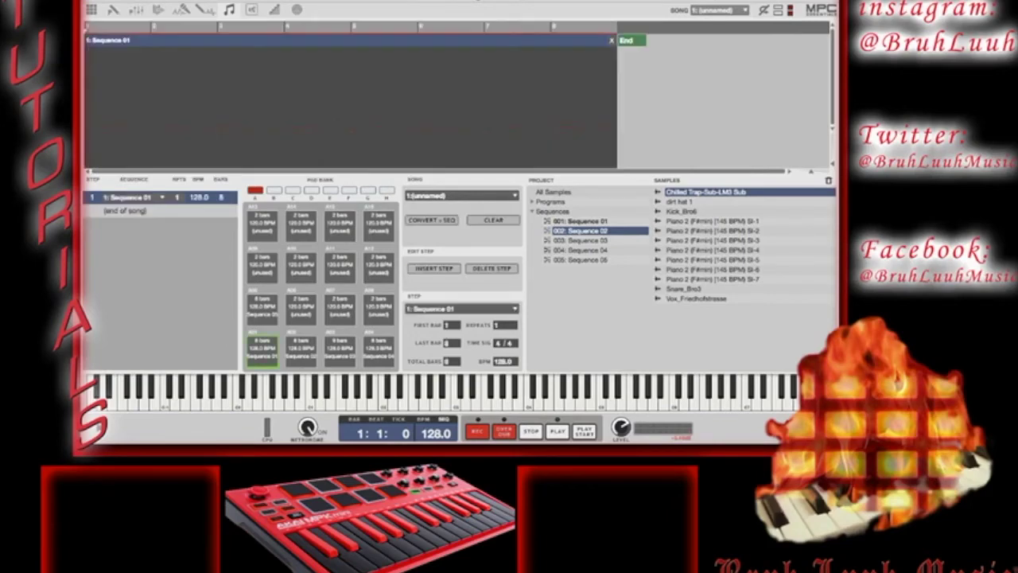
pyautogui.click(434, 268)
pyautogui.click(434, 268)
pyautogui.click(434, 268)
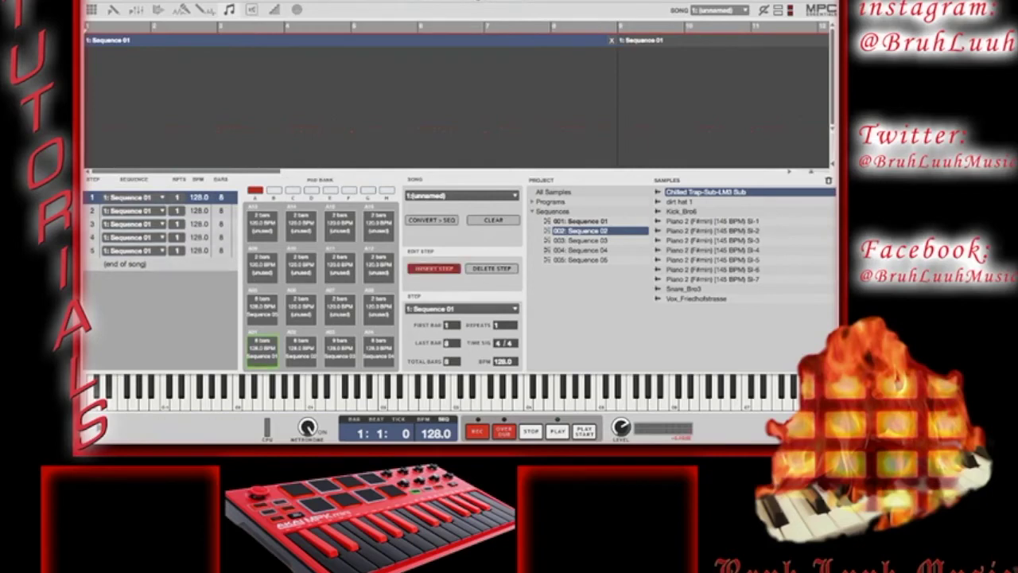
pyautogui.click(434, 269)
pyautogui.click(434, 268)
pyautogui.click(433, 268)
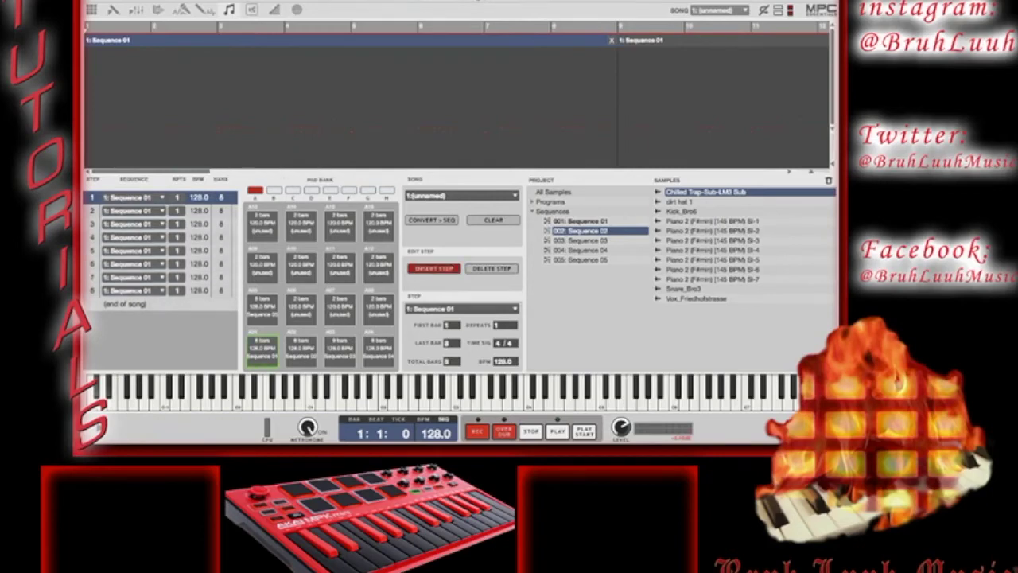
pyautogui.click(434, 268)
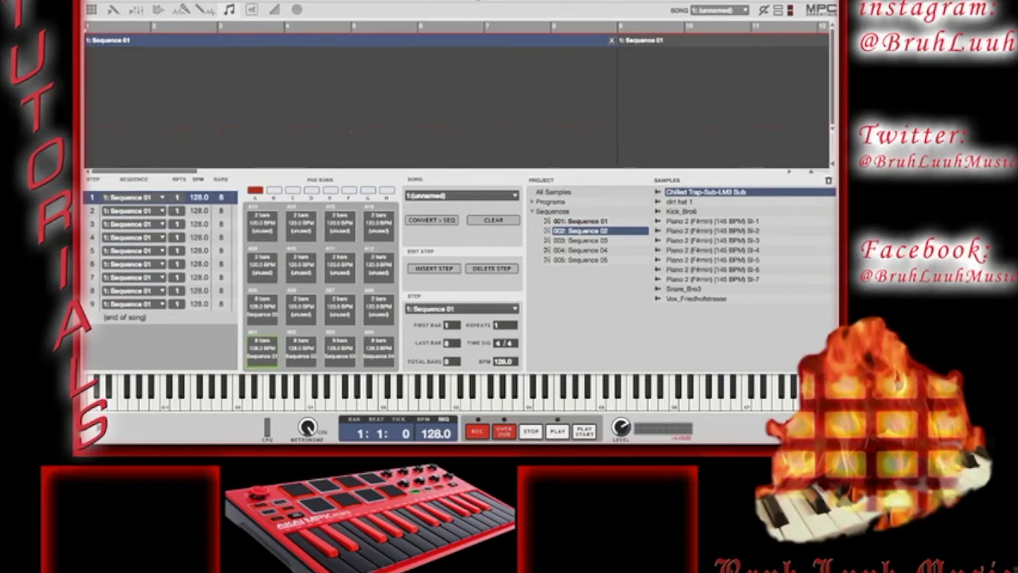
# - Delete all the inserted Sequence 01 steps from the song
pyautogui.click(125, 317)
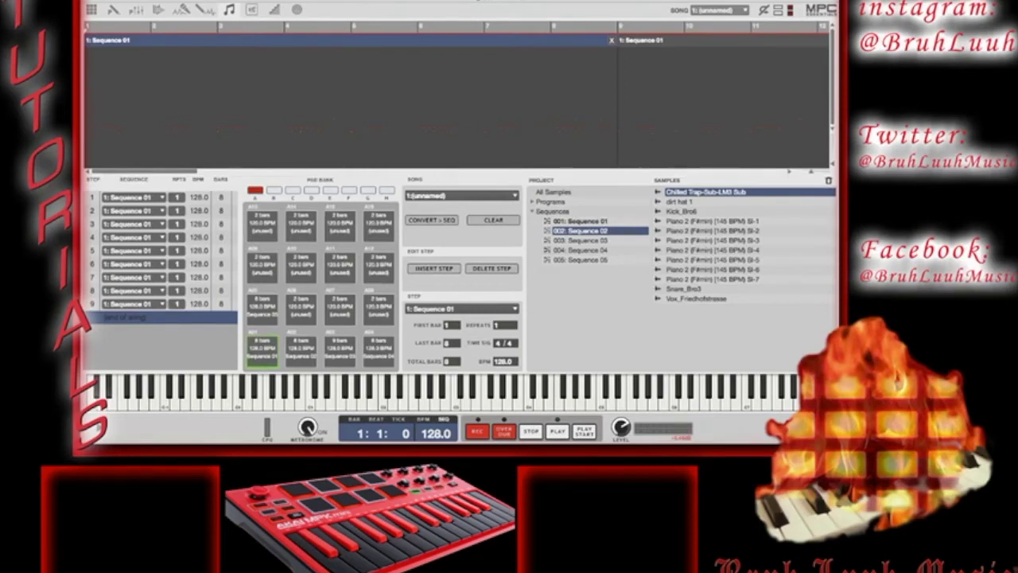
pyautogui.click(492, 268)
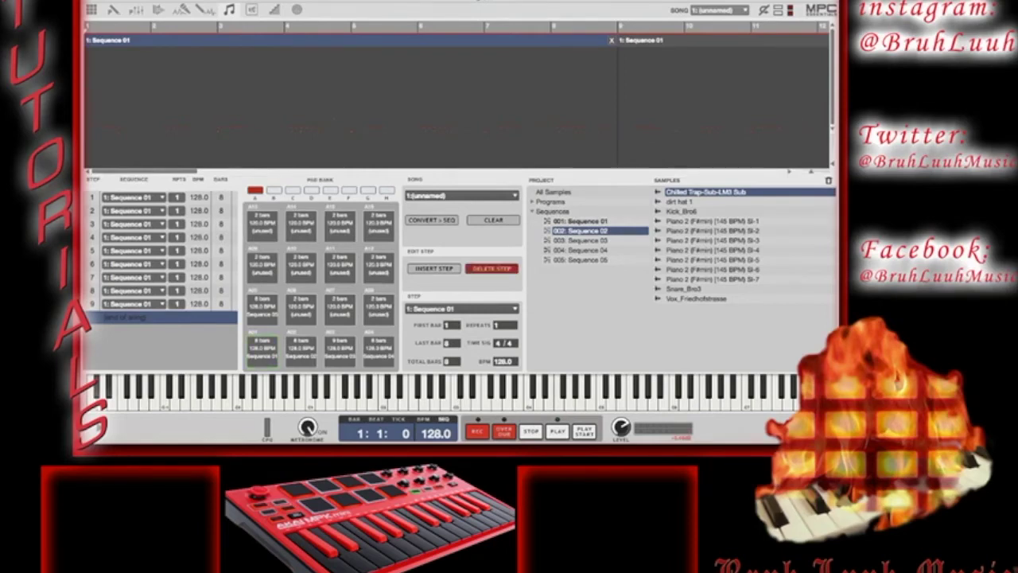
pyautogui.click(491, 268)
pyautogui.click(491, 268)
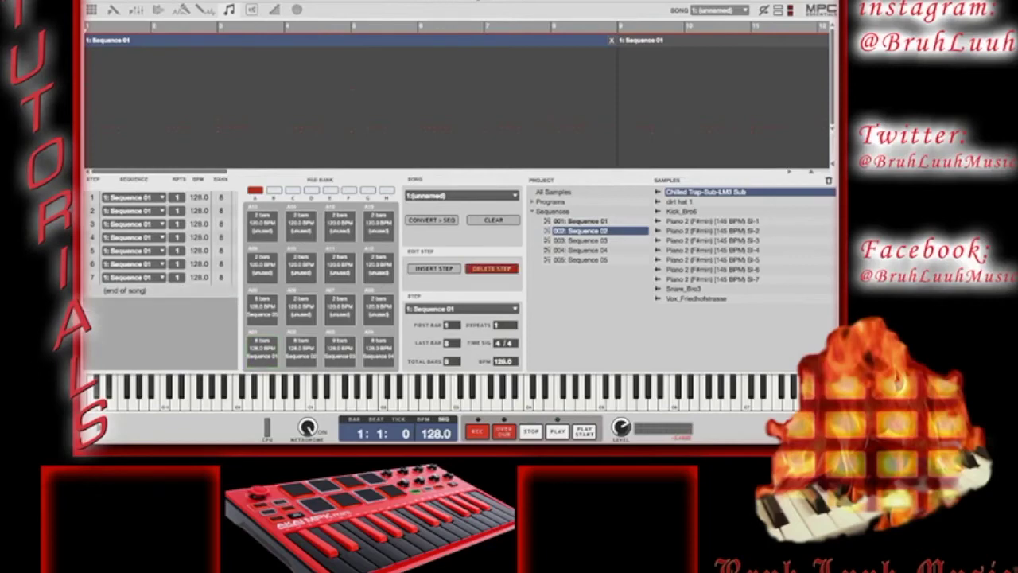
pyautogui.click(491, 268)
pyautogui.click(491, 268)
pyautogui.click(492, 268)
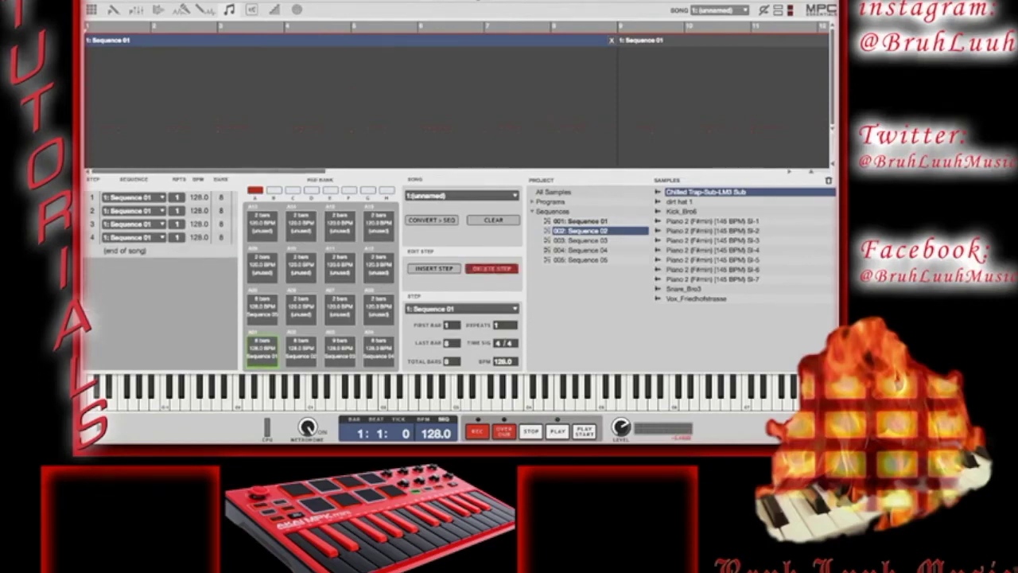
pyautogui.click(492, 268)
pyautogui.click(492, 268)
pyautogui.click(491, 268)
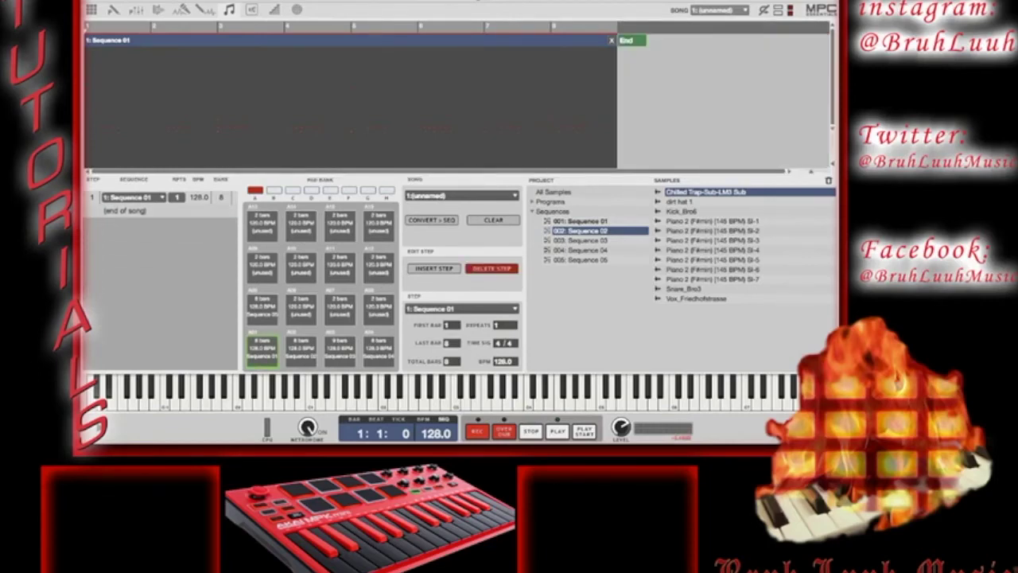
pyautogui.click(492, 268)
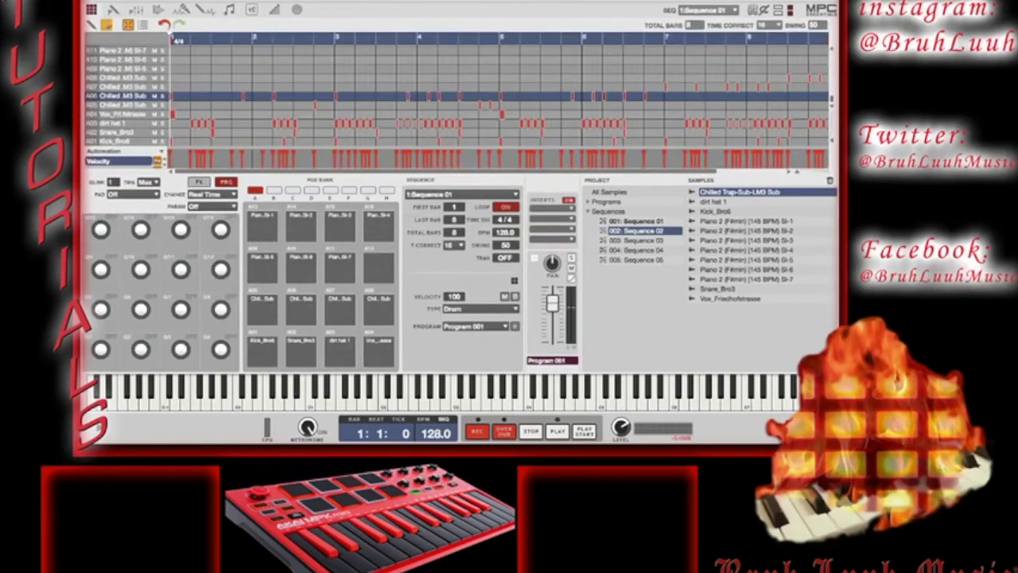
# - Delete the Kick_Bro6 and Snare_Bro3 events from Sequence 01 in the main grid
pyautogui.click(636, 220)
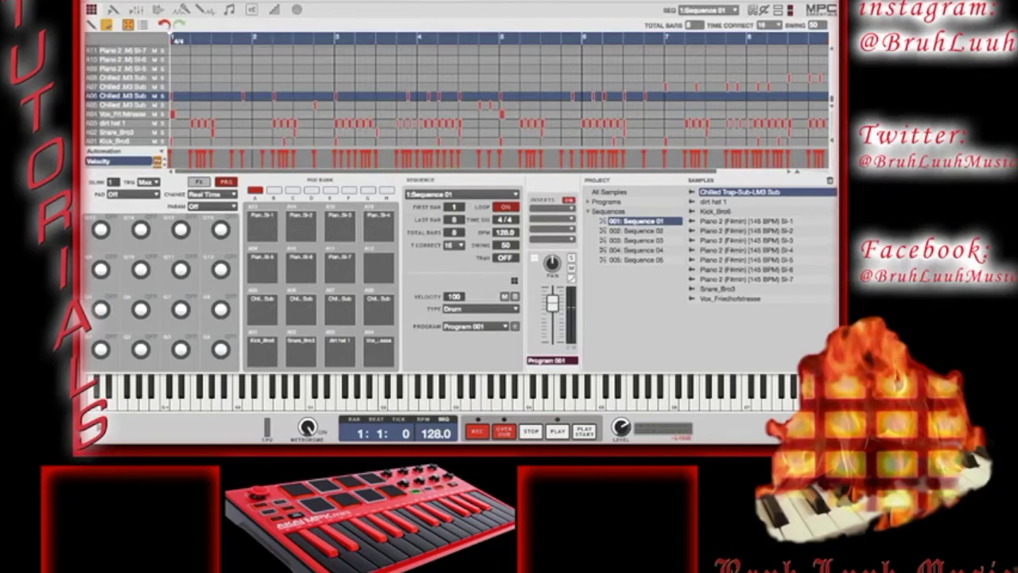
pyautogui.scroll(-1, 499, 96)
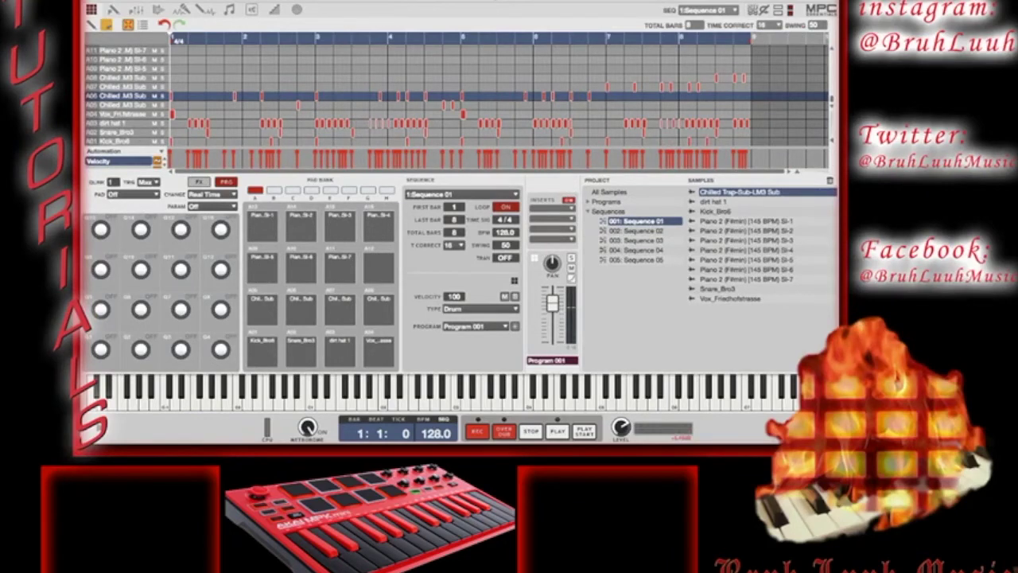
pyautogui.scroll(2, 499, 95)
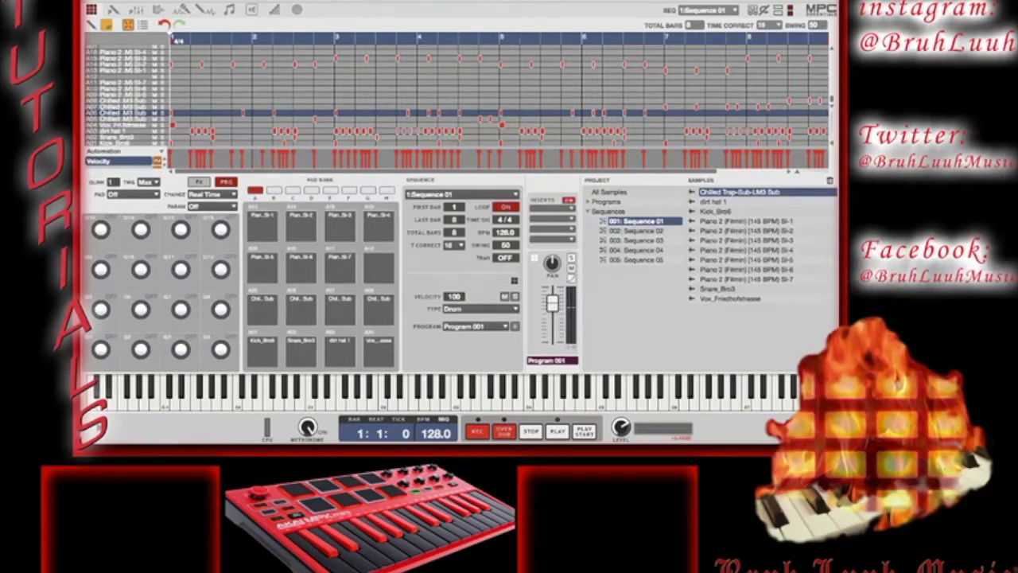
pyautogui.press('Escape')
pyautogui.moveTo(722, 141); pyautogui.dragTo(796, 146)
pyautogui.click(668, 143)
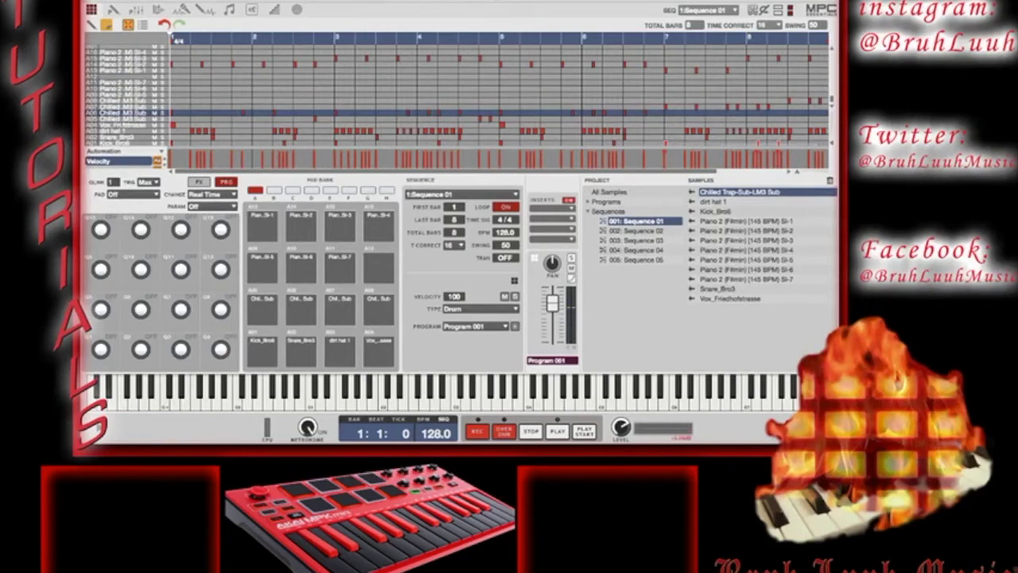
pyautogui.moveTo(239, 141); pyautogui.dragTo(170, 129)
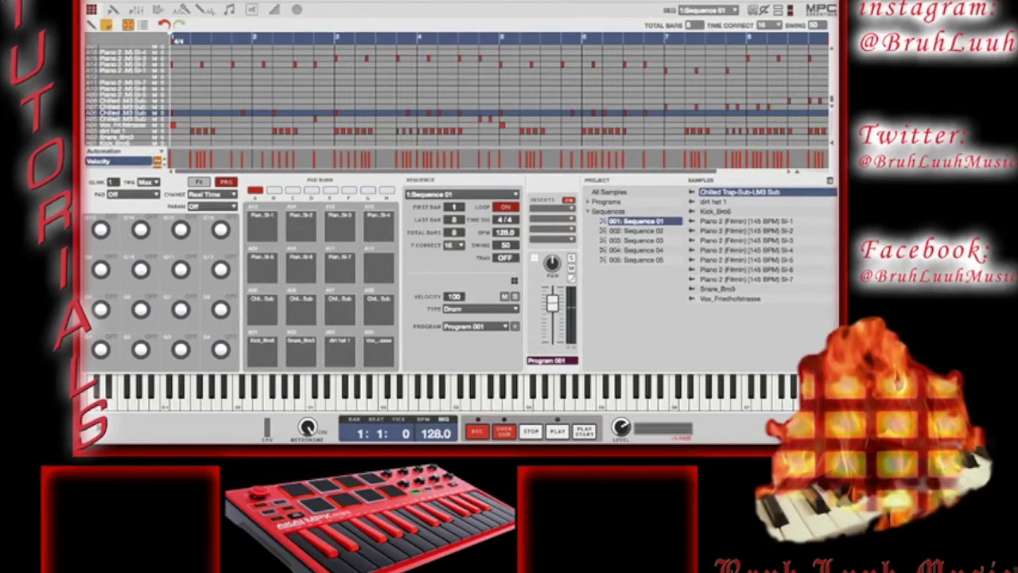
# - Compare Sequence 01 with Sequence 02, then play Sequence 01 and review its events in the grid
pyautogui.click(644, 230)
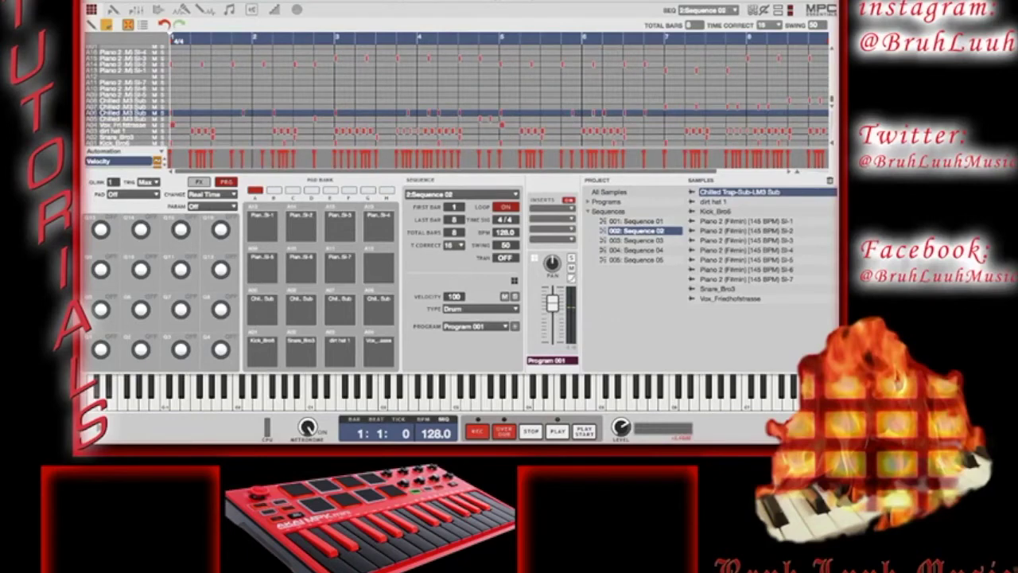
pyautogui.click(640, 220)
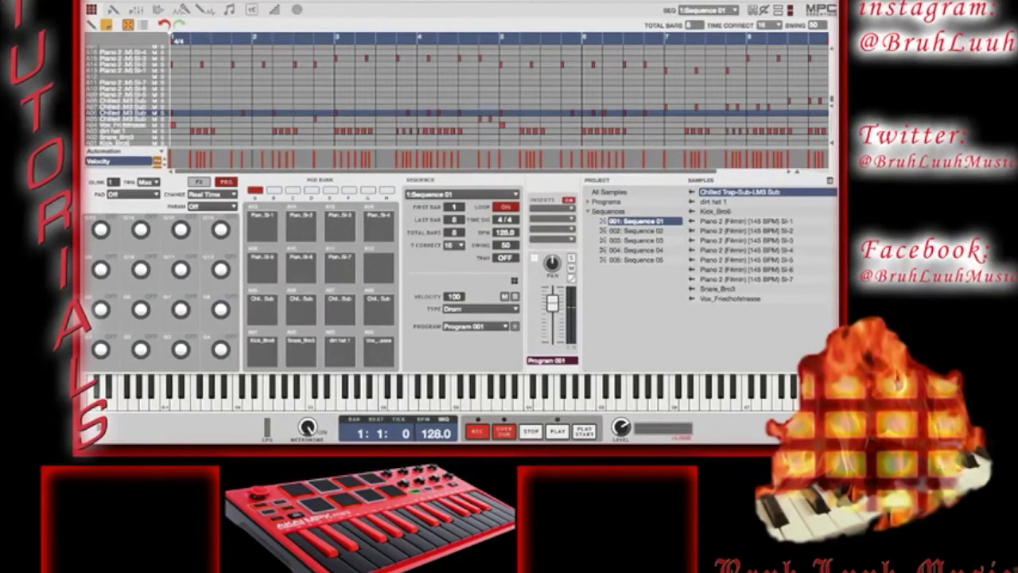
pyautogui.press('space')
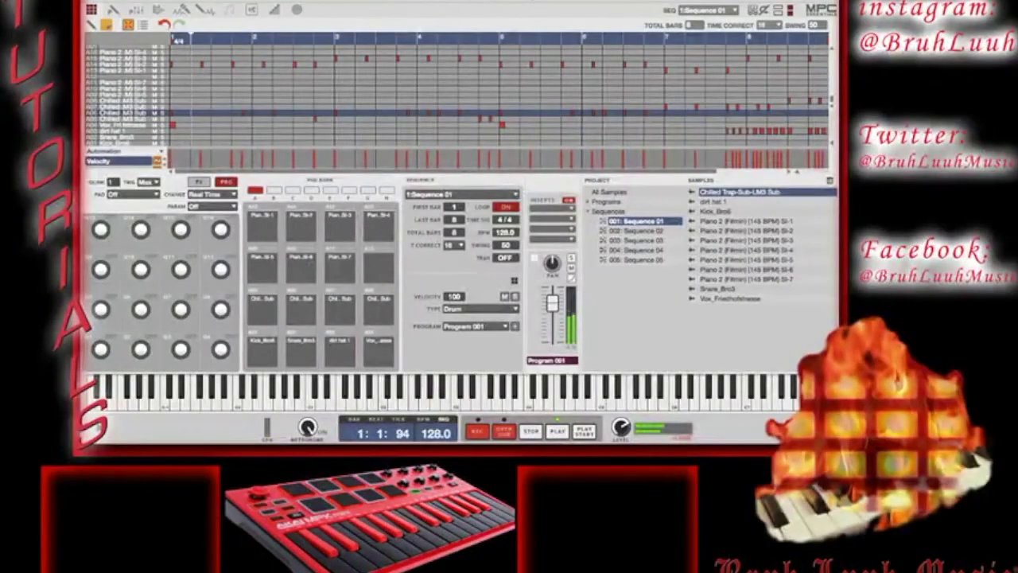
pyautogui.scroll(-5, 478, 88)
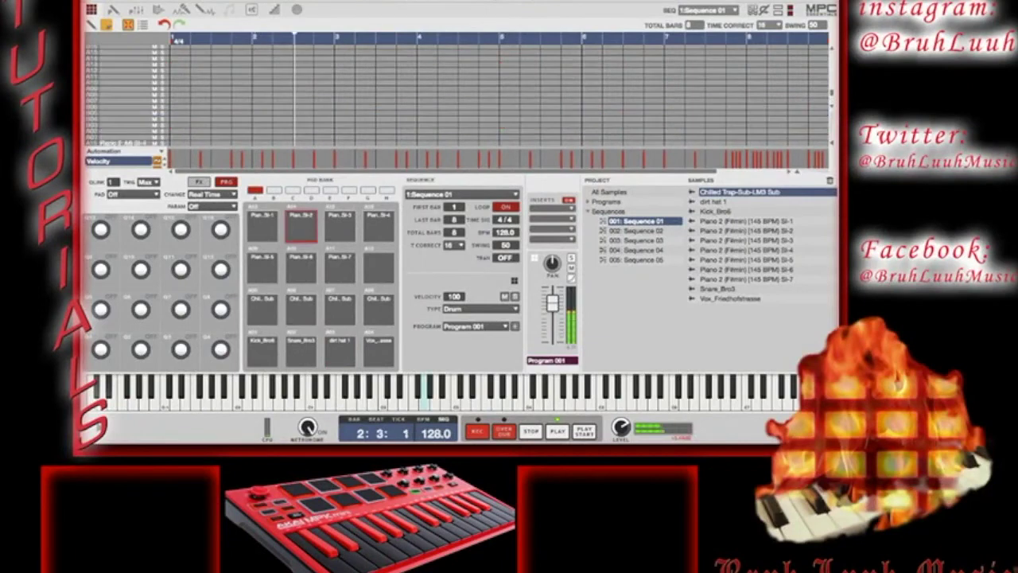
pyautogui.scroll(5, 478, 88)
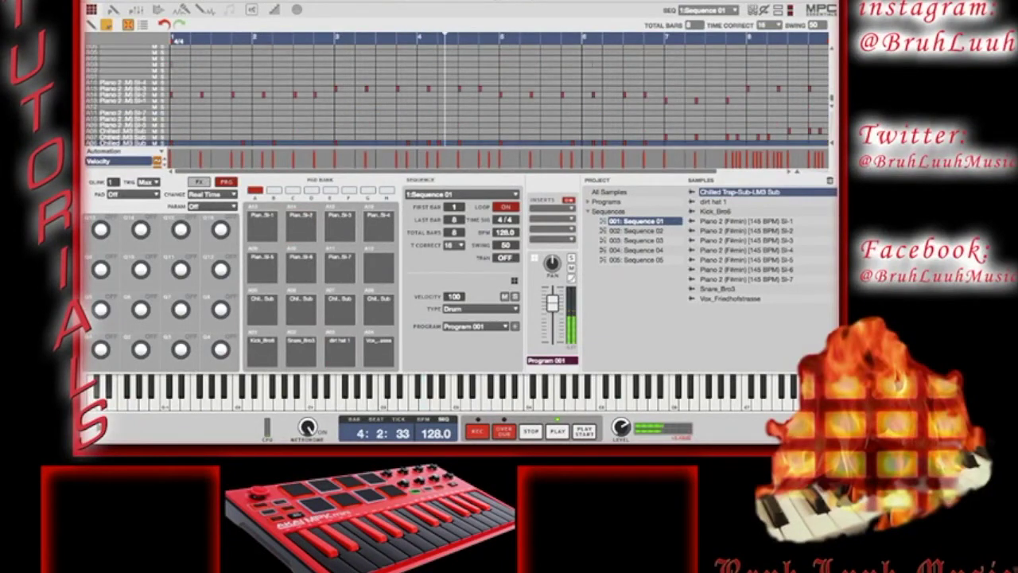
pyautogui.scroll(-3, 477, 88)
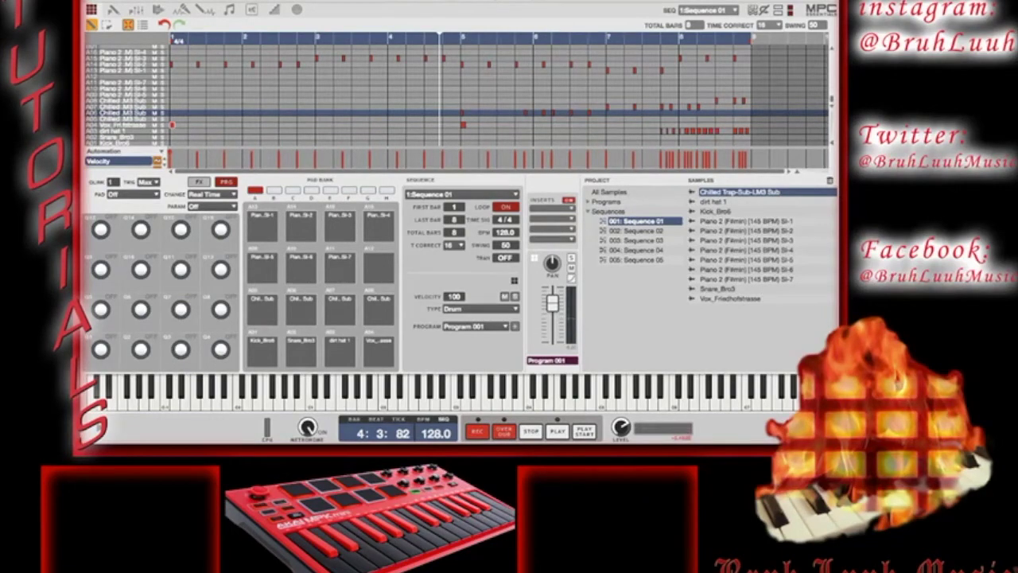
# - Play Sequence 01 into Sequence 02 in the Next Sequence overview, then reopen Sequence 01 in the main grid
pyautogui.click(159, 10)
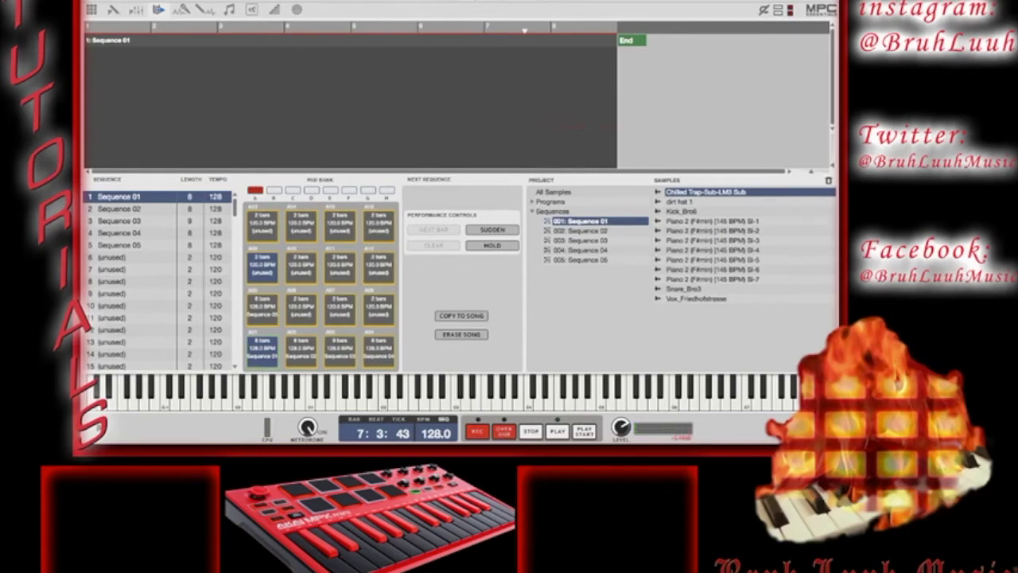
pyautogui.press('space')
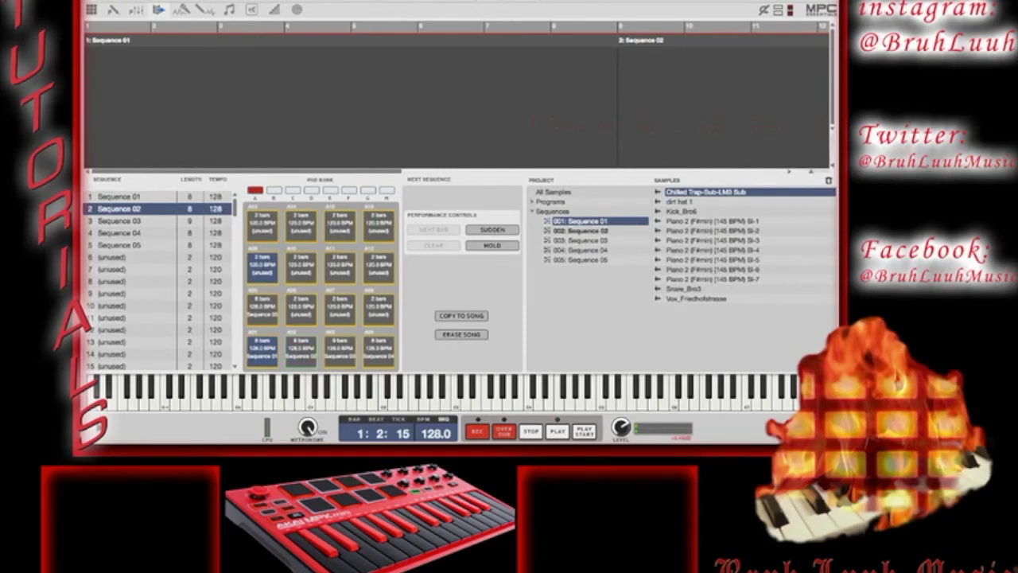
pyautogui.click(91, 10)
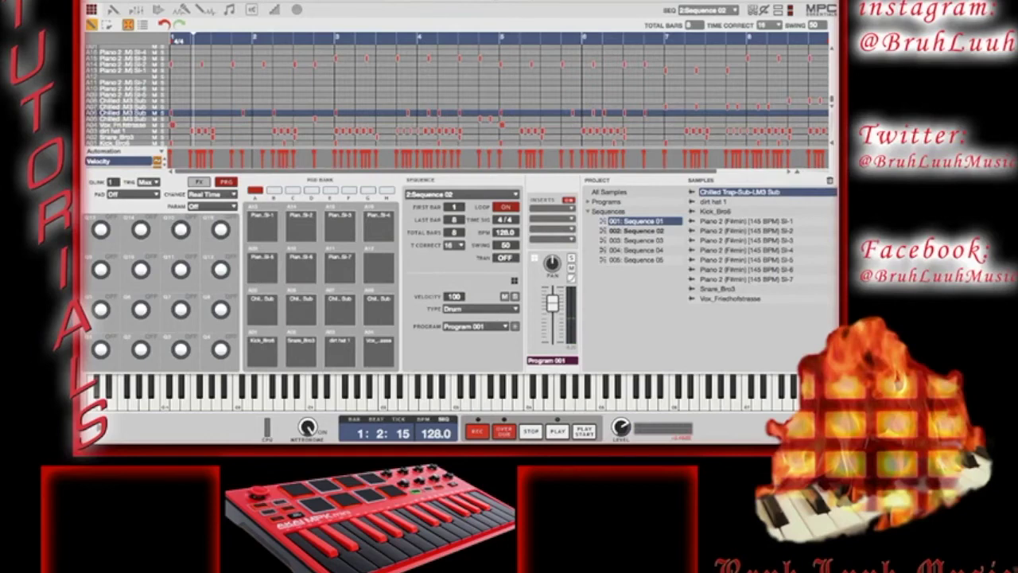
pyautogui.doubleClick(637, 221)
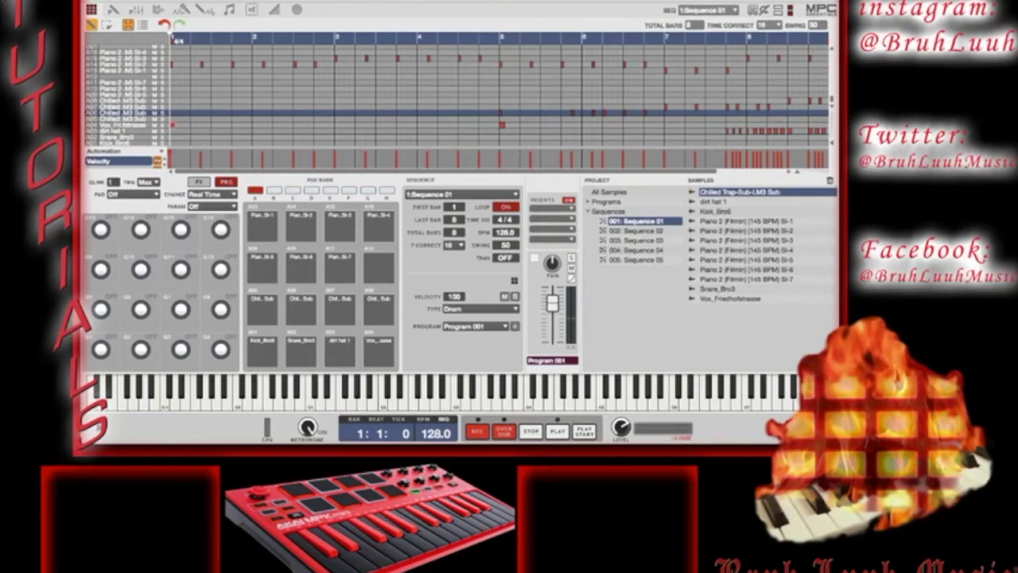
# - Delete all dirt hat 1 events from Sequence 03 and play it back
pyautogui.click(636, 240)
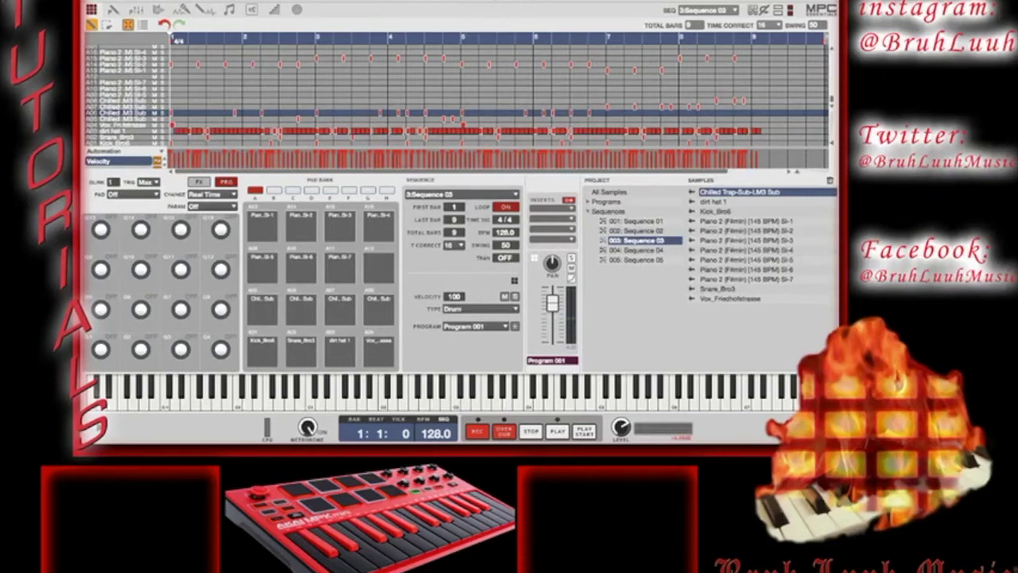
pyautogui.press('e')
pyautogui.click(756, 131)
pyautogui.moveTo(756, 131); pyautogui.dragTo(172, 132)
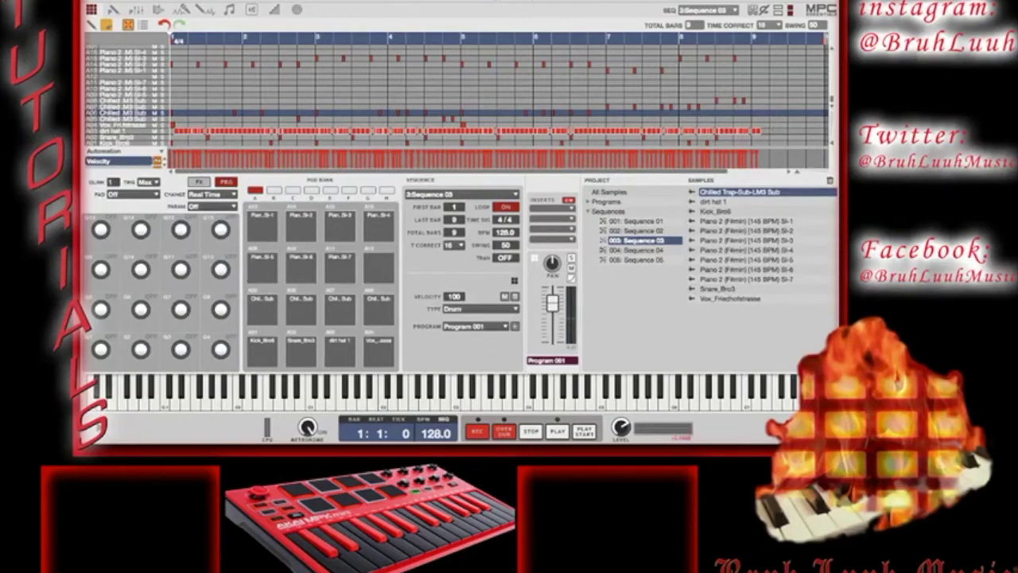
pyautogui.press('Delete')
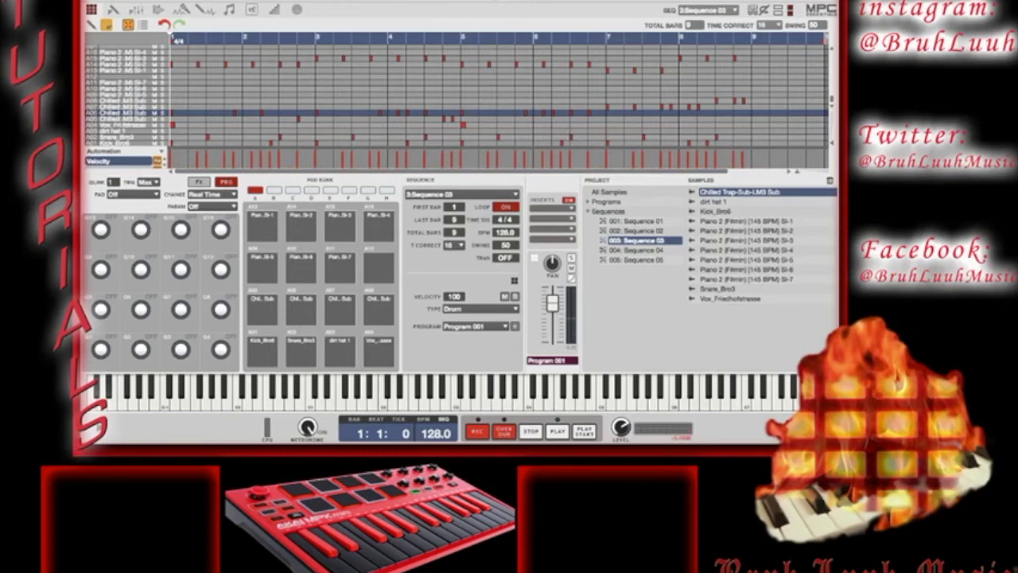
pyautogui.press('space')
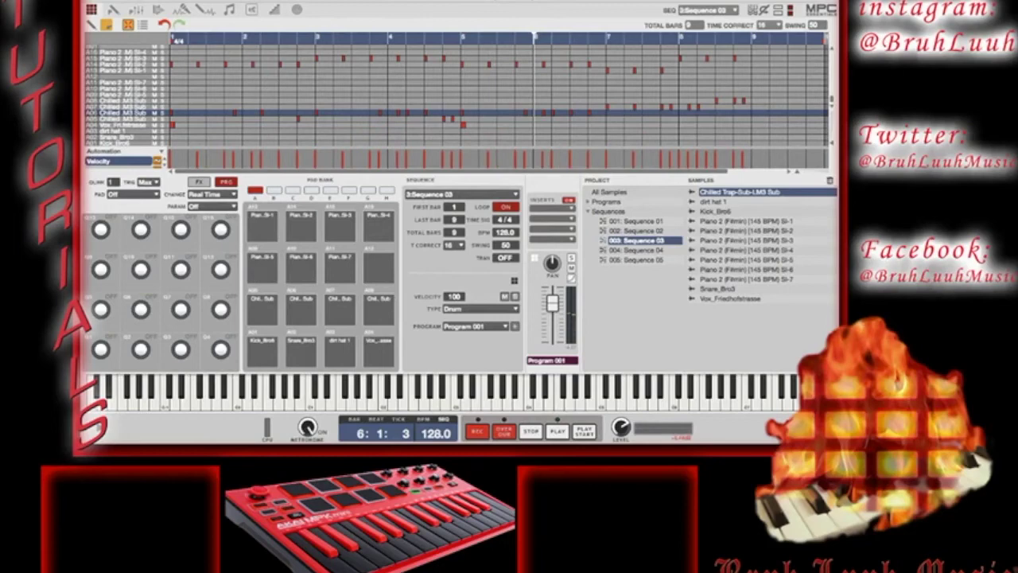
# - Play back Sequence 03, then play from Sequence 01 in the Next Sequence overview and review the sequence queue
pyautogui.press('space')
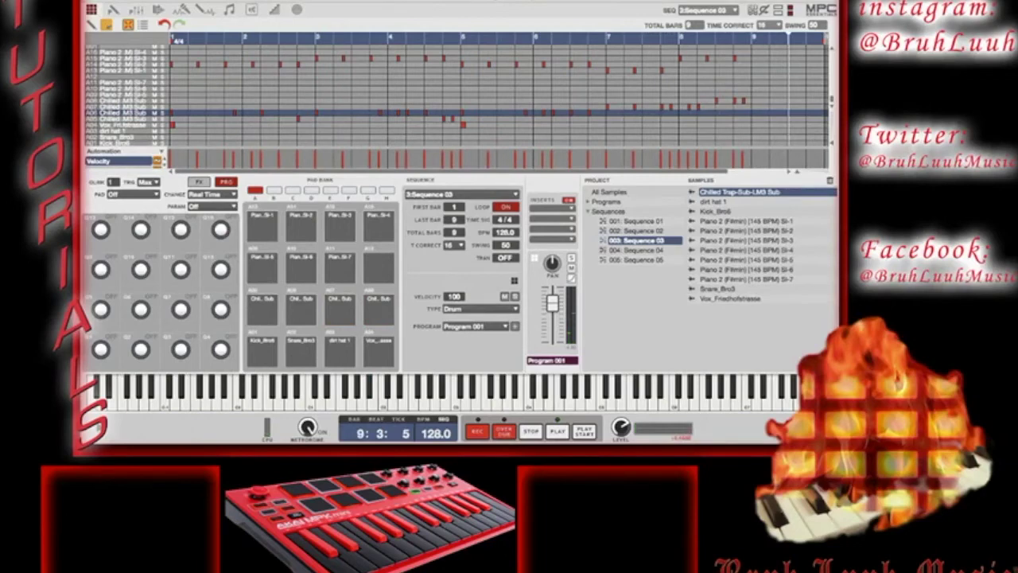
pyautogui.click(159, 10)
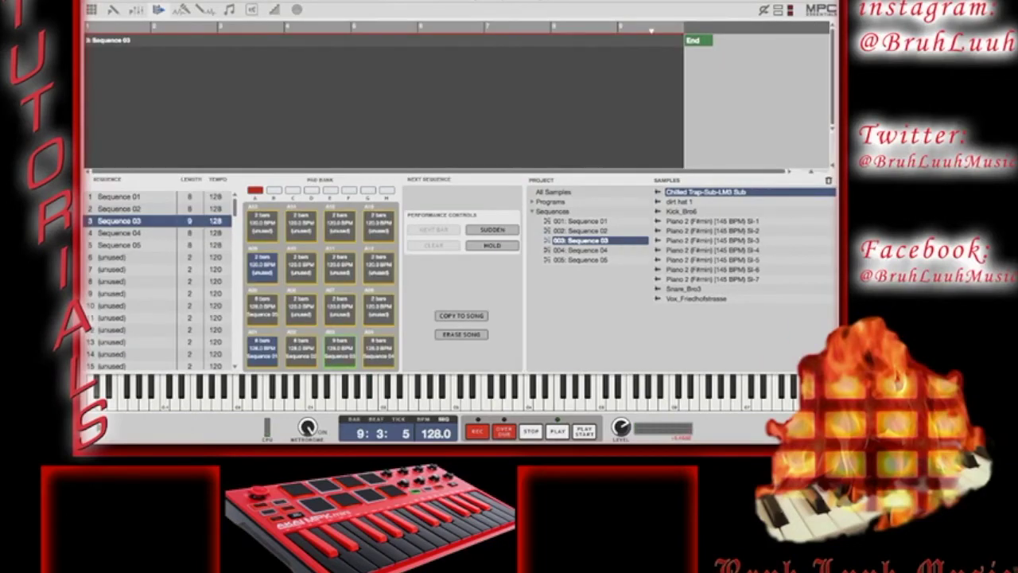
pyautogui.click(119, 197)
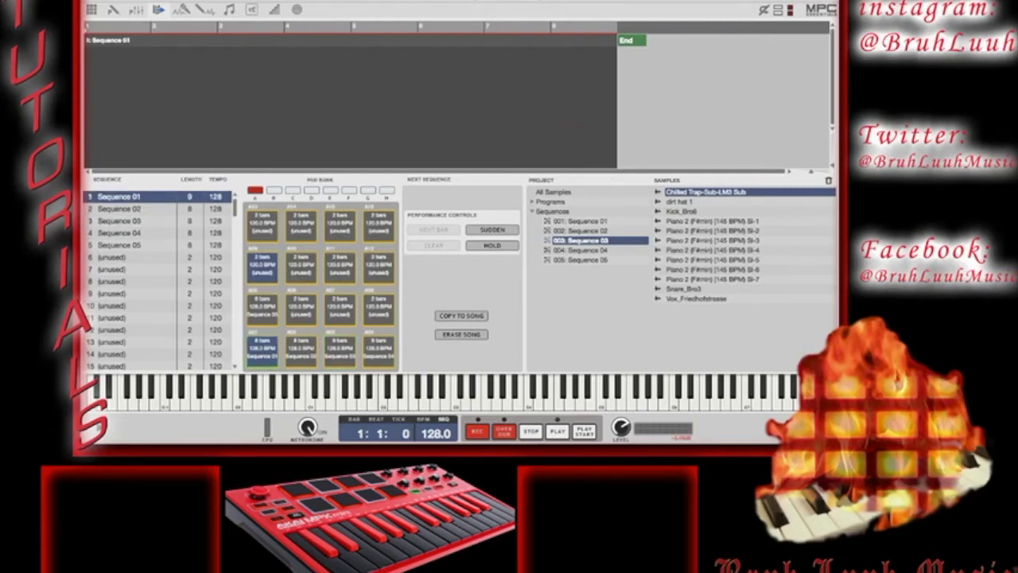
pyautogui.press('space')
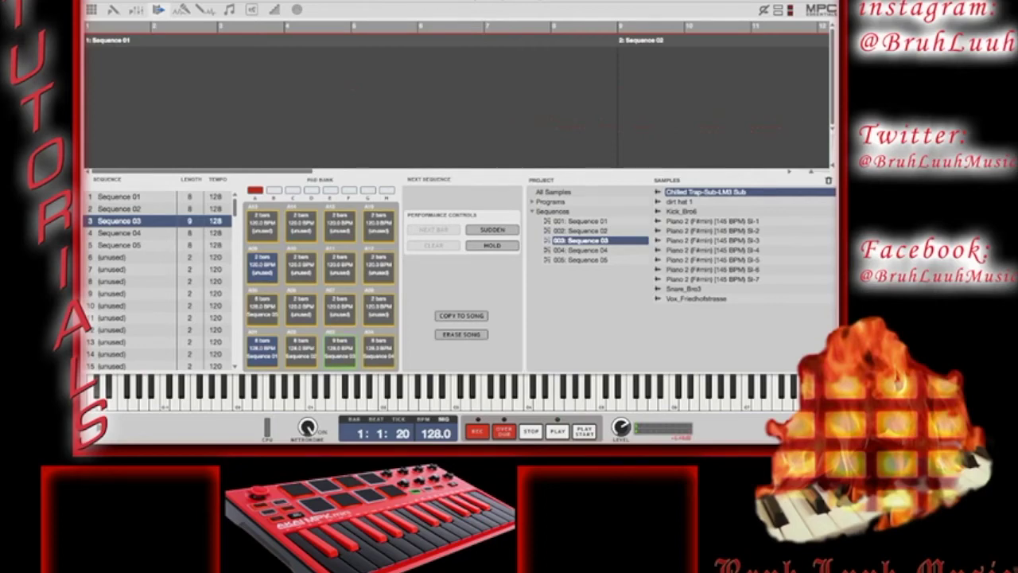
pyautogui.hscroll(10, 458, 103)
pyautogui.hscroll(10, 458, 104)
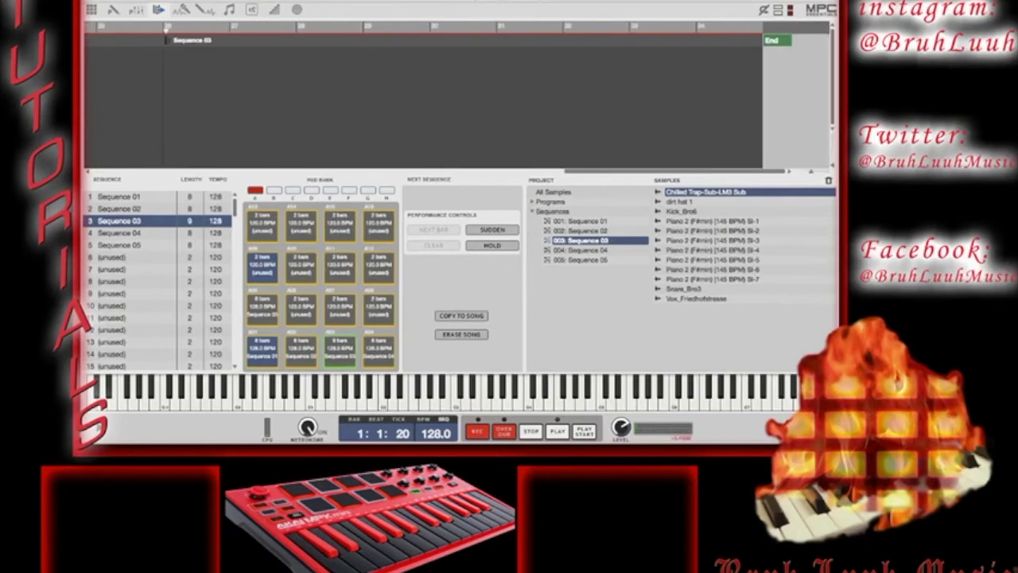
pyautogui.hscroll(-15, 457, 103)
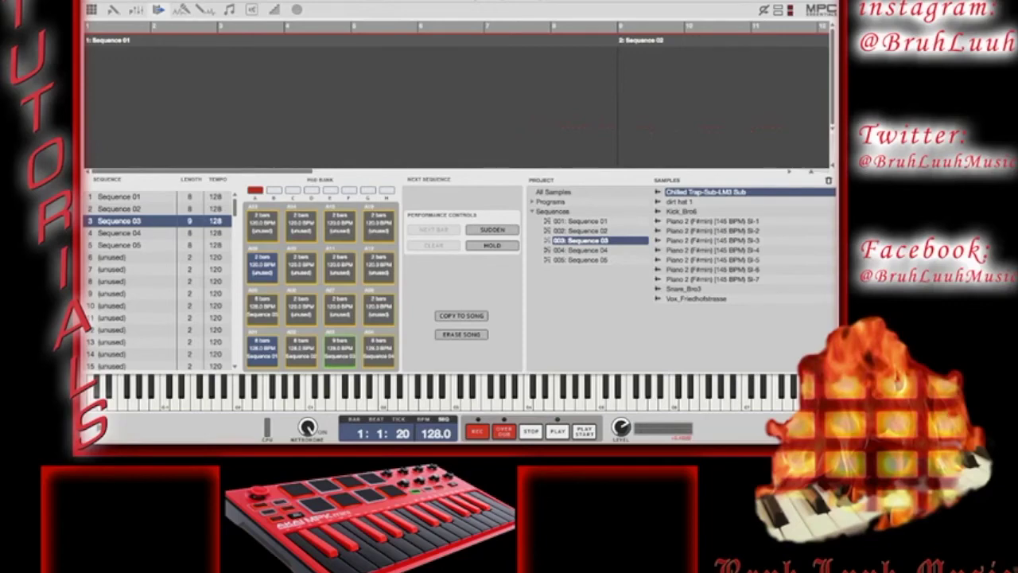
# - Delete the piano events in bars 1 to 4 of Sequence 04
pyautogui.hotkey('ctrl', '1')
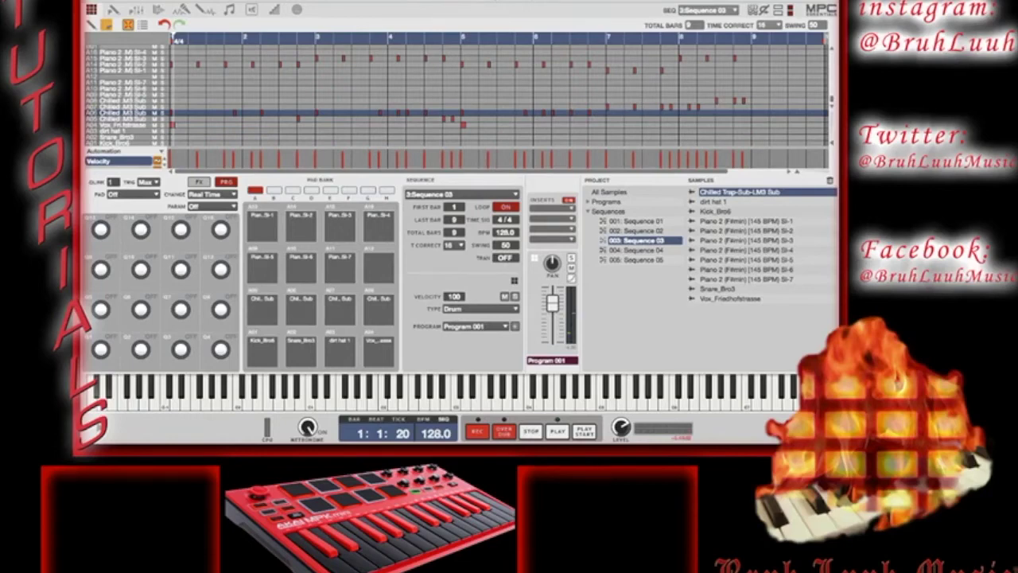
pyautogui.click(636, 250)
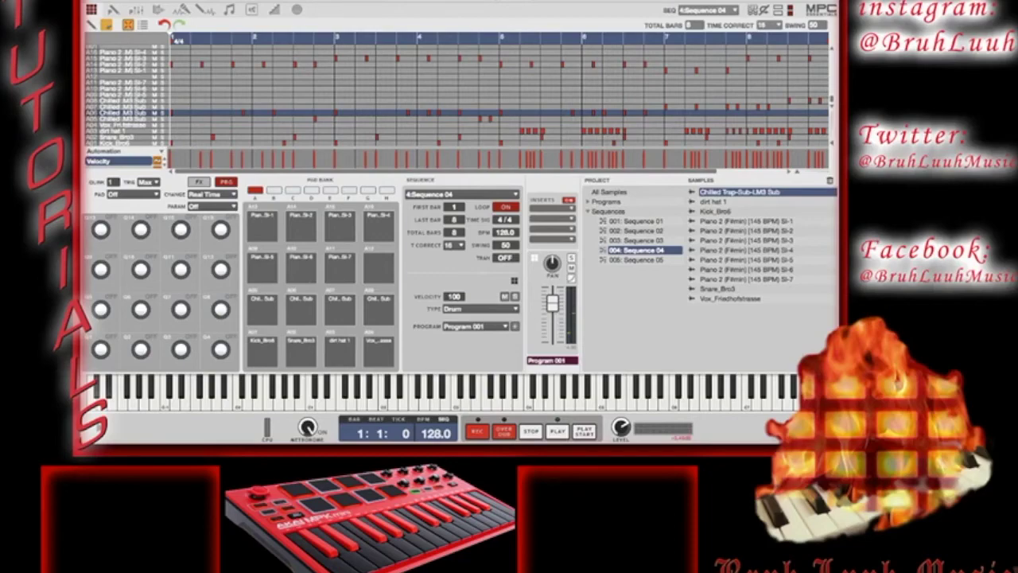
pyautogui.scroll(1, 470, 70)
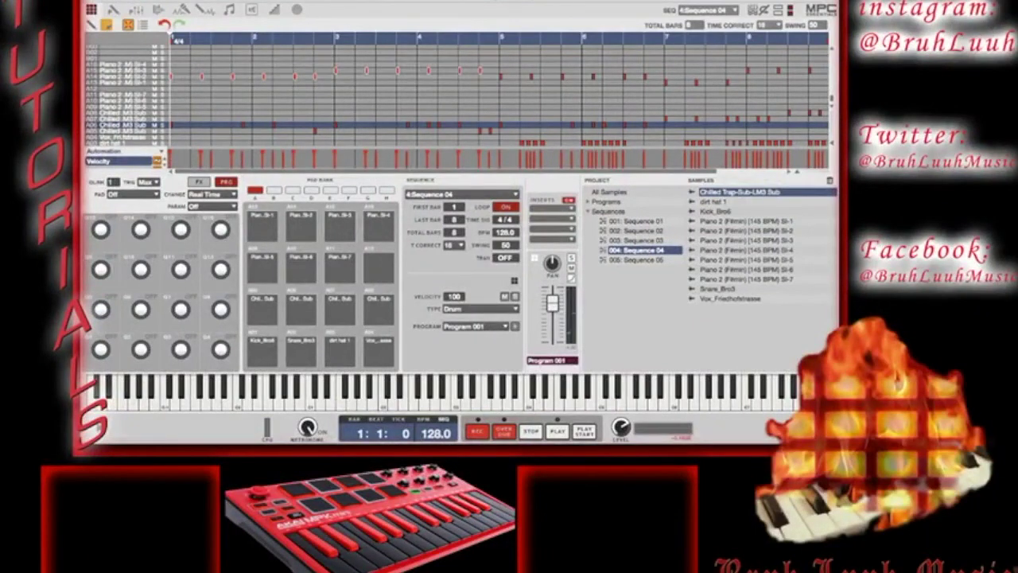
pyautogui.press('Delete')
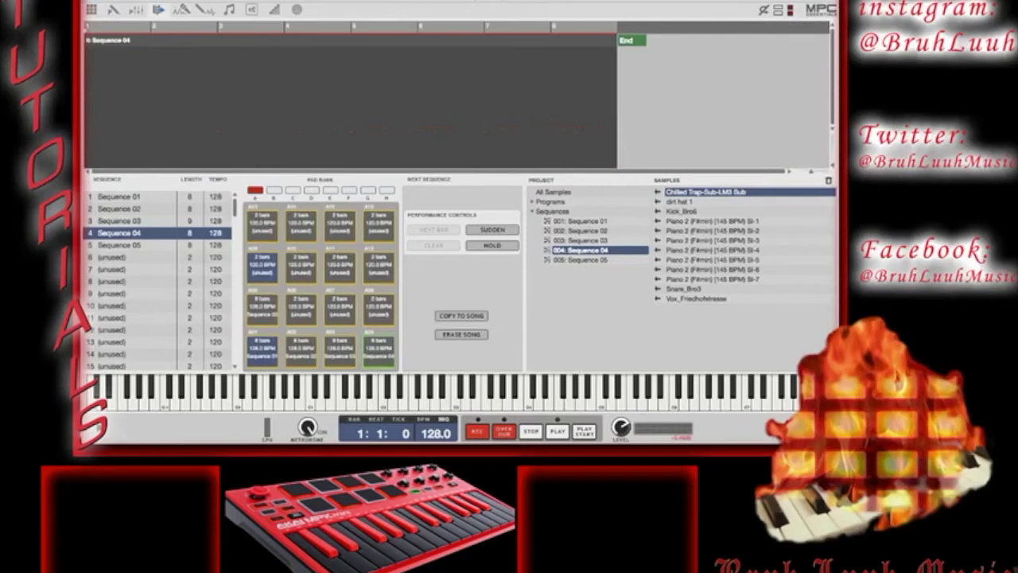
# - Play from Sequence 01, then start again from Sequence 03 in the Next Sequence overview to audition the transitions
pyautogui.click(119, 195)
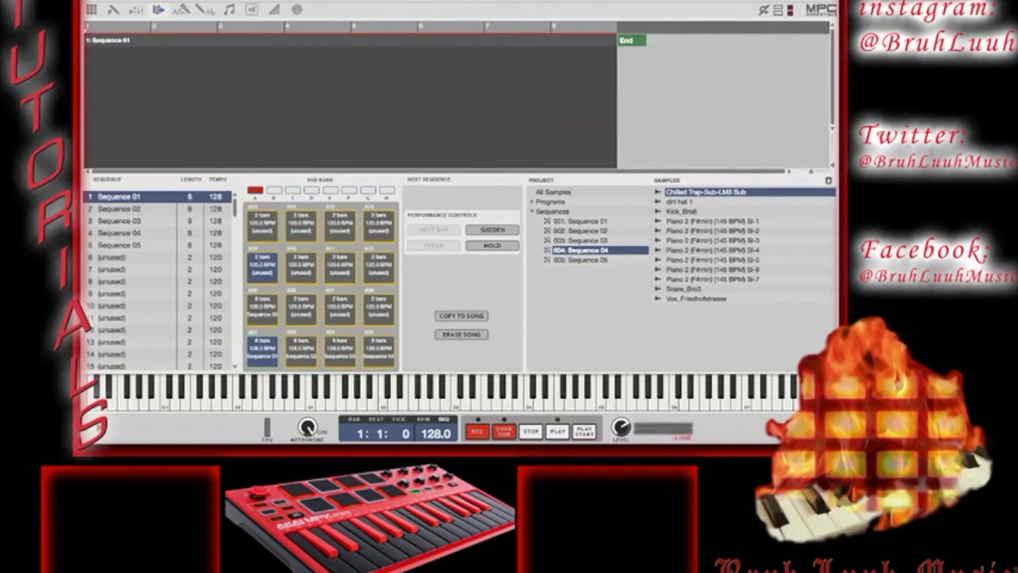
pyautogui.press('space')
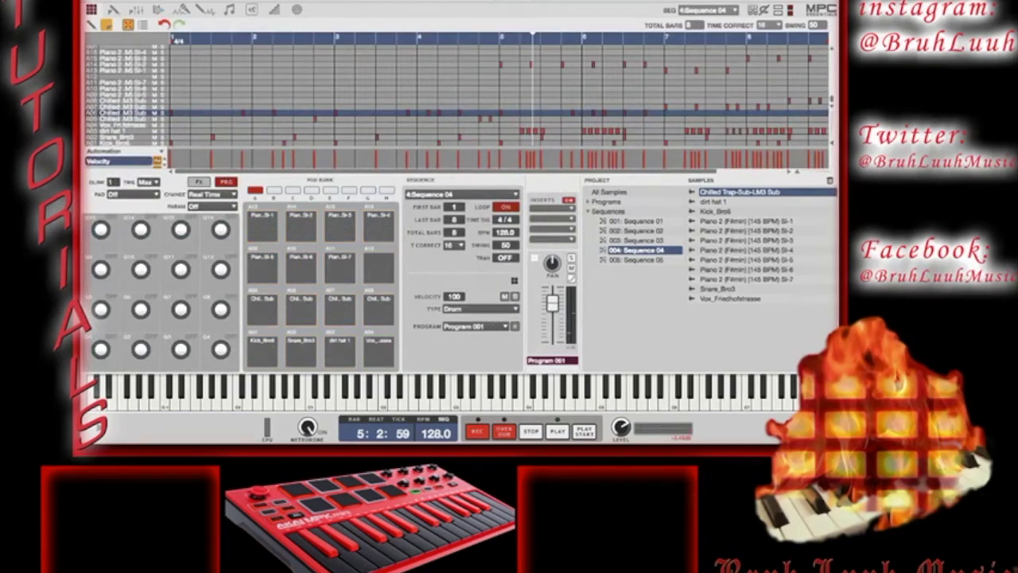
pyautogui.click(636, 240)
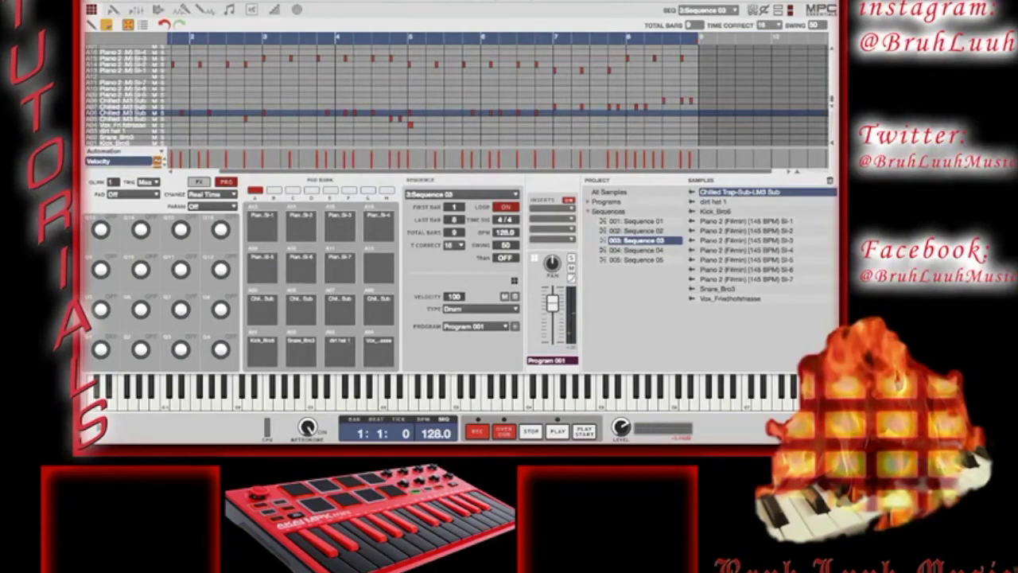
pyautogui.hotkey('ctrl', '4')
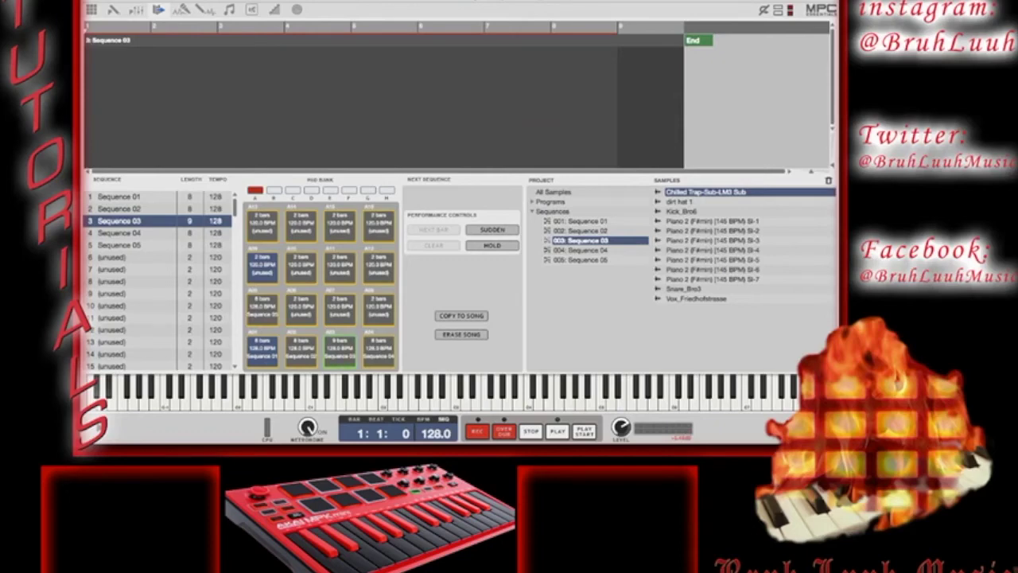
pyautogui.press('space')
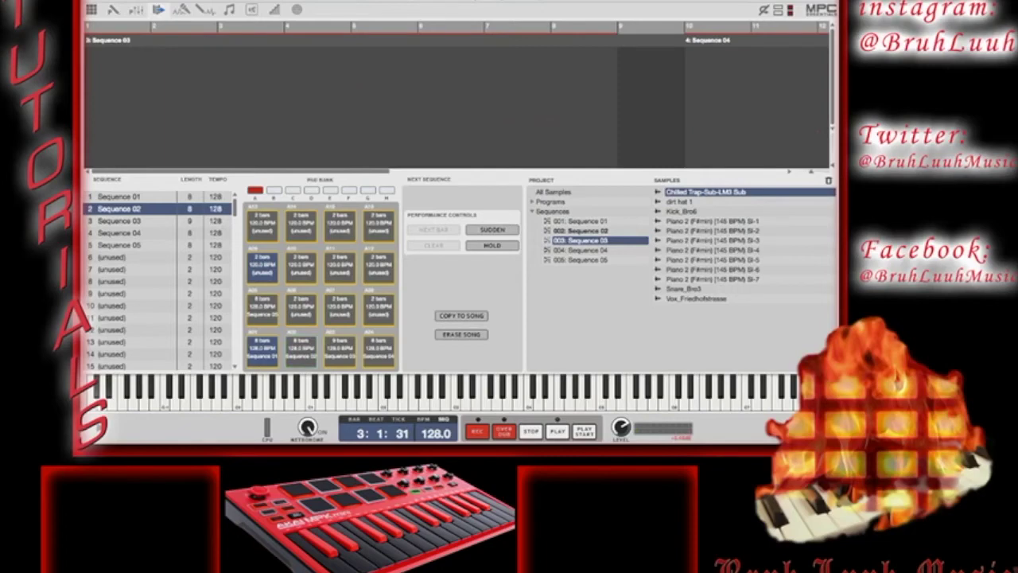
# - Copy all events from Sequence 02 into Sequence 04 in the main grid
pyautogui.press('F1')
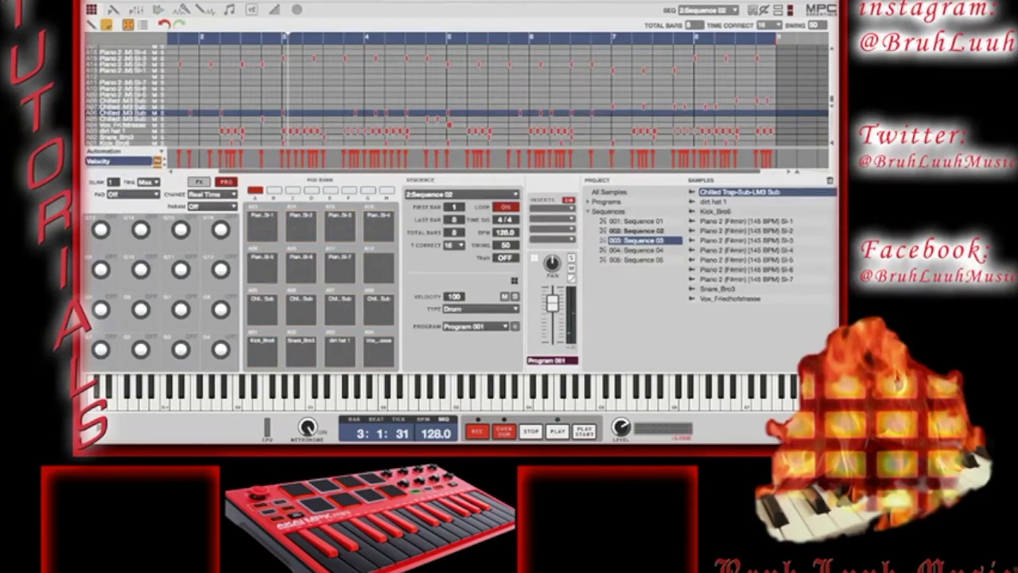
pyautogui.click(644, 250)
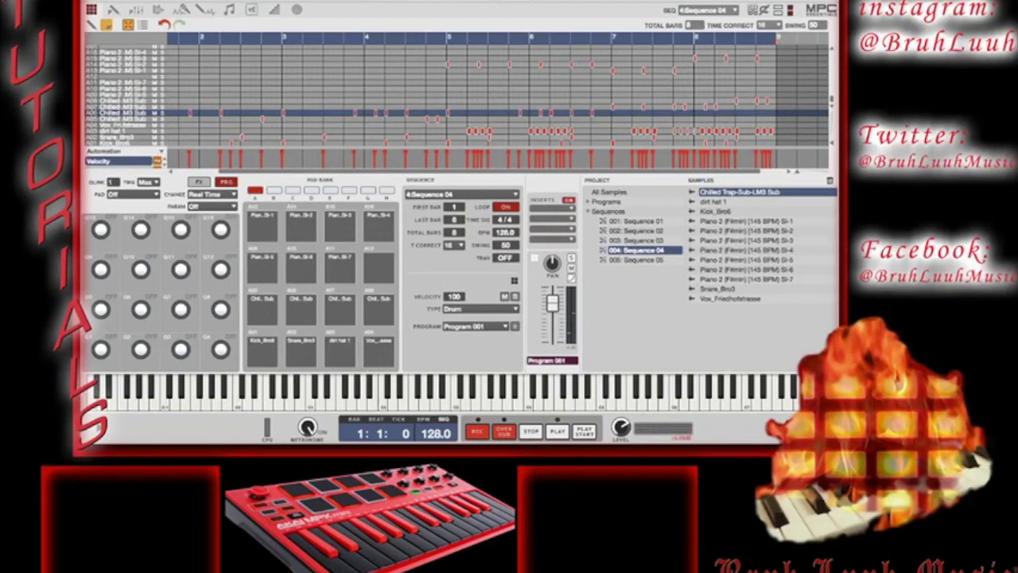
pyautogui.hotkey('ctrl', 'v')
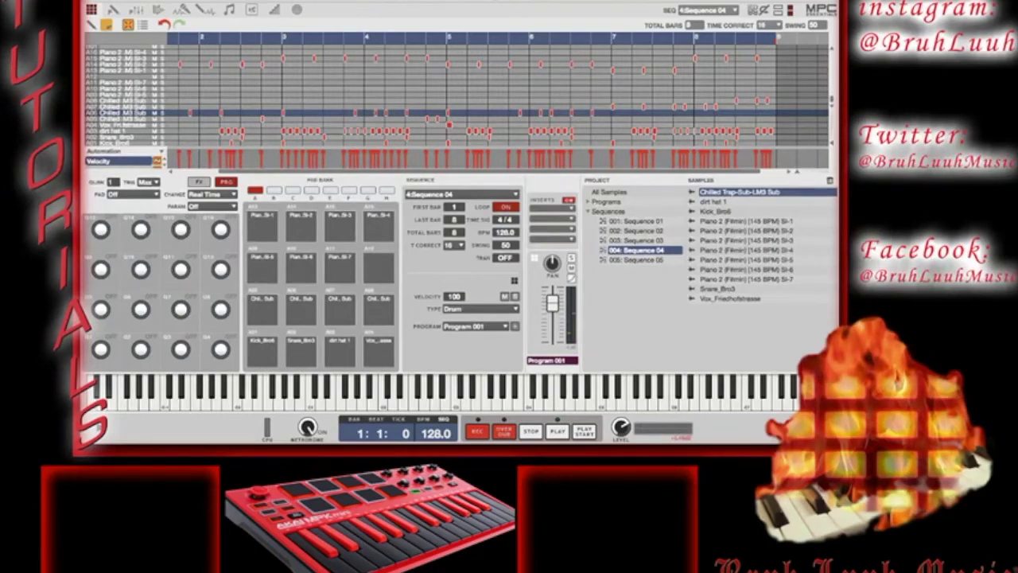
pyautogui.press('Escape')
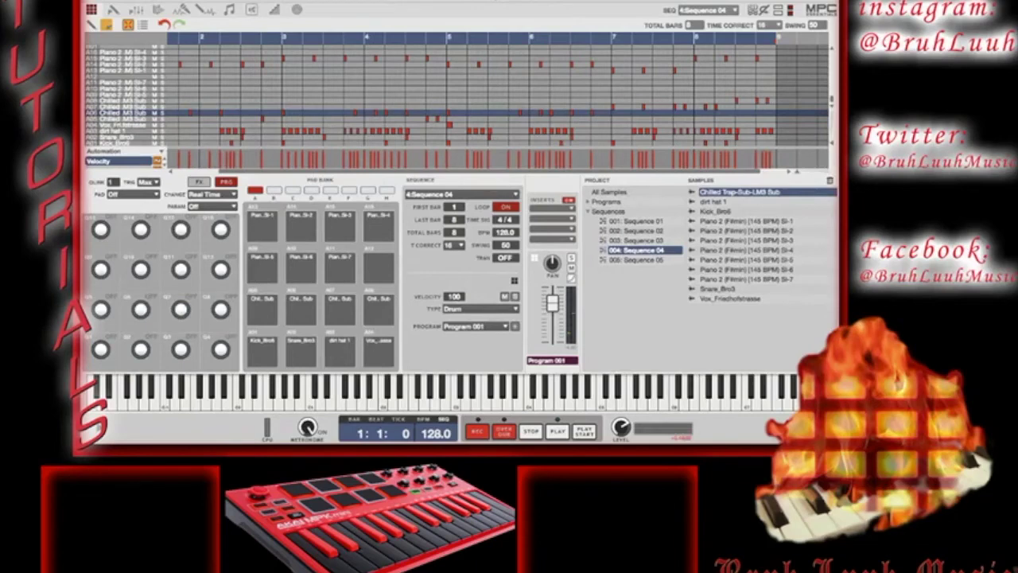
# - Delete Sequence 04's dirt hat 1 events up to the middle of bar 7, along with the vox event at bar 5
pyautogui.hotkey('ctrl', 'v')
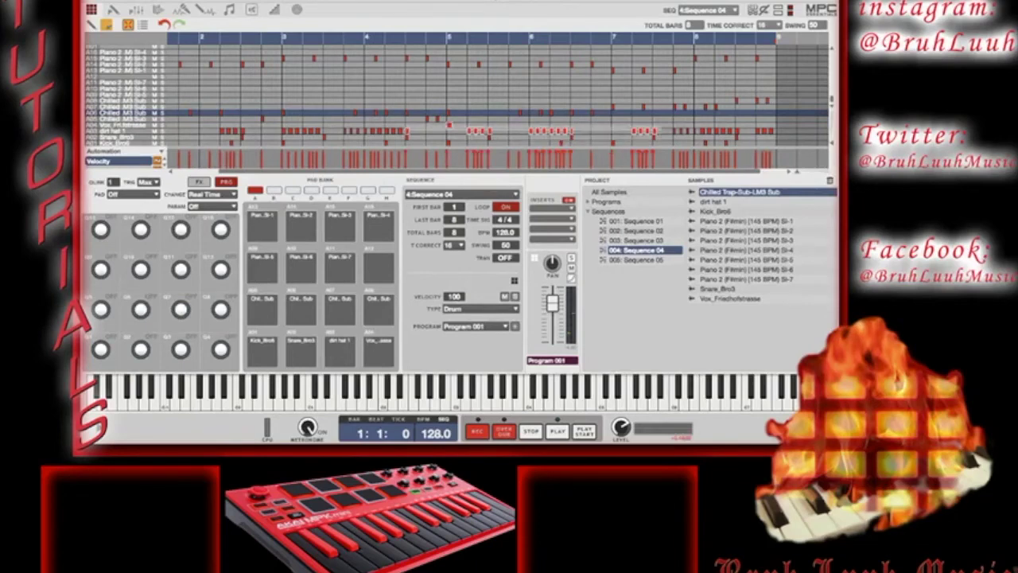
pyautogui.hotkey('ctrl', 'v')
pyautogui.hotkey('ctrl', 'v')
pyautogui.hotkey('ctrl', 'v')
pyautogui.hotkey('ctrl', 'v')
pyautogui.hscroll(-3, 497, 102)
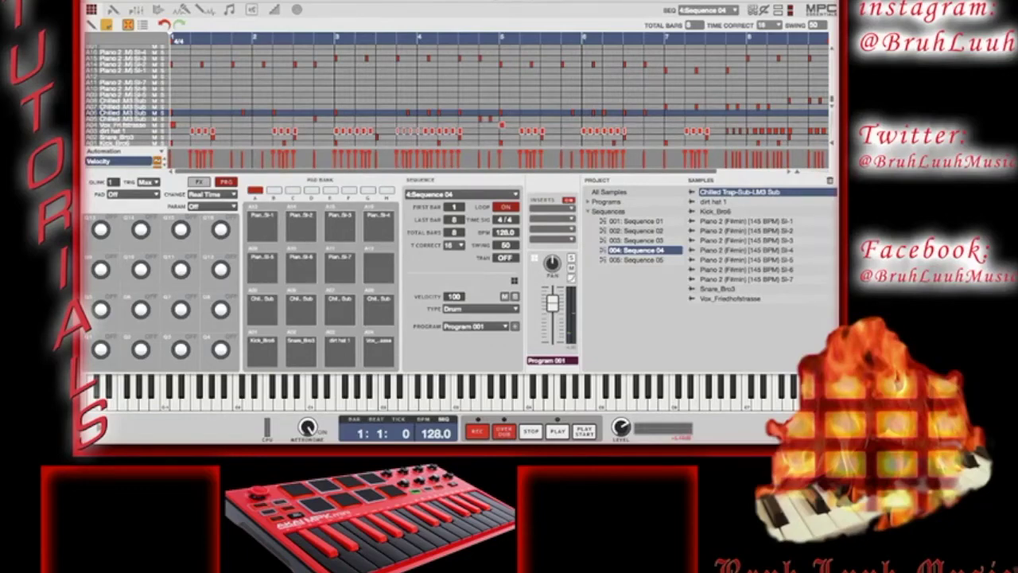
pyautogui.press('Delete')
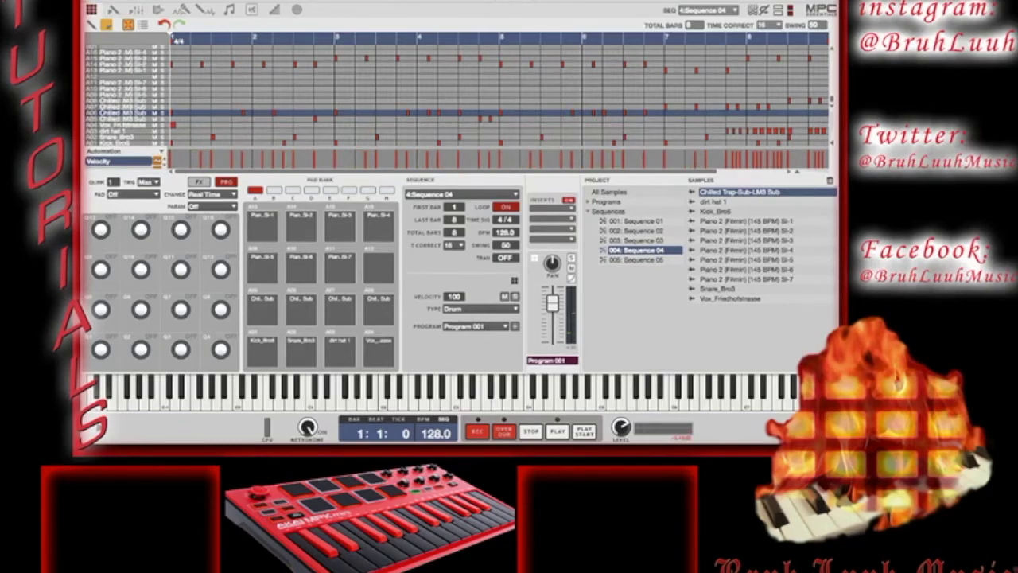
# - Play the sequences in order from Sequence 01 in the Next Sequence overview
pyautogui.click(159, 9)
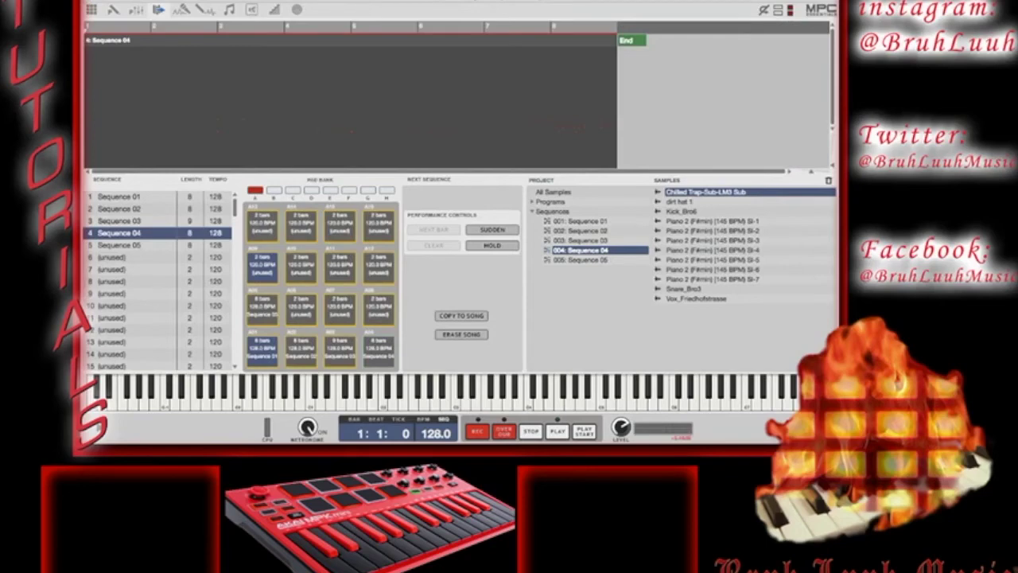
pyautogui.click(120, 196)
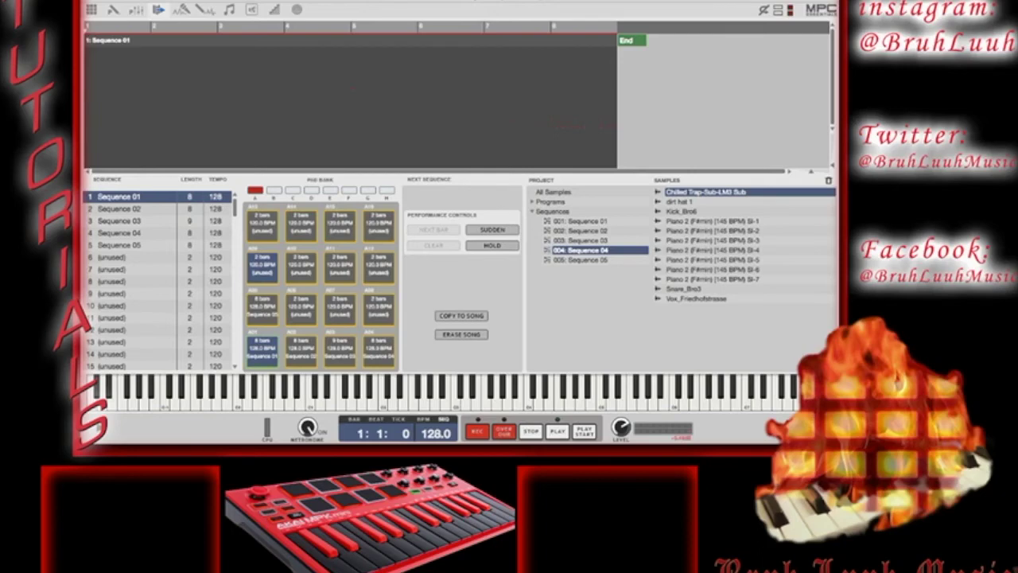
pyautogui.press('space')
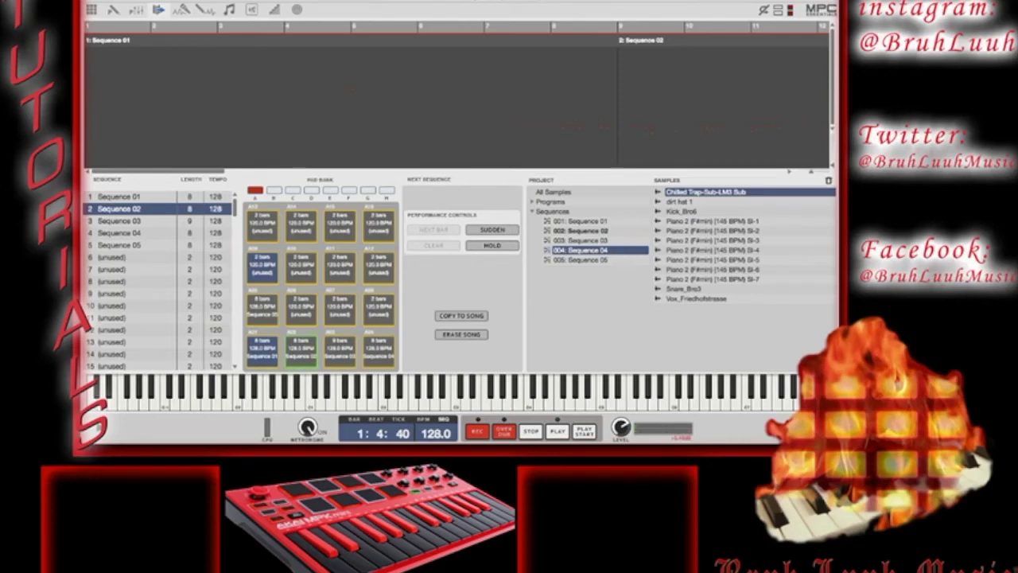
# - Add Sequence 01 as the first step of song 1 in Song mode and select that step
pyautogui.click(229, 10)
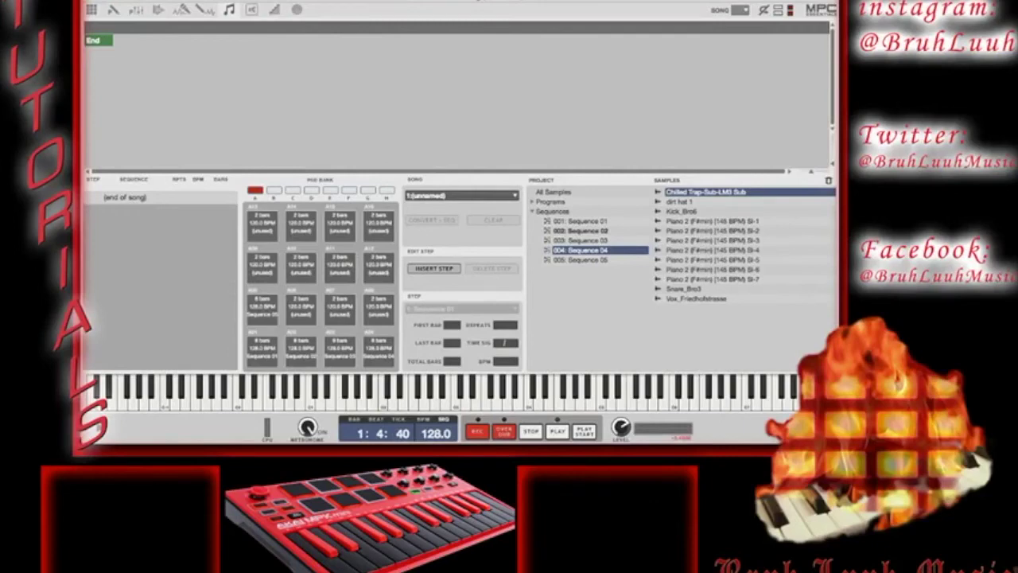
pyautogui.click(262, 348)
pyautogui.click(262, 350)
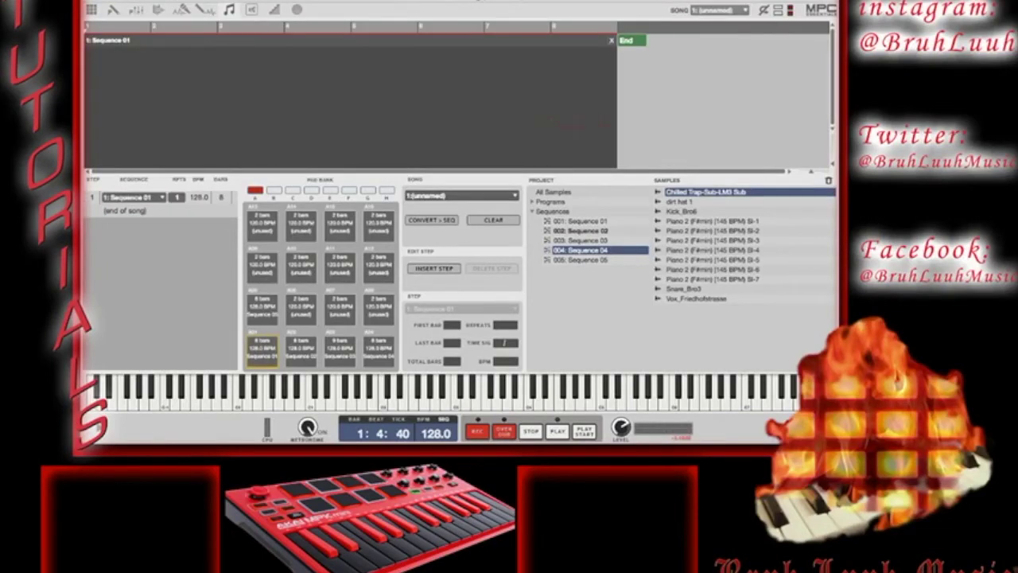
pyautogui.click(128, 197)
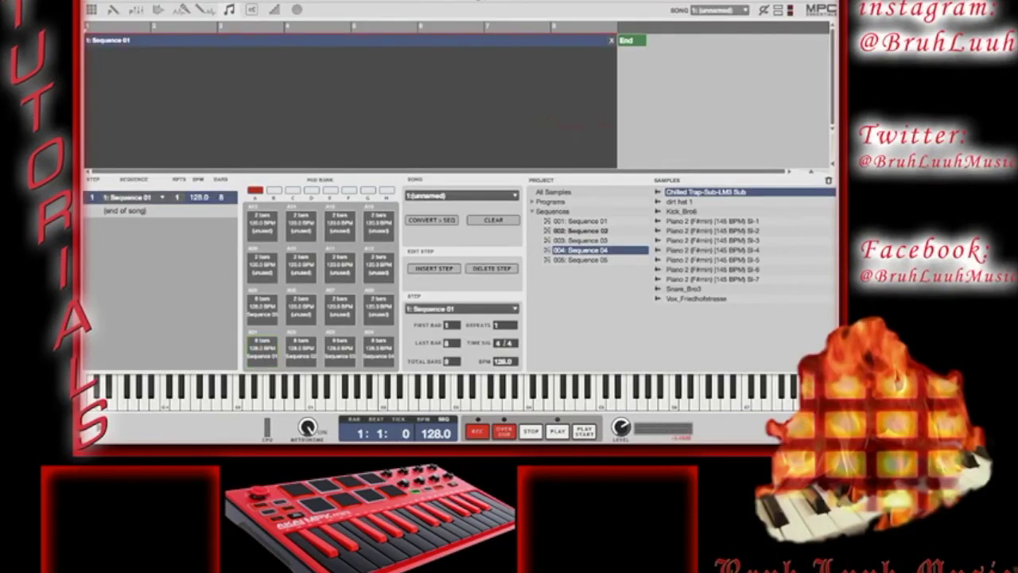
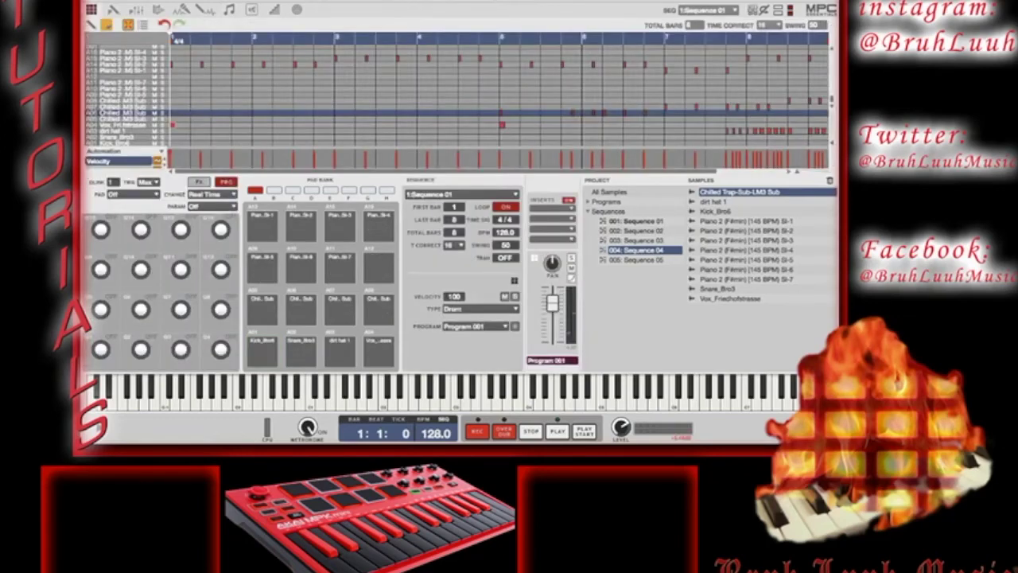
# - Extend Sequence 05 to 11 bars without dirt hat 1 events from bar 5 onward, and play it back
pyautogui.click(644, 260)
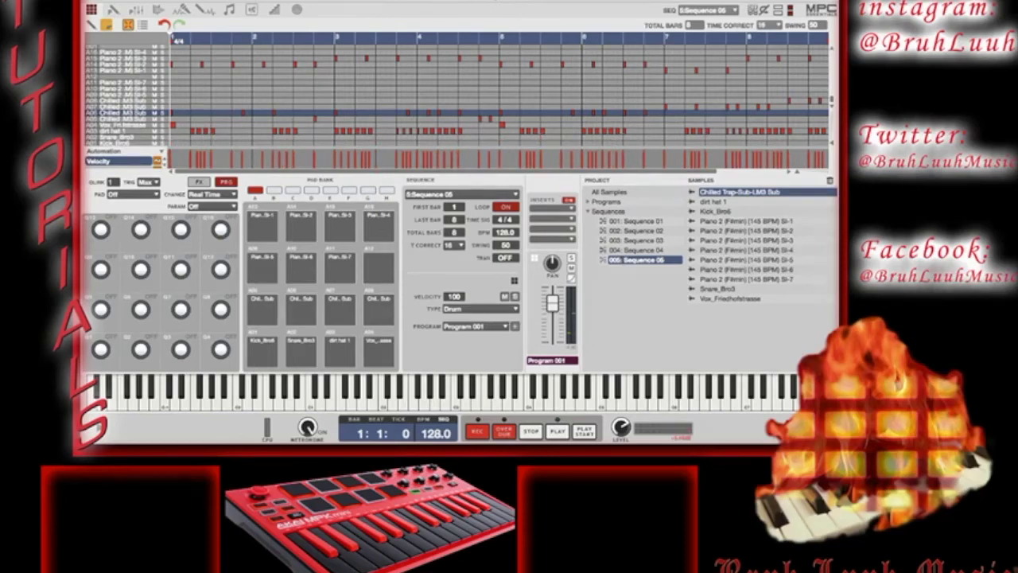
pyautogui.hscroll(3, 497, 103)
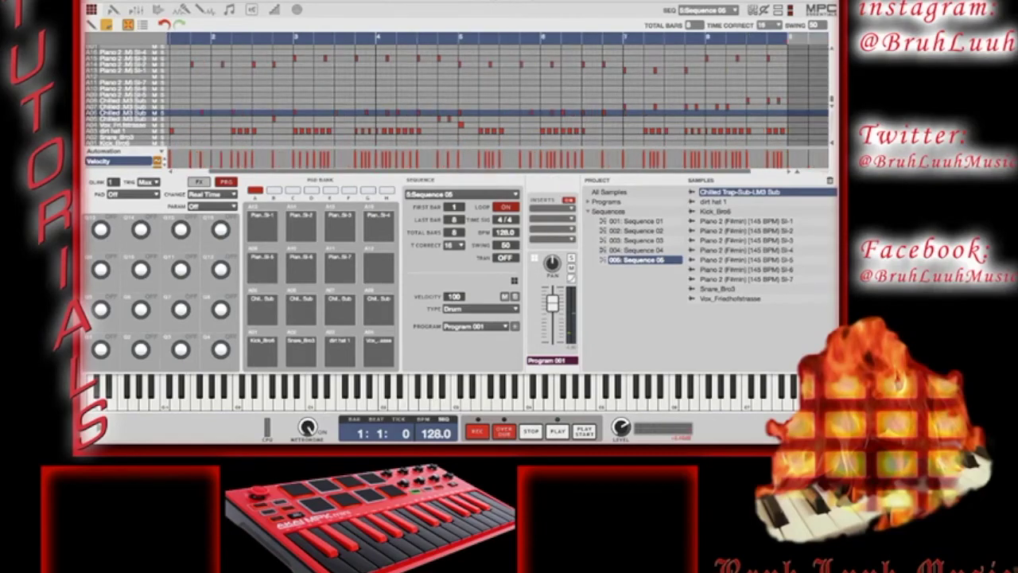
pyautogui.hscroll(-3, 497, 103)
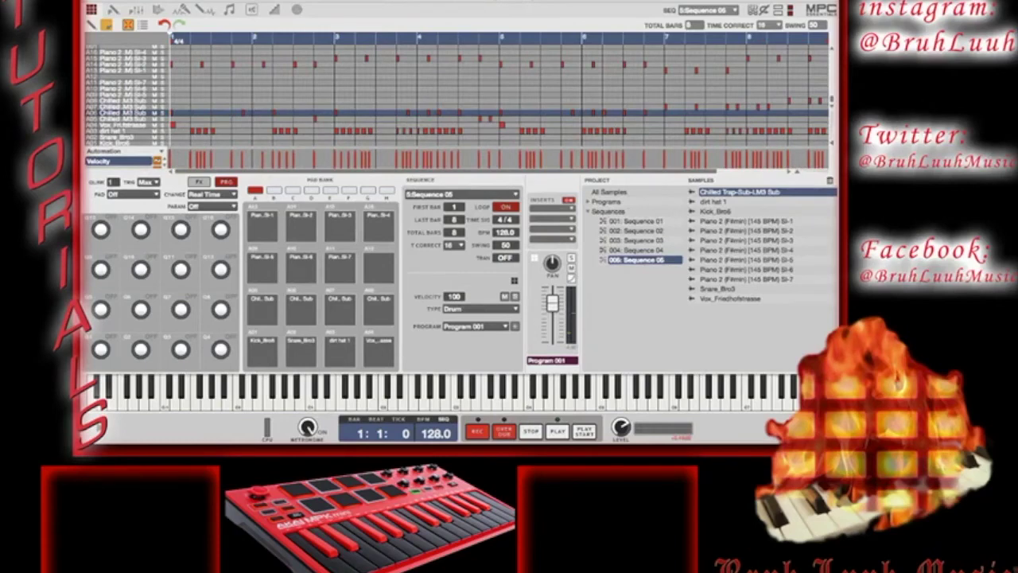
pyautogui.press('space')
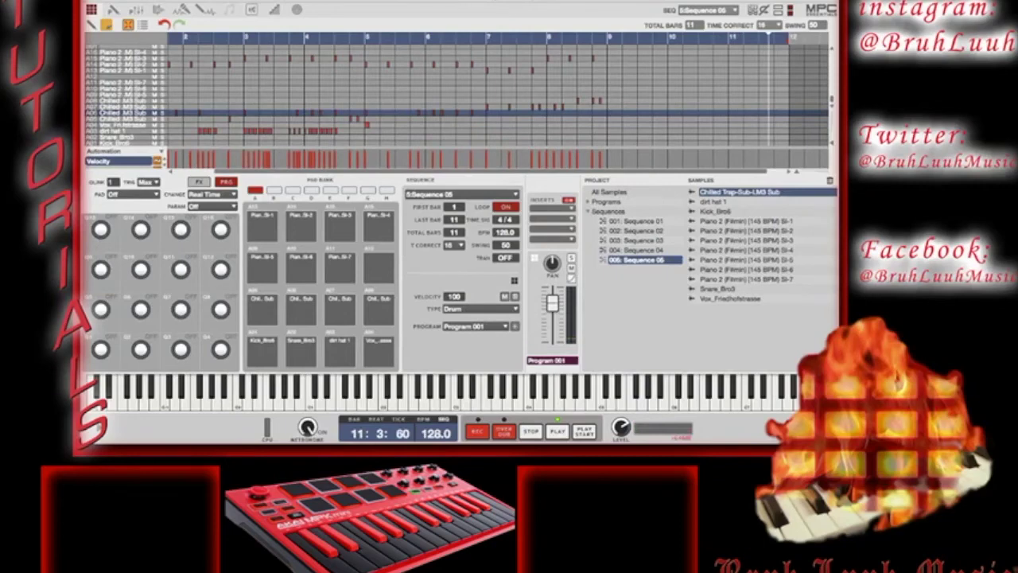
pyautogui.hotkey('ctrl', 'e')
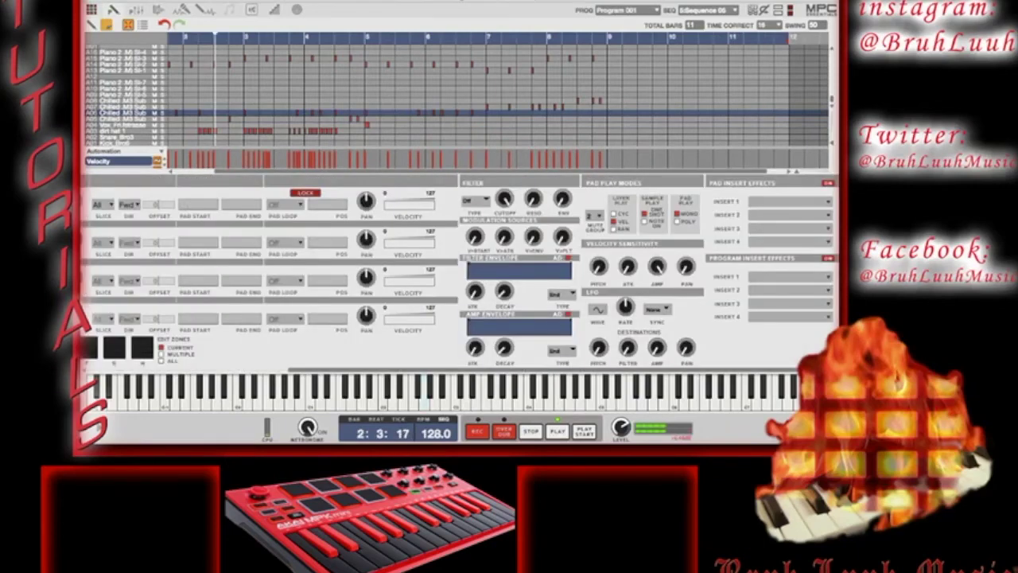
pyautogui.hotkey('ctrl', 'e')
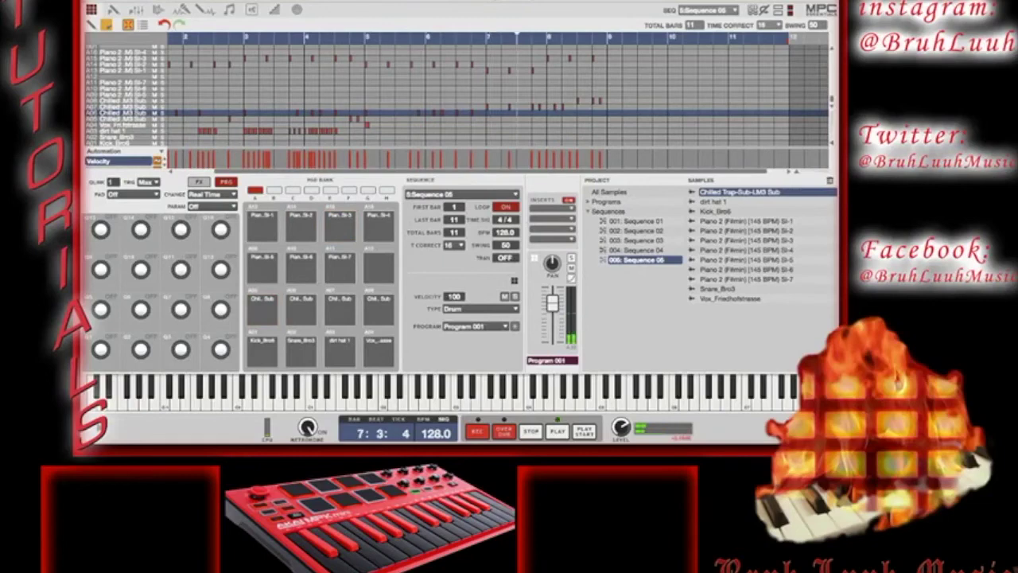
# - Stop playback and add a Vox_Friedhofstrasse event at the start of bar 9 in Sequence 05
pyautogui.press('p')
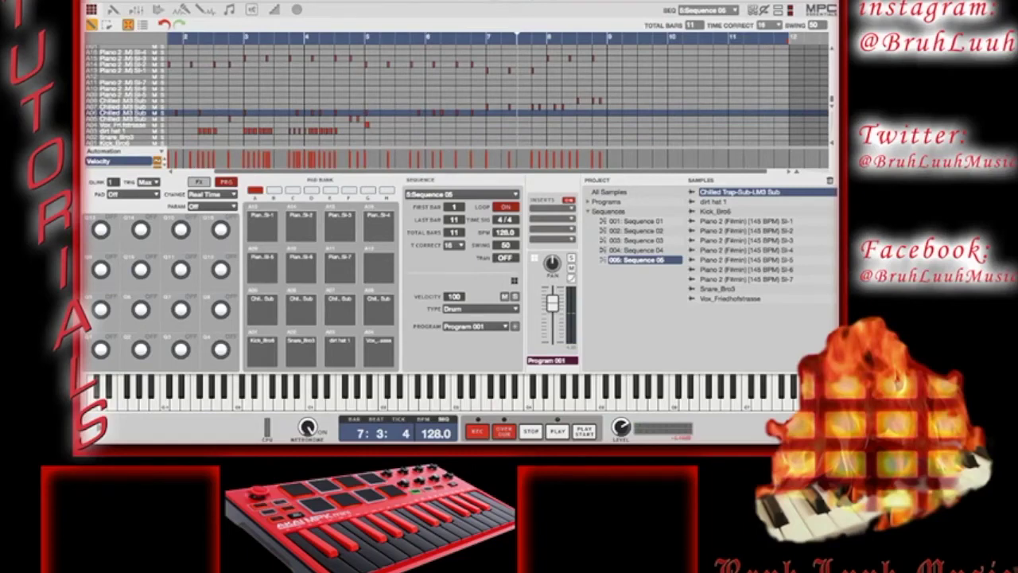
pyautogui.click(610, 124)
pyautogui.hscroll(-2, 496, 96)
pyautogui.hscroll(-1, 496, 95)
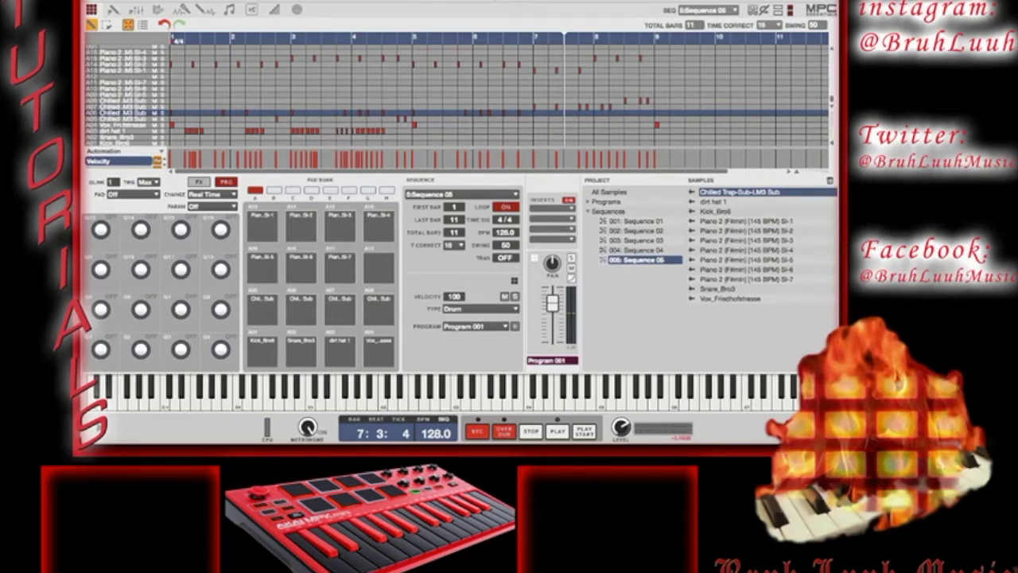
# - Delete the Piano 2 events from bar 5 up to bar 9 in Sequence 05, and play the sequence
pyautogui.press('e')
pyautogui.moveTo(684, 57); pyautogui.dragTo(410, 70)
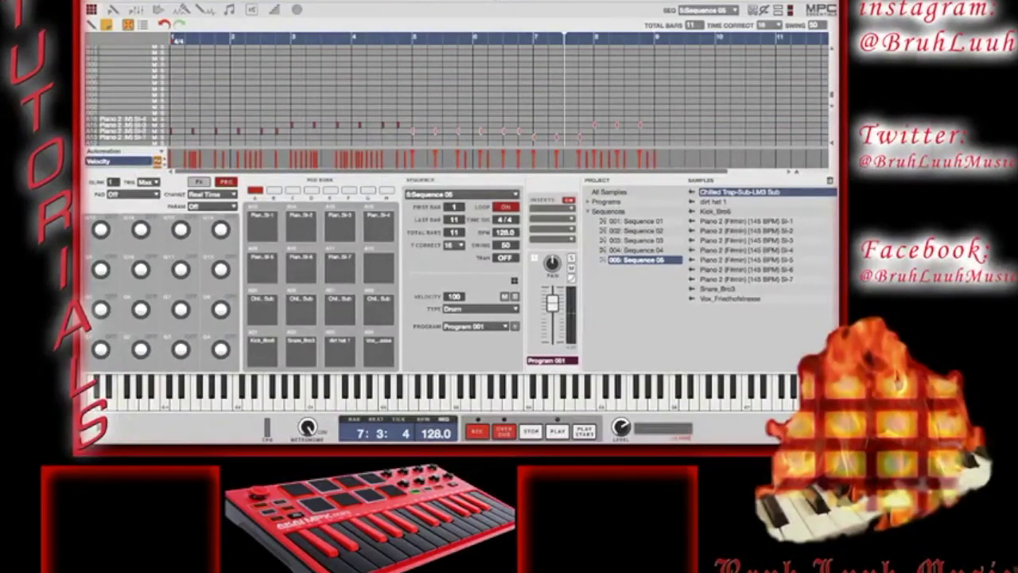
pyautogui.press('Delete')
pyautogui.press('space')
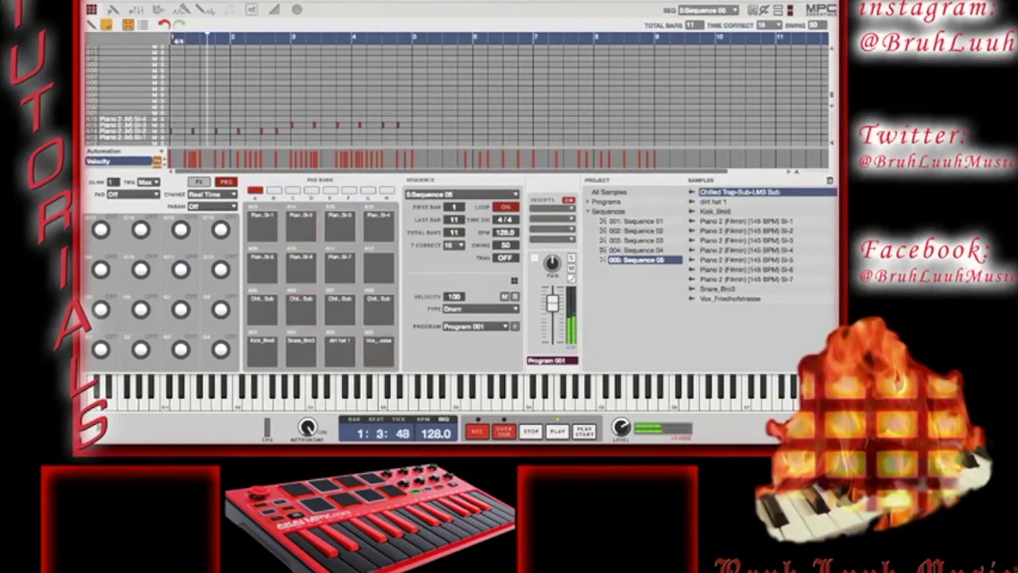
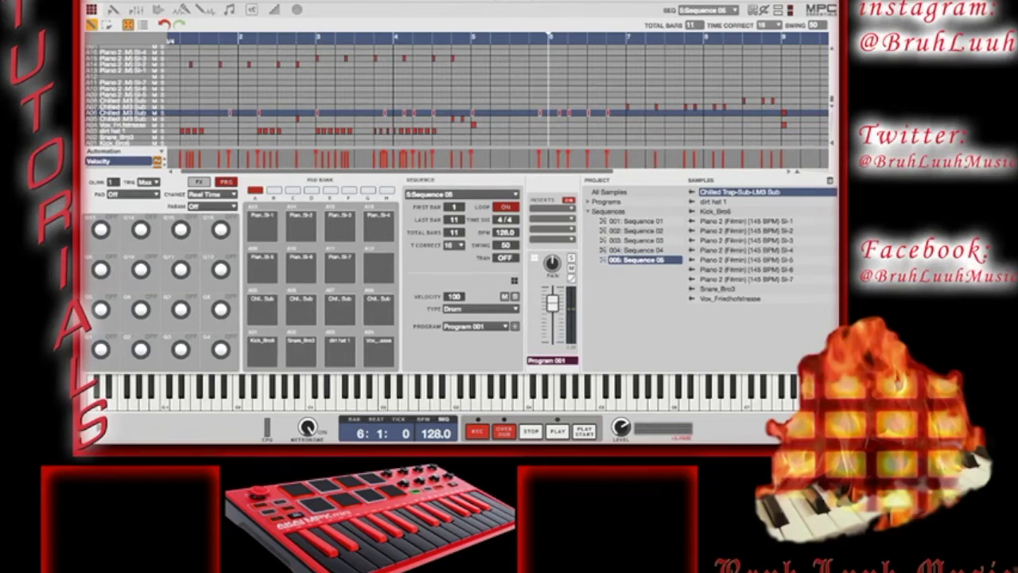
# - Play Sequence 05 from the middle of bar 4 through to its end
pyautogui.press('space')
pyautogui.click(447, 38)
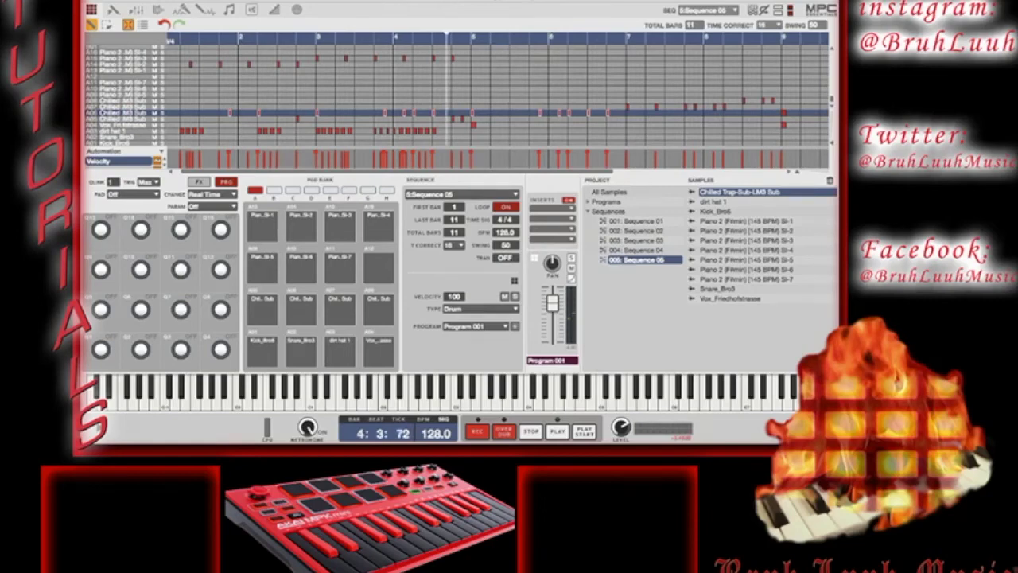
pyautogui.press('space')
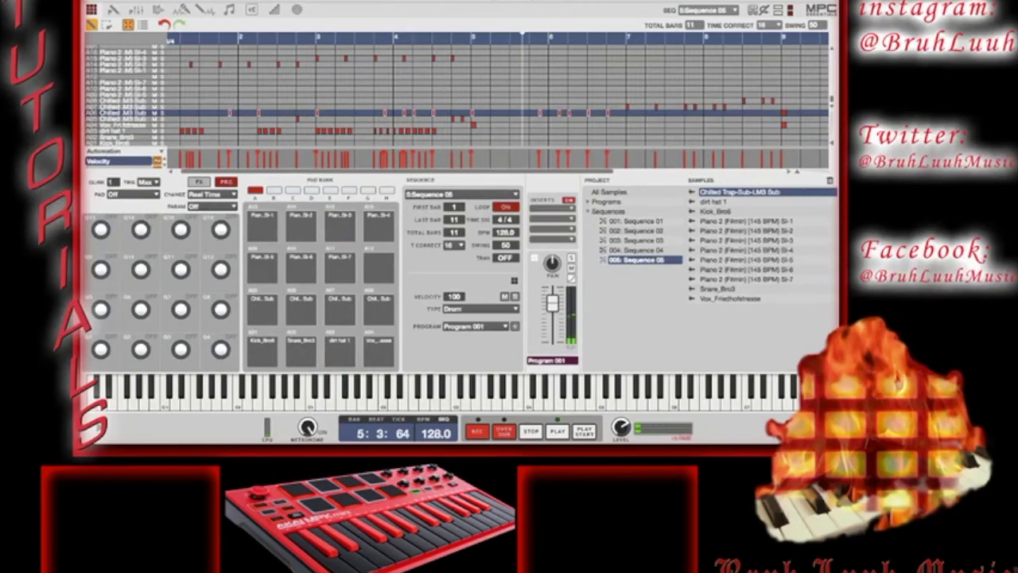
pyautogui.press('space')
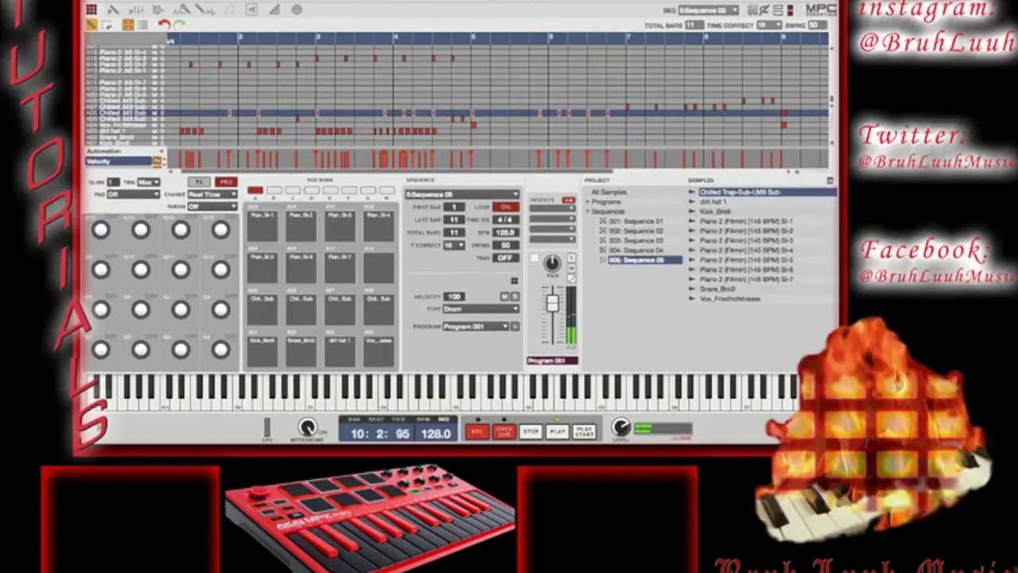
pyautogui.press('space')
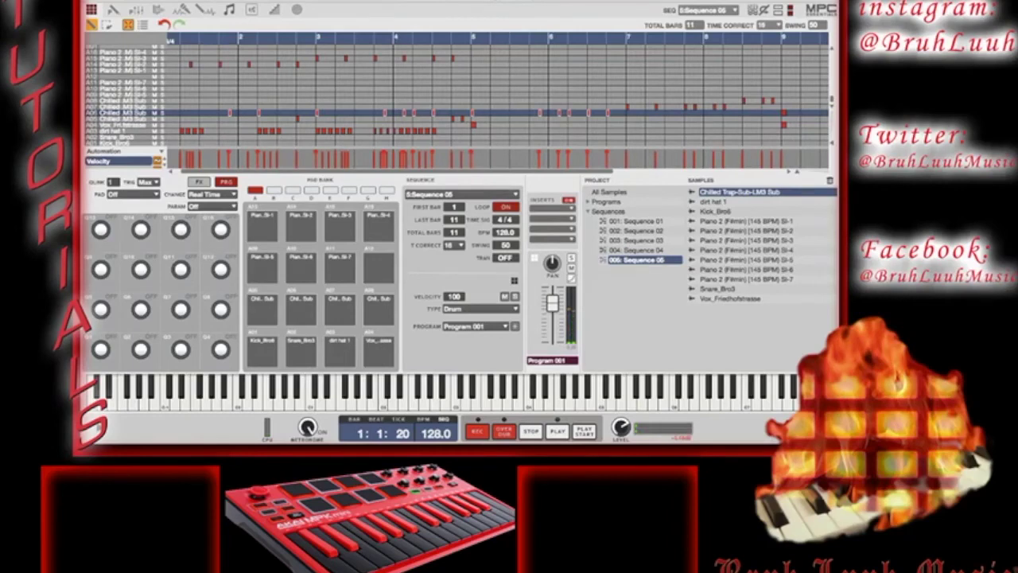
# - Add Sequence 05 as step 13 of song 1 in Song mode and play the whole song
pyautogui.click(230, 10)
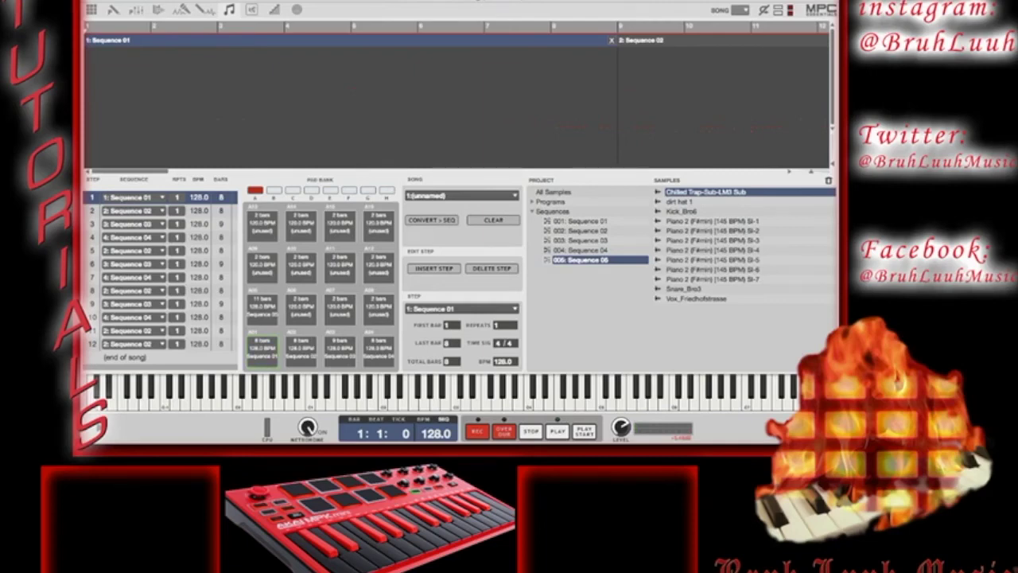
pyautogui.click(262, 309)
pyautogui.moveTo(262, 309); pyautogui.dragTo(134, 357)
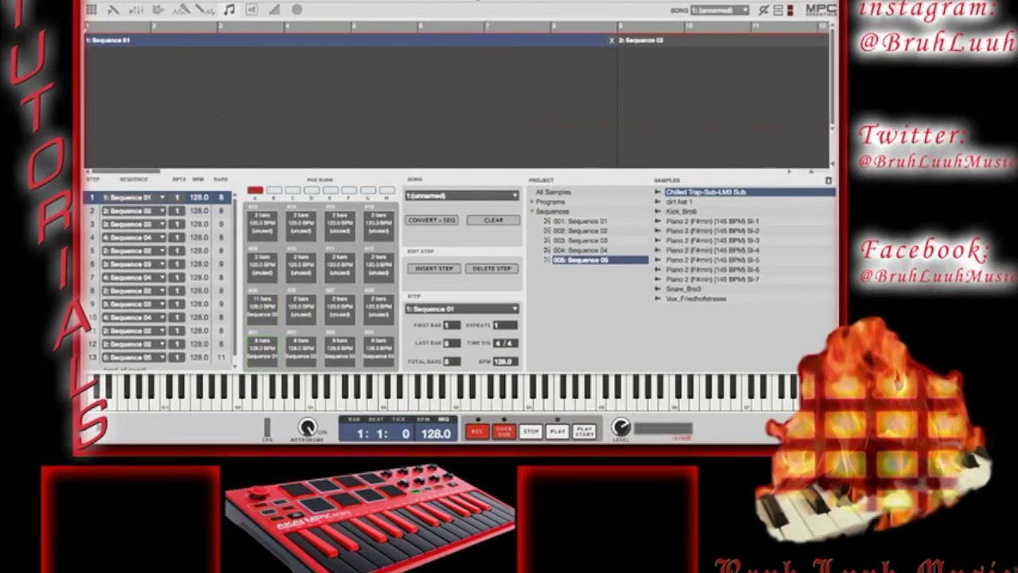
pyautogui.press('space')
# - Open Sequence 03 and examine the pan of the dirt hat 1 channel in the mixer
pyautogui.hotkey('ctrl', 'g')
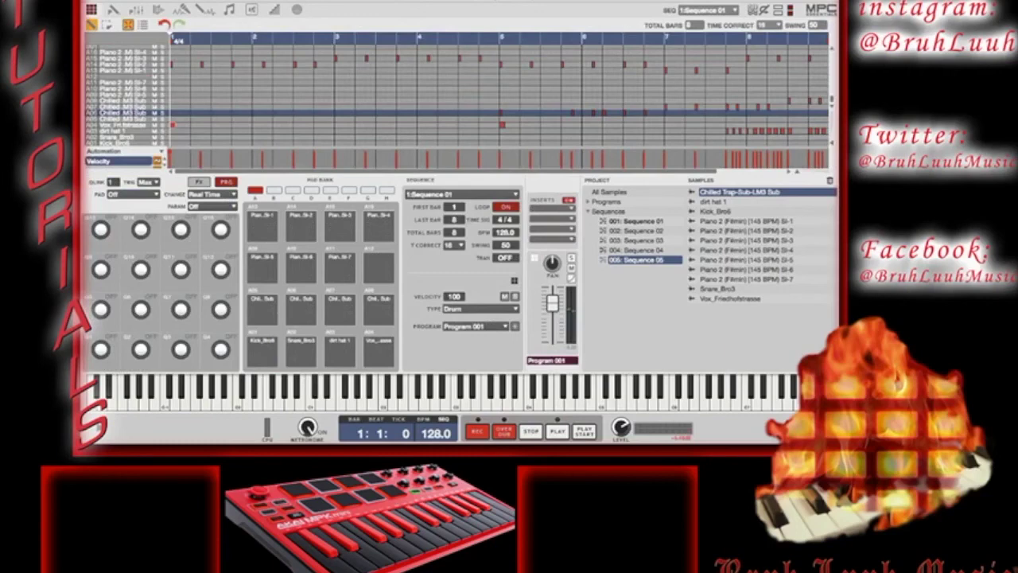
pyautogui.moveTo(644, 259); pyautogui.dragTo(644, 240)
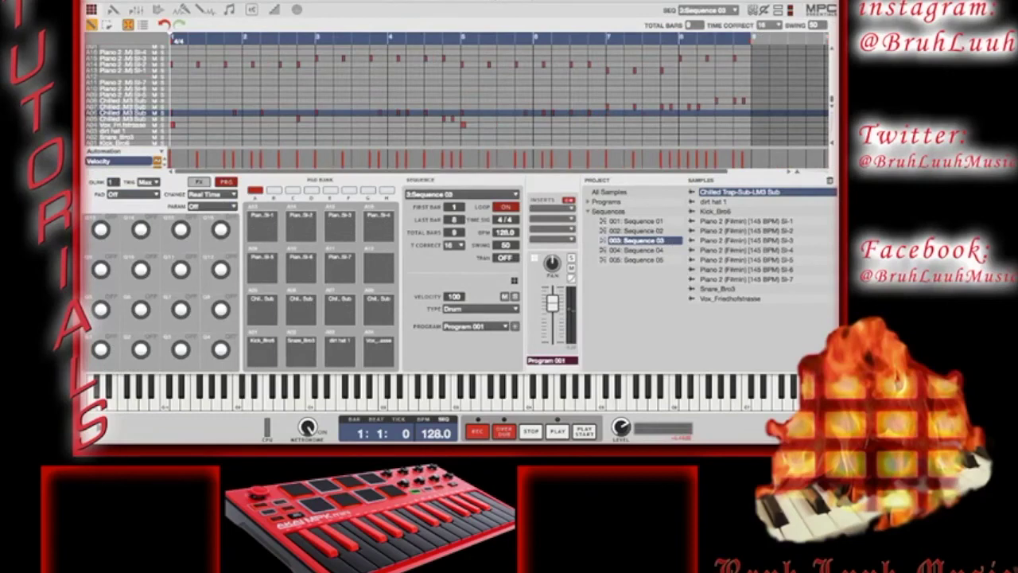
pyautogui.click(716, 201)
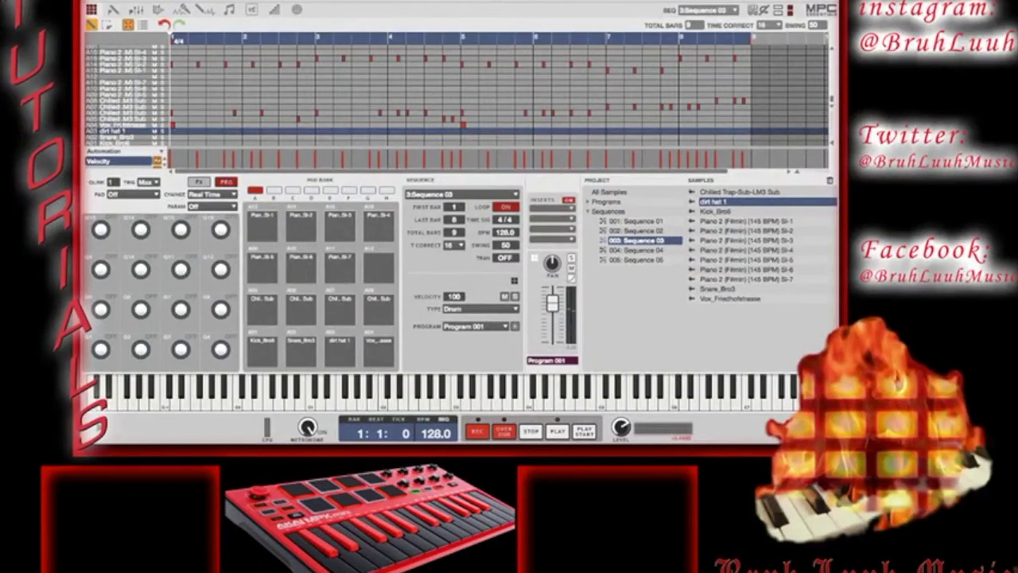
pyautogui.hotkey('ctrl', 'm')
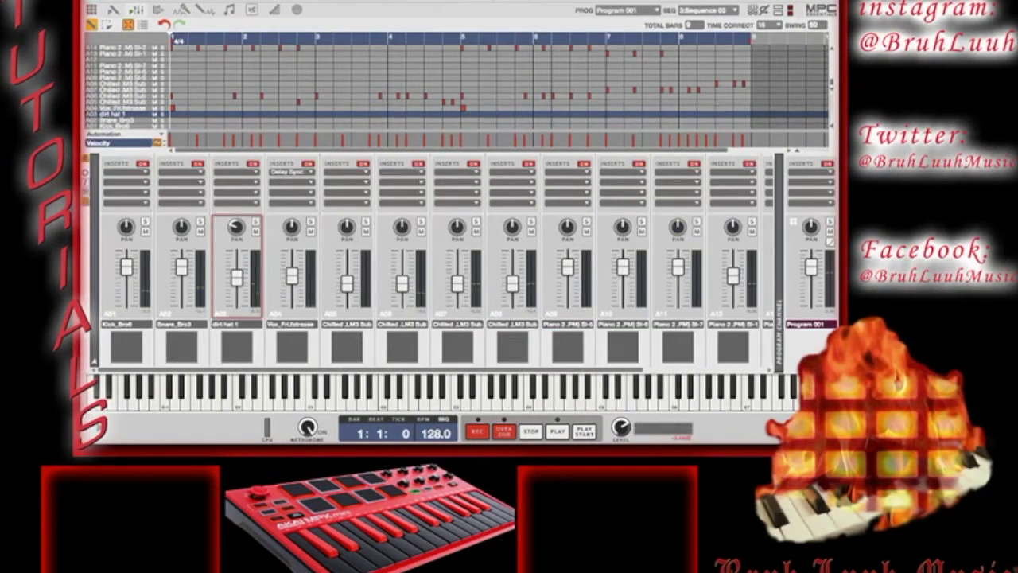
pyautogui.moveTo(237, 228)
pyautogui.hotkey('ctrl', '1')
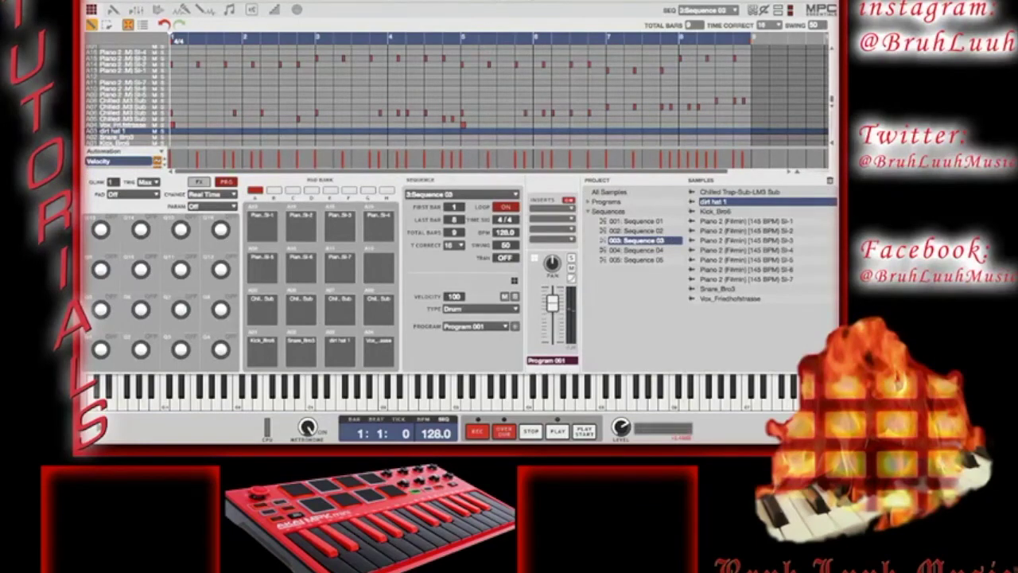
# - Load Sequence 02 and check its dirt hat 1 channel in the mixer
pyautogui.click(636, 221)
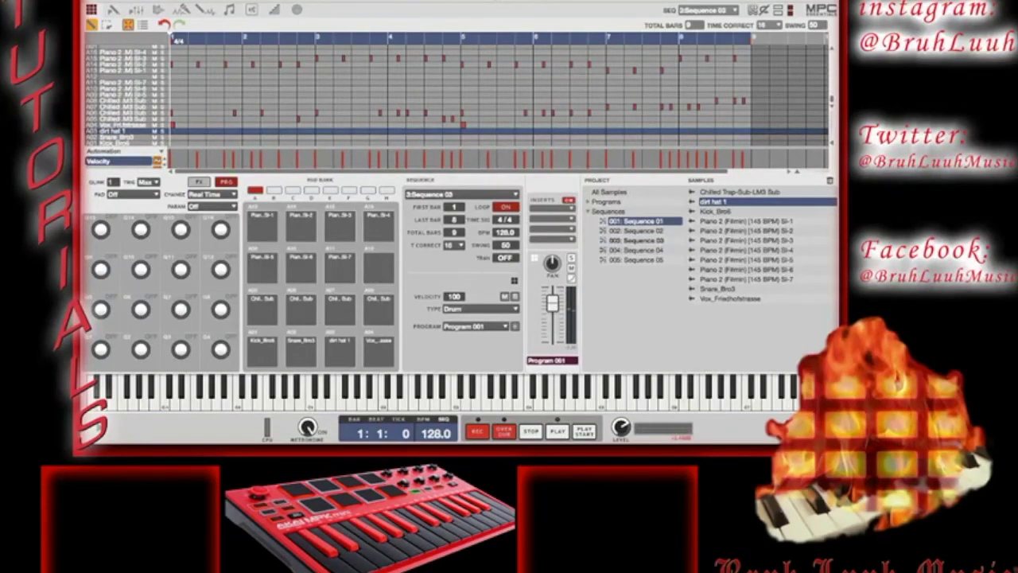
pyautogui.click(636, 231)
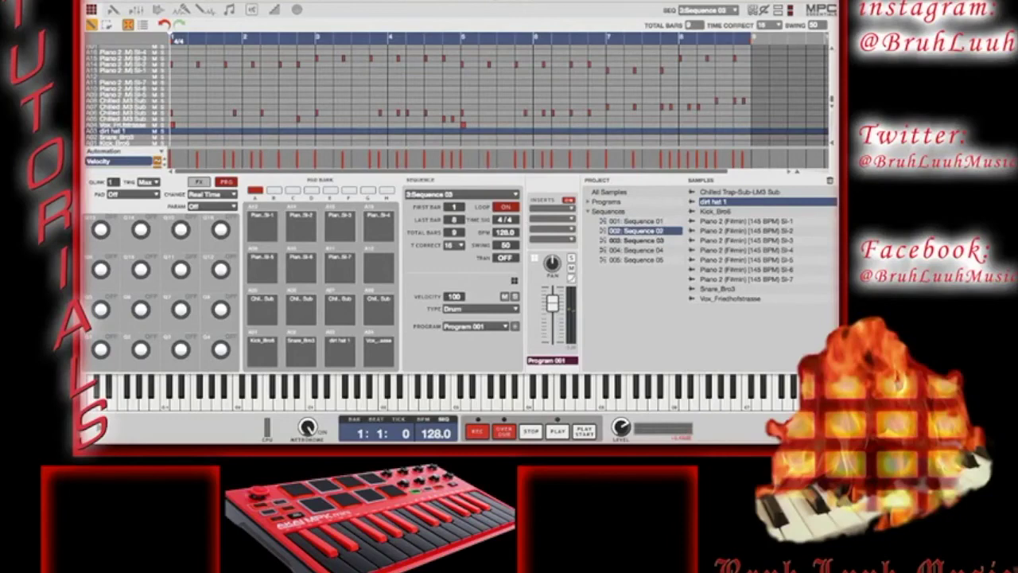
pyautogui.click(636, 250)
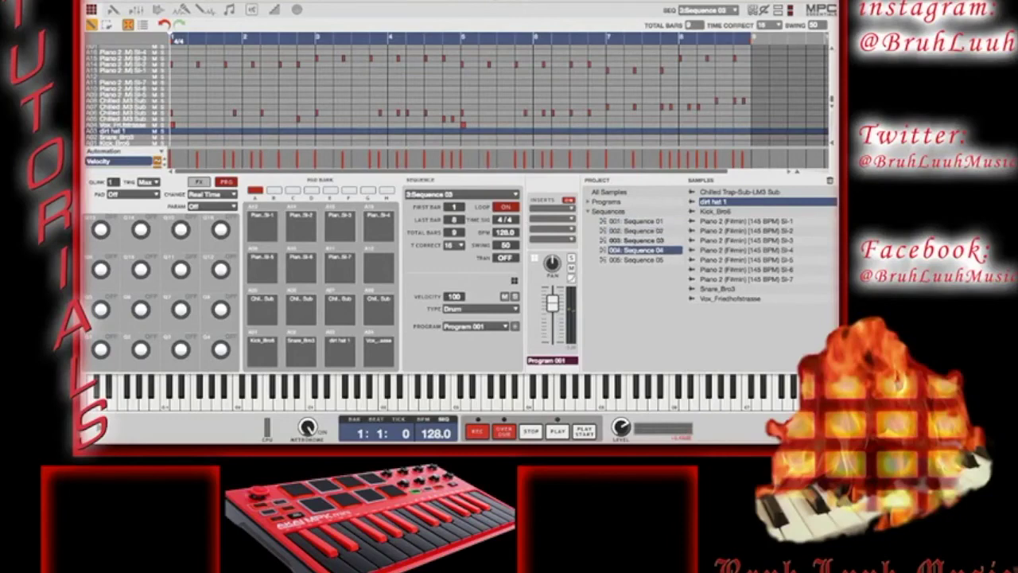
pyautogui.click(637, 231)
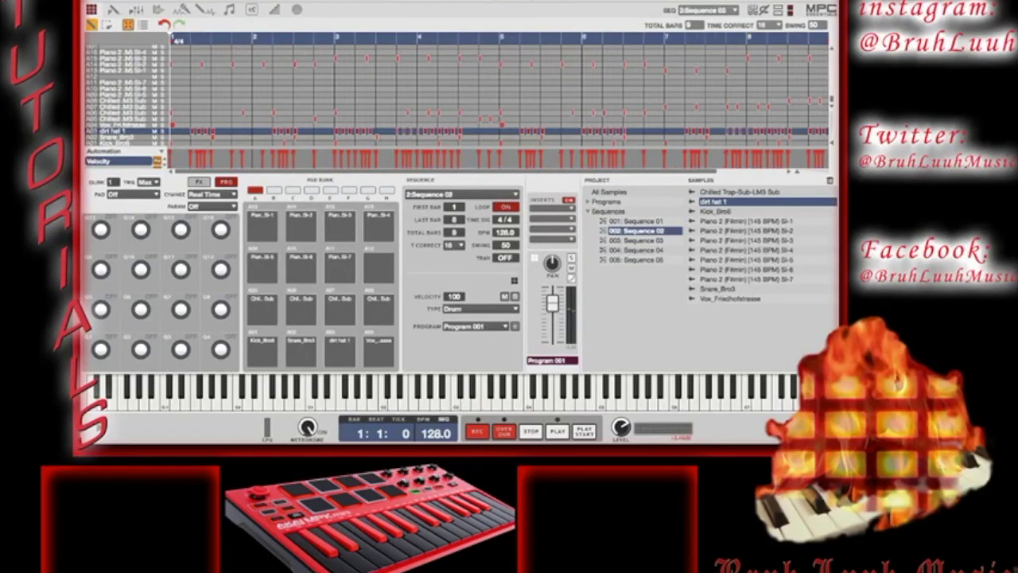
pyautogui.hotkey('ctrl', 'm')
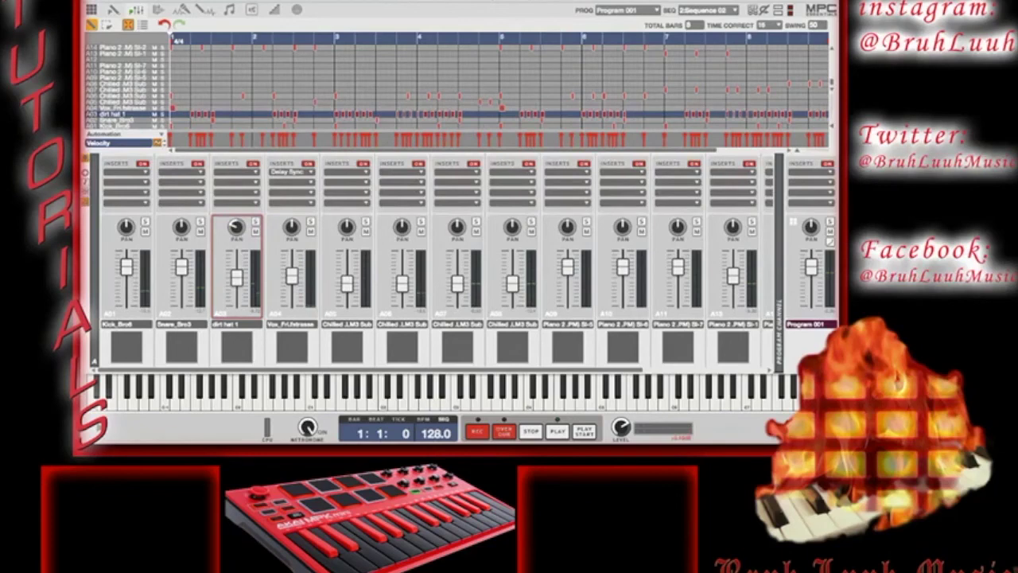
pyautogui.hotkey('ctrl', 'm')
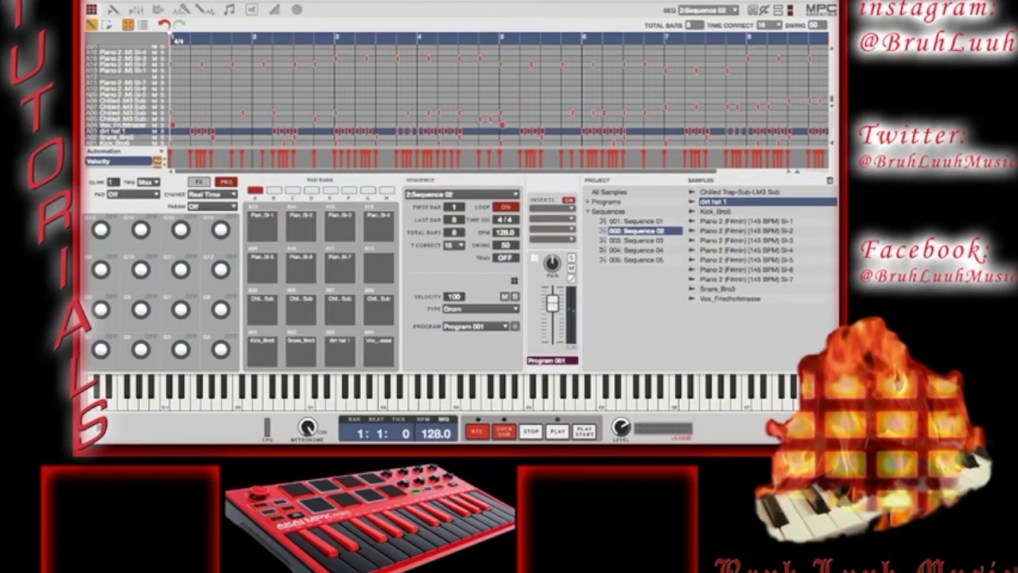
# - Play Sequence 04 while viewing the pan and level of its pad channels in the mixer
pyautogui.click(636, 250)
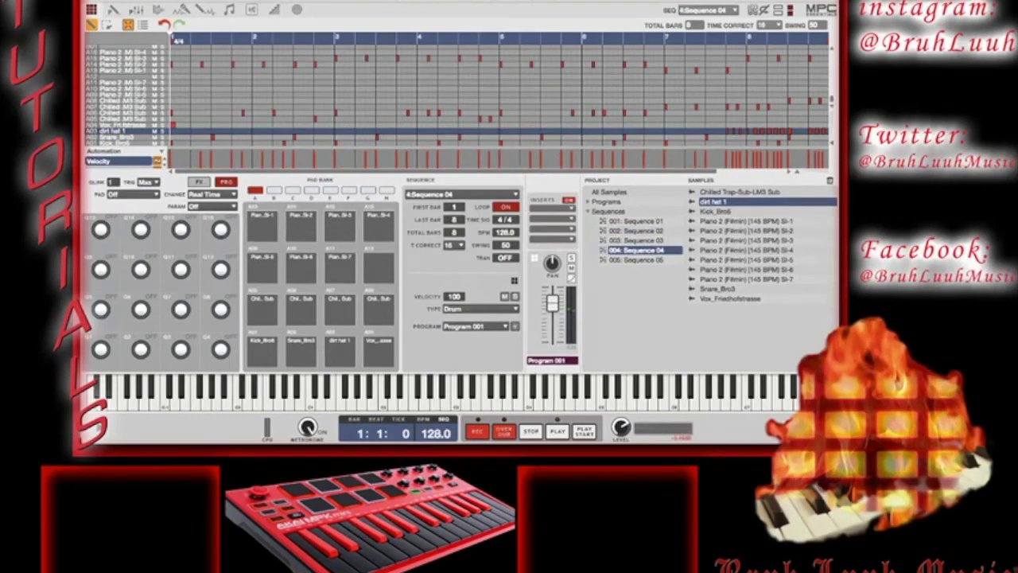
pyautogui.hotkey('ctrl', 'm')
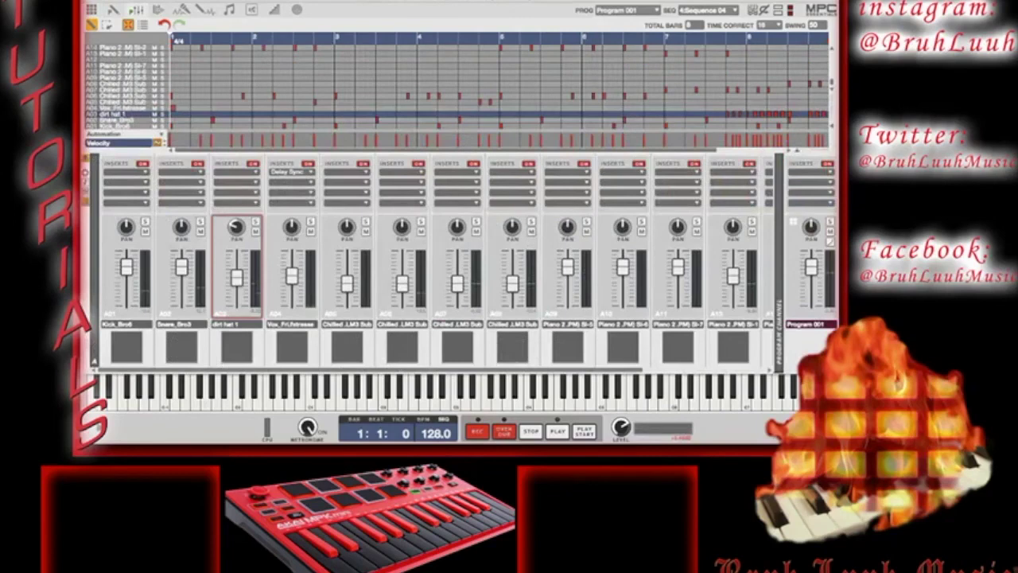
pyautogui.moveTo(237, 227)
pyautogui.press('space')
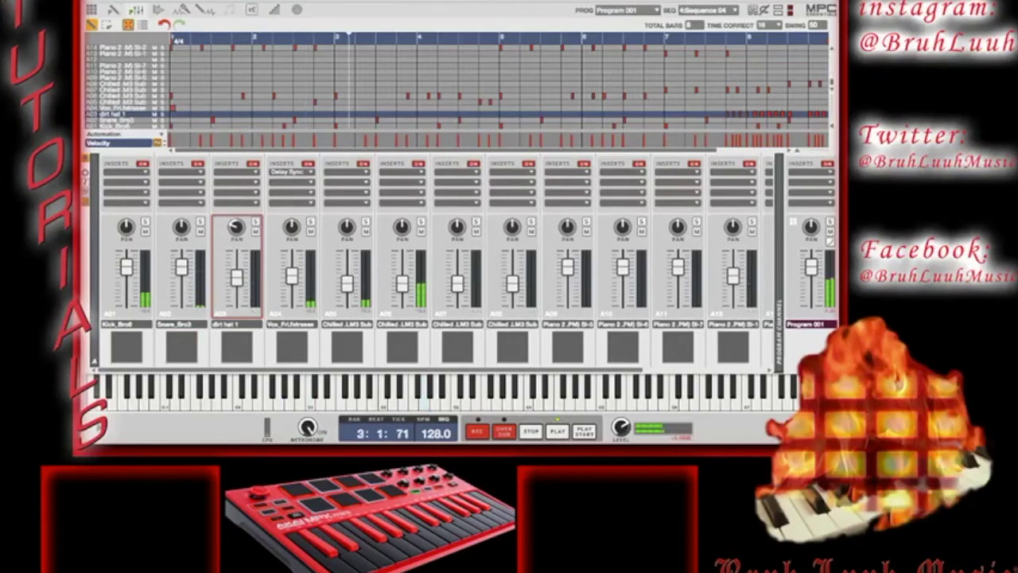
pyautogui.hscroll(3, 434, 270)
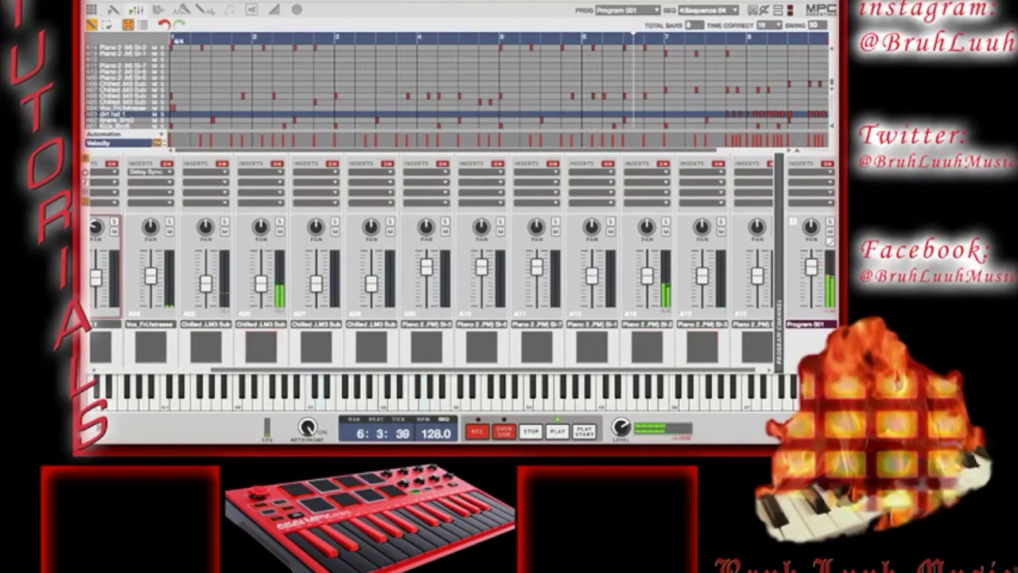
pyautogui.hscroll(1, 429, 263)
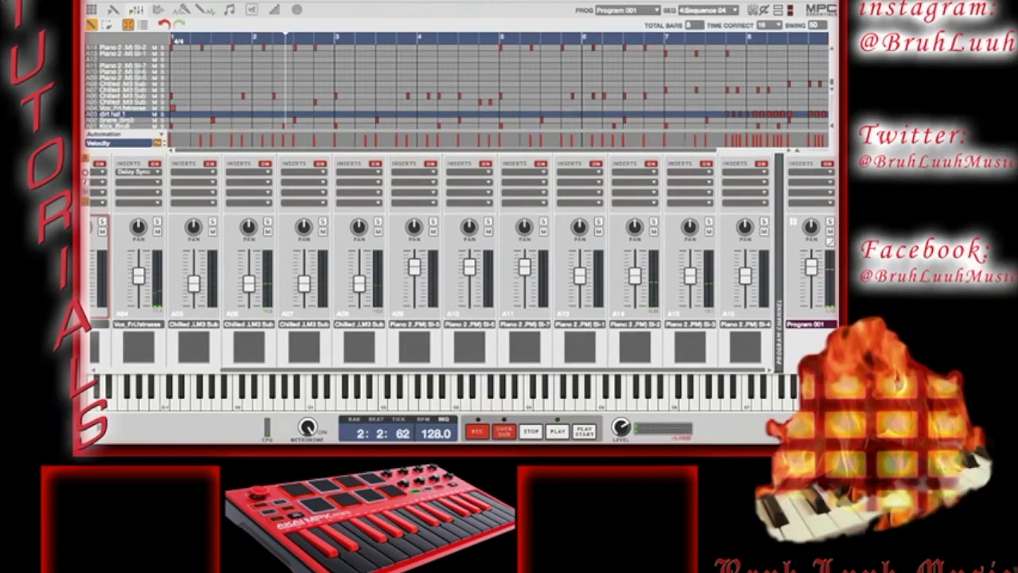
# - Select the short dirt hat 1 notes leading into bar 8 of Sequence 04 one at a time
pyautogui.click(729, 113)
pyautogui.scroll(-1, 499, 88)
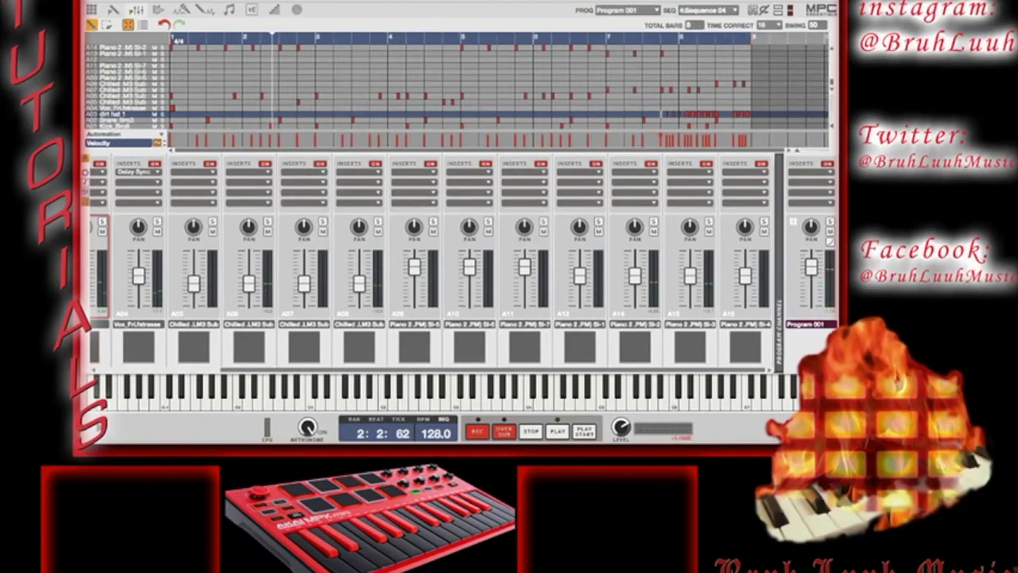
pyautogui.scroll(3, 498, 87)
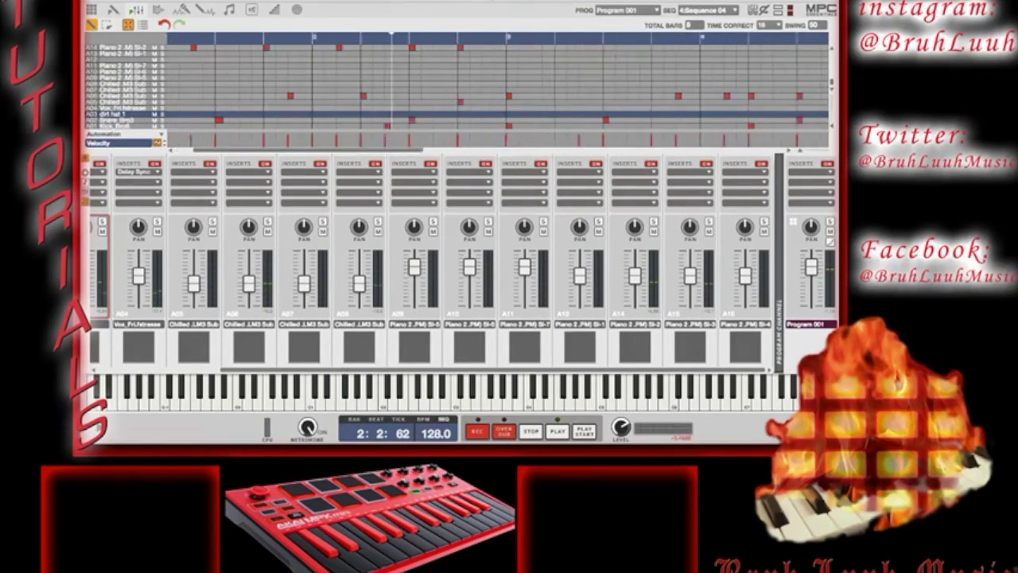
pyautogui.scroll(-3, 499, 87)
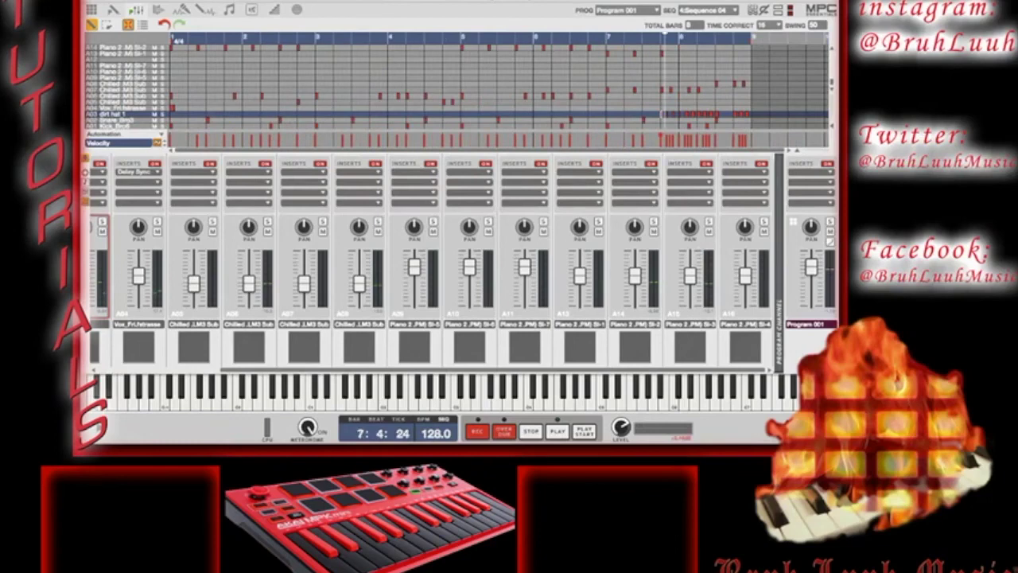
pyautogui.scroll(4, 498, 87)
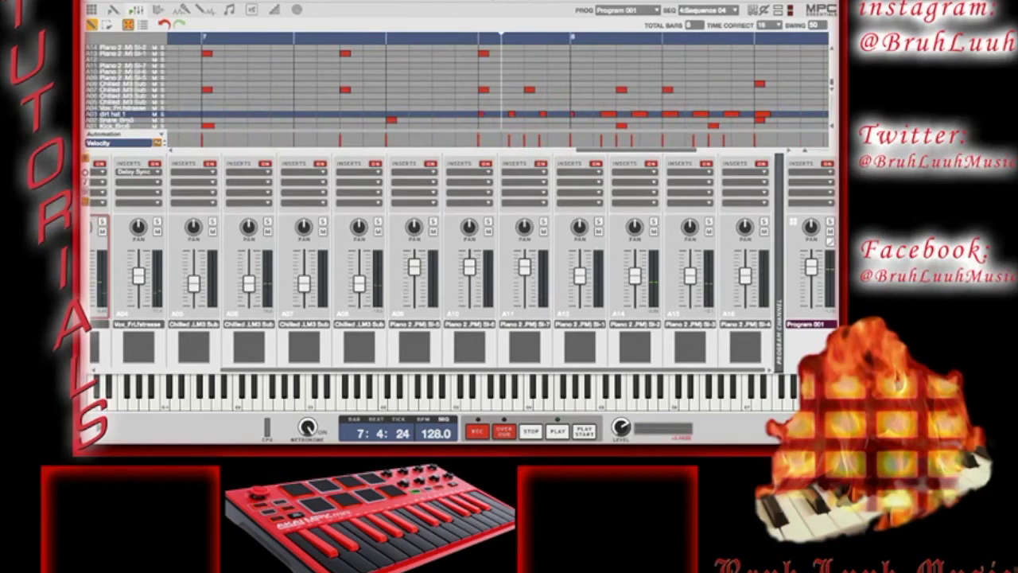
pyautogui.click(106, 25)
pyautogui.click(511, 114)
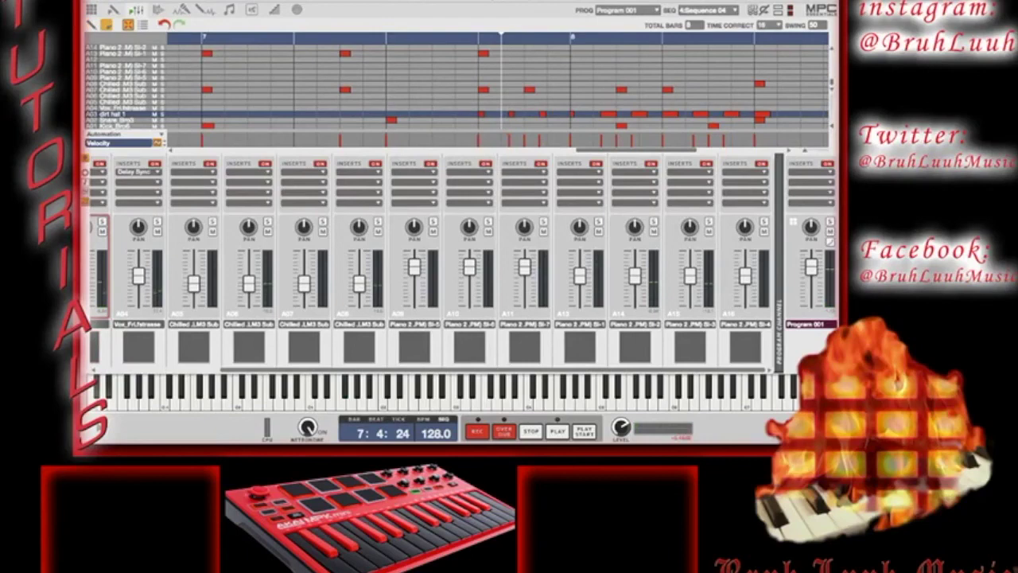
pyautogui.click(542, 114)
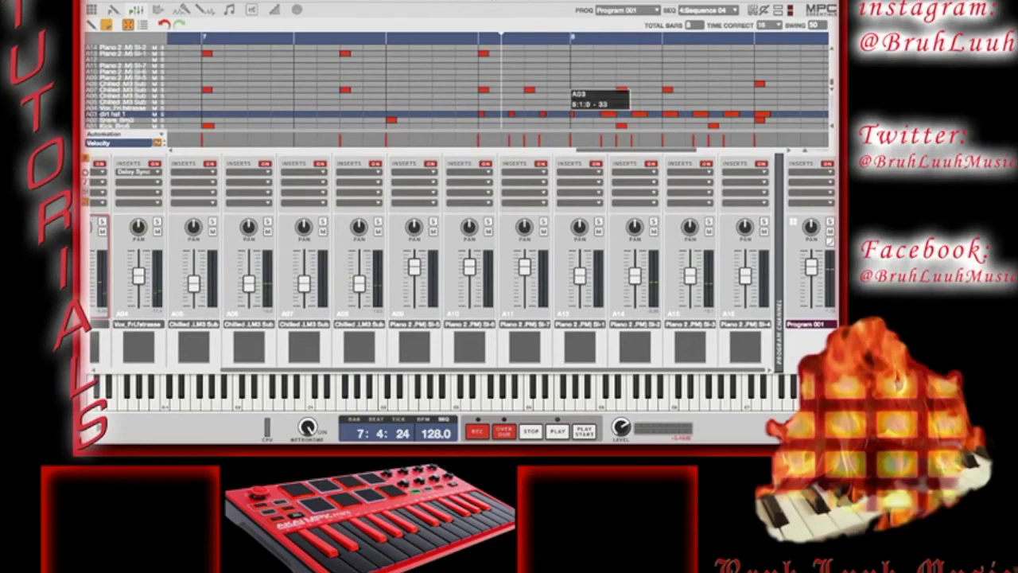
pyautogui.click(573, 113)
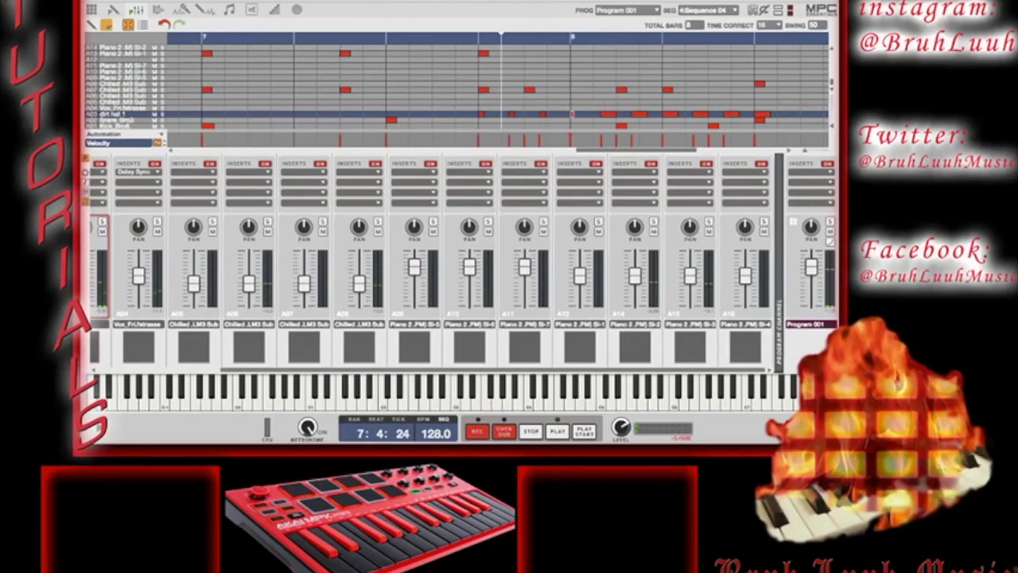
# - Select the longer dirt hat 1 notes across bar 8 of Sequence 04 one by one
pyautogui.click(609, 113)
pyautogui.click(639, 114)
pyautogui.click(669, 114)
pyautogui.click(701, 113)
pyautogui.click(731, 114)
pyautogui.click(761, 113)
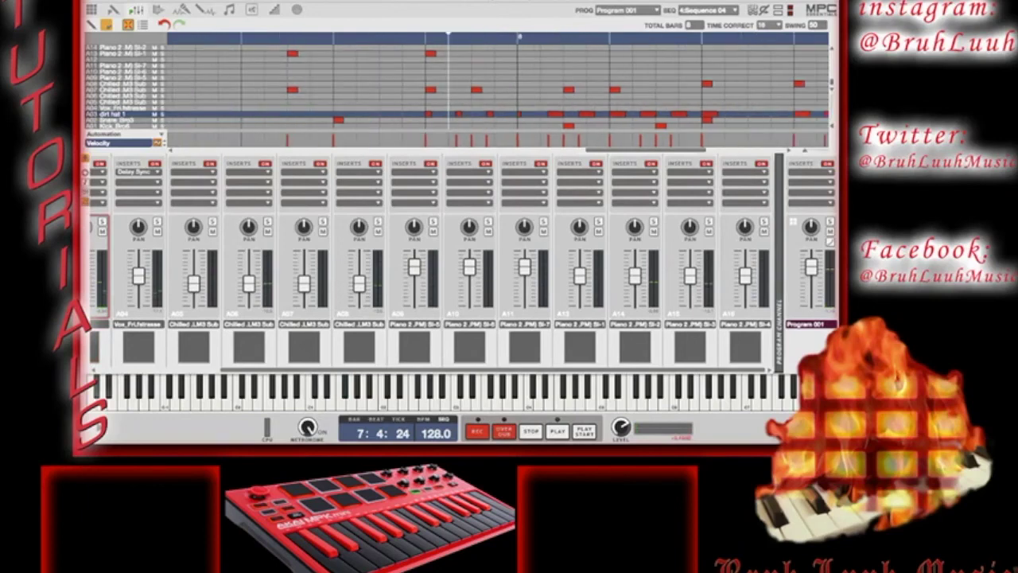
pyautogui.hscroll(3, 498, 88)
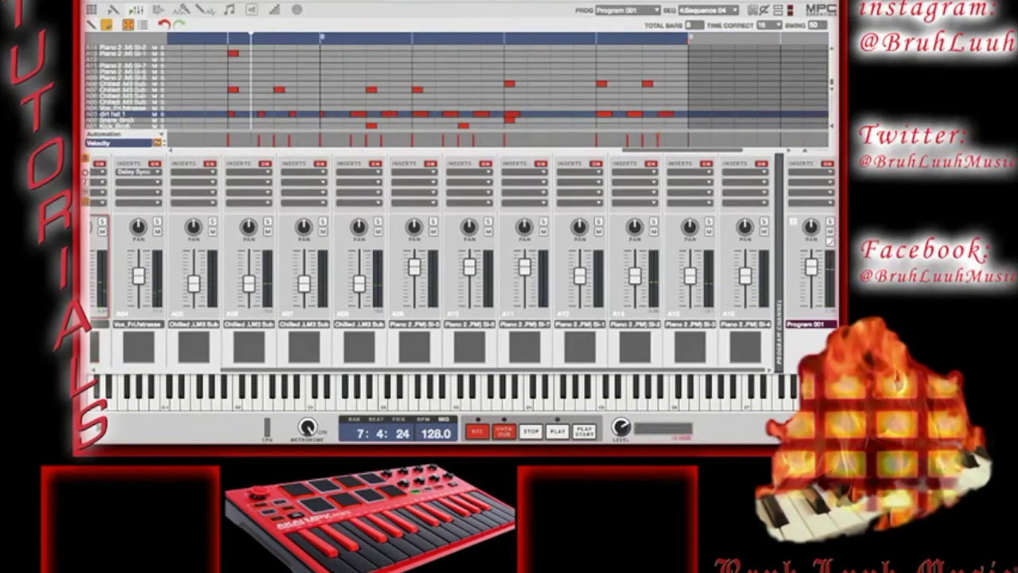
pyautogui.click(634, 114)
pyautogui.click(605, 114)
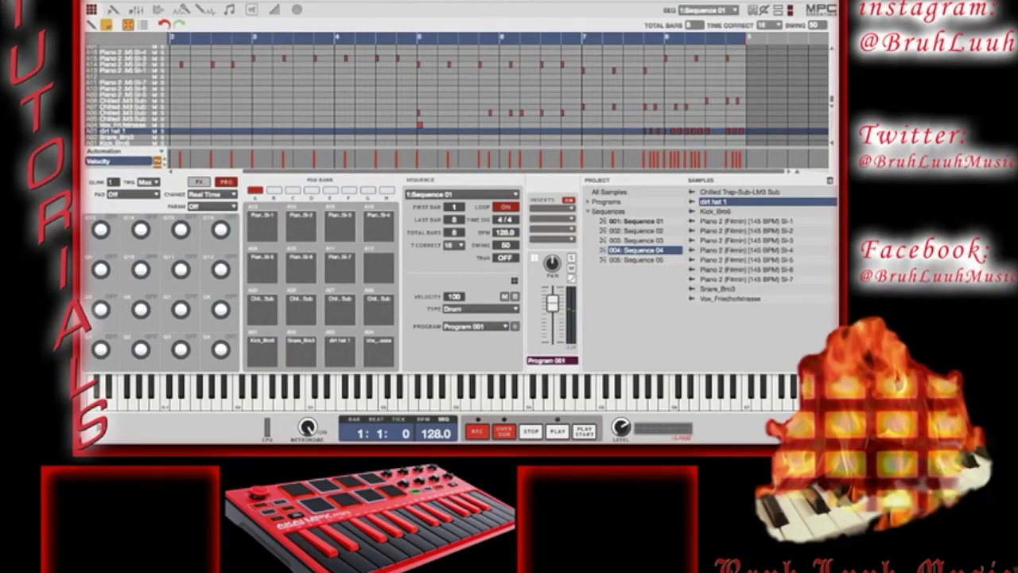
# - Examine the dirt hat 1 channel in Sequence 01's mixer and its pad layers, filter, envelopes and pan in the program editor
pyautogui.hotkey('ctrl', 'm')
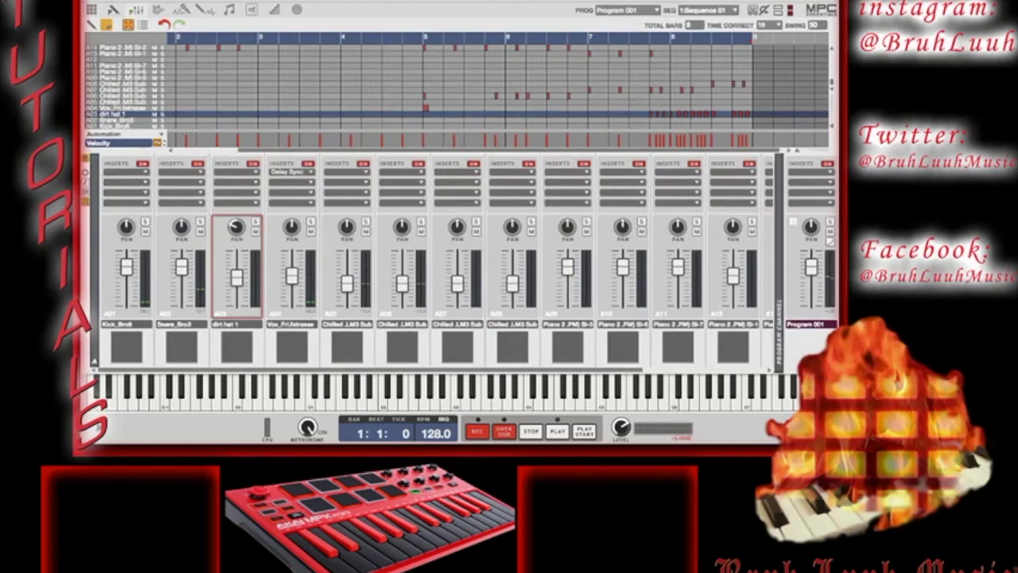
pyautogui.hotkey('ctrl', 'e')
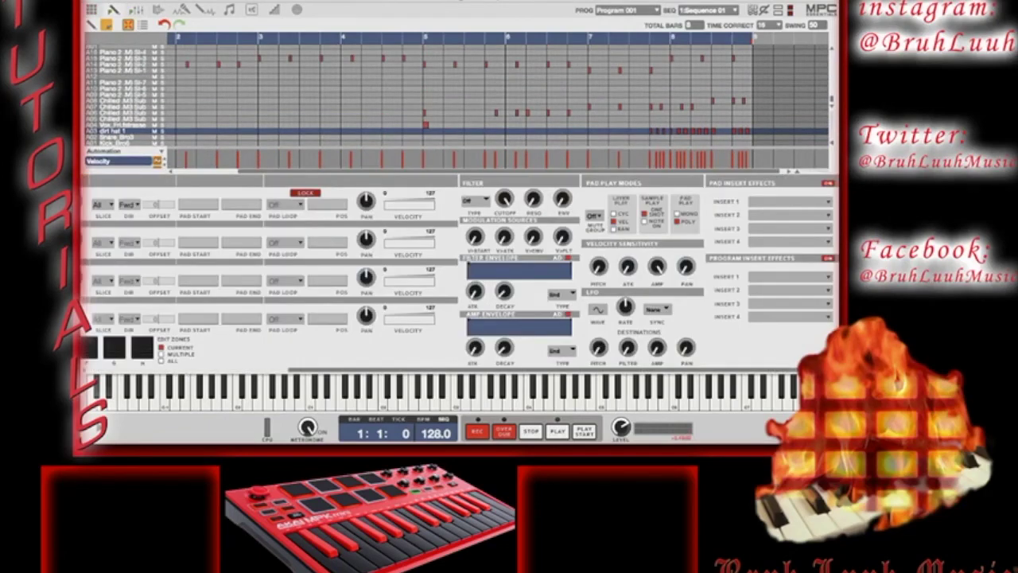
pyautogui.hscroll(-5, 461, 275)
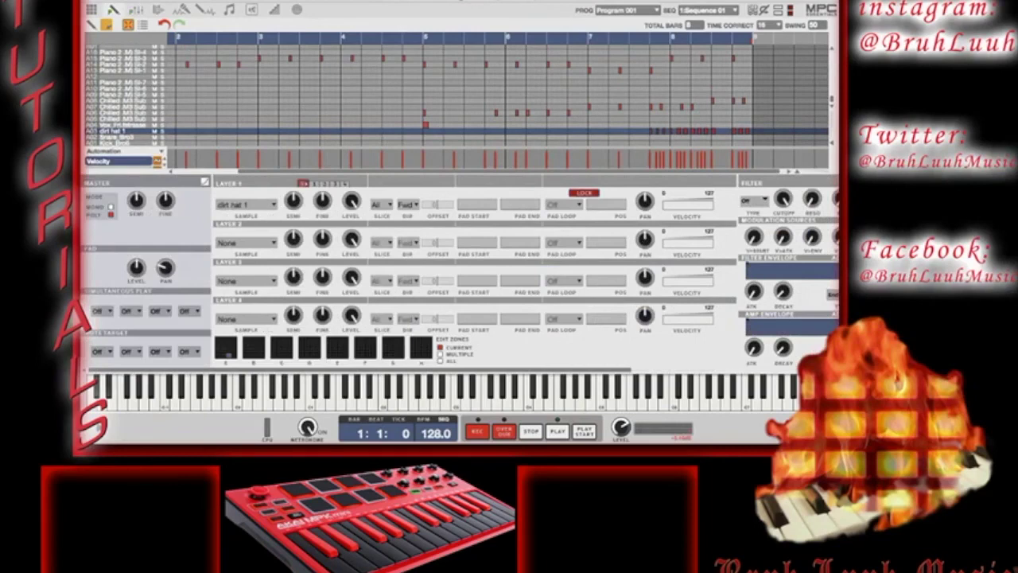
pyautogui.hscroll(6, 460, 270)
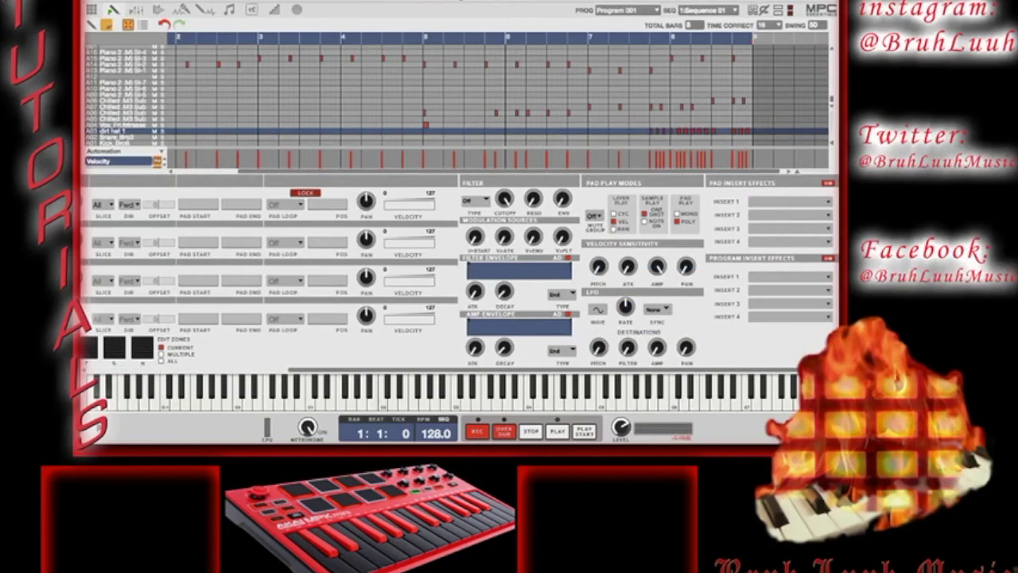
pyautogui.hscroll(-7, 459, 275)
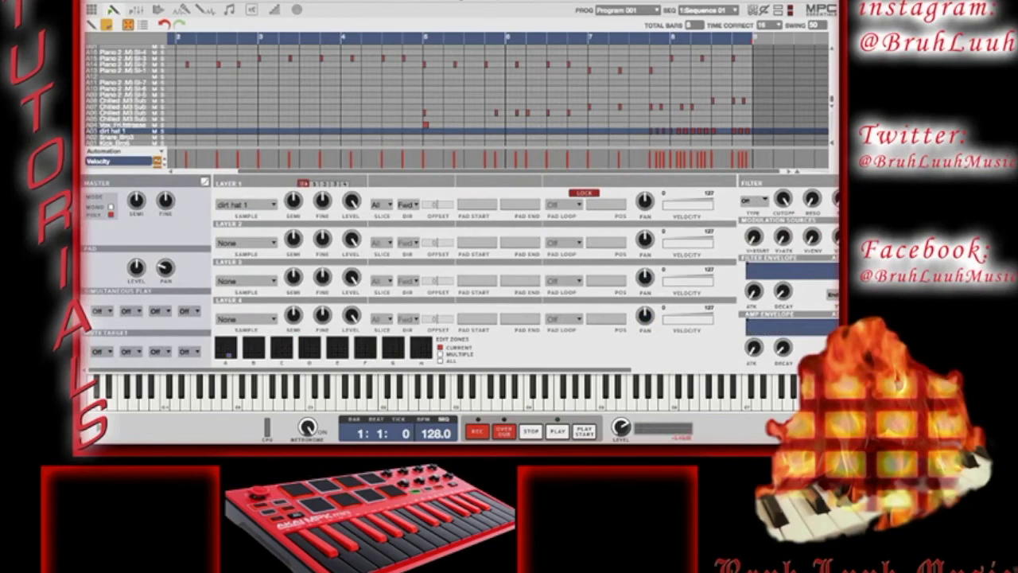
pyautogui.click(159, 9)
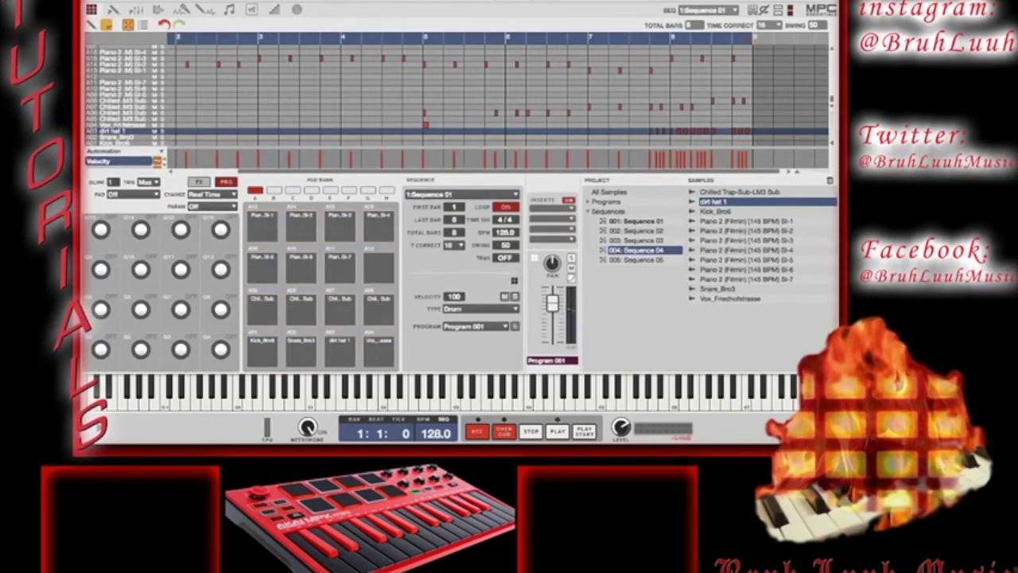
# - Load Sequences 01 through 05 in turn from the project list and look over each note grid
pyautogui.click(636, 220)
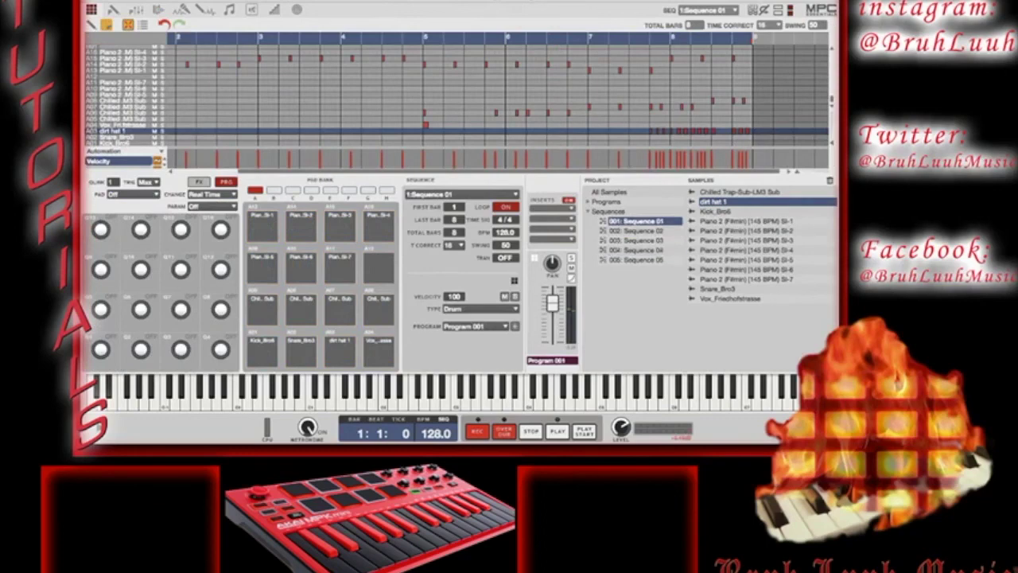
pyautogui.click(637, 230)
pyautogui.click(636, 240)
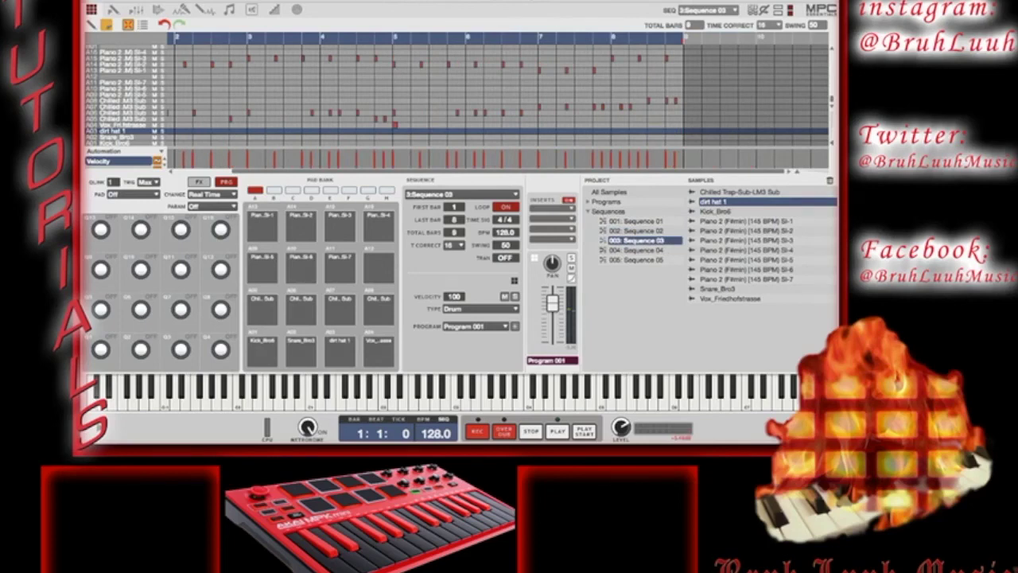
pyautogui.click(637, 249)
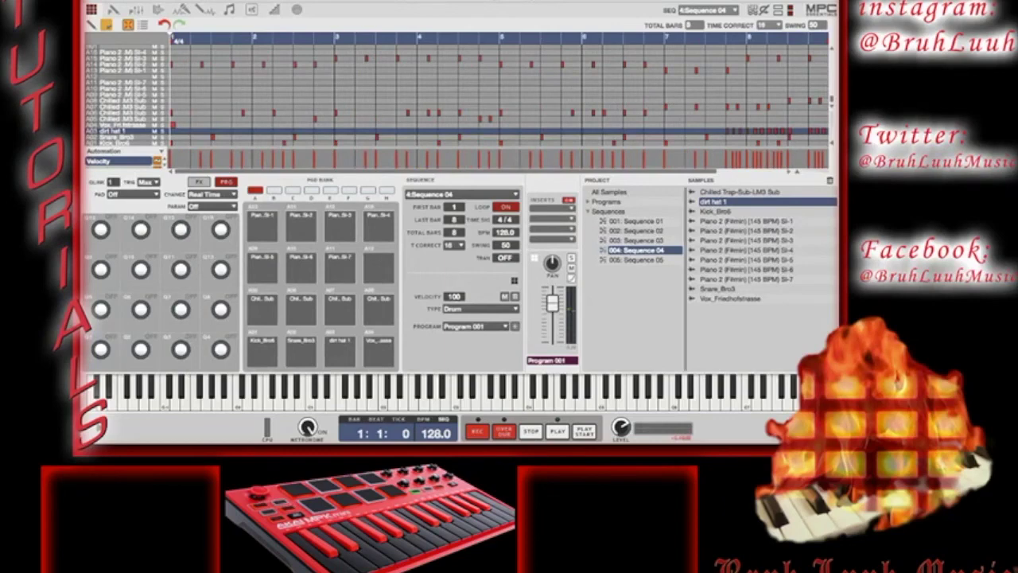
pyautogui.click(636, 259)
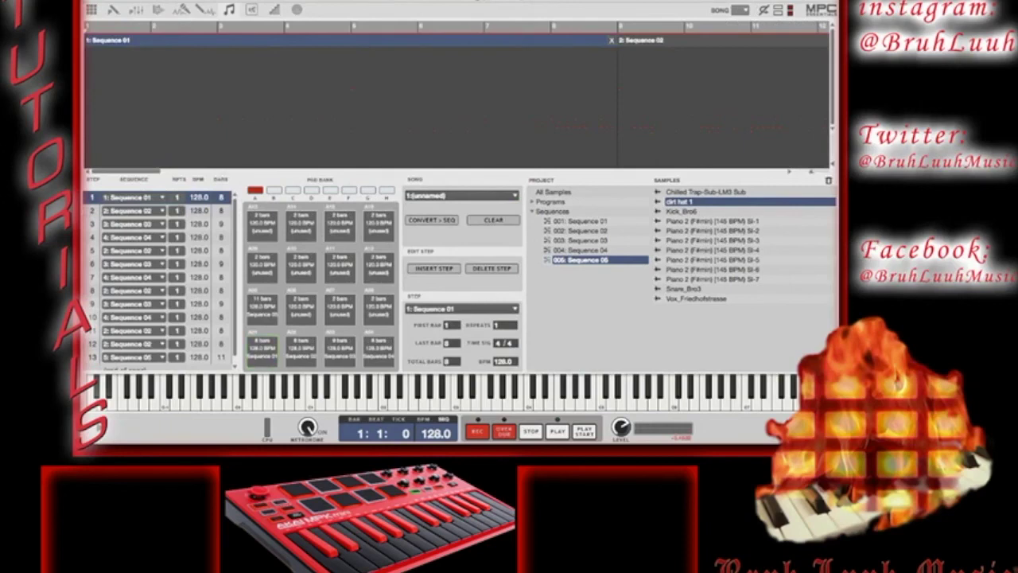
# - Delete step 12, the second consecutive Sequence 02, from song 1
pyautogui.scroll(-1, 160, 278)
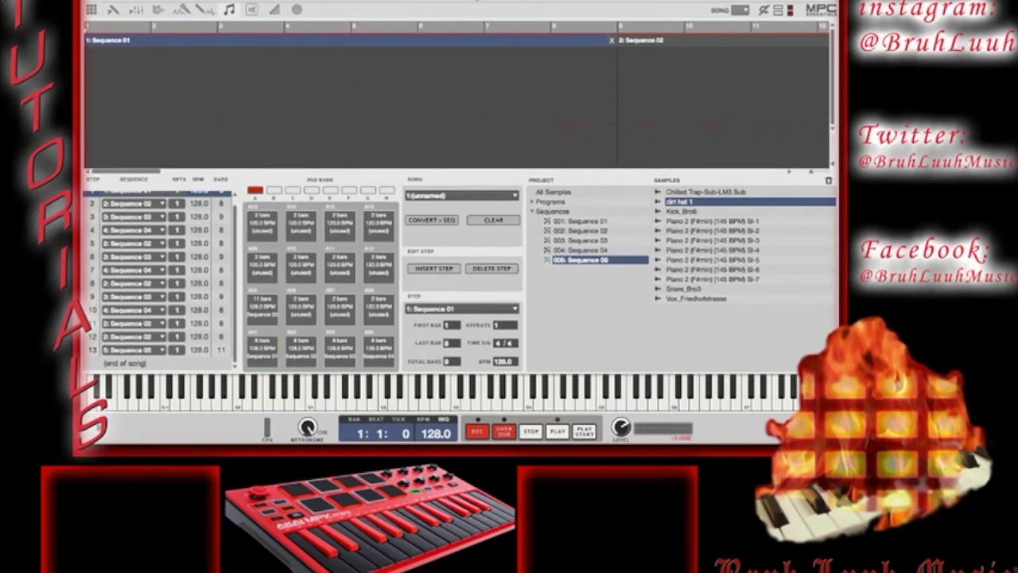
pyautogui.click(131, 337)
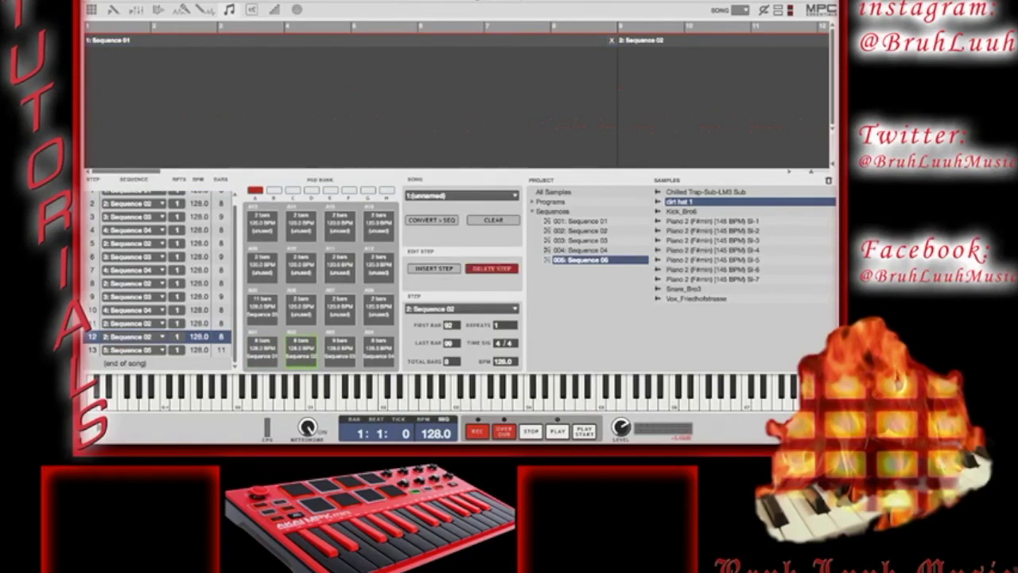
pyautogui.press('Delete')
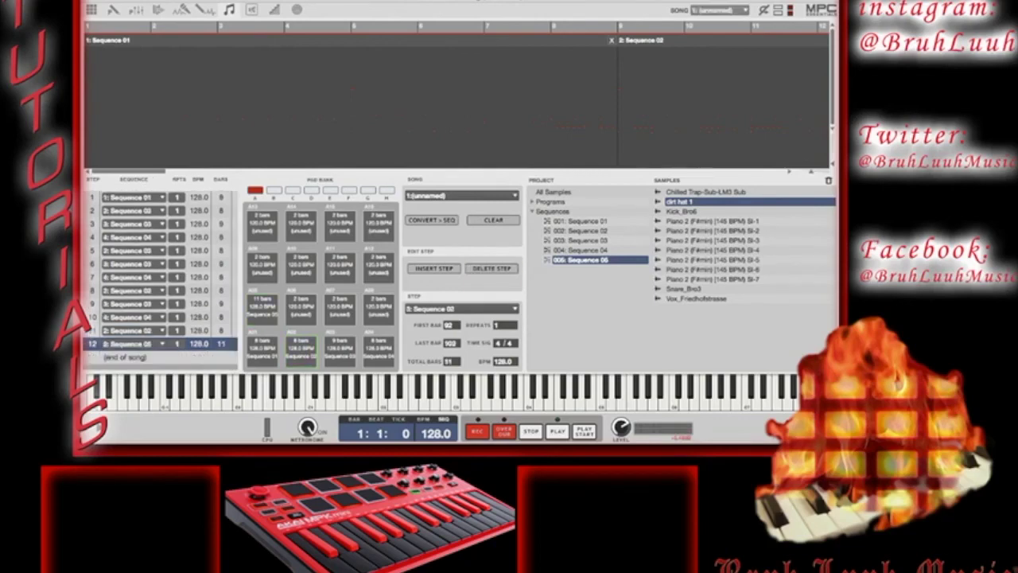
# - Set the repeats of step 11, Sequence 02, to 2 in the song list
pyautogui.click(131, 330)
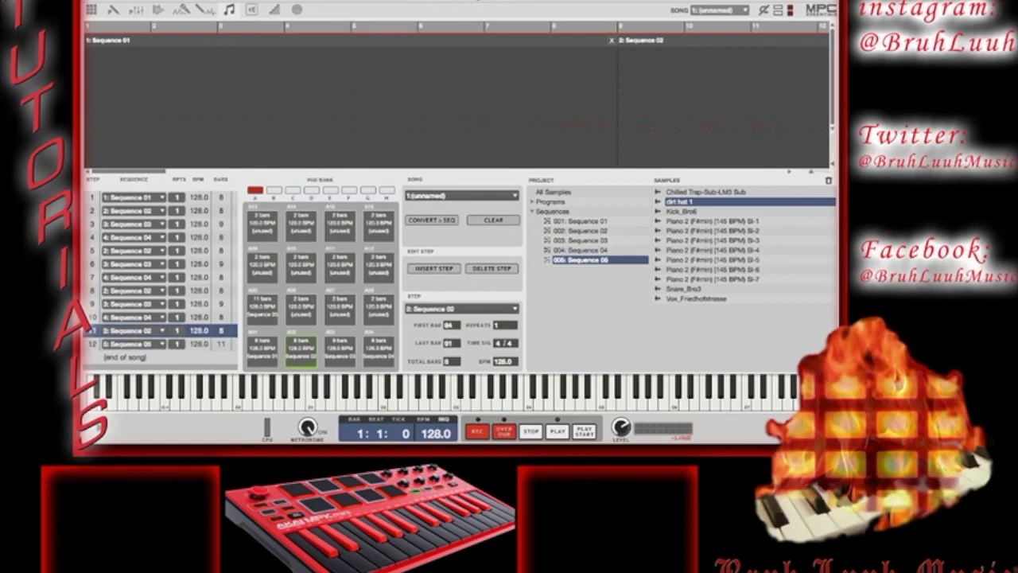
pyautogui.moveTo(177, 330); pyautogui.dragTo(177, 324)
pyautogui.moveTo(177, 330); pyautogui.dragTo(176, 335)
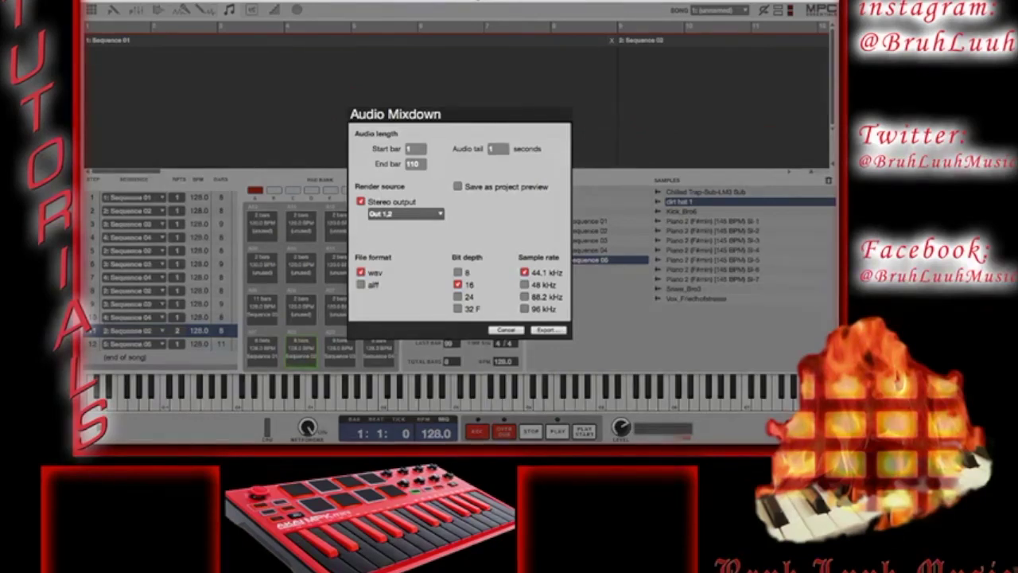
# - Export the song's stereo output as a 16-bit, 44.1 kHz WAV mixdown named Piano Riff.wav on the Desktop
pyautogui.write('5')
pyautogui.press('Return')
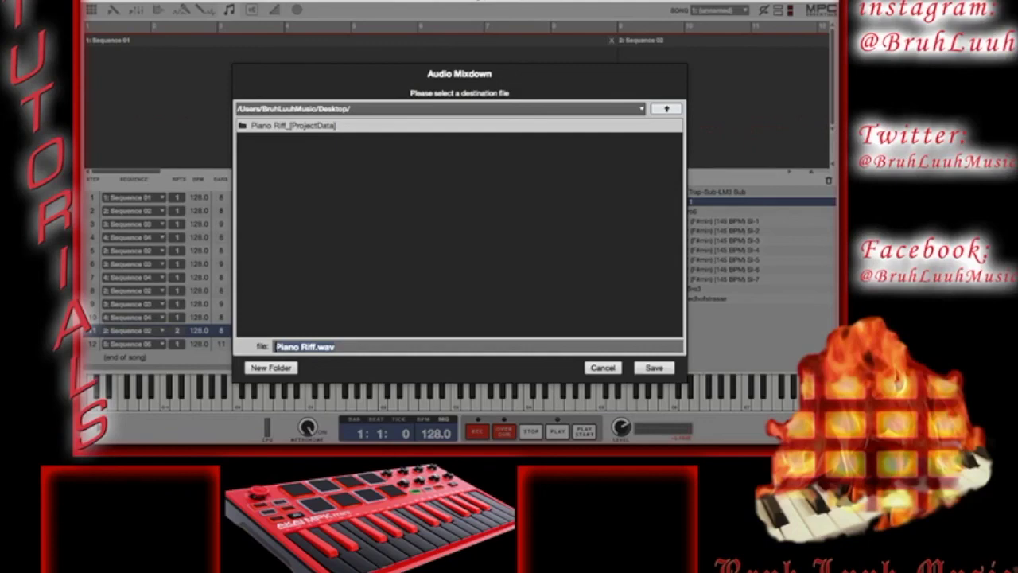
pyautogui.press('Return')
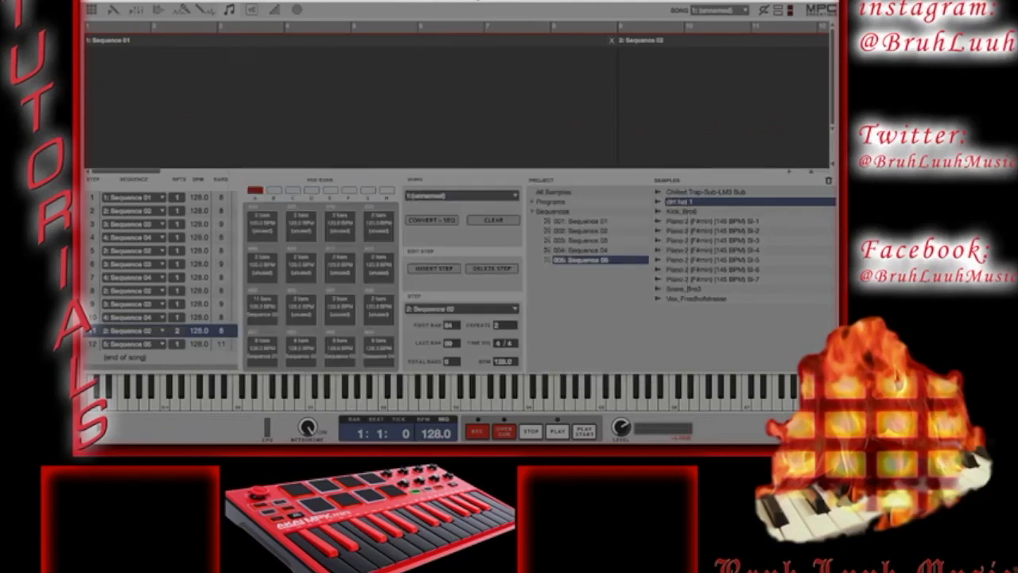
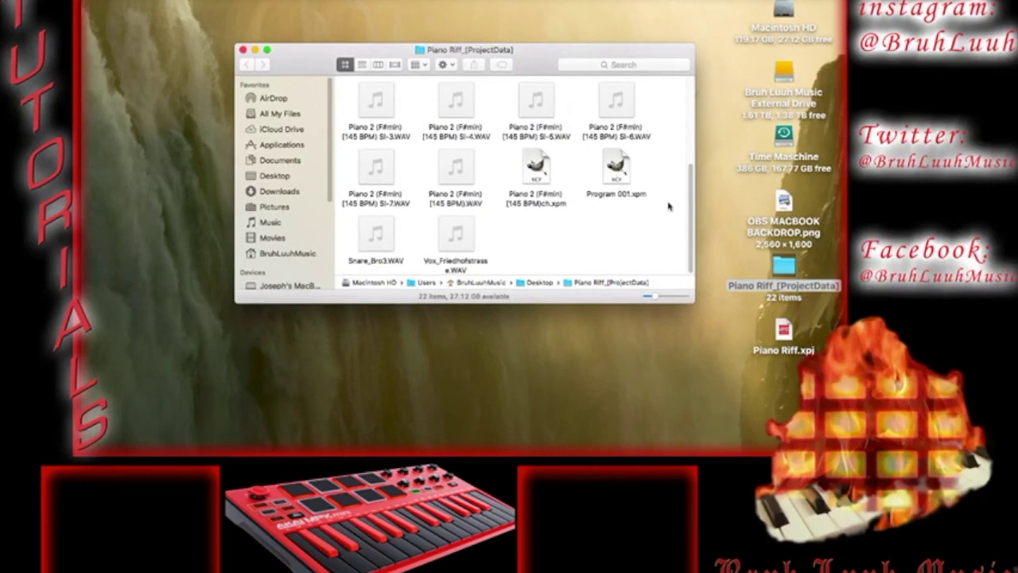
# - Look through the sequence, sample and program files in the Piano Riff_[ProjectData] folder and close its window
pyautogui.scroll(2, 684, 215)
pyautogui.scroll(4, 701, 166)
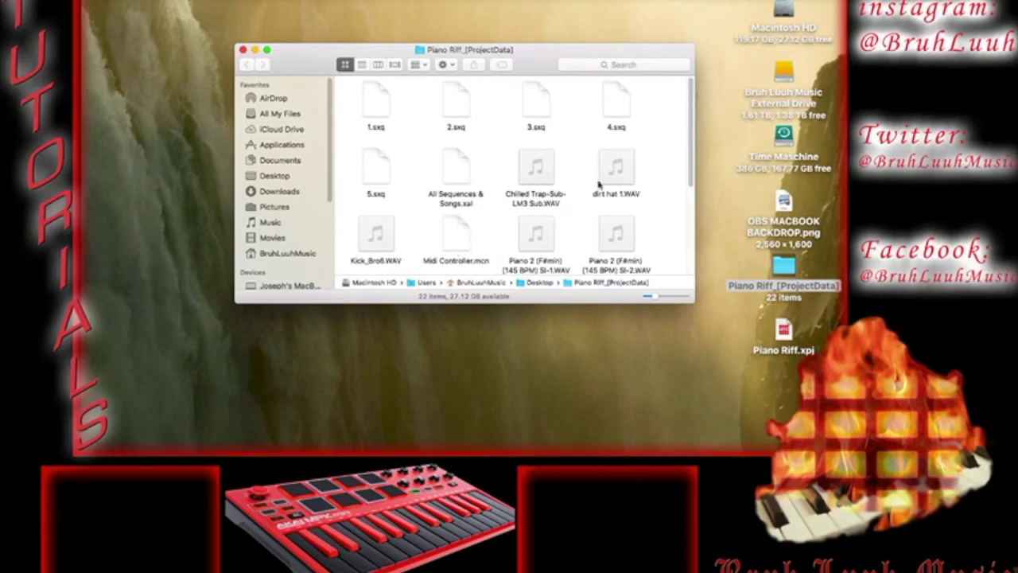
pyautogui.moveTo(692, 142)
pyautogui.mouseDown()
pyautogui.moveTo(690, 229)
pyautogui.moveTo(689, 125)
pyautogui.mouseUp()
pyautogui.click(243, 49)
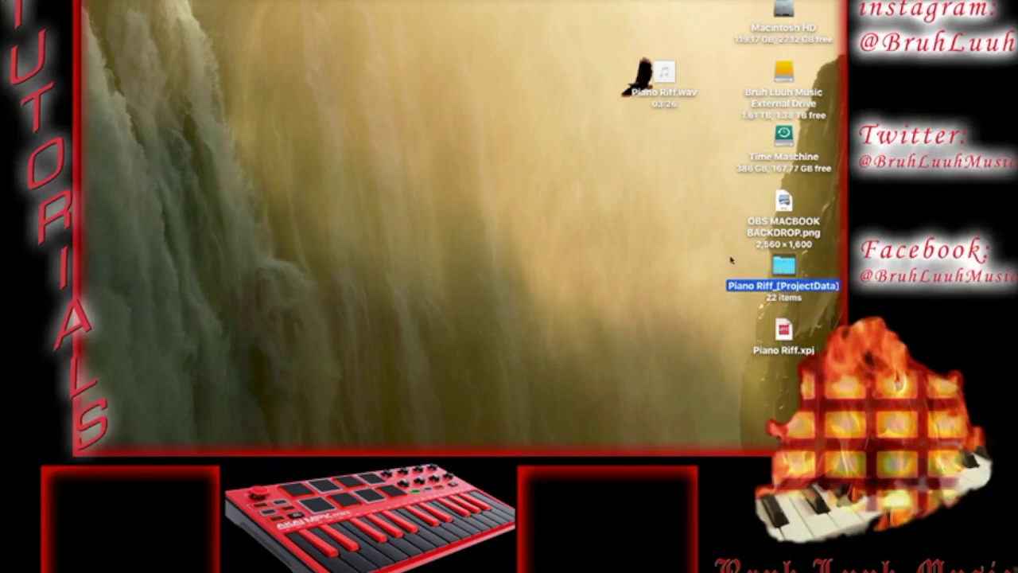
# - Open the exported Piano Riff.wav from the Desktop, switch to iTunes and play the Piano Riff track from Recently Added
pyautogui.click(666, 75)
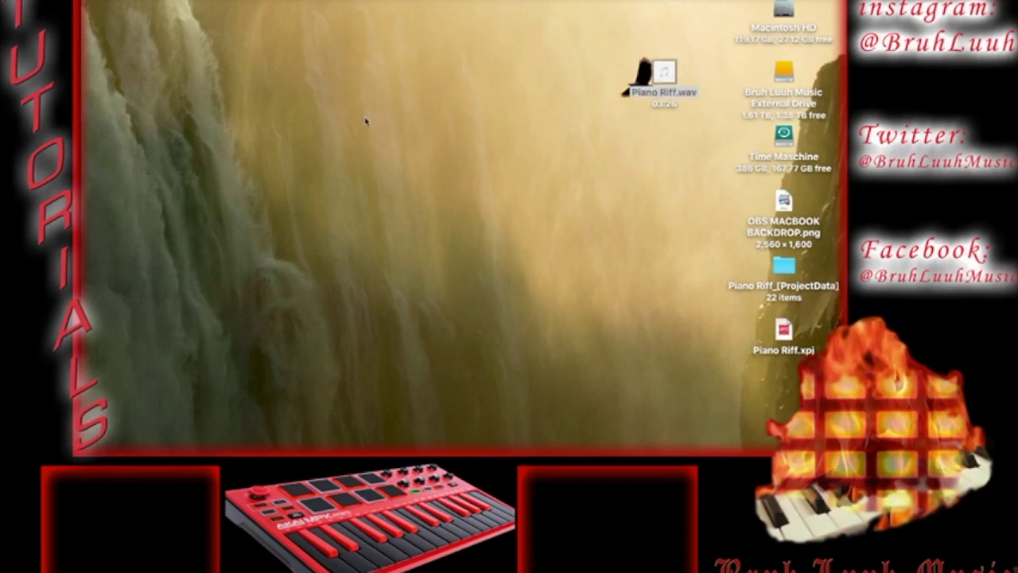
pyautogui.click(649, 244)
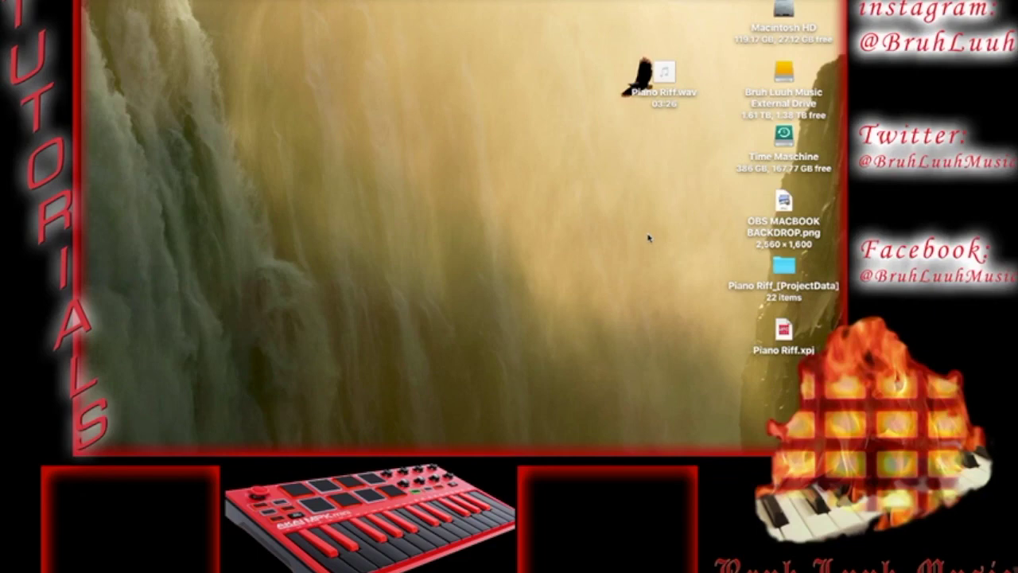
pyautogui.moveTo(84, 342)
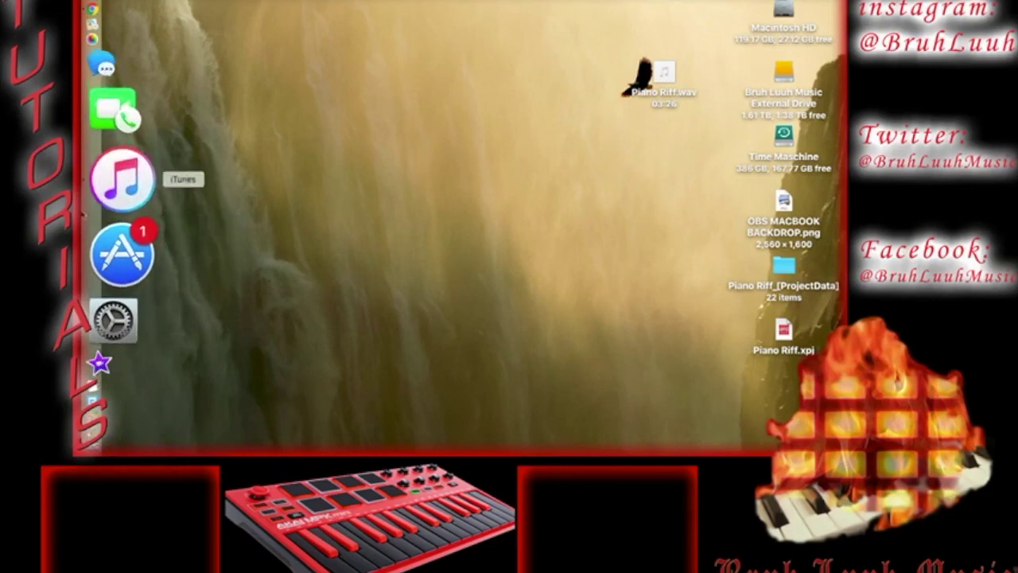
pyautogui.click(81, 205)
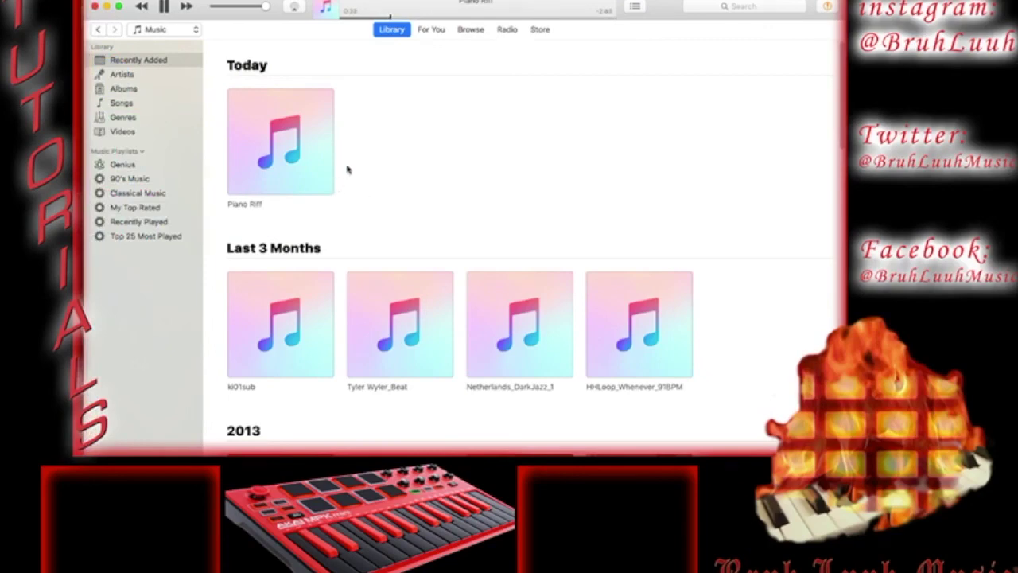
pyautogui.moveTo(323, 160)
pyautogui.click(323, 160)
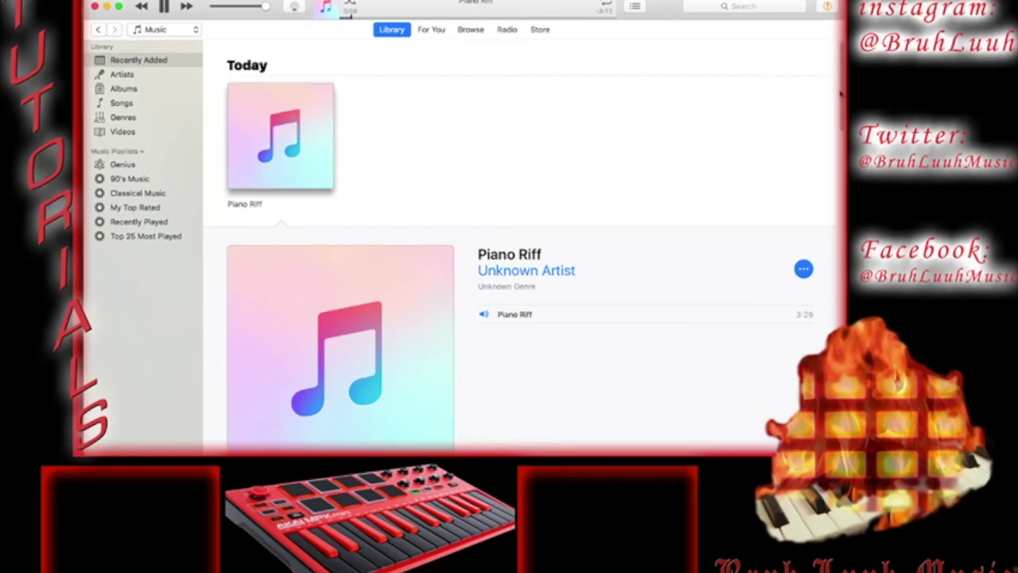
# - Open the info of the Piano Riff track, enter the artist's stage name and set the album to TBA
pyautogui.moveTo(841, 94); pyautogui.dragTo(841, 110)
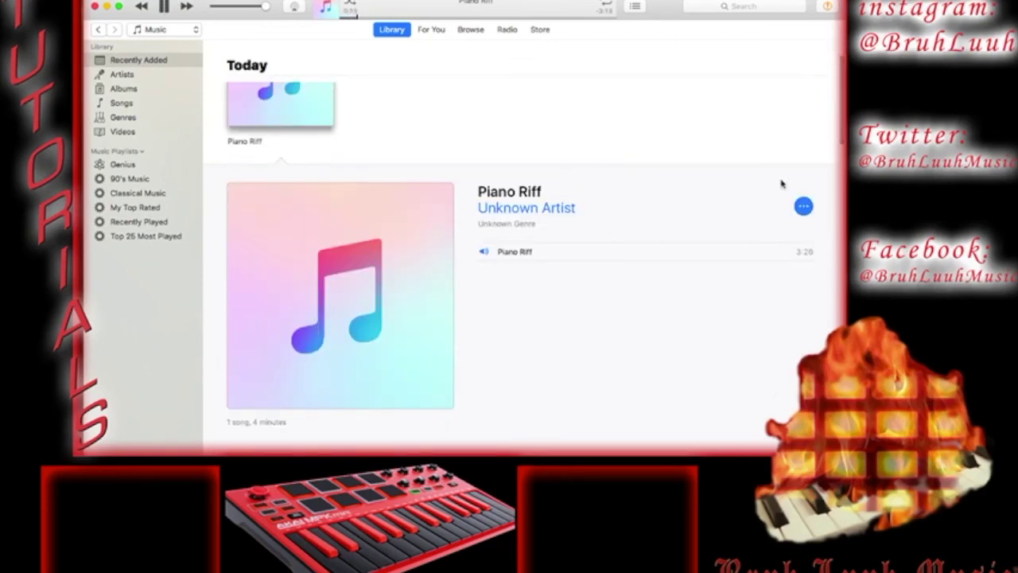
pyautogui.click(803, 206)
pyautogui.click(803, 206)
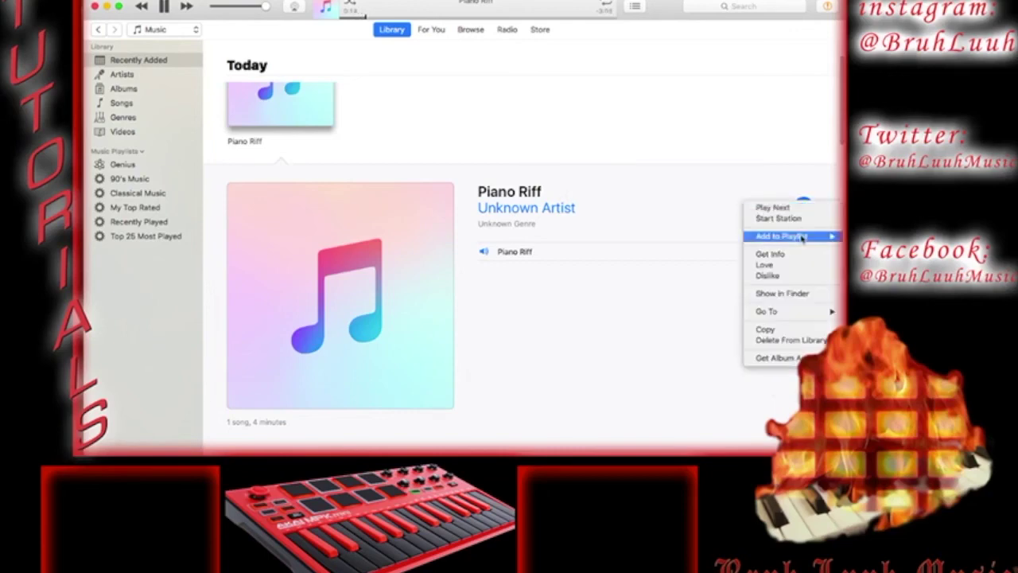
pyautogui.moveTo(802, 239)
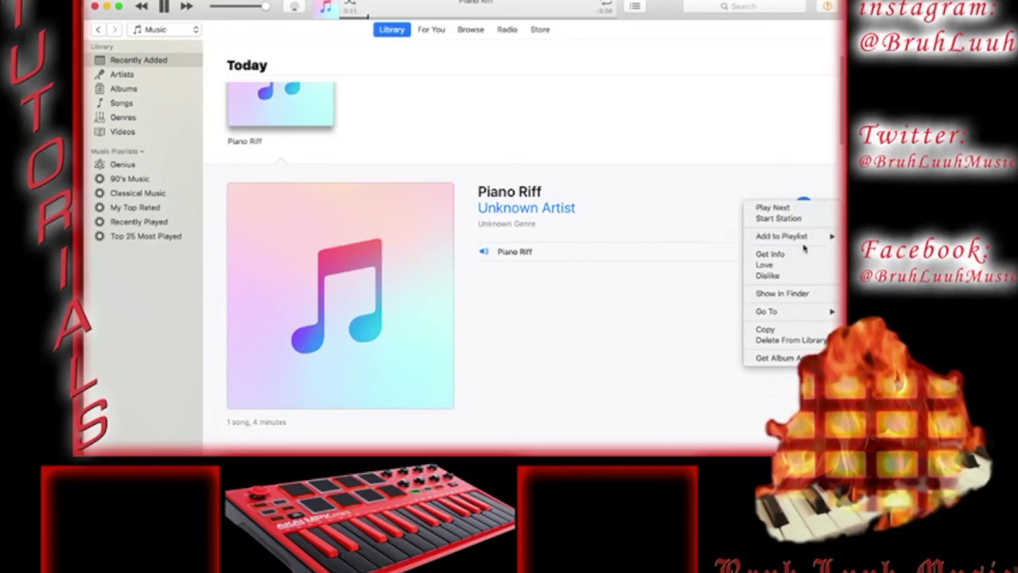
pyautogui.click(803, 256)
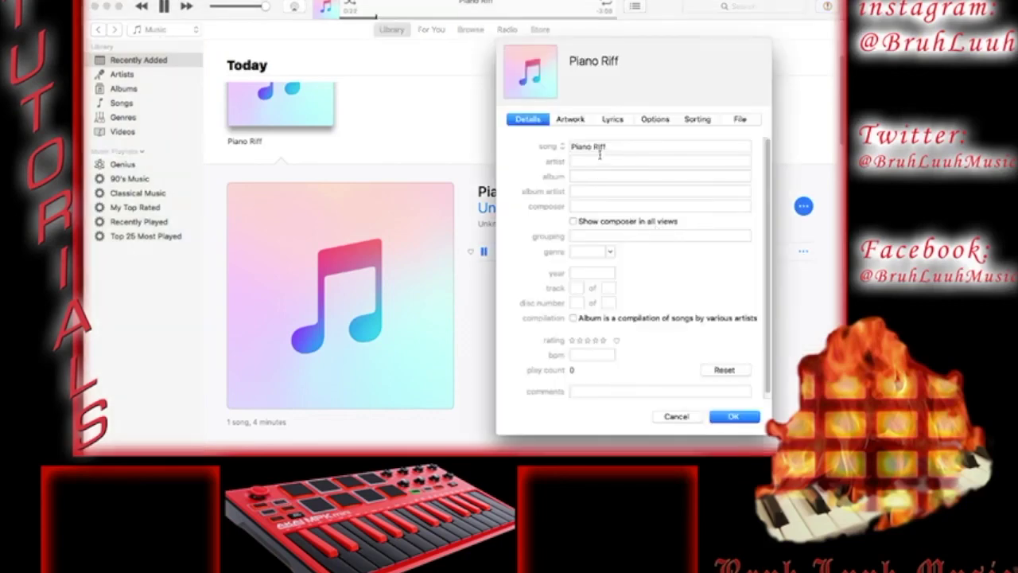
pyautogui.click(598, 162)
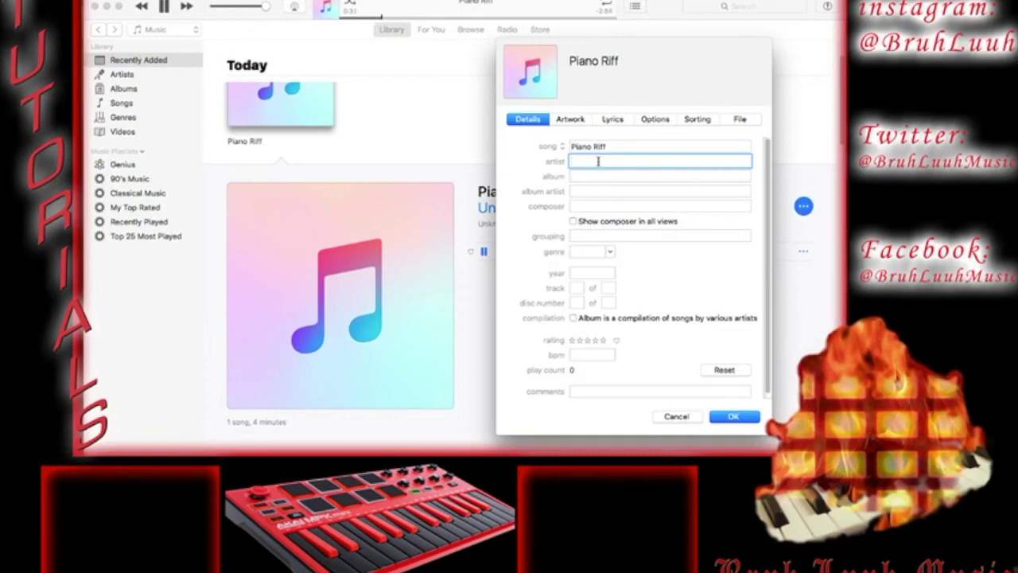
pyautogui.write('Bruh Luuh')
pyautogui.press('Tab')
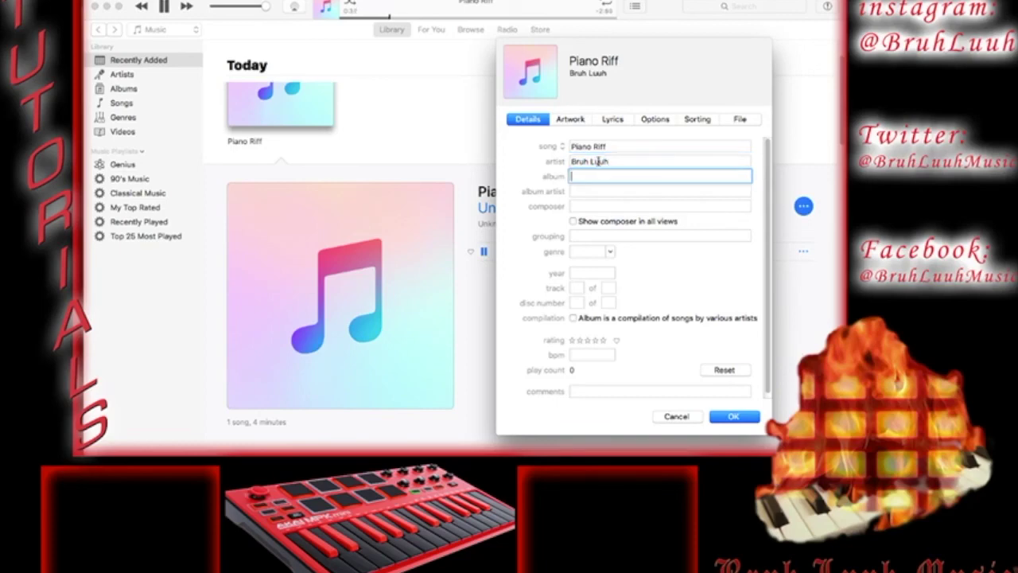
pyautogui.write('TBA')
pyautogui.press('Tab')
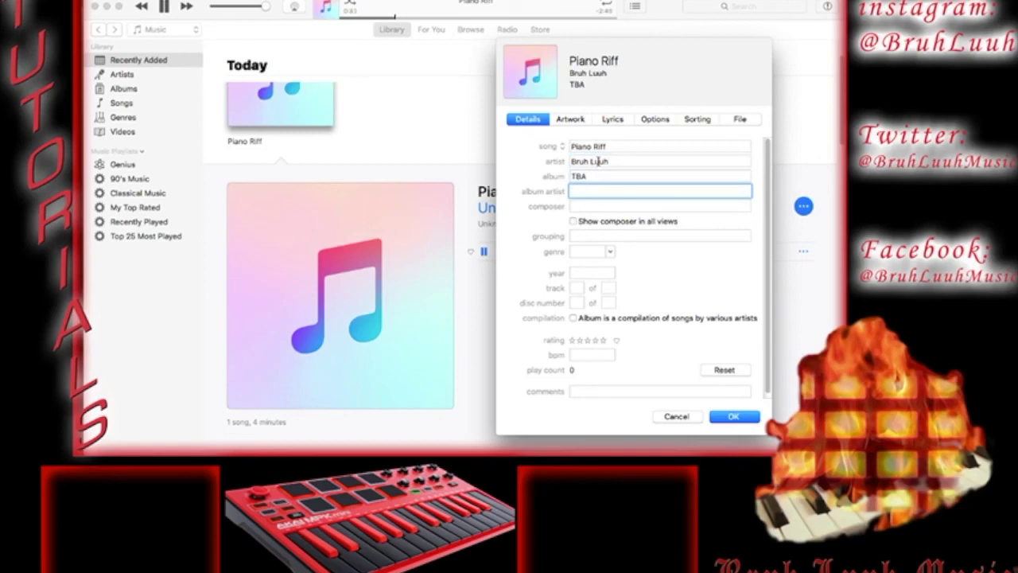
# - Fill in the album artist's stage name, set the composer to Bruh Luuh Music and show the composer in all views
pyautogui.write('Bruh Luuh')
pyautogui.press('Tab')
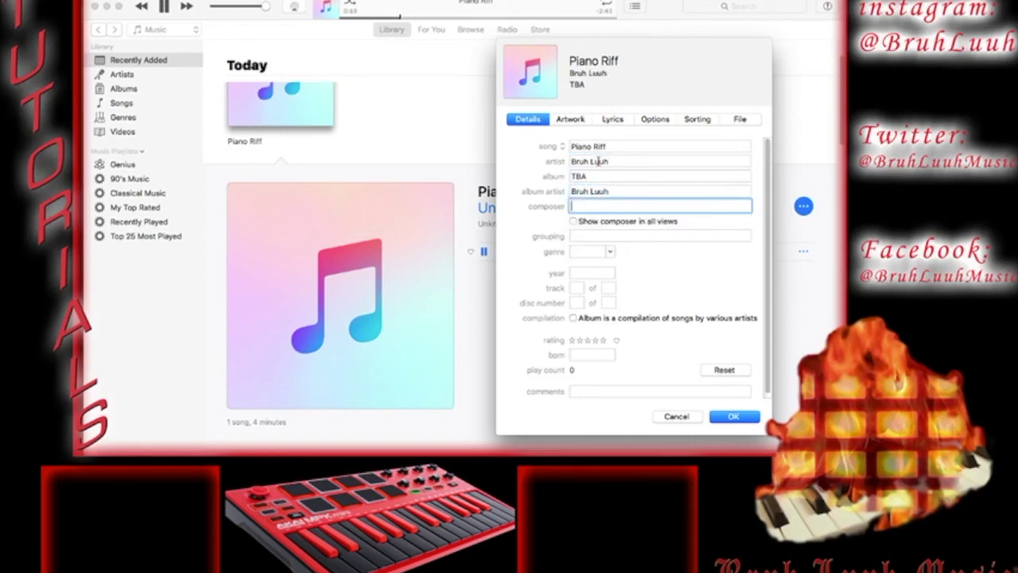
pyautogui.write('Bruh Luuh Music')
pyautogui.press('Tab')
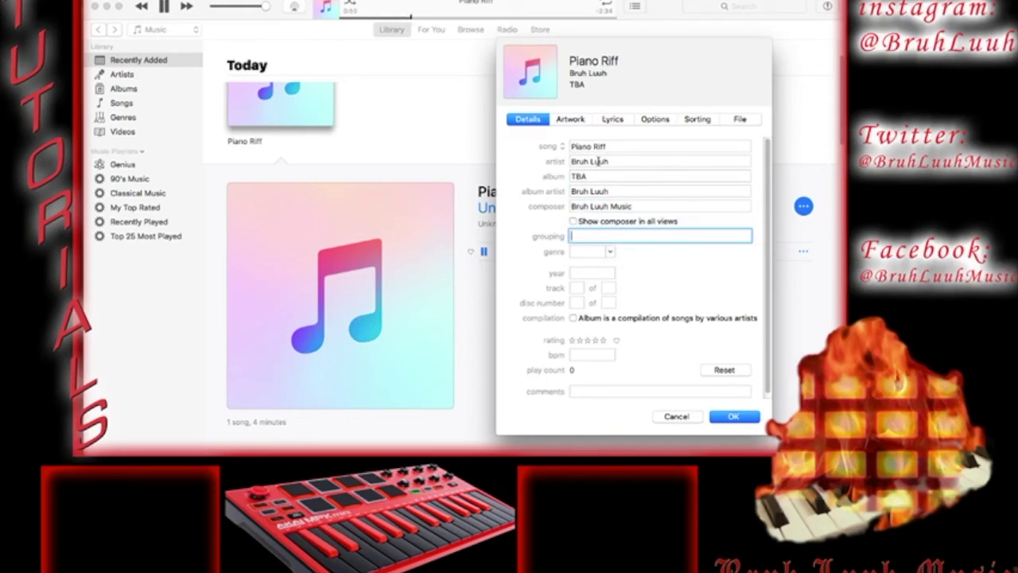
pyautogui.click(573, 221)
# - Set the track's genre to the custom value trap
pyautogui.click(610, 252)
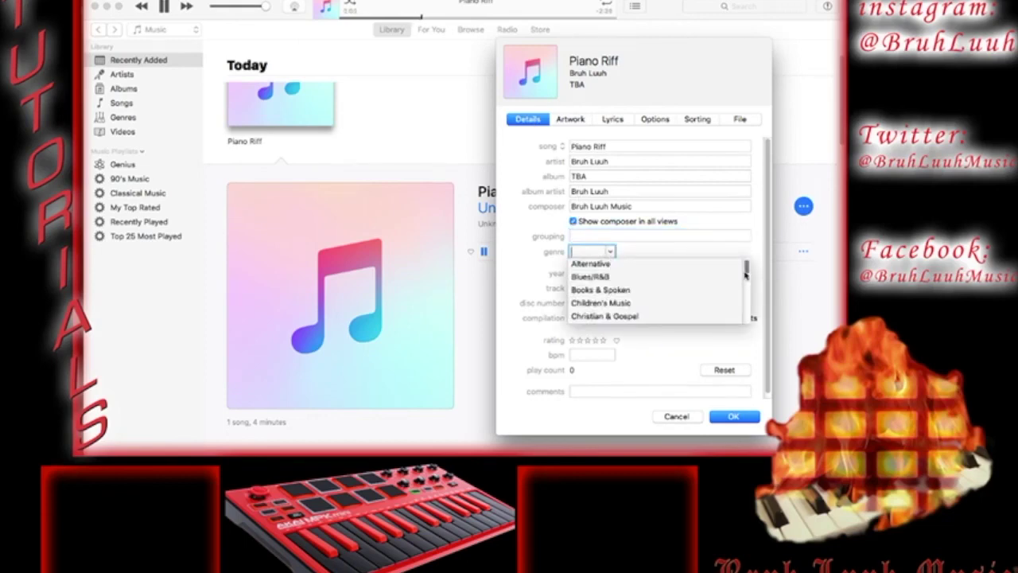
pyautogui.write('T')
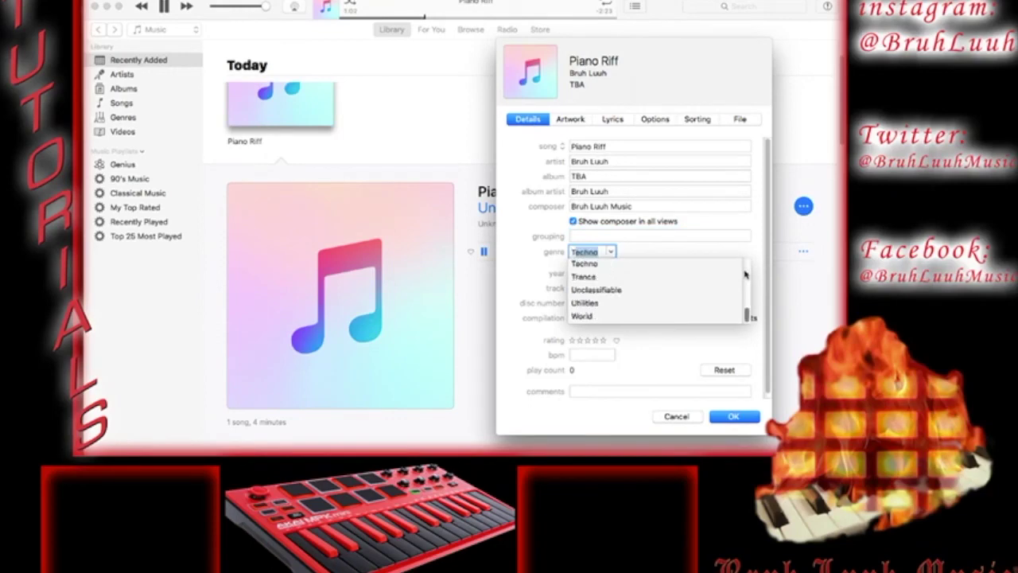
pyautogui.write('ttt')
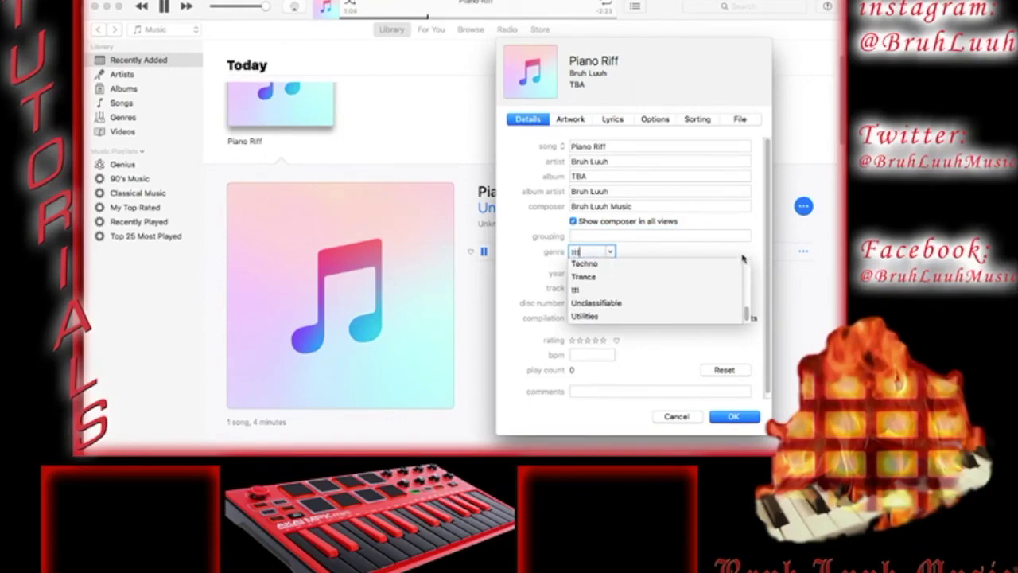
pyautogui.press('BackSpace')
pyautogui.press('BackSpace')
pyautogui.press('BackSpace')
pyautogui.write('Tr')
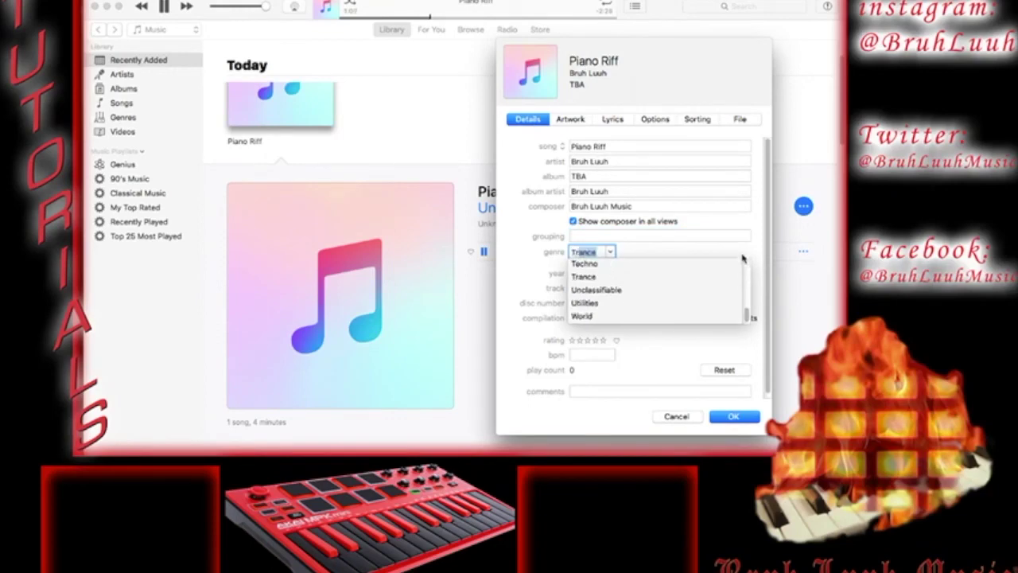
pyautogui.write('ap')
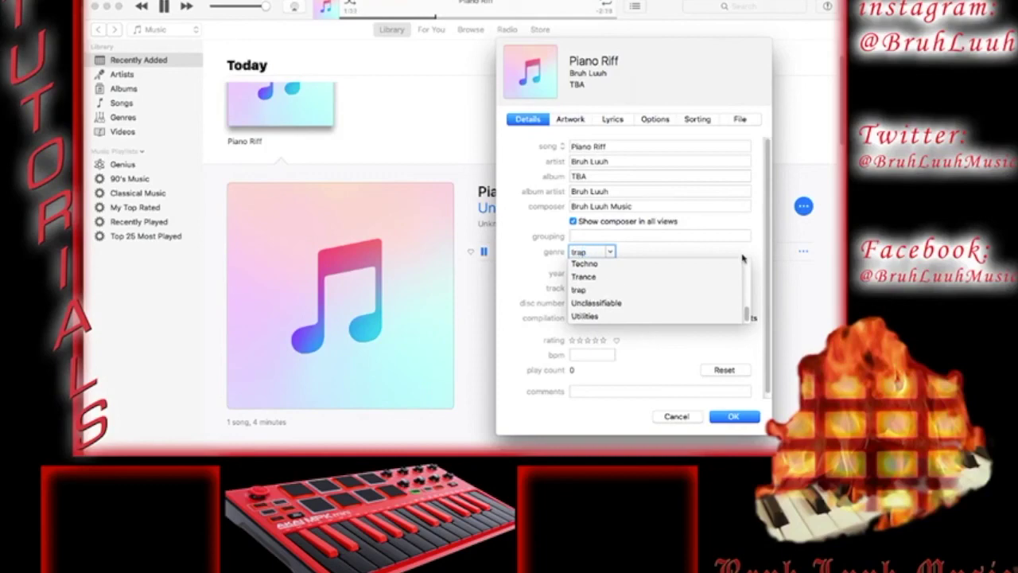
pyautogui.click(581, 290)
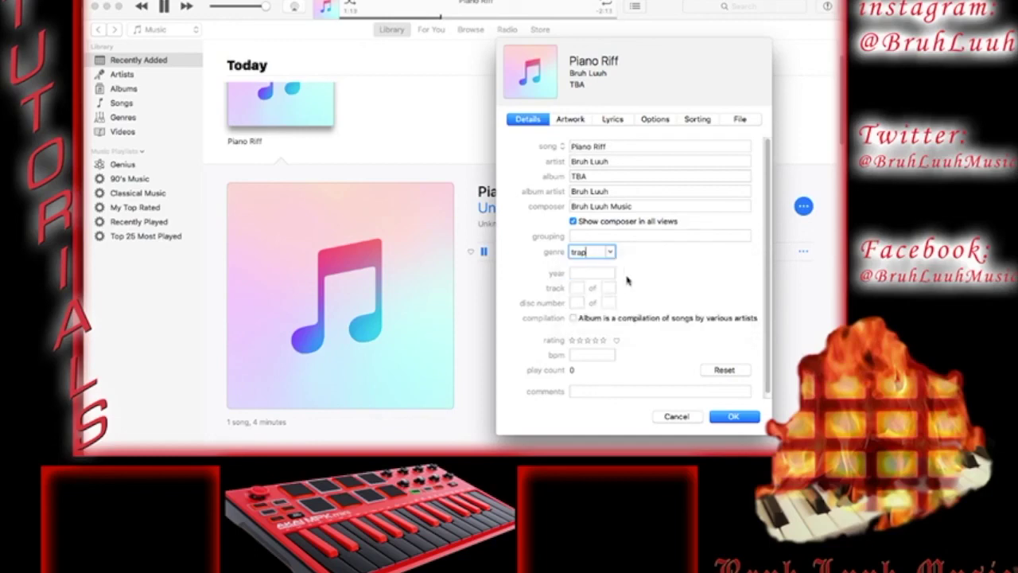
# - Set the track's year to 2017, check its album artwork and save the track info
pyautogui.click(579, 273)
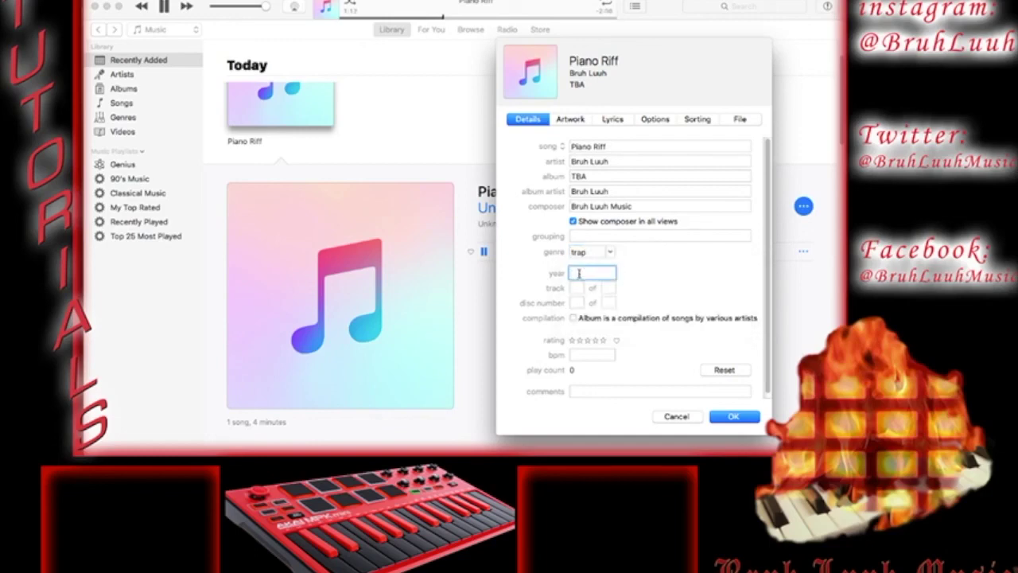
pyautogui.write('2017')
pyautogui.click(565, 120)
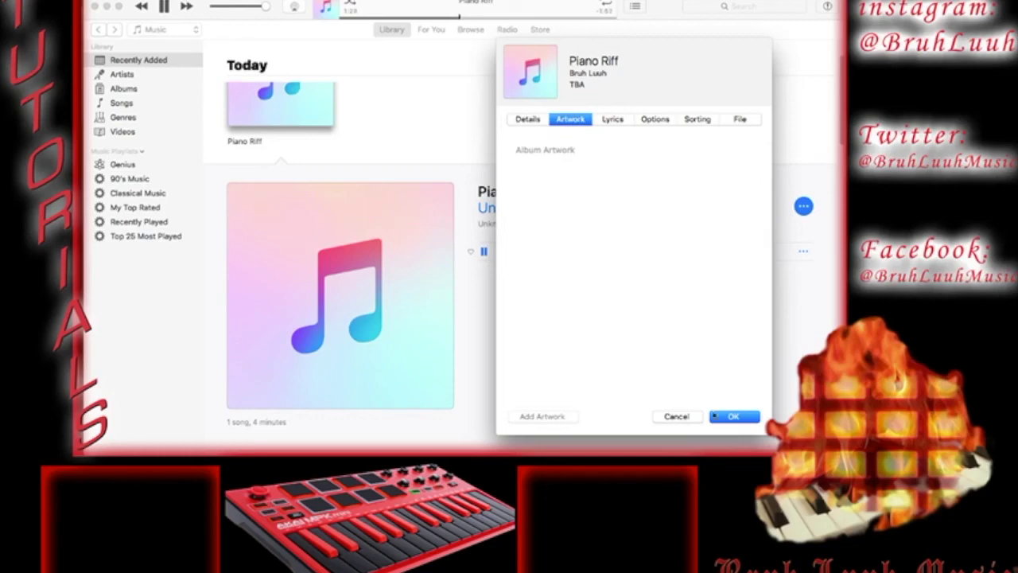
pyautogui.click(743, 421)
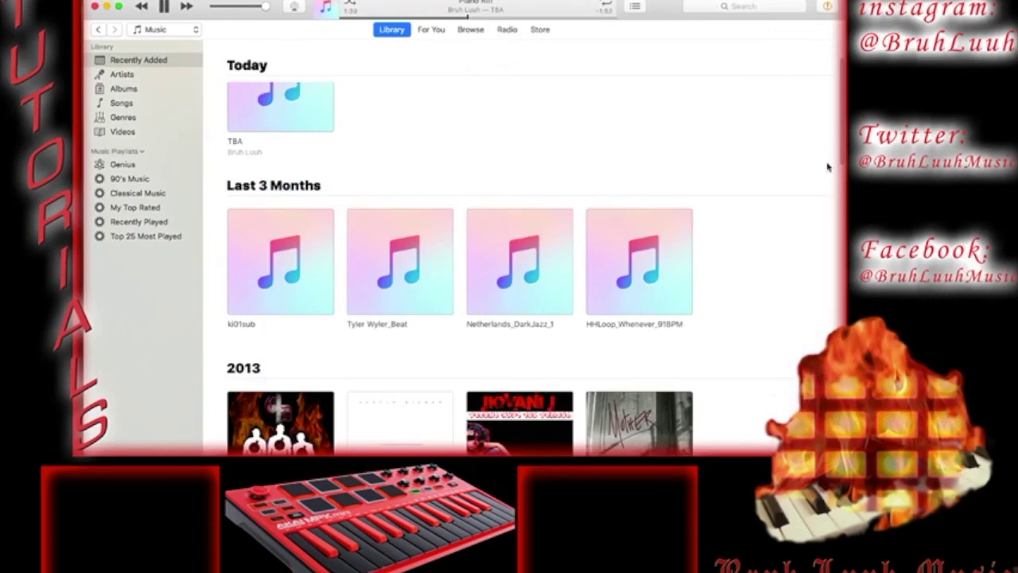
# - Pause the track, minimize the iTunes window and select Piano Riff.wav on the Desktop
pyautogui.scroll(3, 842, 140)
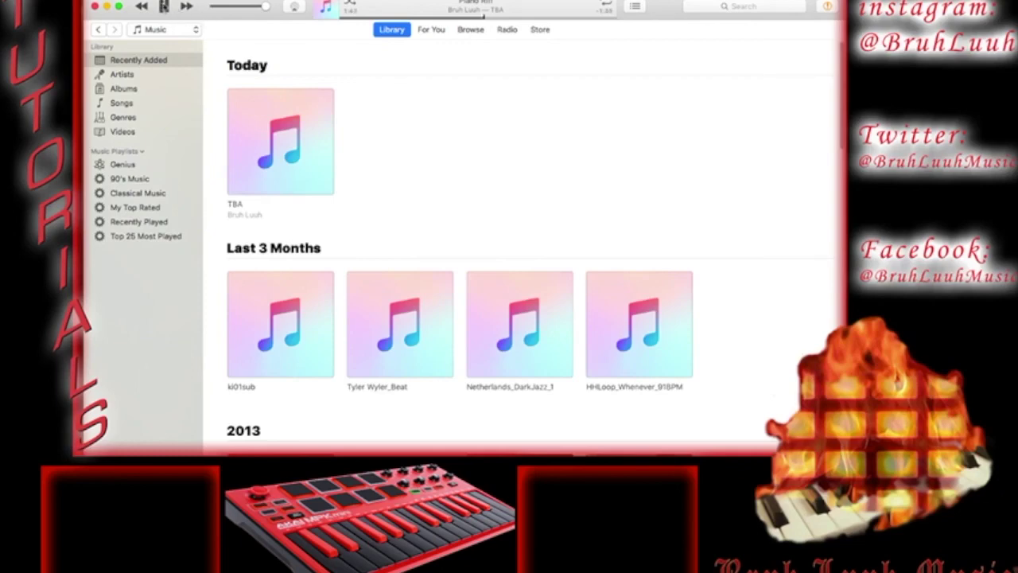
pyautogui.click(164, 6)
pyautogui.moveTo(88, 6)
pyautogui.click(107, 7)
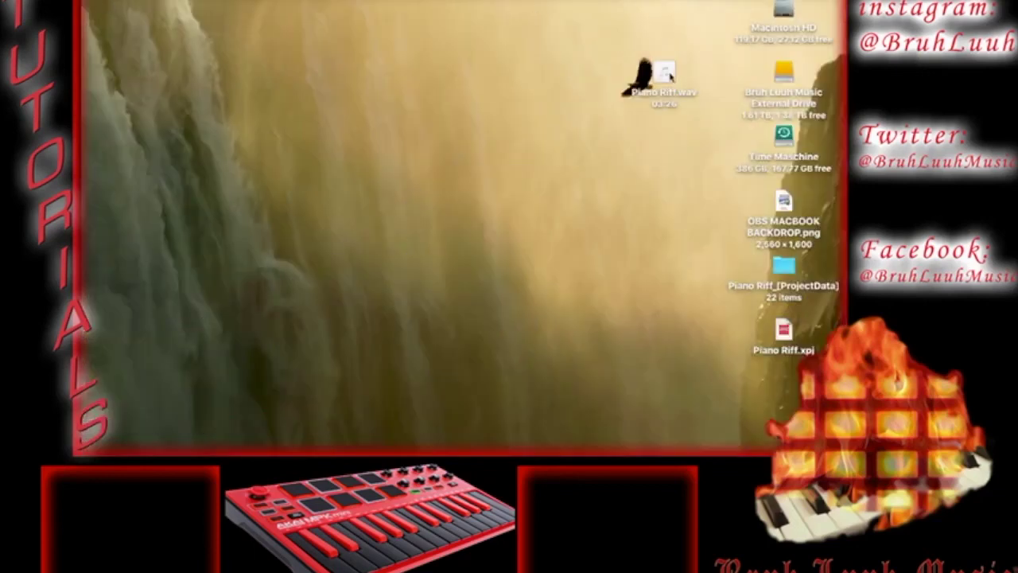
pyautogui.click(673, 75)
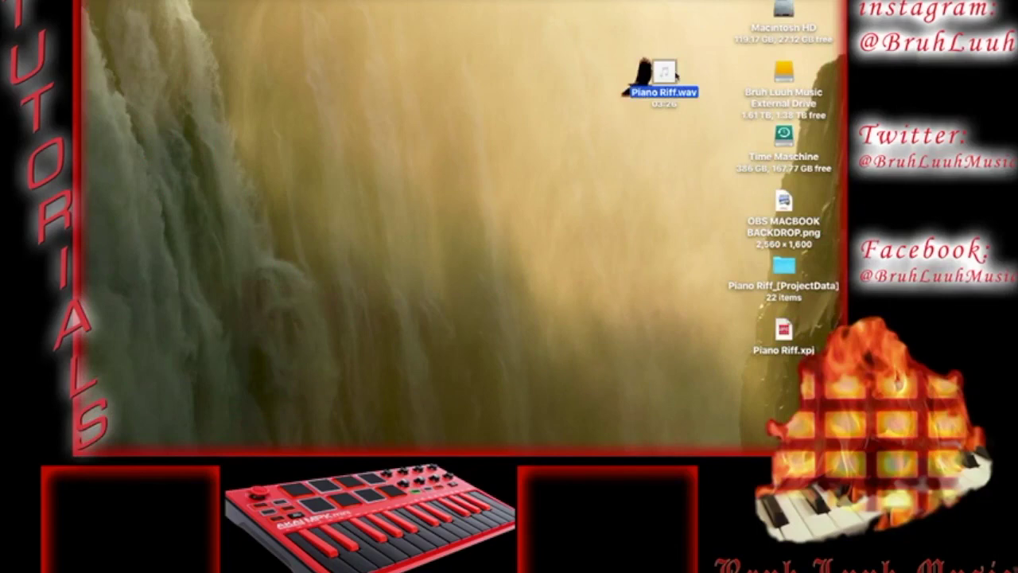